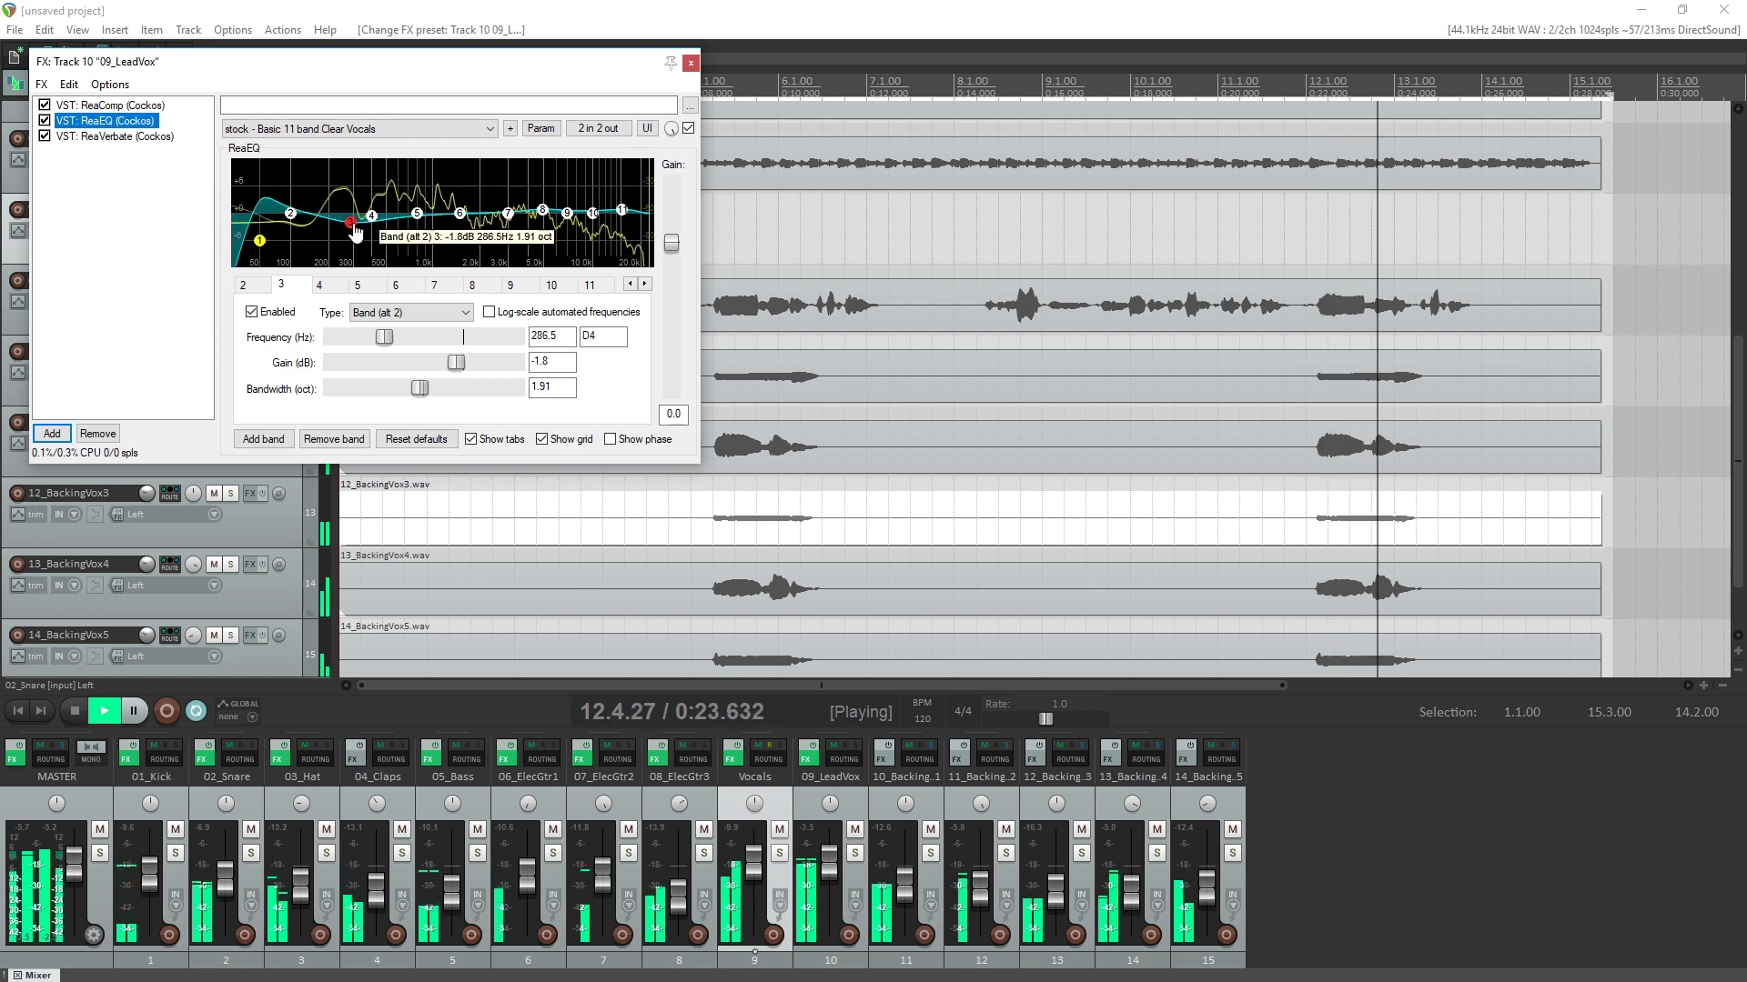
# Deepen the ReaEQ band 3 cut to about -8.8 dB near 250 Hz, narrowed to roughly one octave.
pyautogui.moveTo(354, 226); pyautogui.dragTo(348, 226)
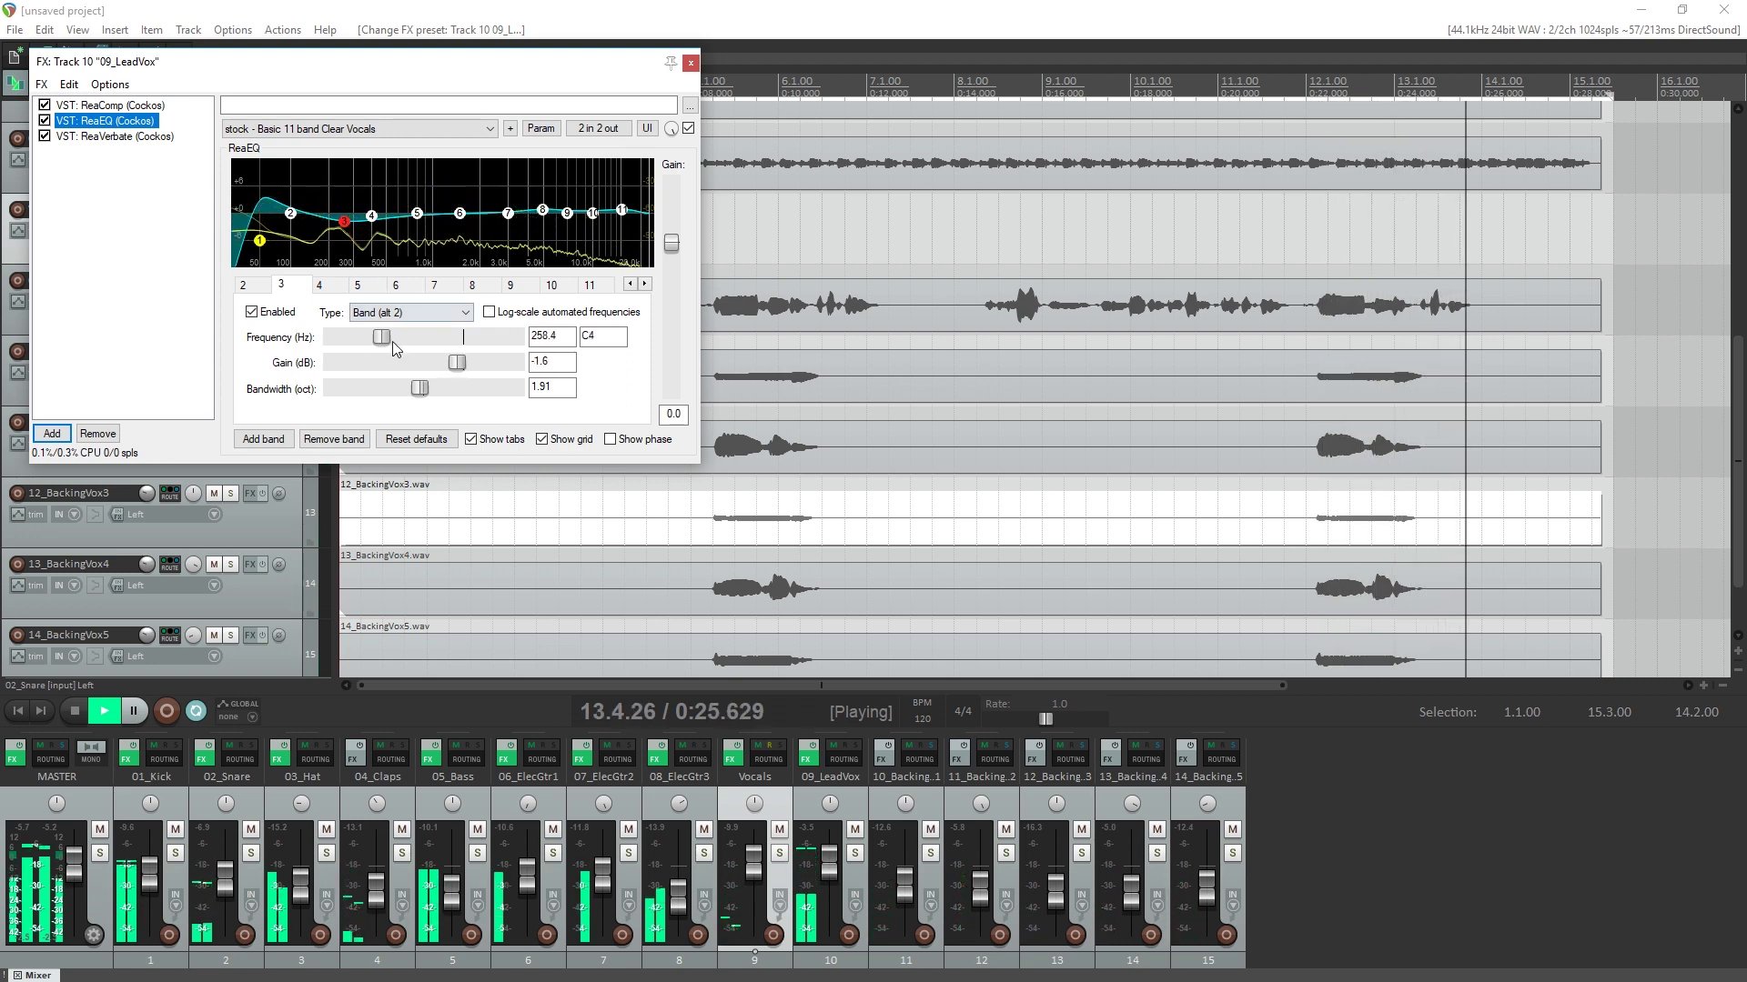
pyautogui.moveTo(421, 388); pyautogui.dragTo(405, 390)
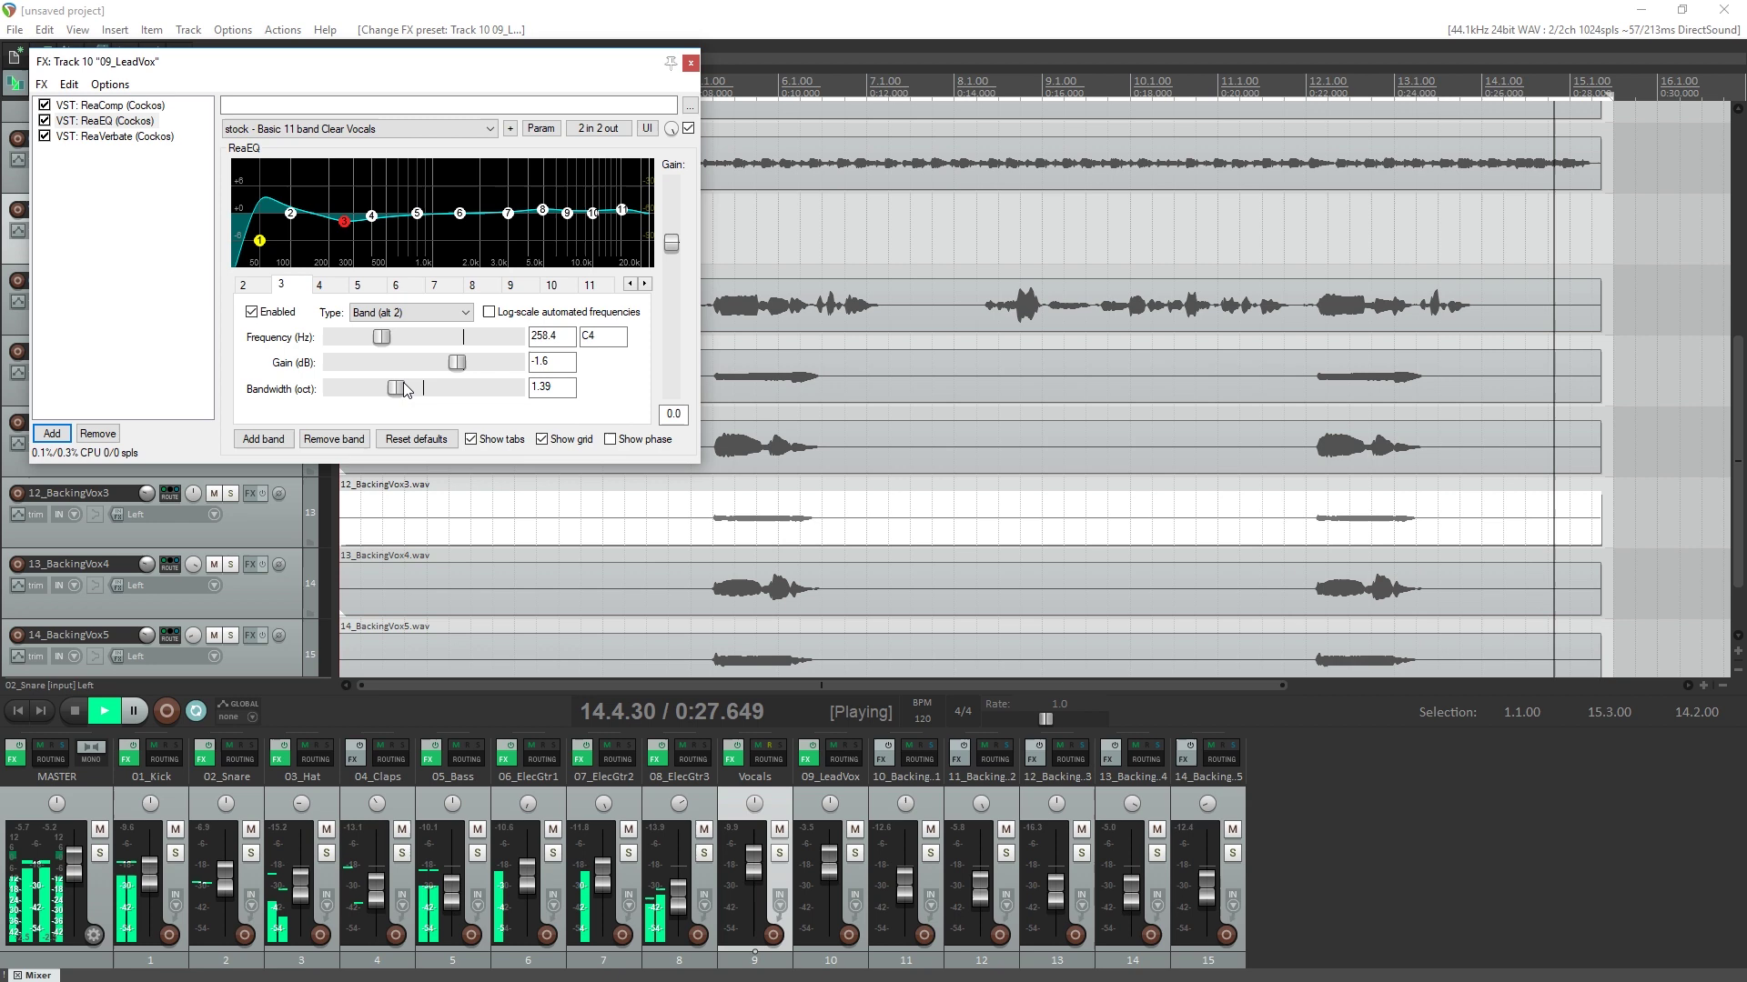
pyautogui.moveTo(344, 223); pyautogui.dragTo(346, 254)
pyautogui.moveTo(396, 389); pyautogui.dragTo(390, 398)
pyautogui.moveTo(345, 254); pyautogui.dragTo(344, 256)
pyautogui.moveTo(388, 391); pyautogui.dragTo(379, 391)
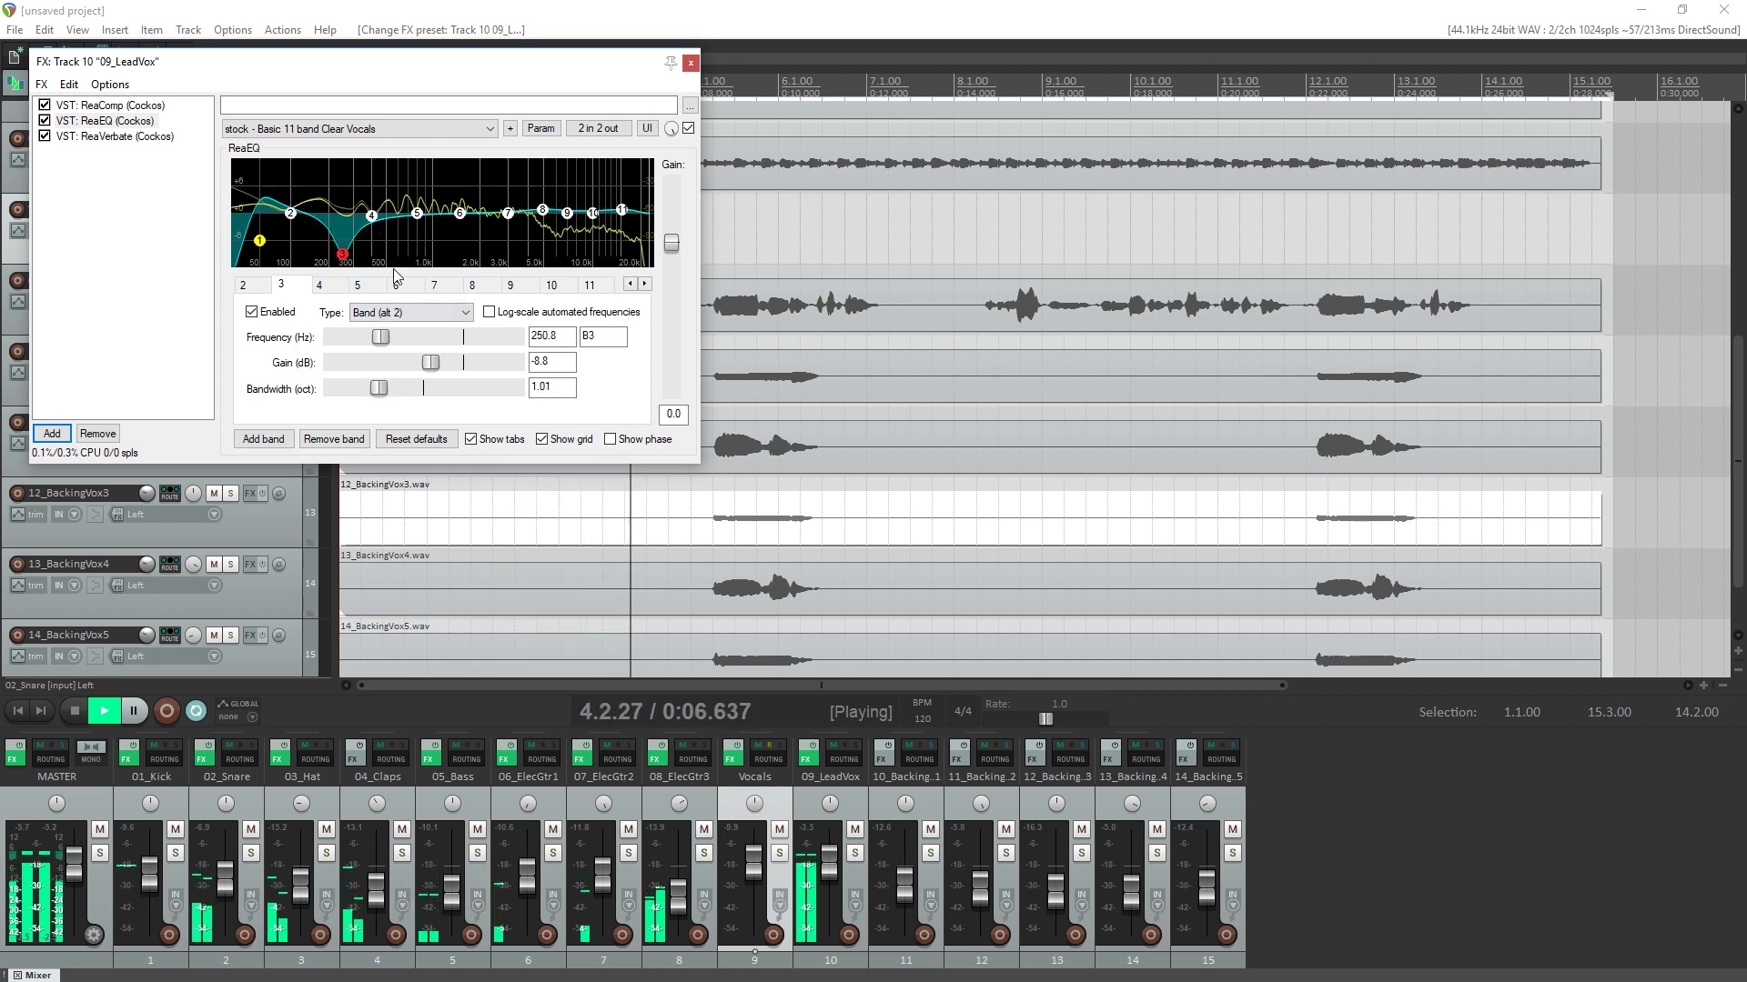
# Move EQ band 4 to about 560 Hz with a 1.29-octave bandwidth and close the FX window.
pyautogui.click(326, 284)
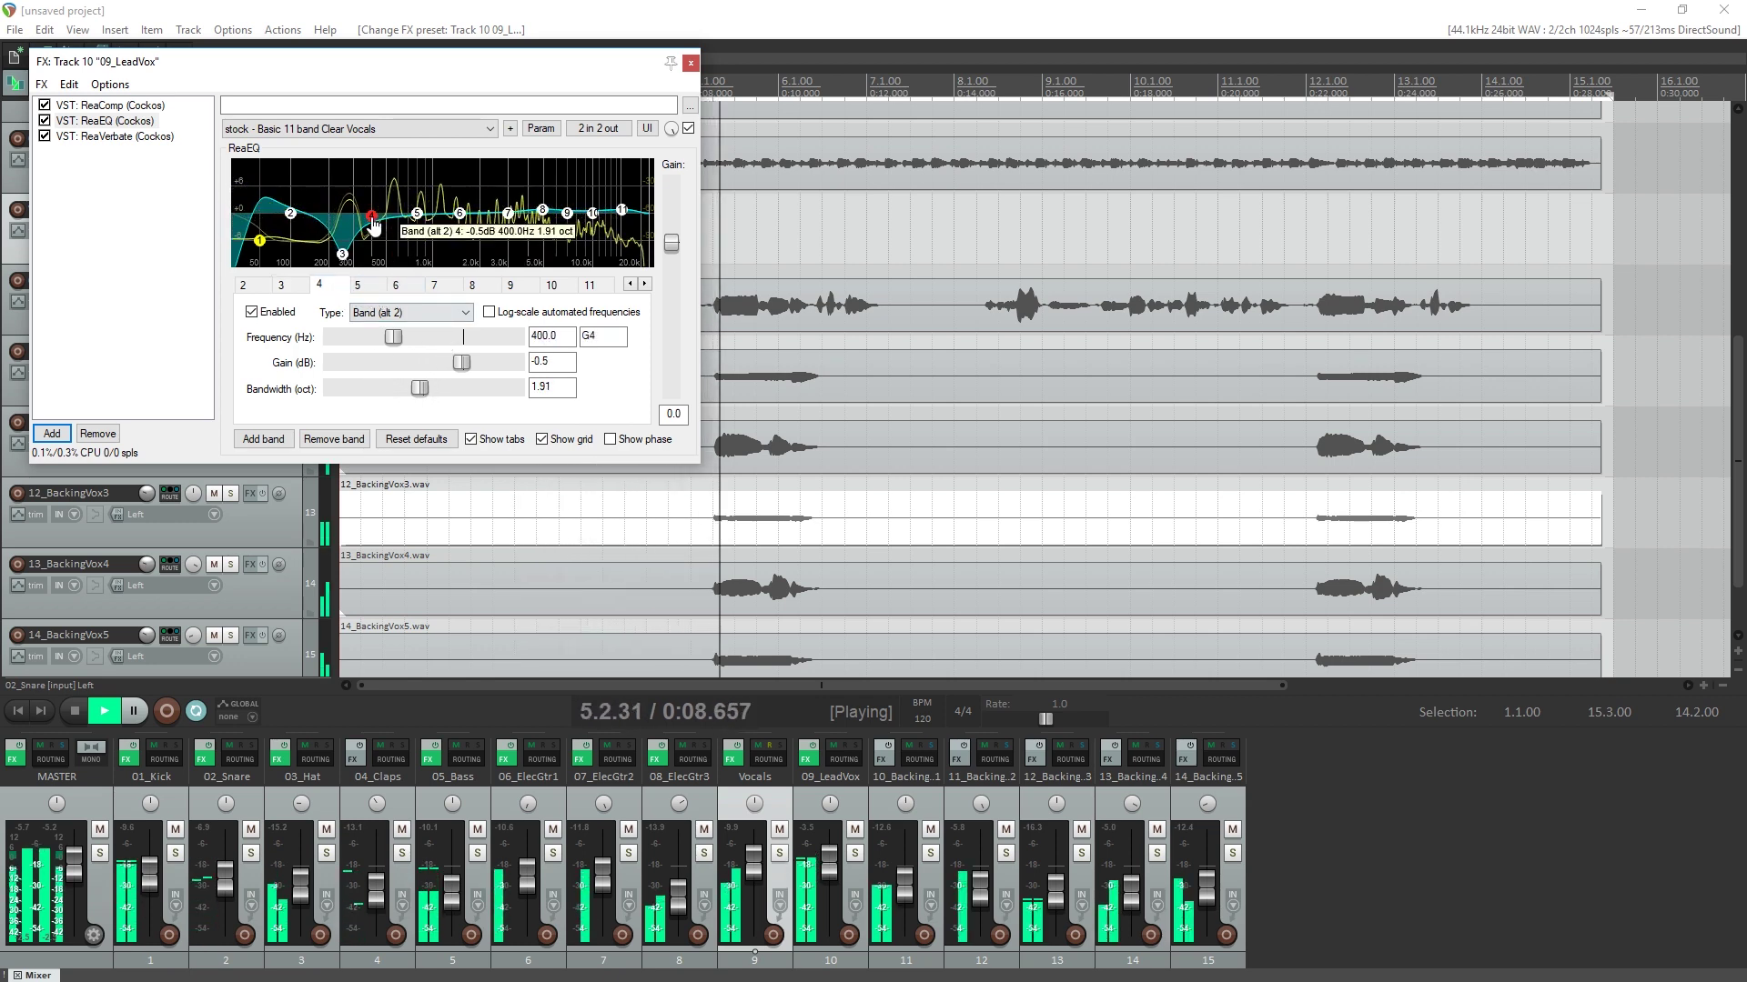
pyautogui.moveTo(374, 221); pyautogui.dragTo(395, 222)
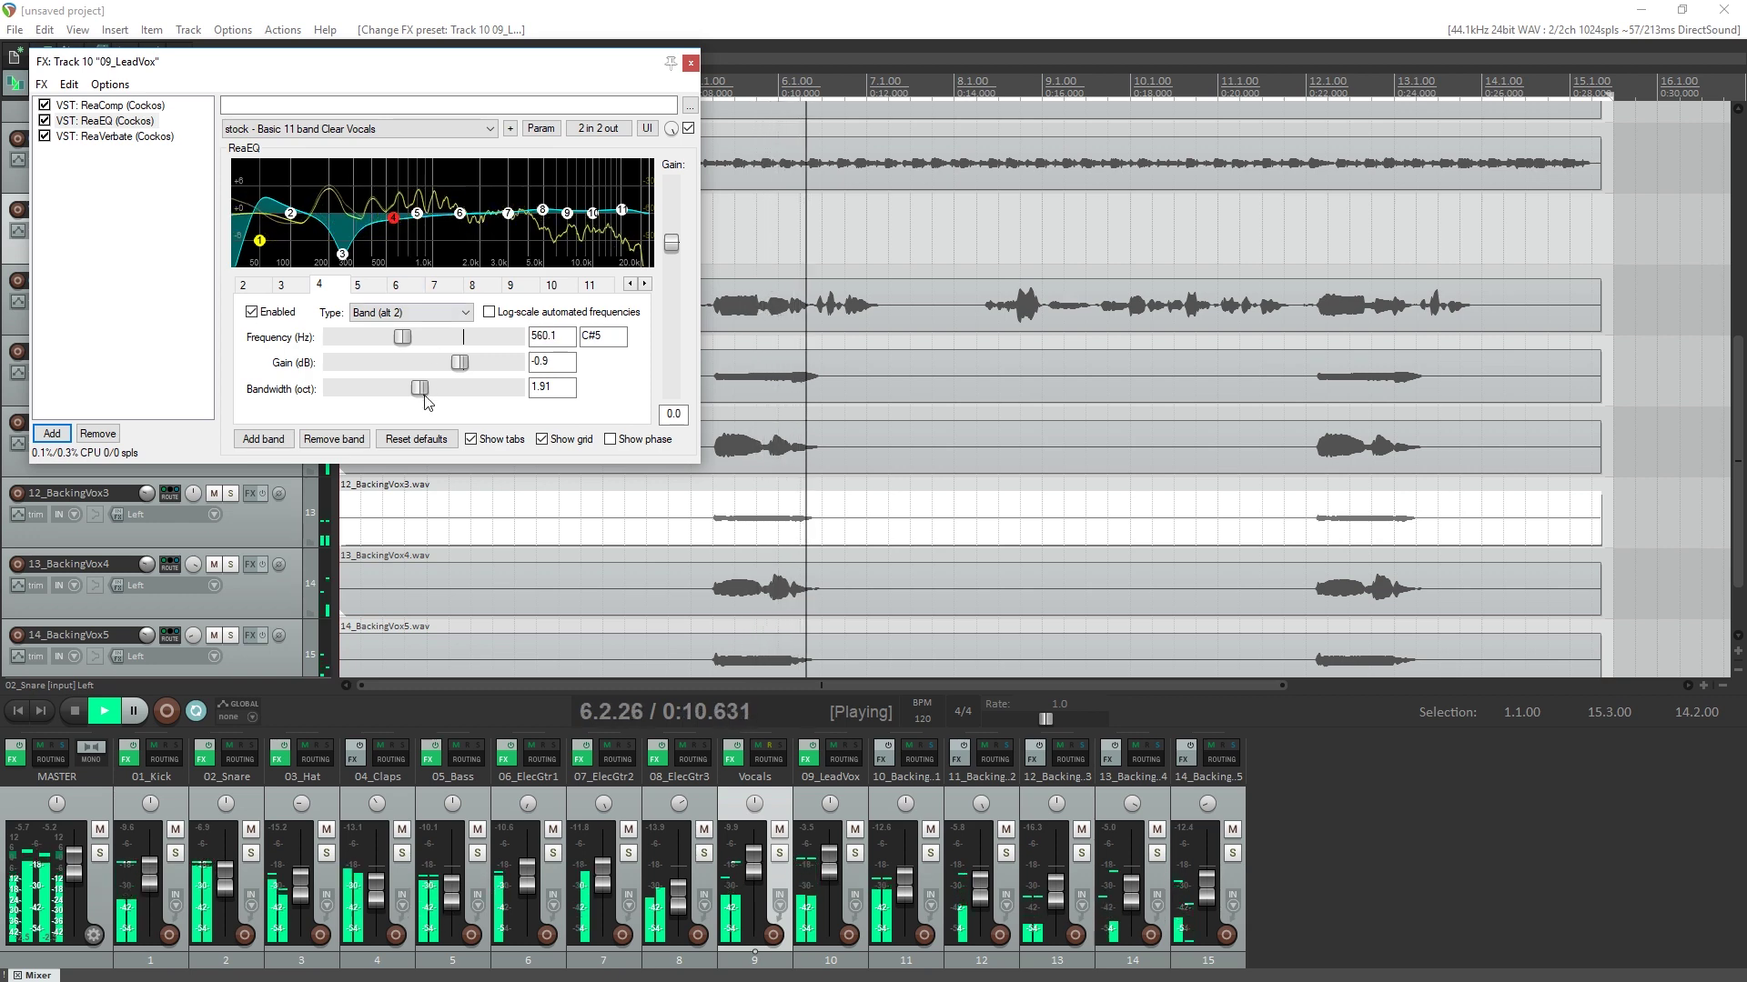
pyautogui.moveTo(420, 387); pyautogui.dragTo(391, 388)
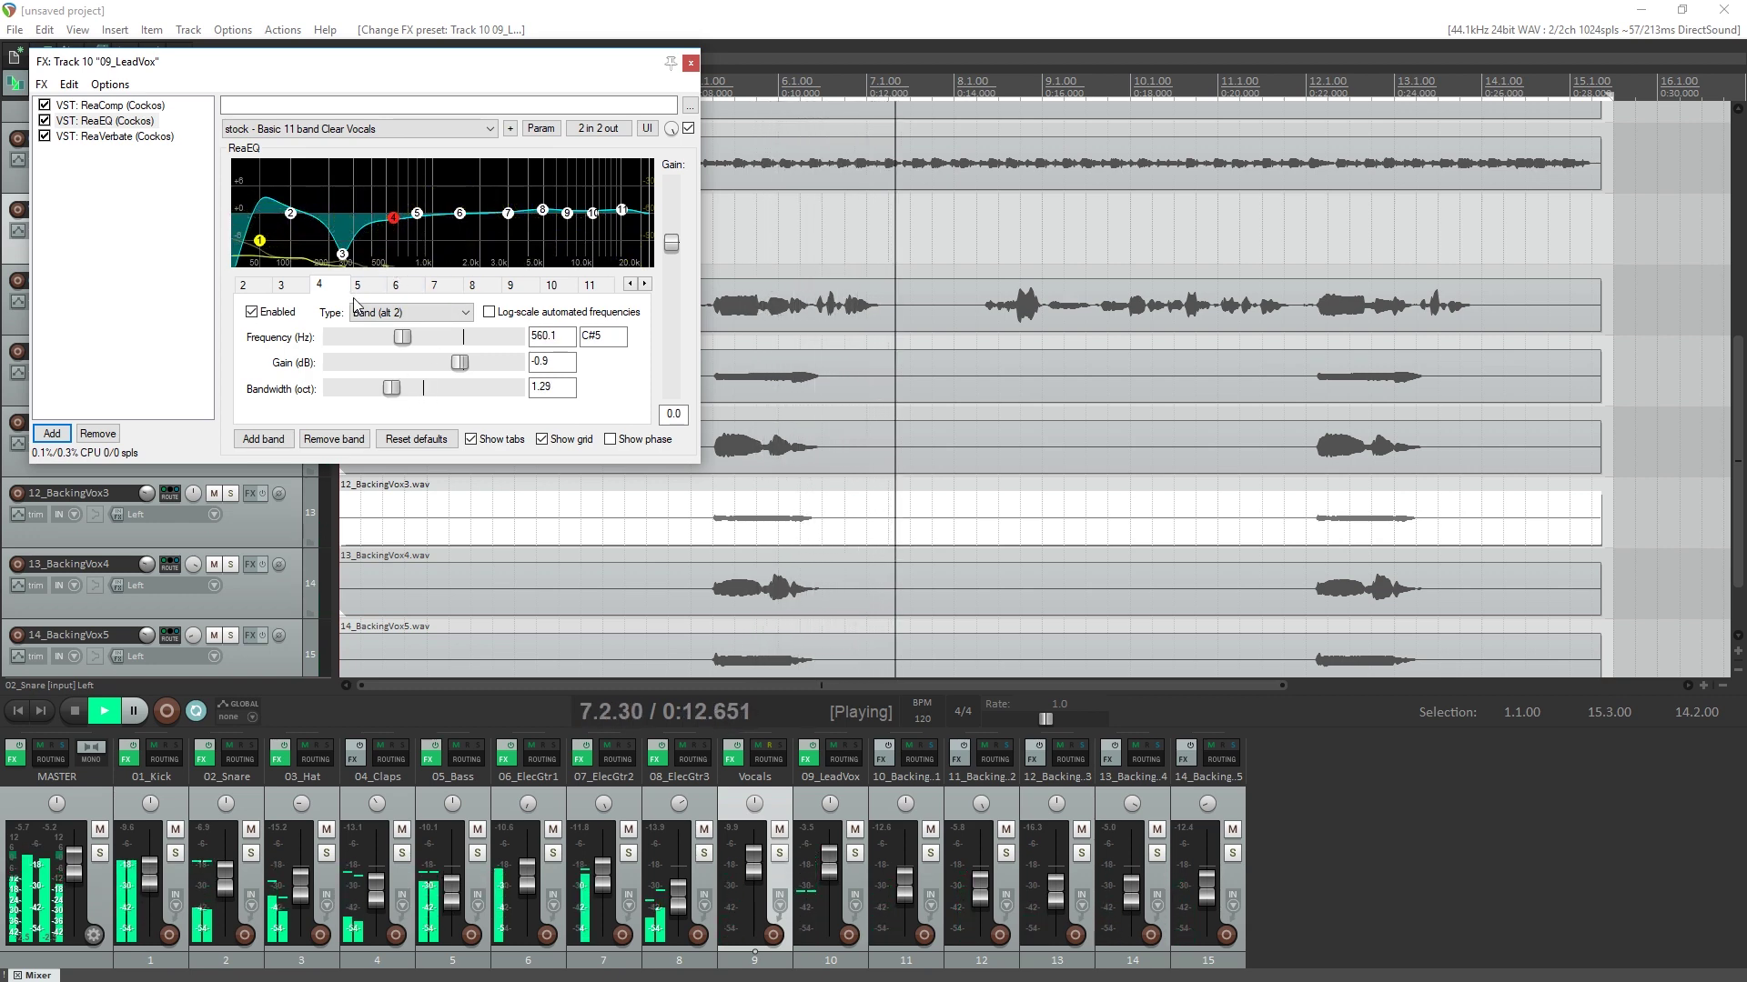
pyautogui.press('Escape')
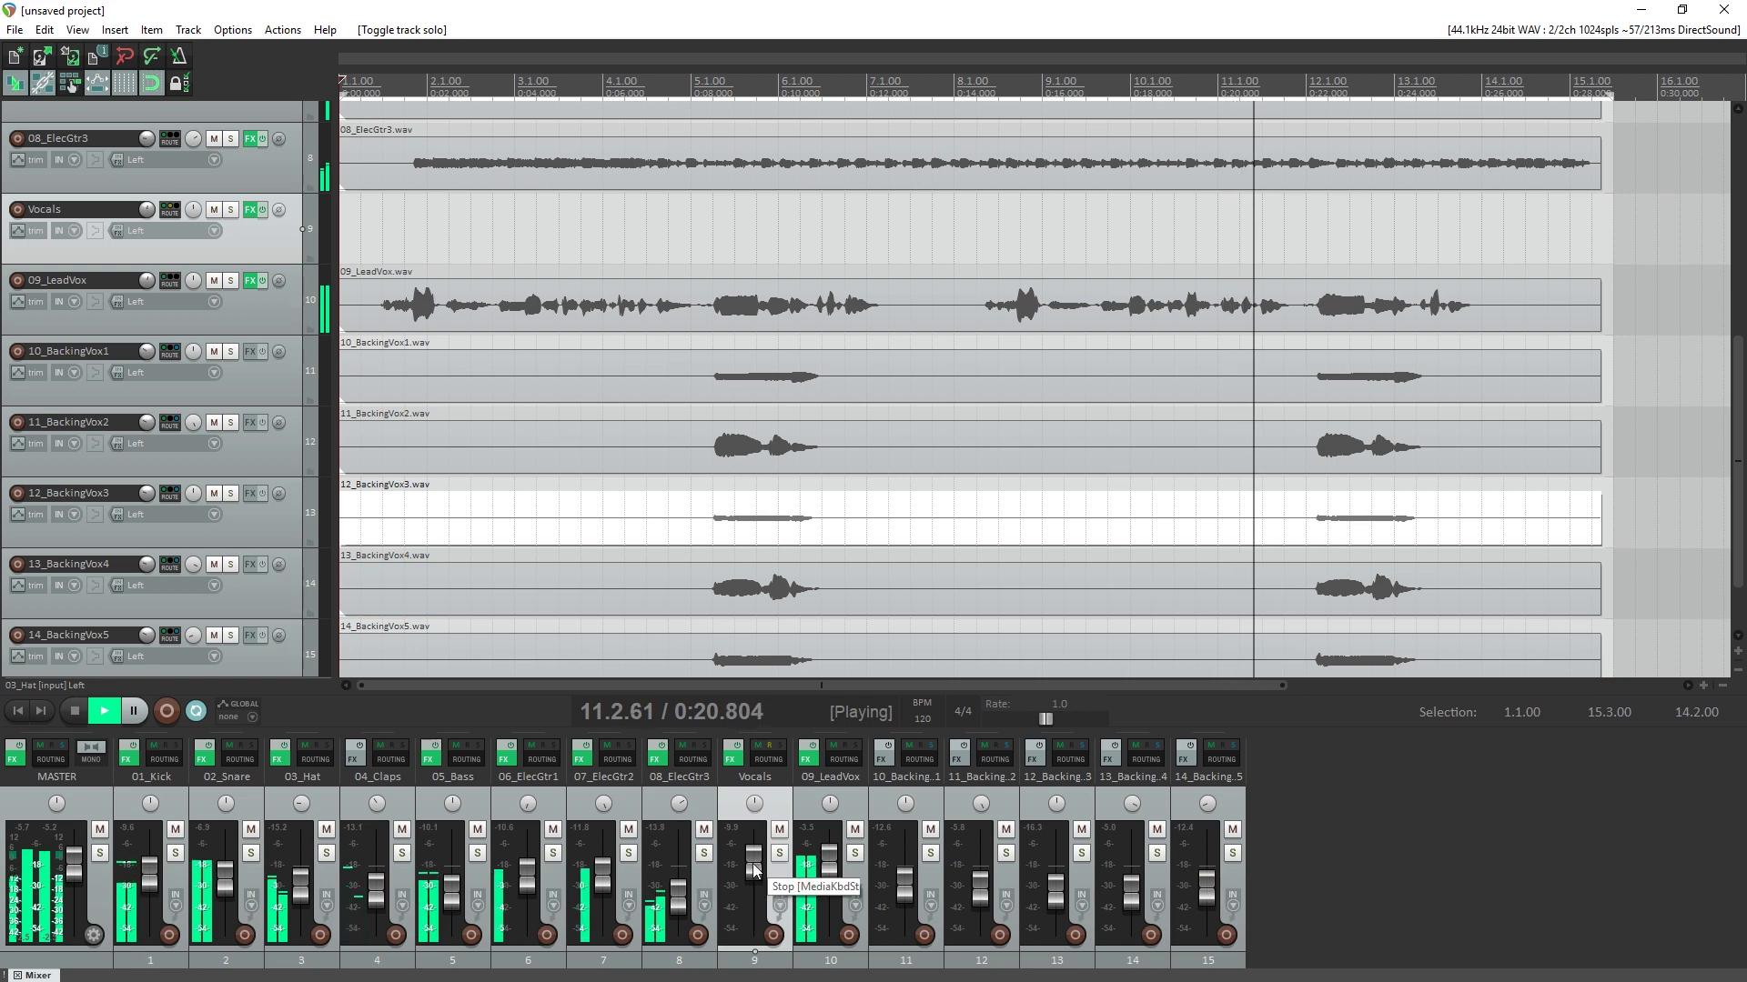
# Open the master track's FX chain and pick ReaVerbate from the Add FX plugin list.
pyautogui.click(14, 762)
pyautogui.click(51, 407)
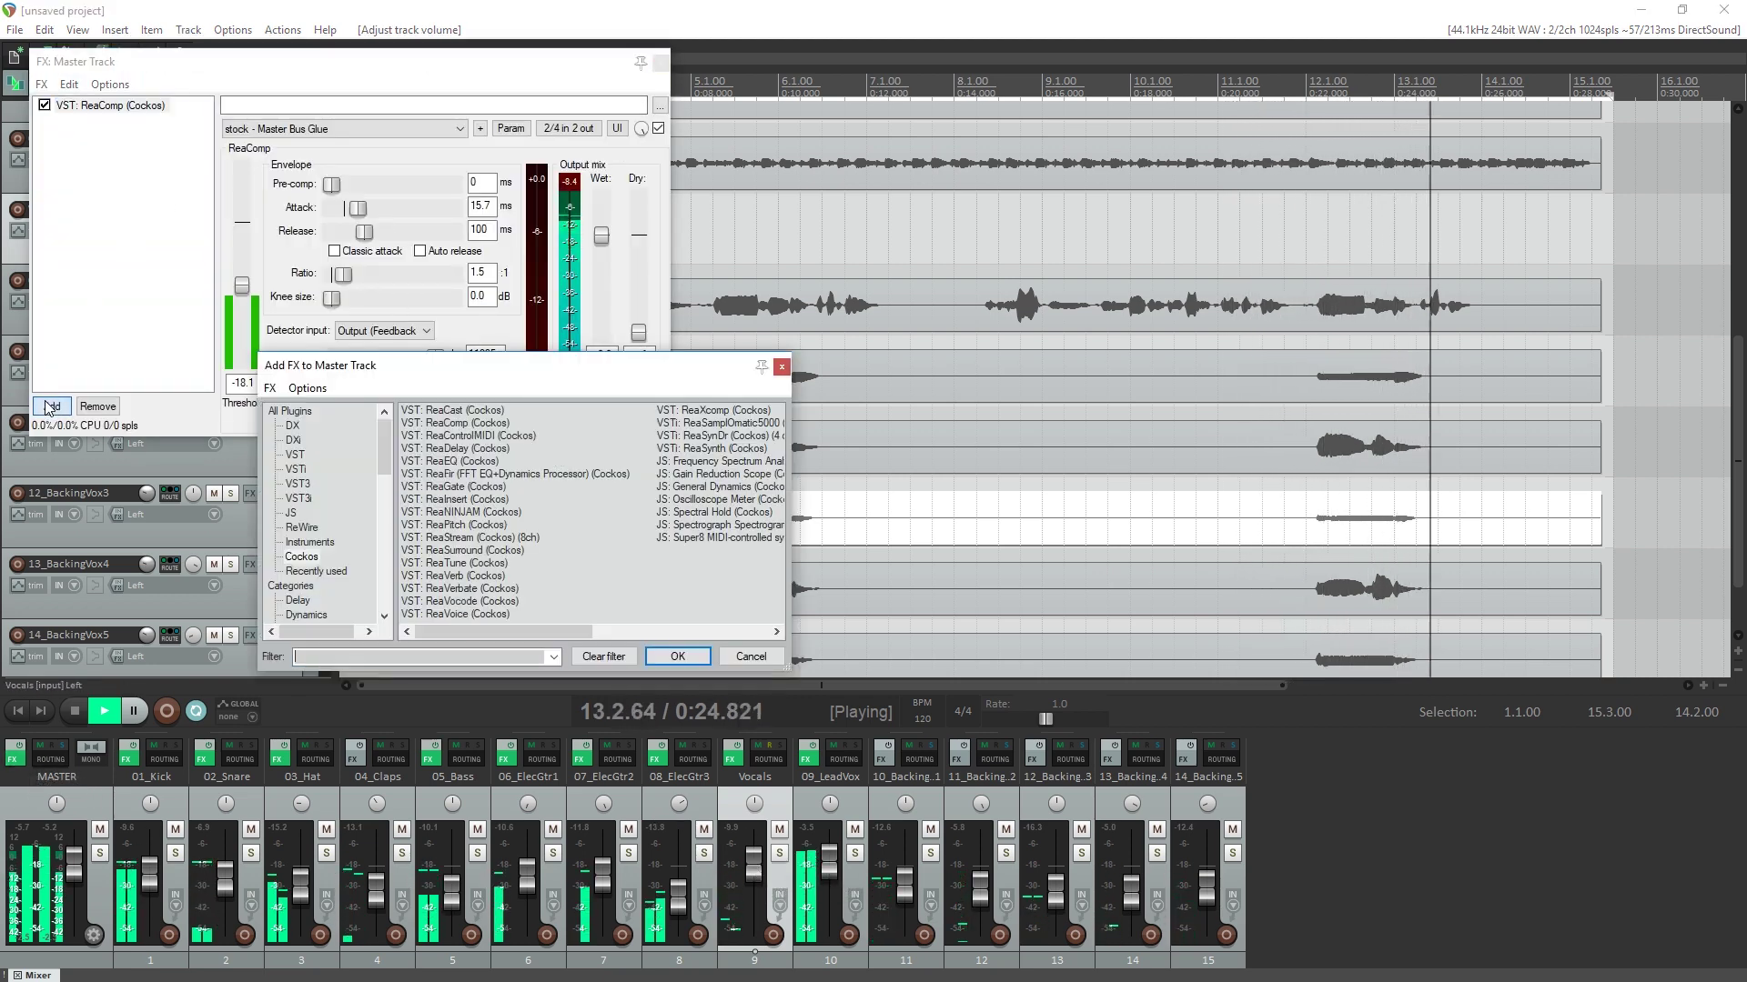
pyautogui.click(491, 588)
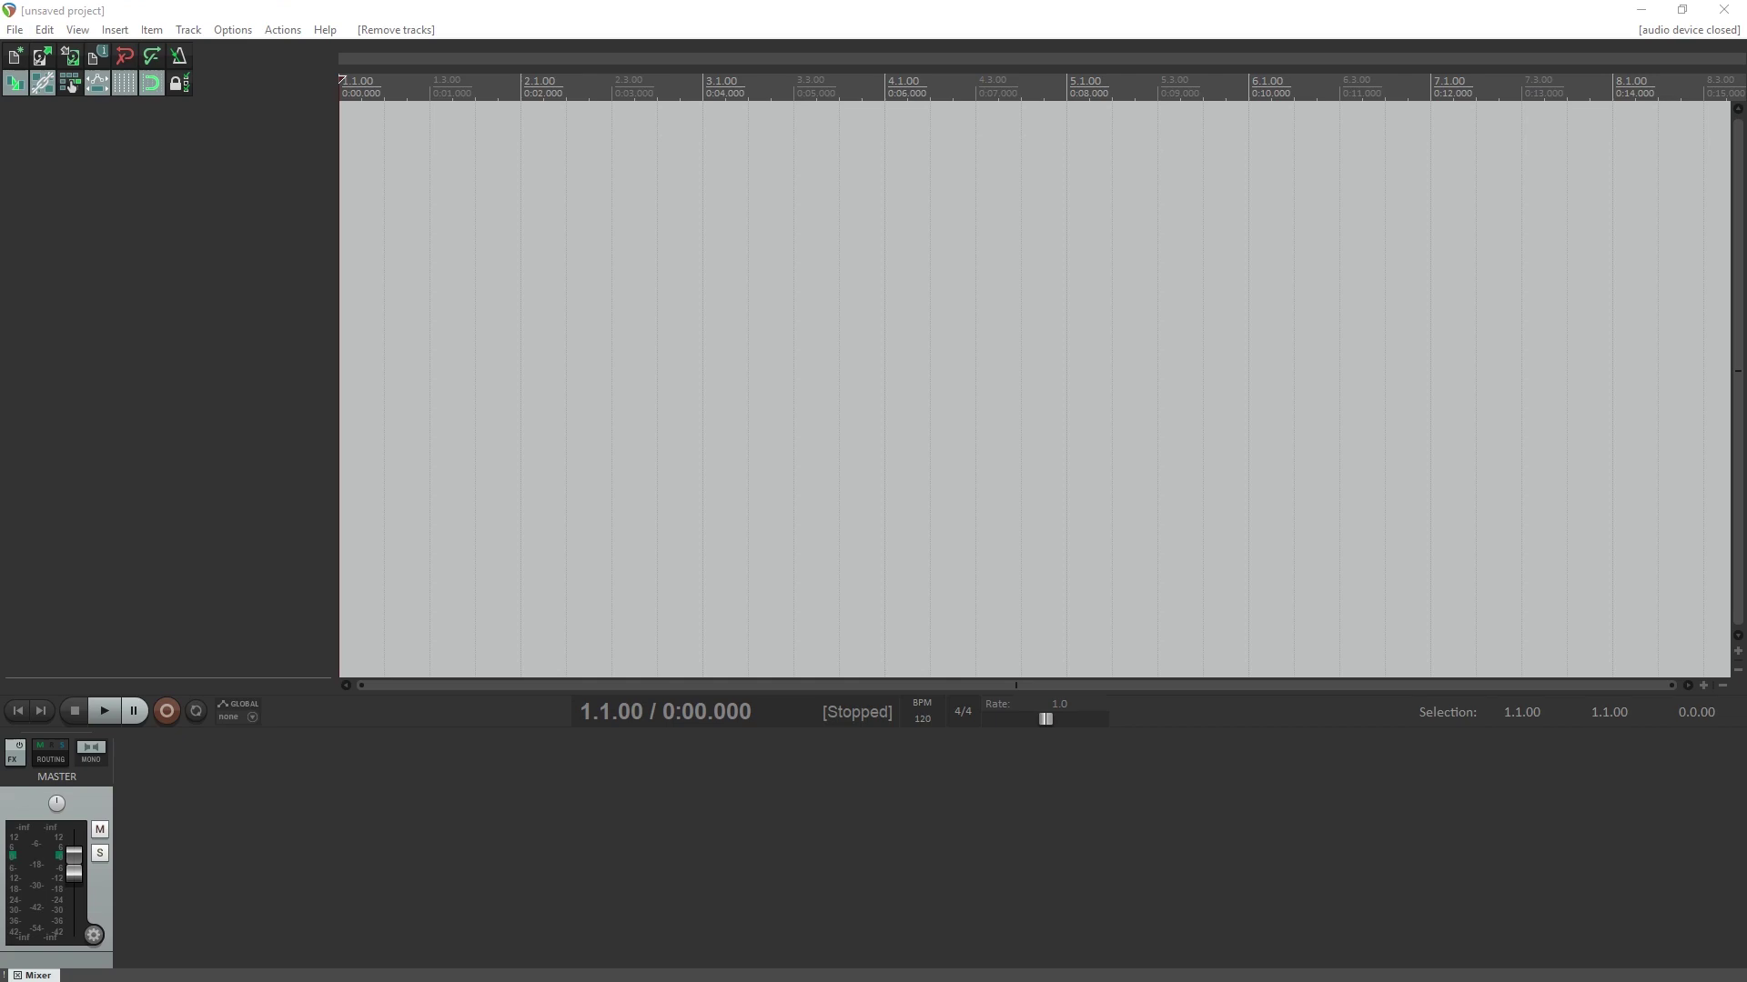
# Insert three new tracks, two from the Track menu and one from the empty track panel, then select track 1.
pyautogui.click(188, 29)
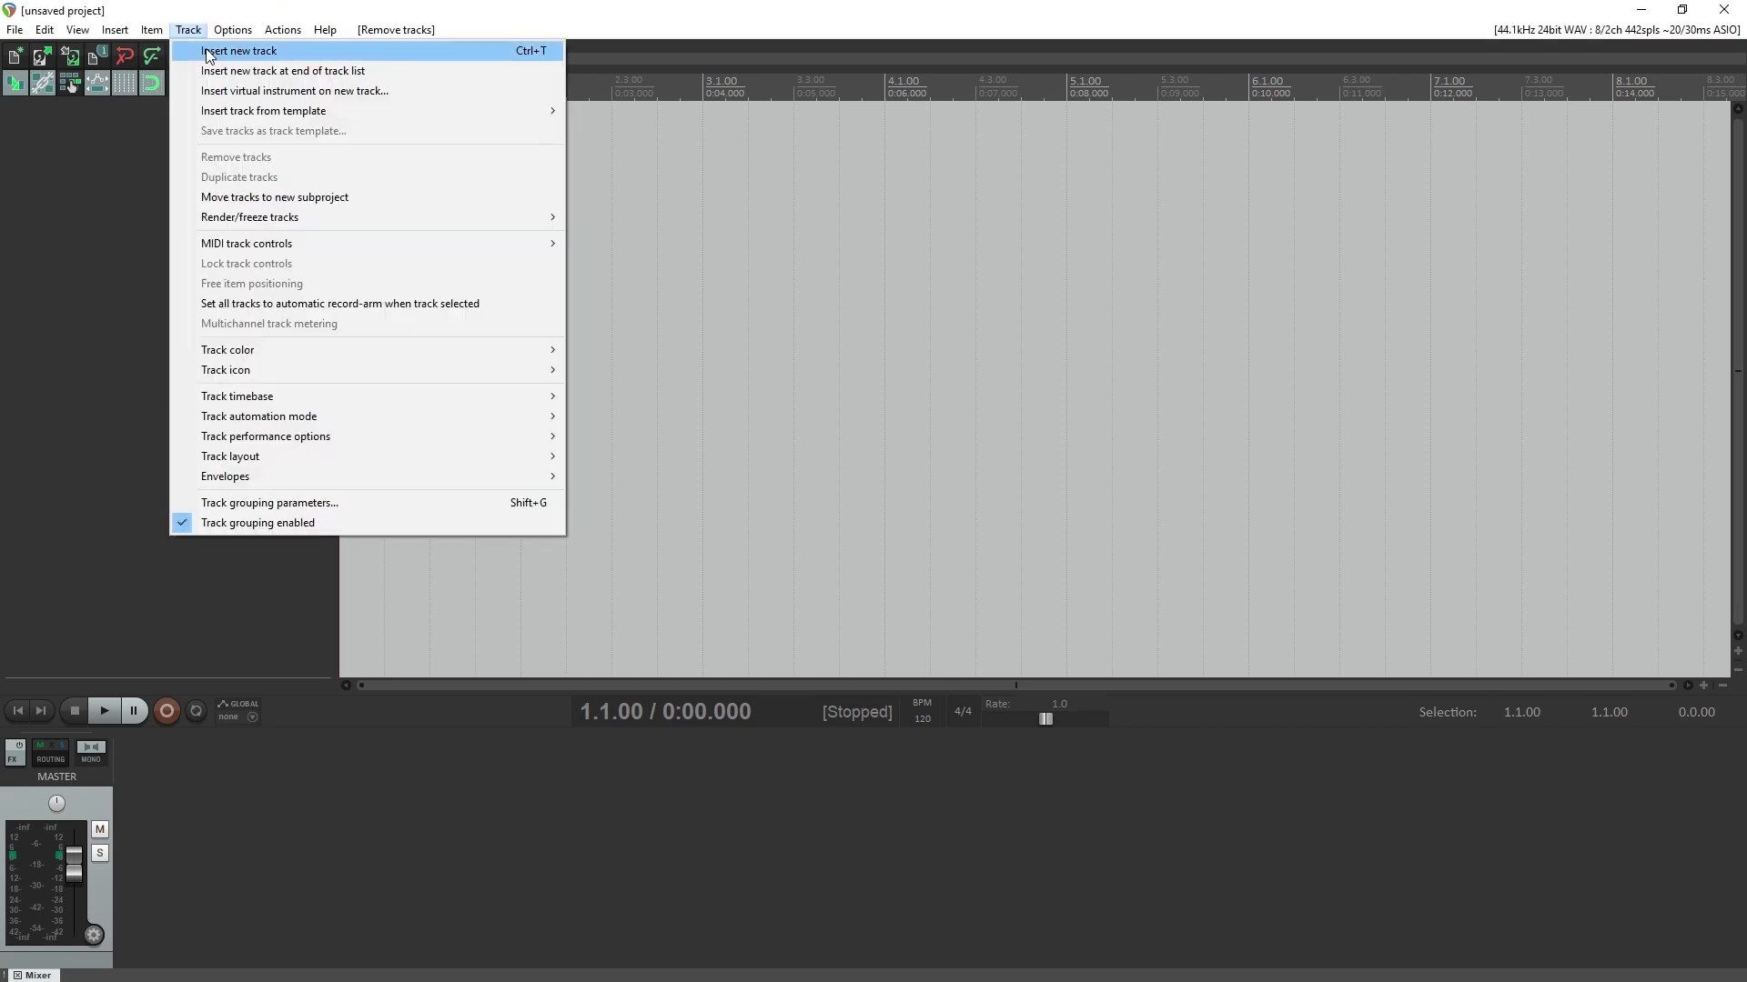
pyautogui.click(204, 47)
pyautogui.click(189, 29)
pyautogui.click(204, 47)
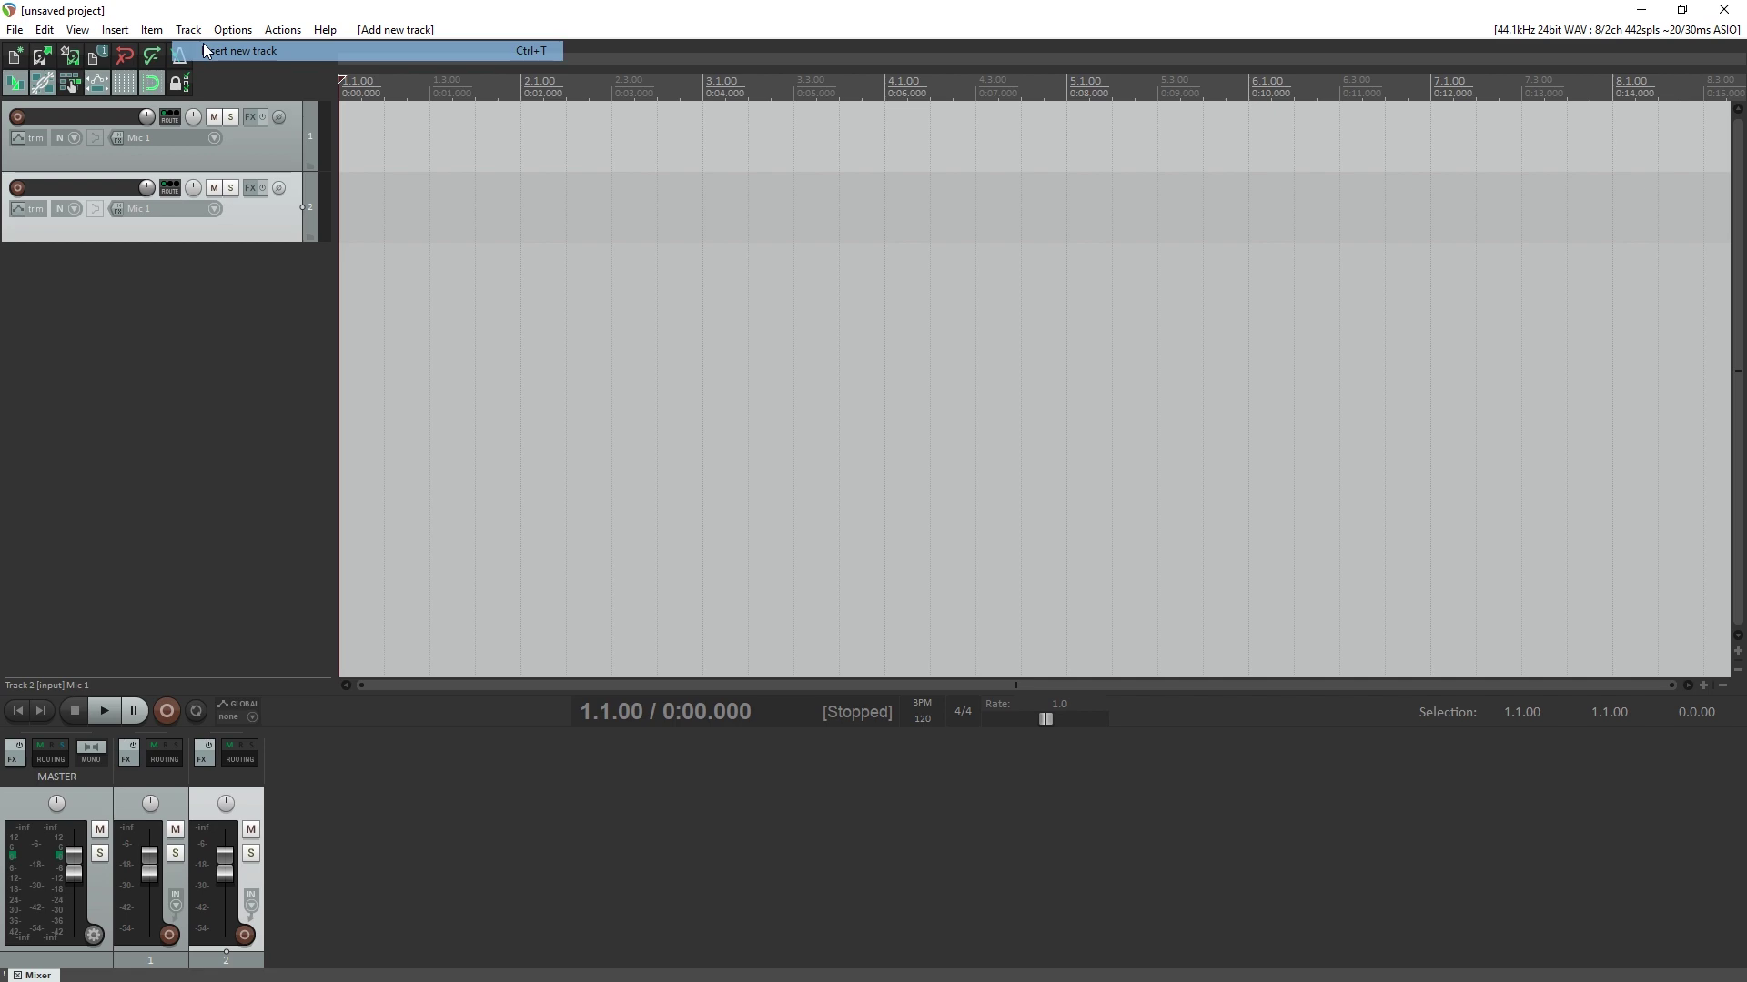
pyautogui.rightClick(171, 355)
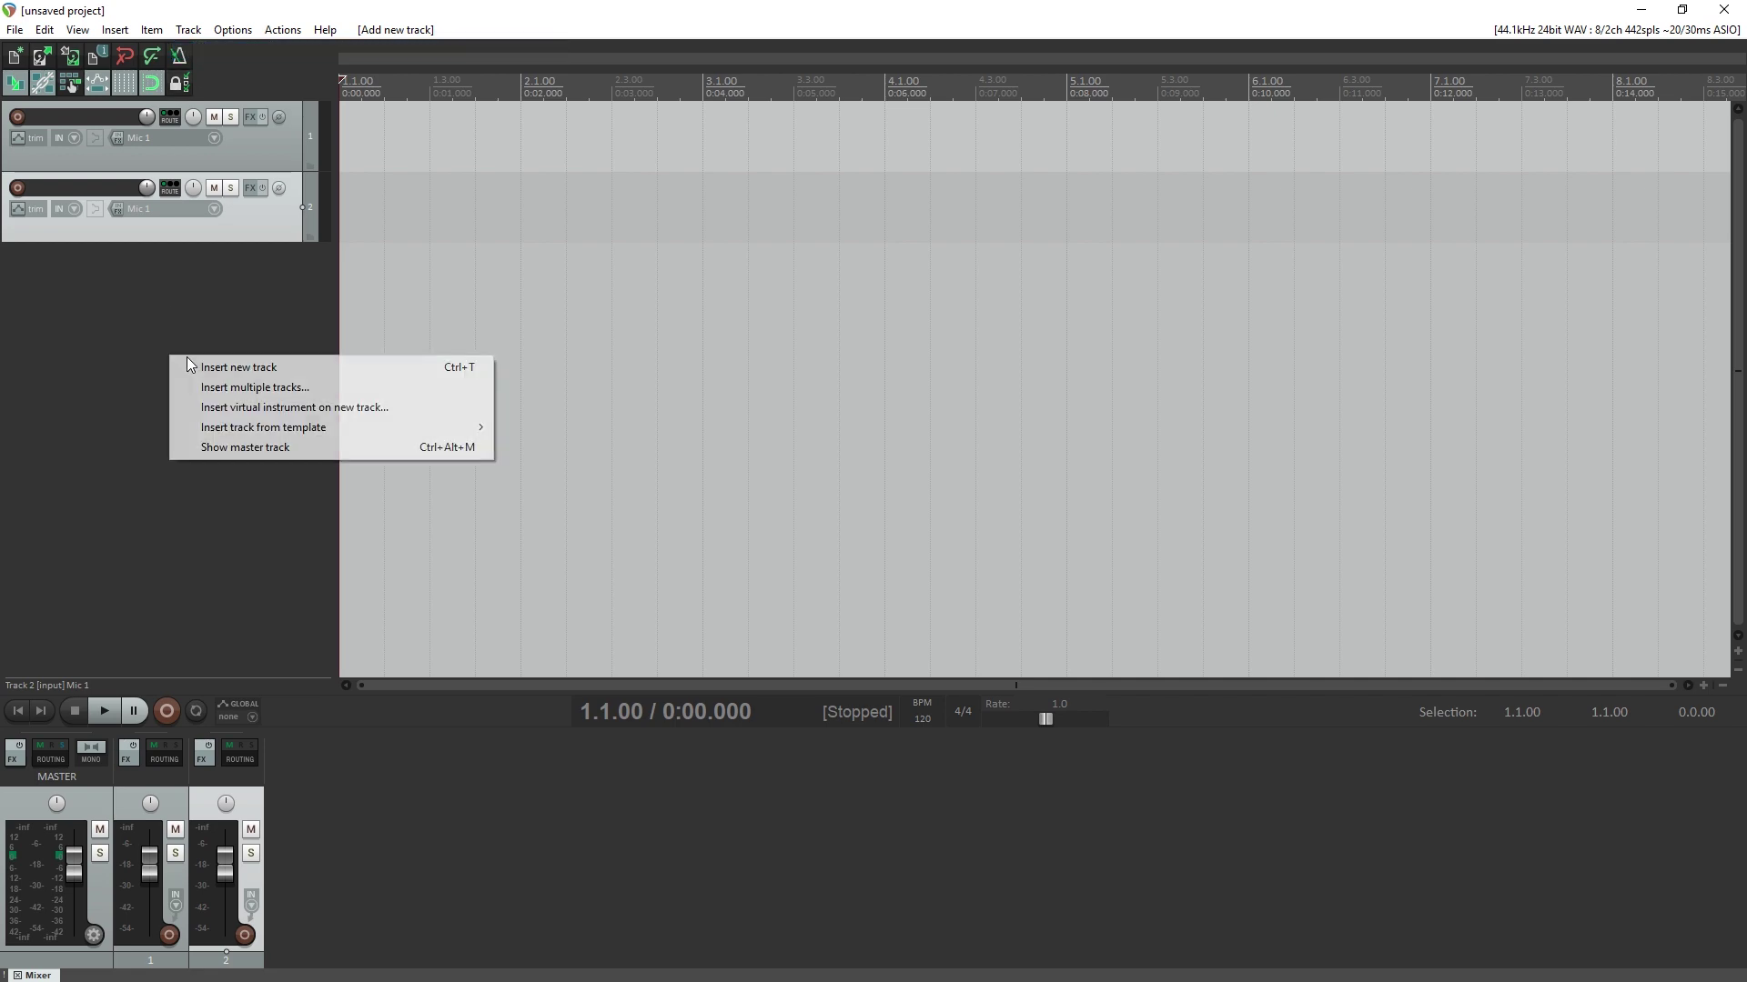
pyautogui.click(200, 367)
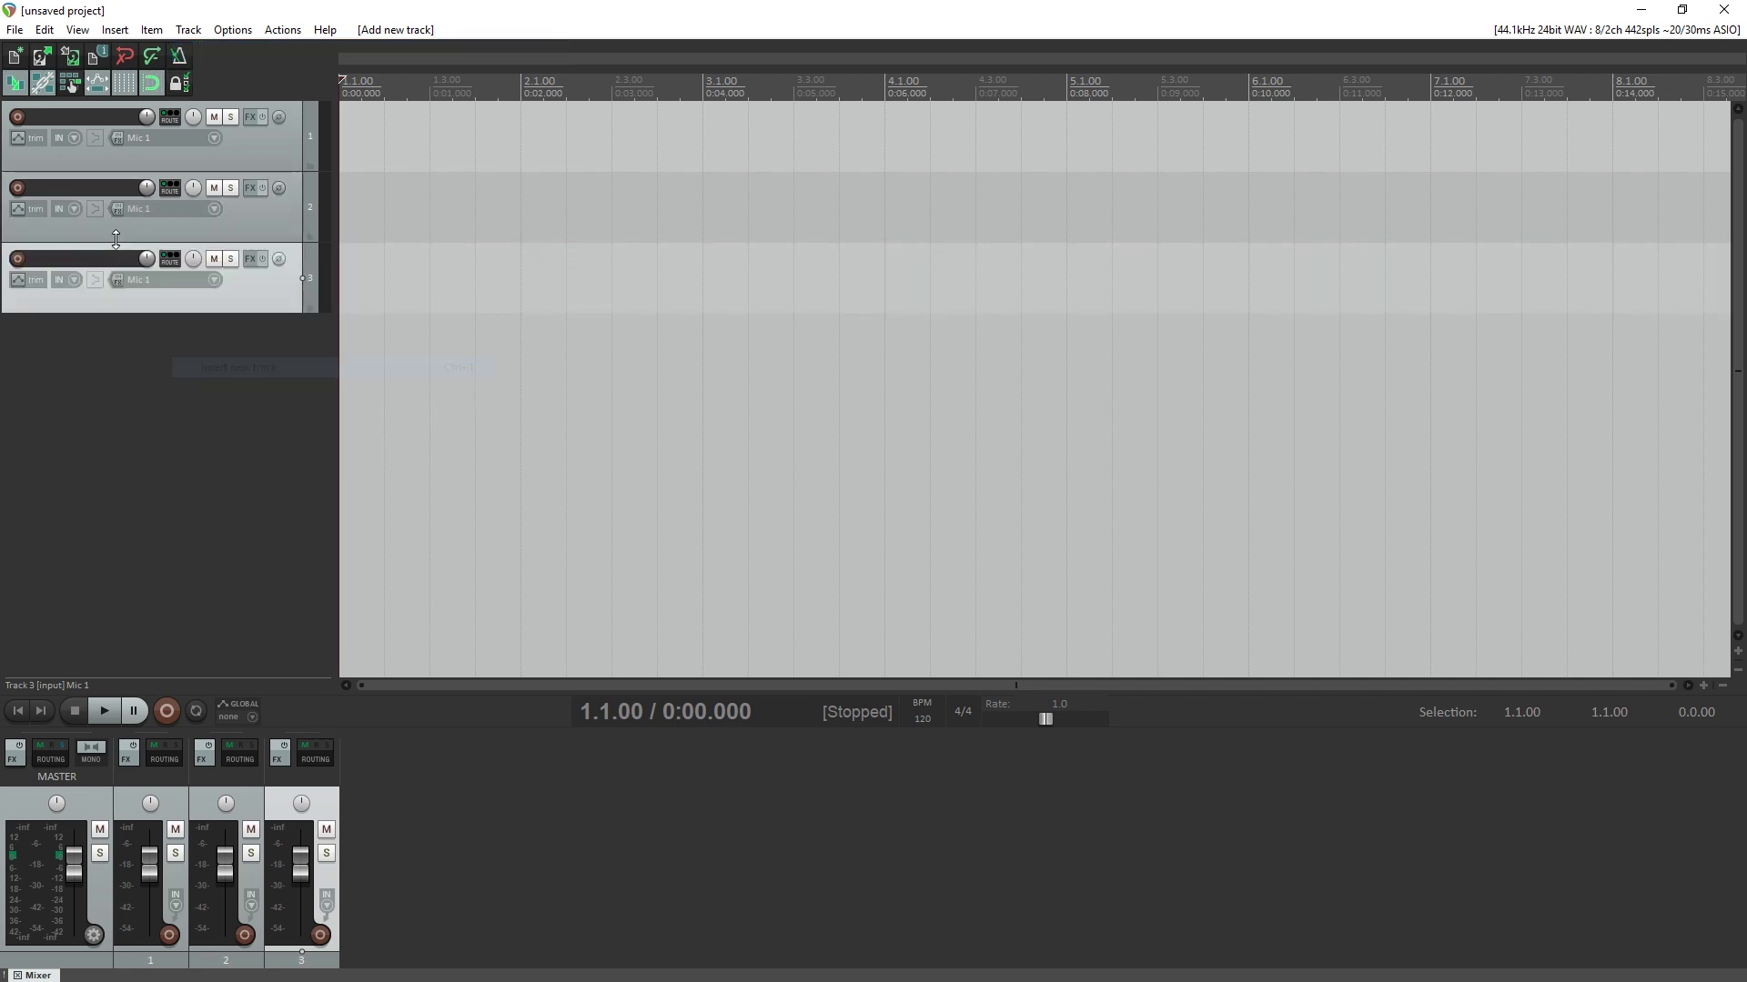
pyautogui.click(65, 122)
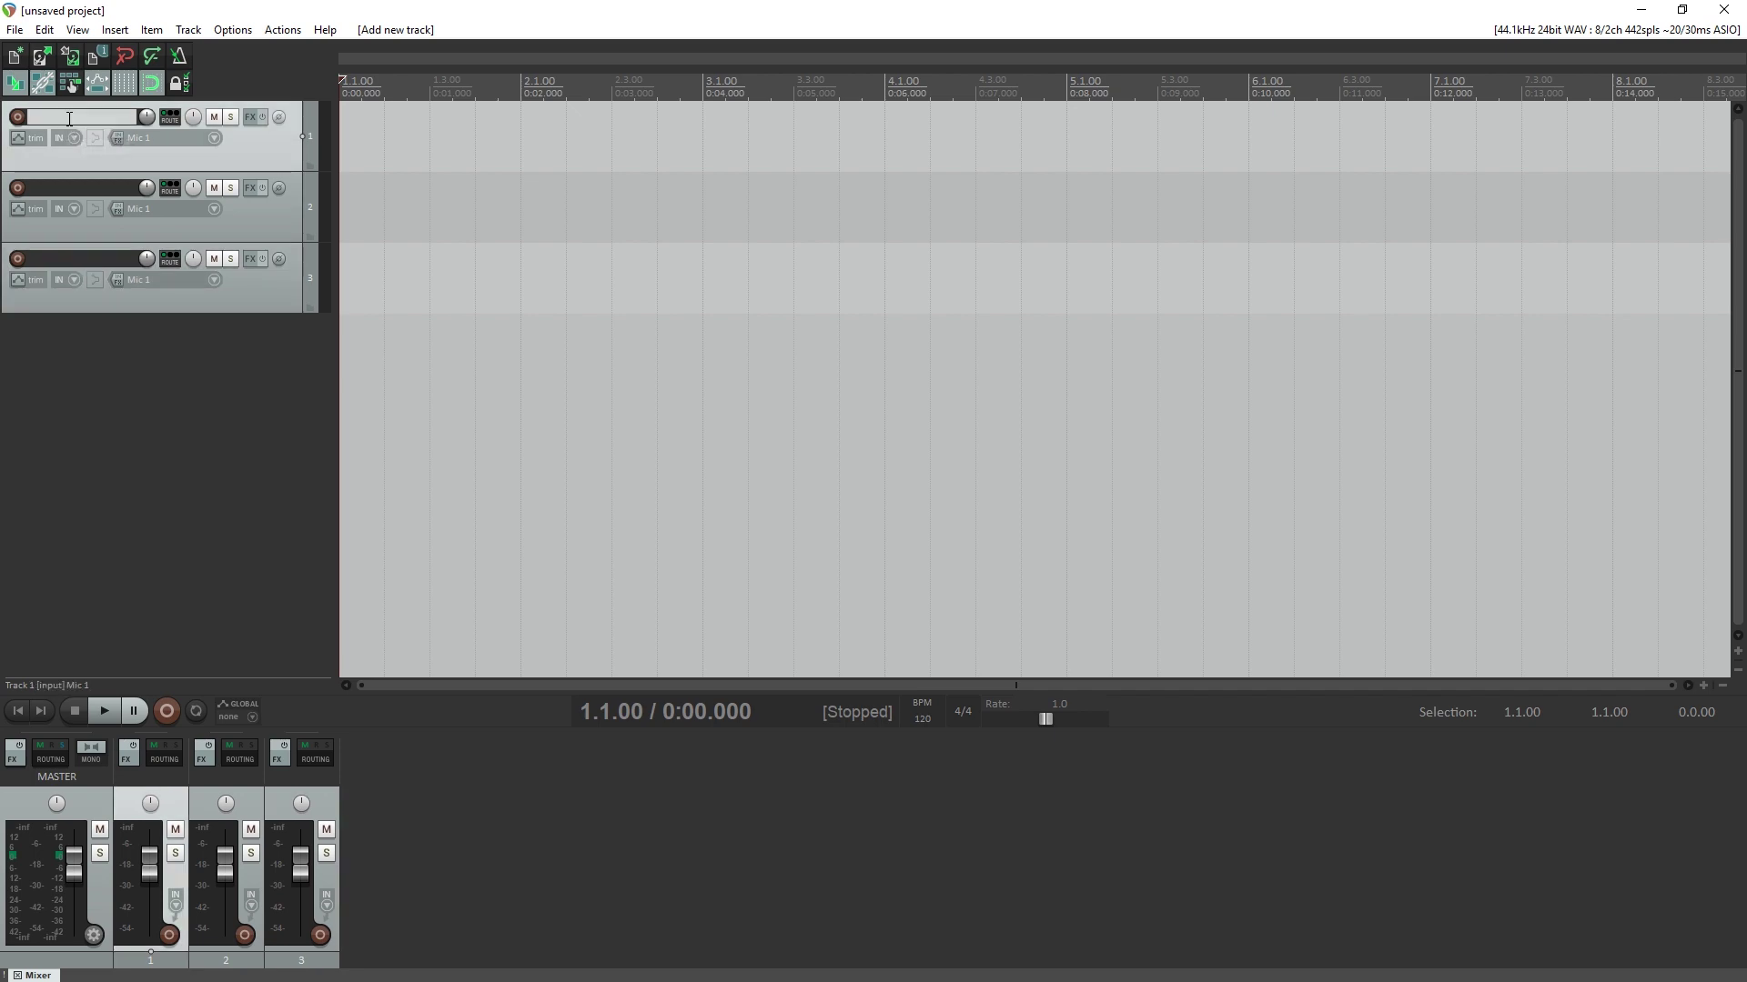
# Type the names Kick, Snare and Overheads into tracks 1, 2 and 3.
pyautogui.doubleClick(52, 187)
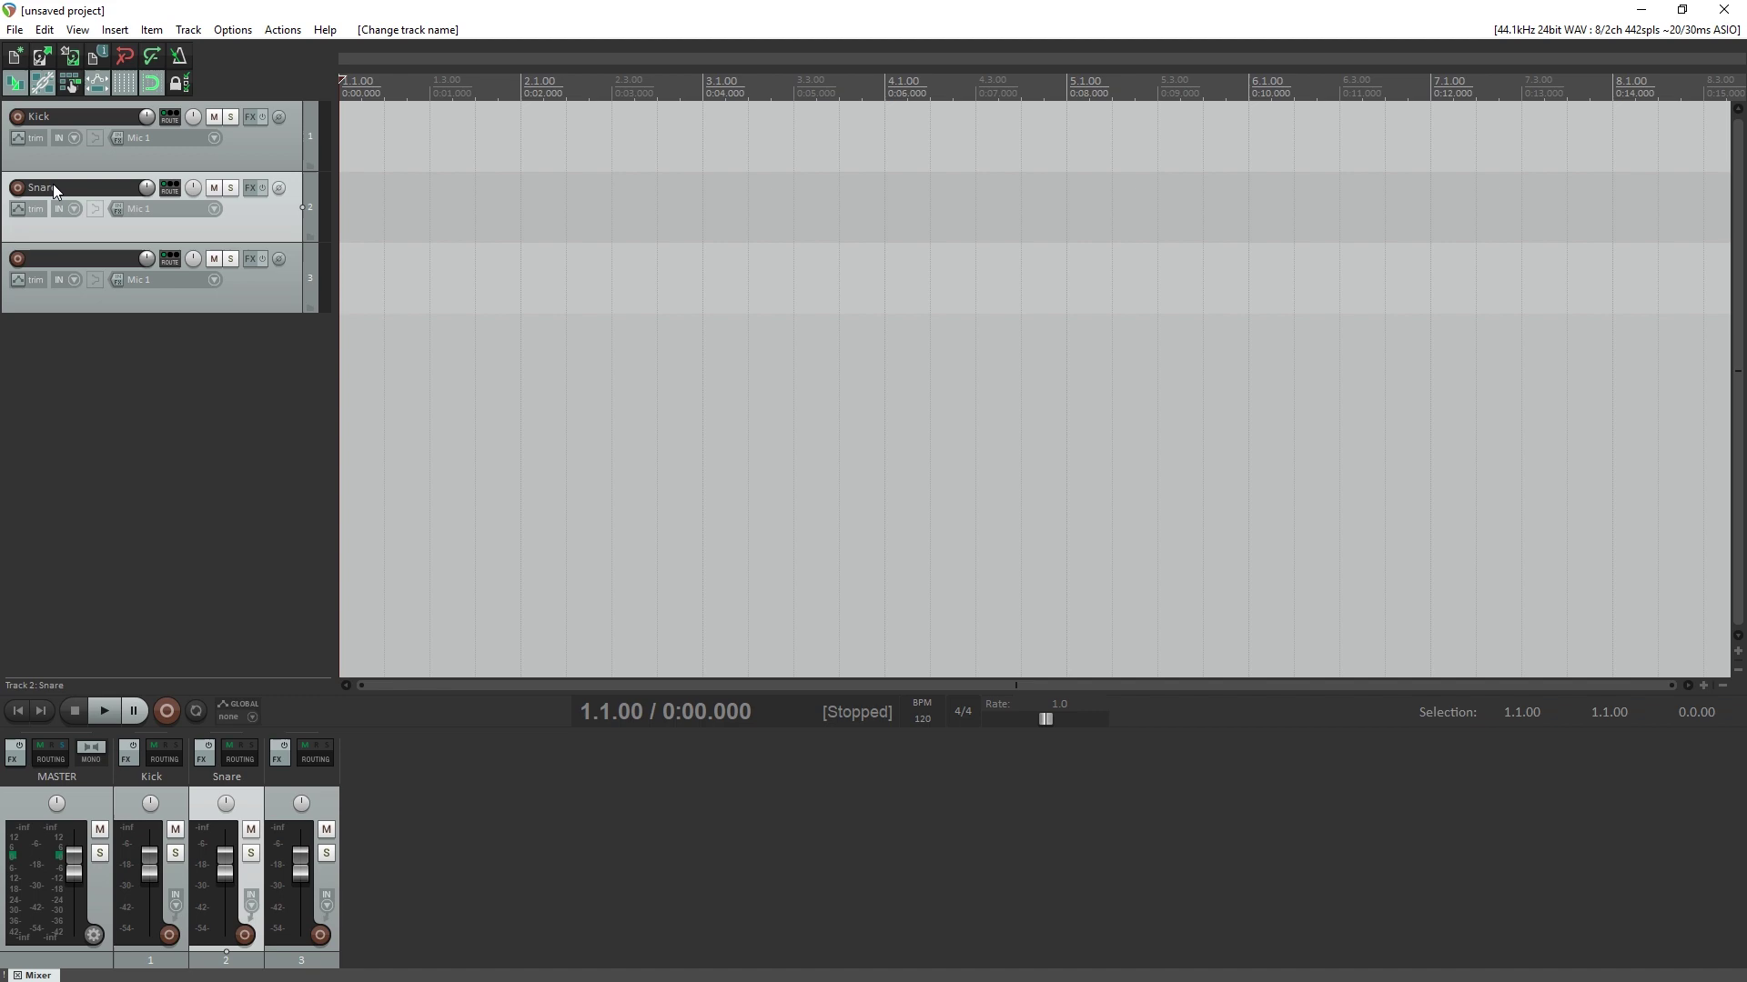
pyautogui.doubleClick(96, 260)
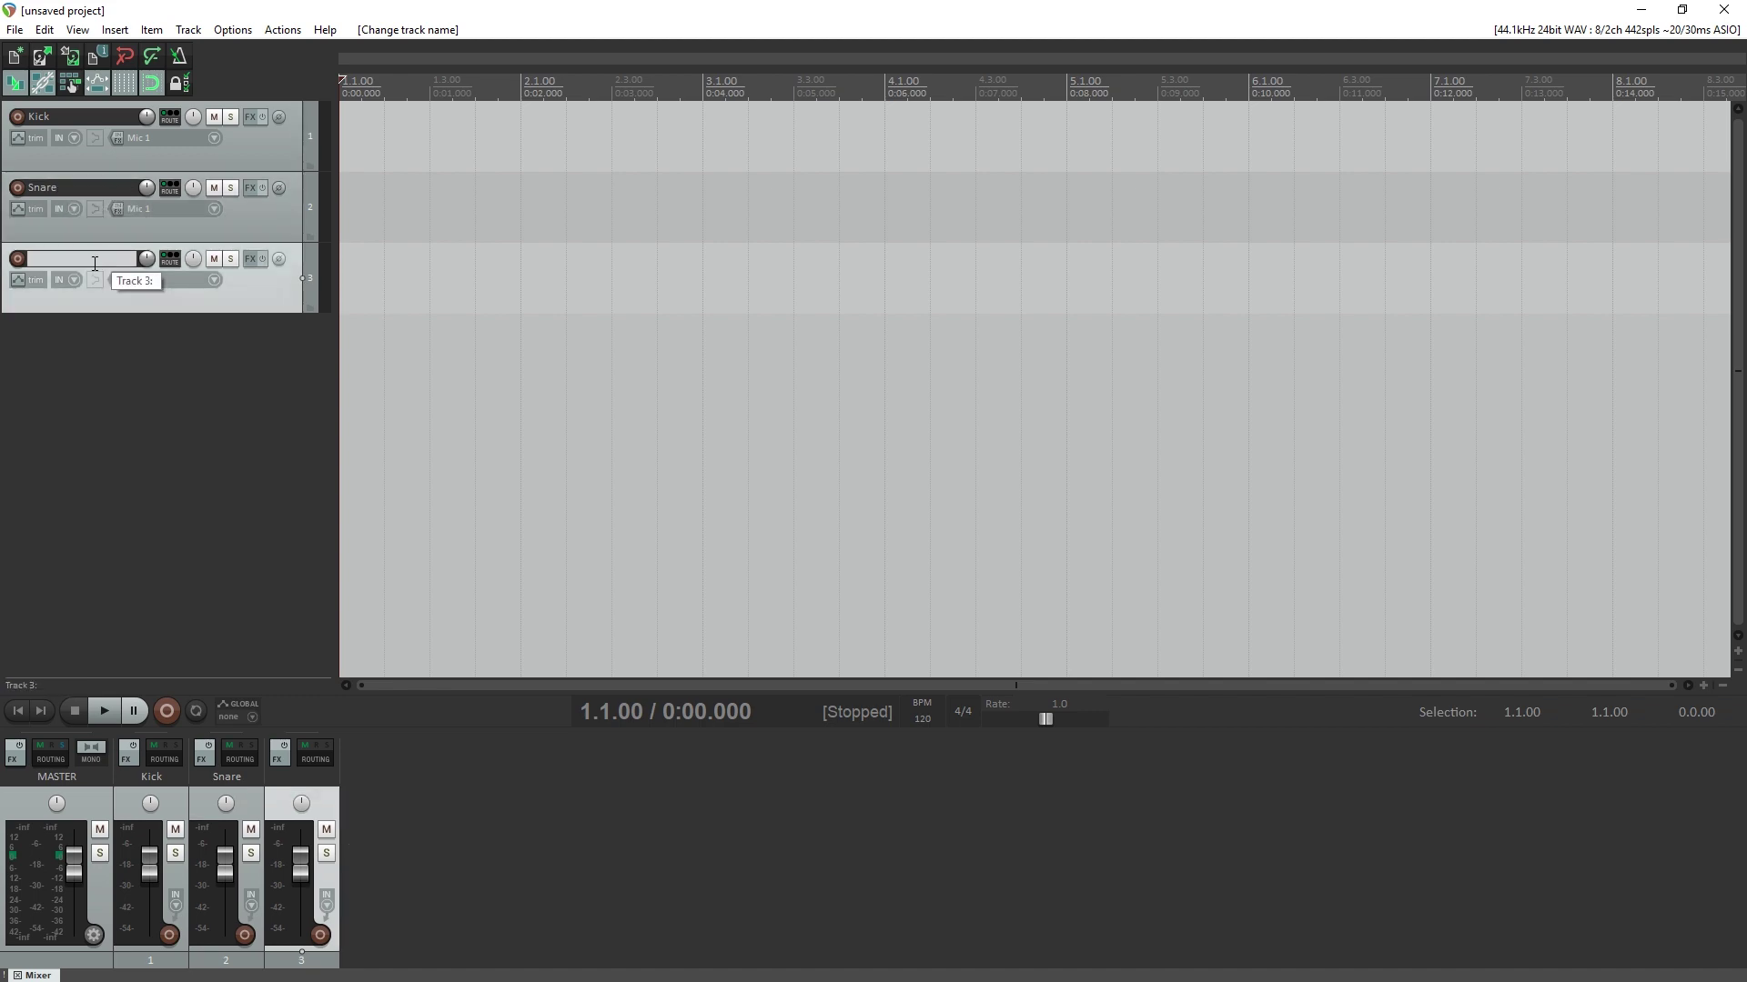
pyautogui.write('Overheads')
pyautogui.press('Return')
# Set Snare's input to Mono Mic 2 and Overheads' input to Stereo Line 3/Line 4.
pyautogui.click(212, 209)
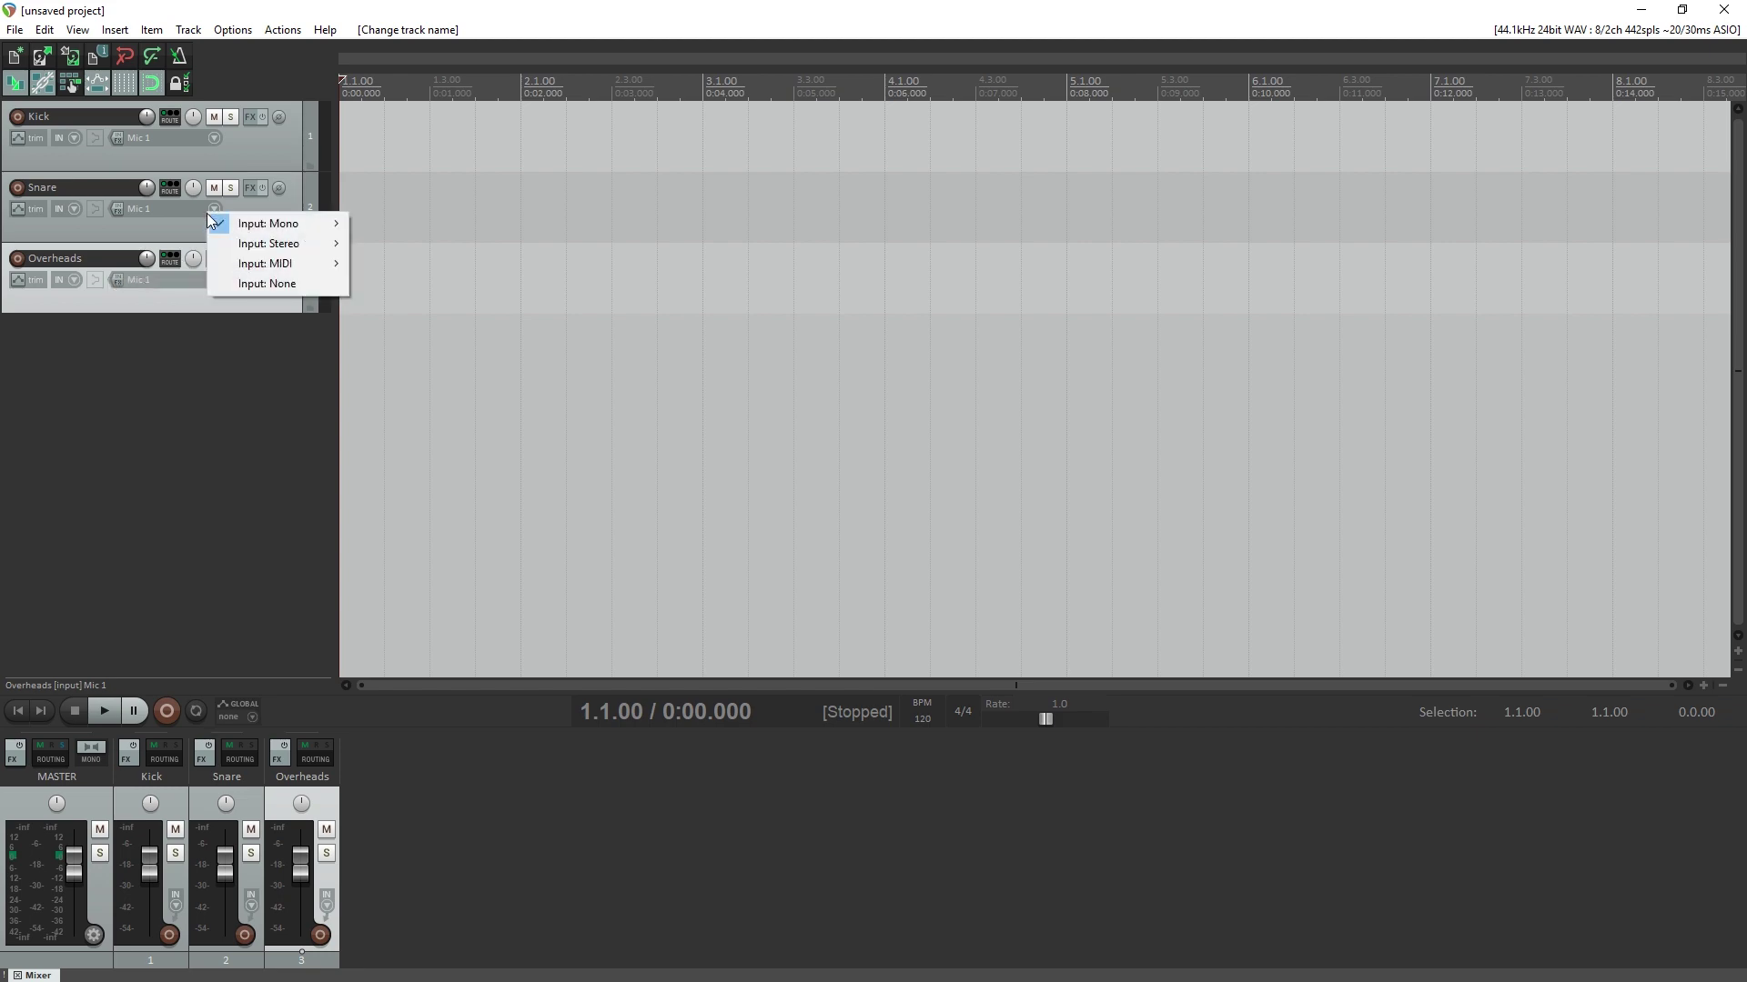
pyautogui.moveTo(303, 222)
pyautogui.click(379, 242)
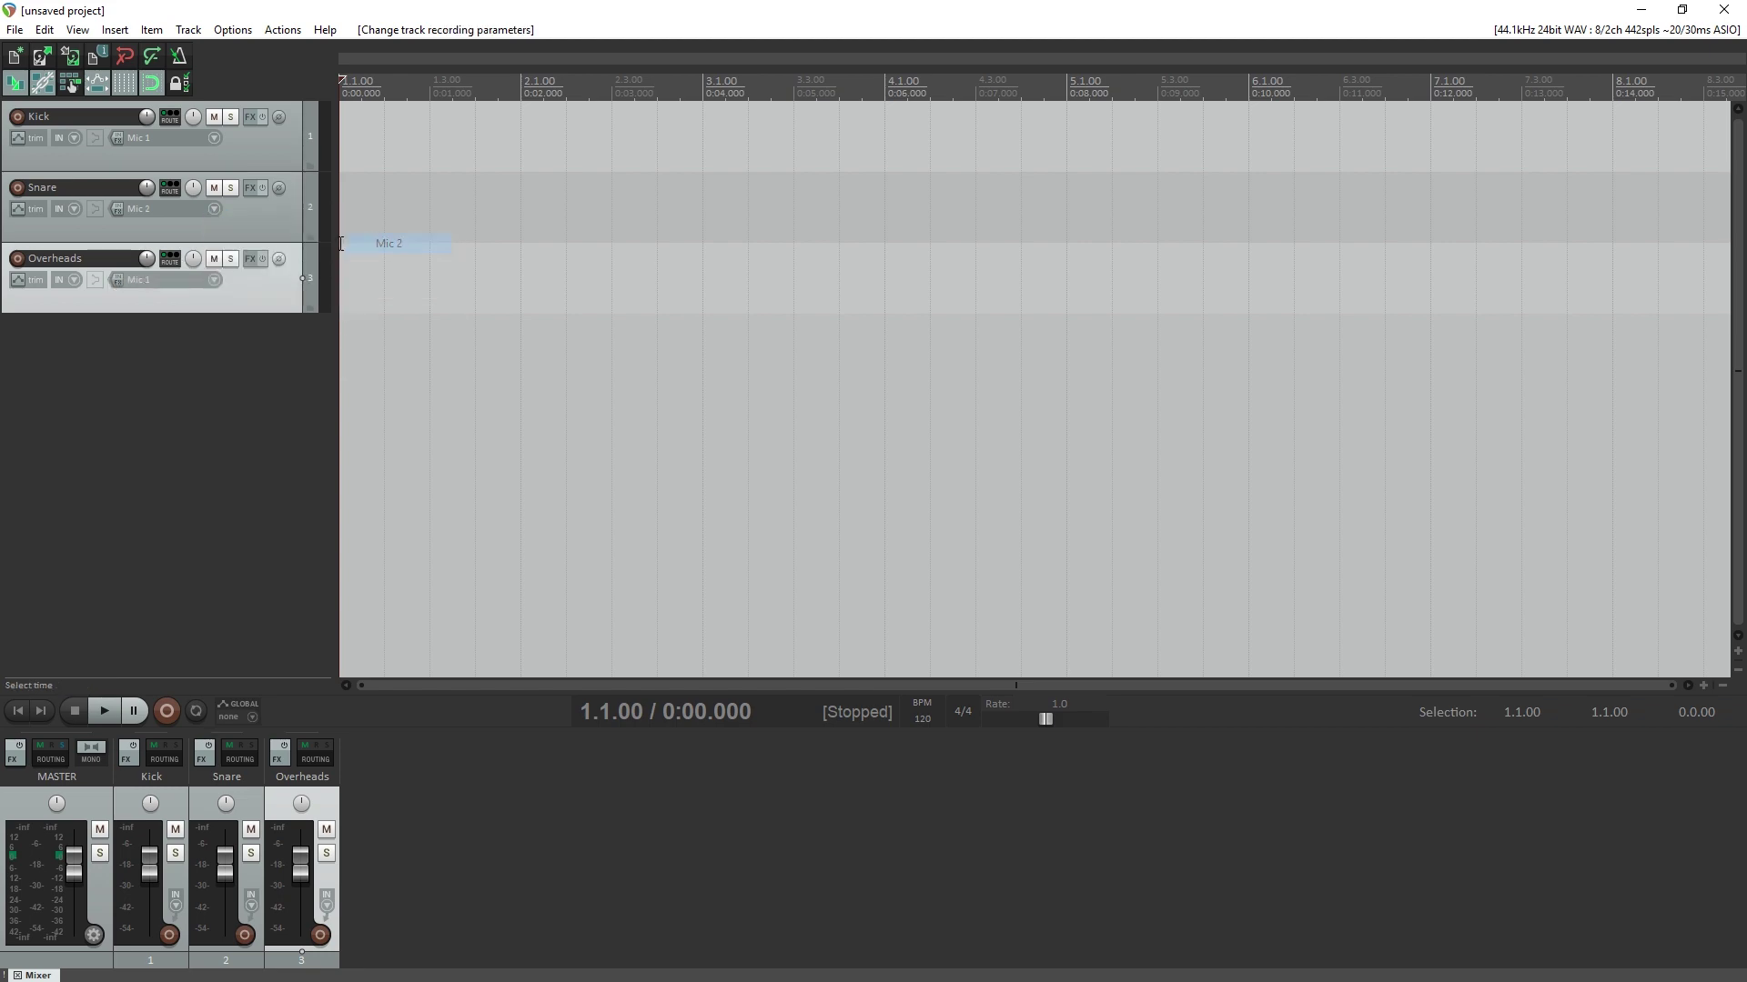
pyautogui.click(210, 282)
pyautogui.moveTo(276, 317)
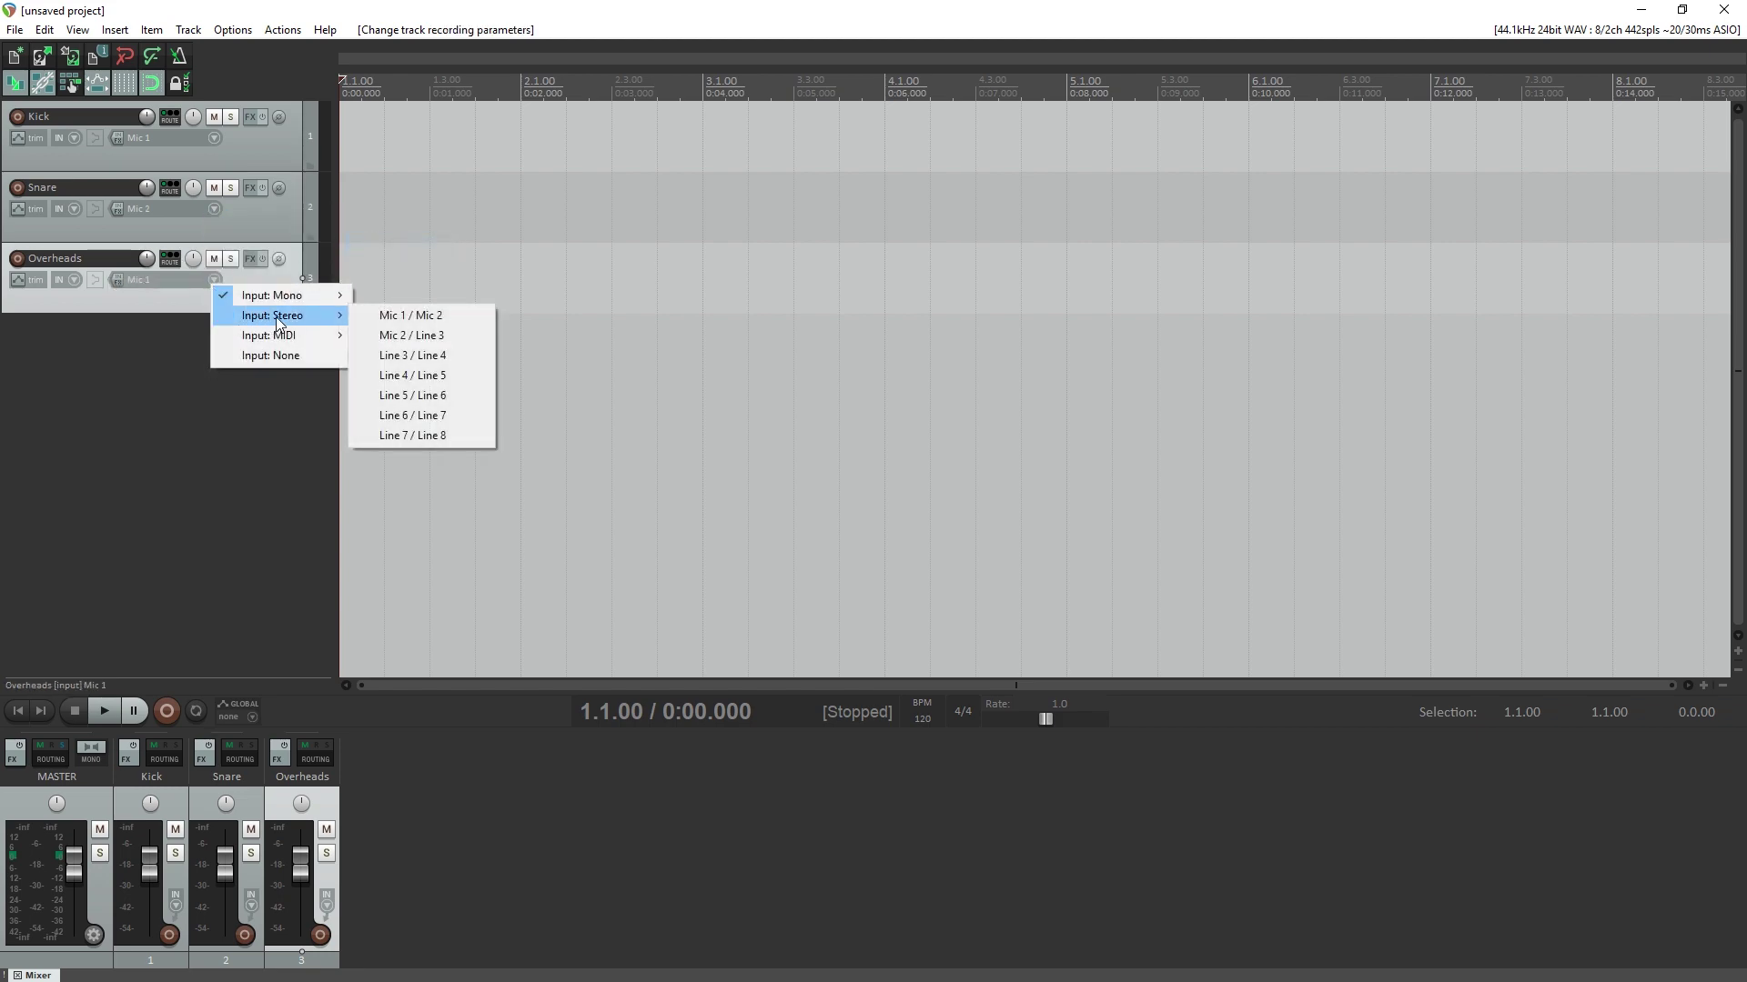
pyautogui.click(393, 357)
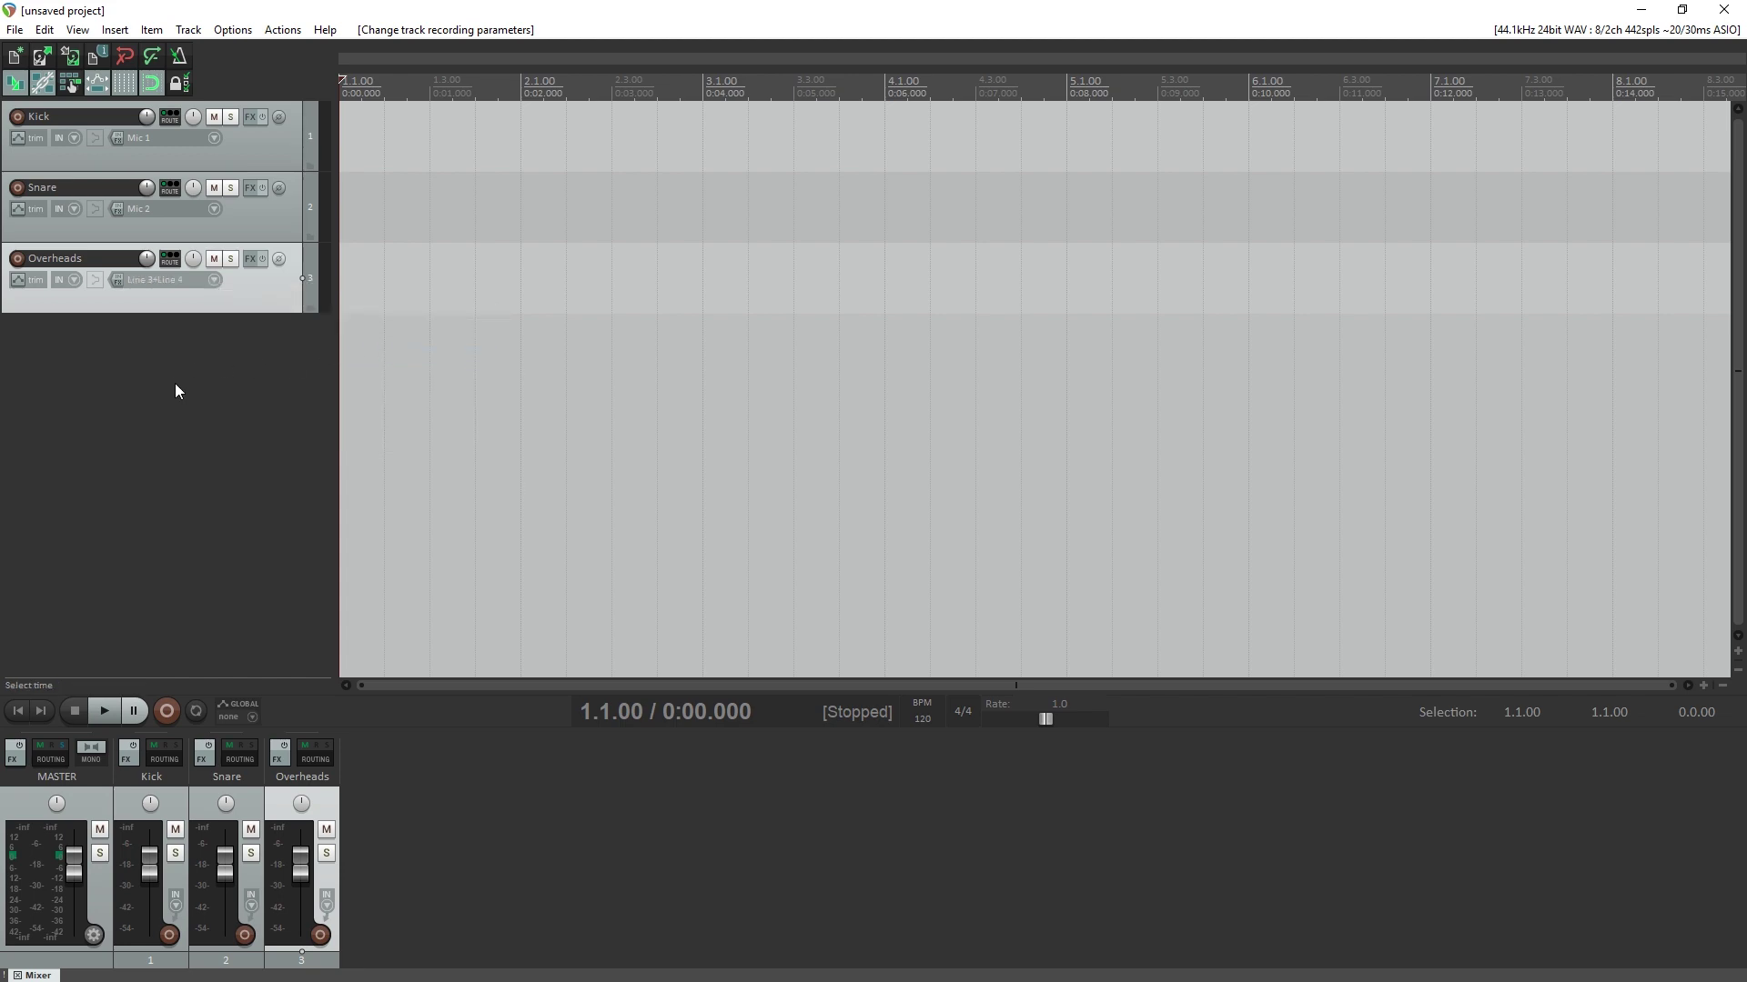
pyautogui.click(180, 440)
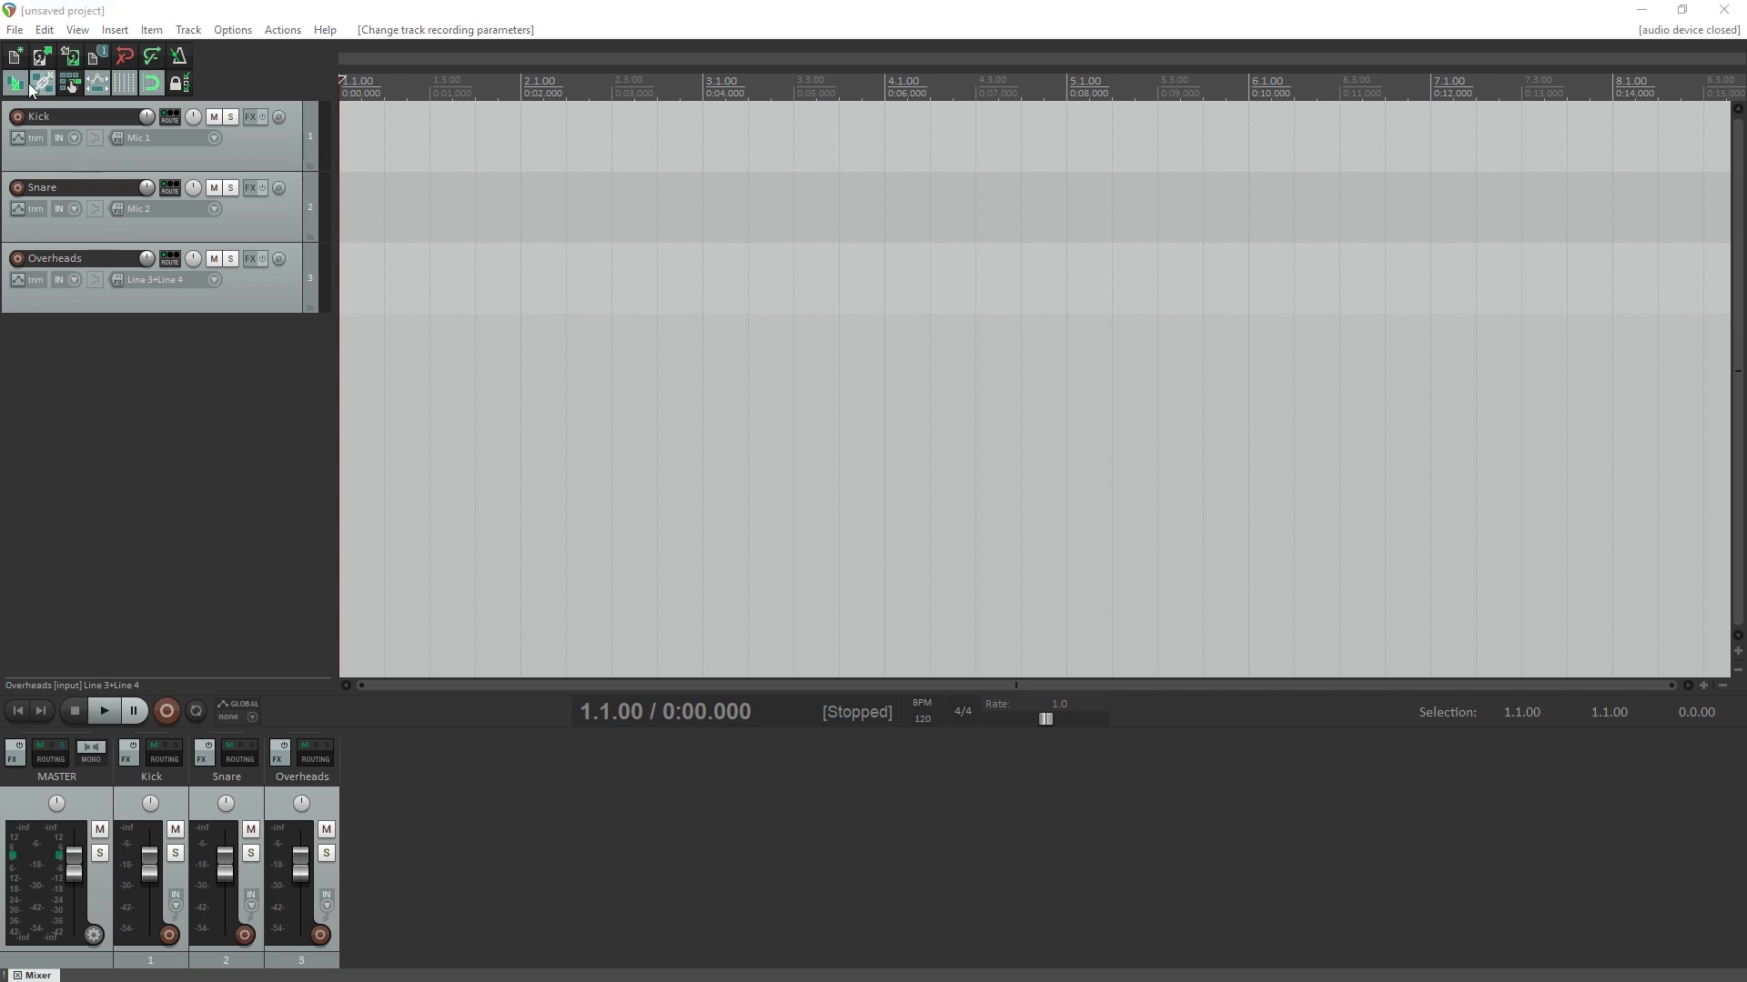
# Arm Kick, Snare and Overheads, record a short take, and save all three recorded files.
pyautogui.click(17, 117)
pyautogui.click(17, 188)
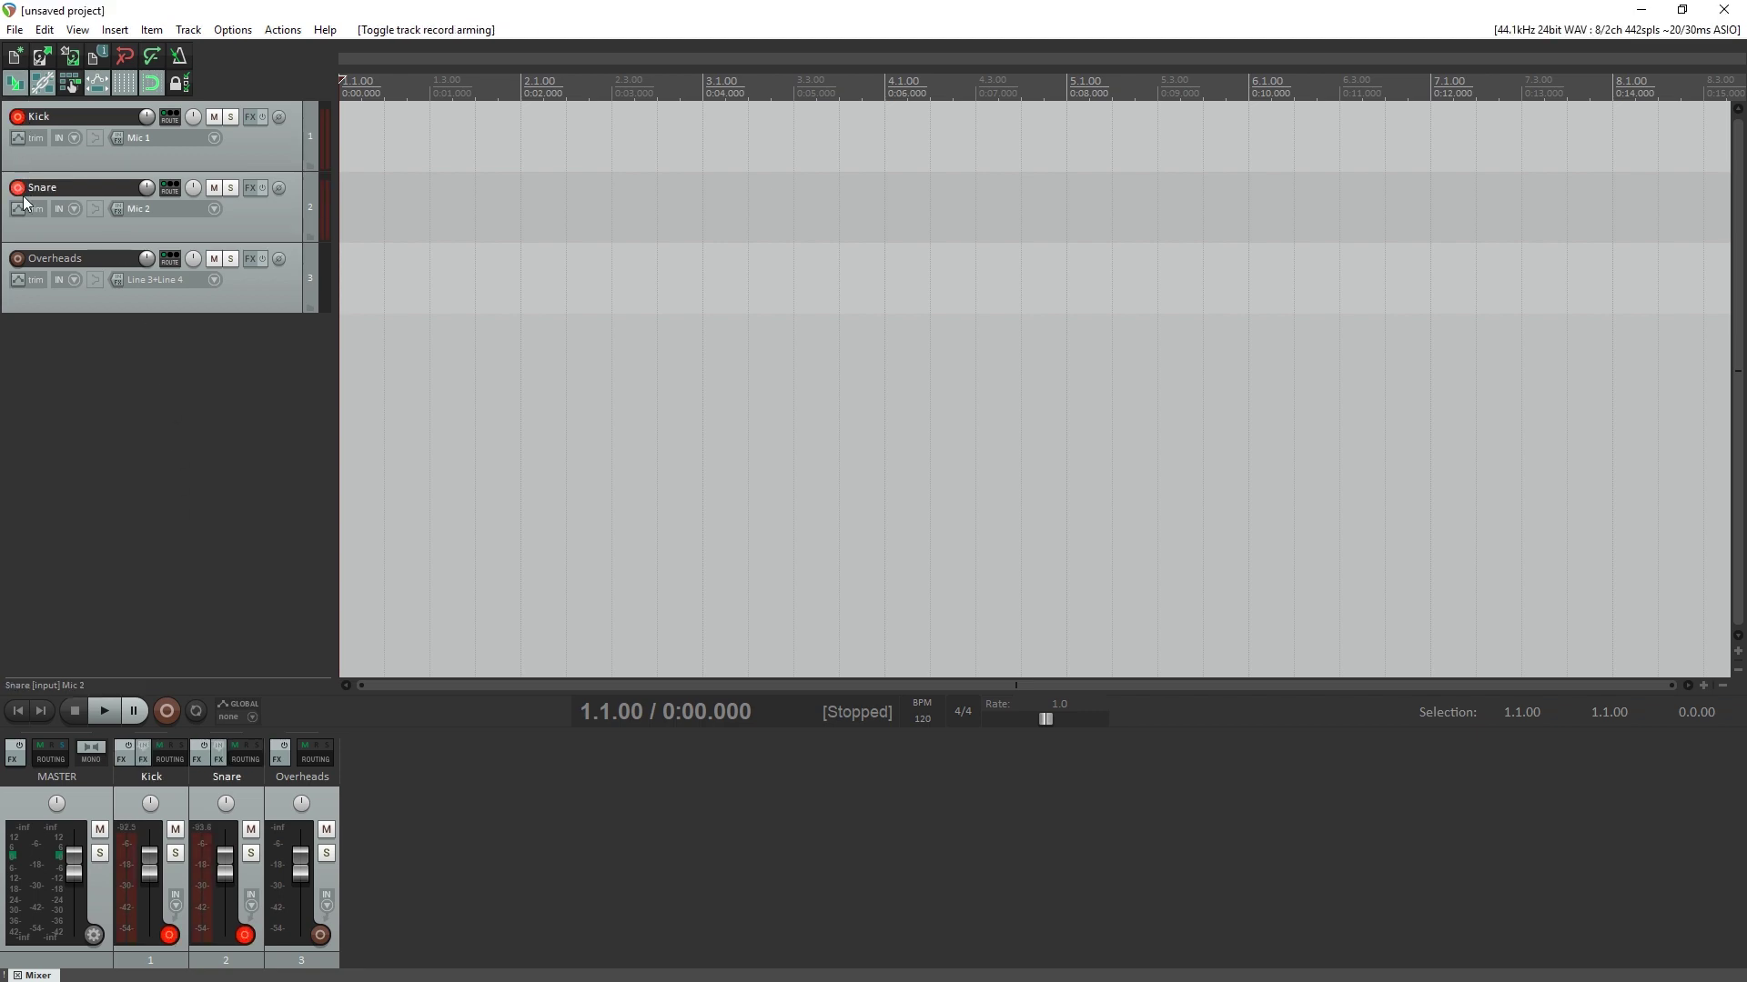
pyautogui.click(20, 260)
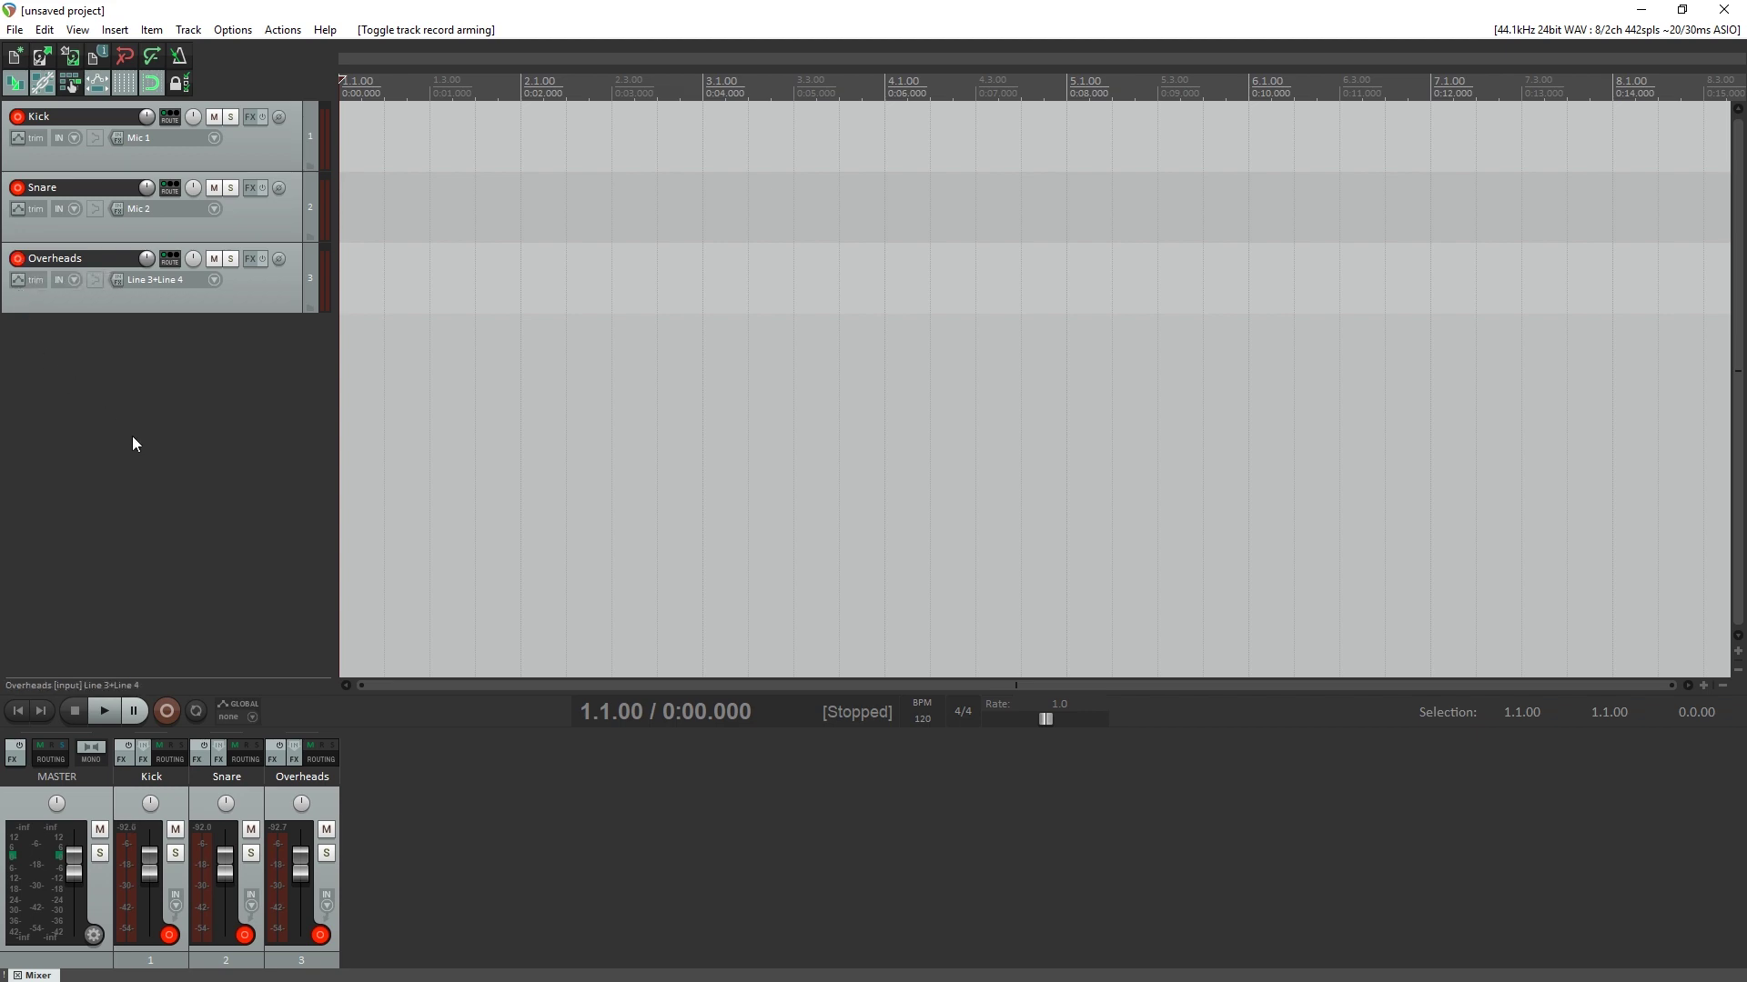
pyautogui.click(167, 713)
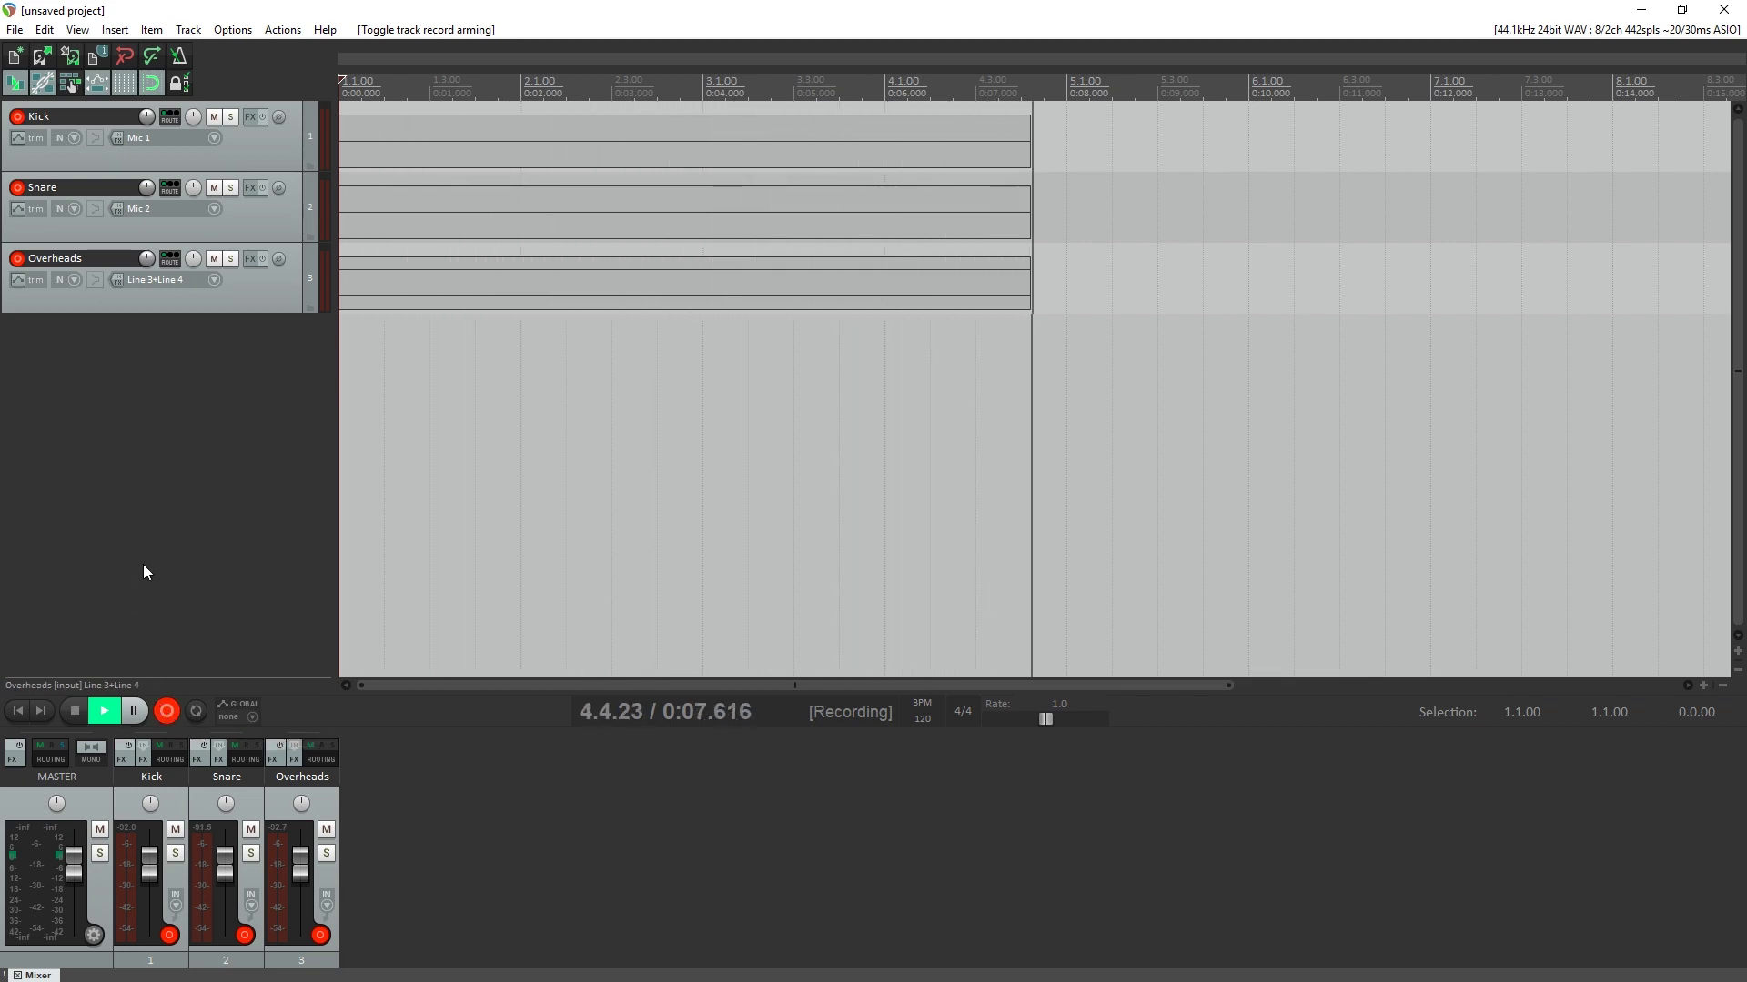
pyautogui.click(74, 711)
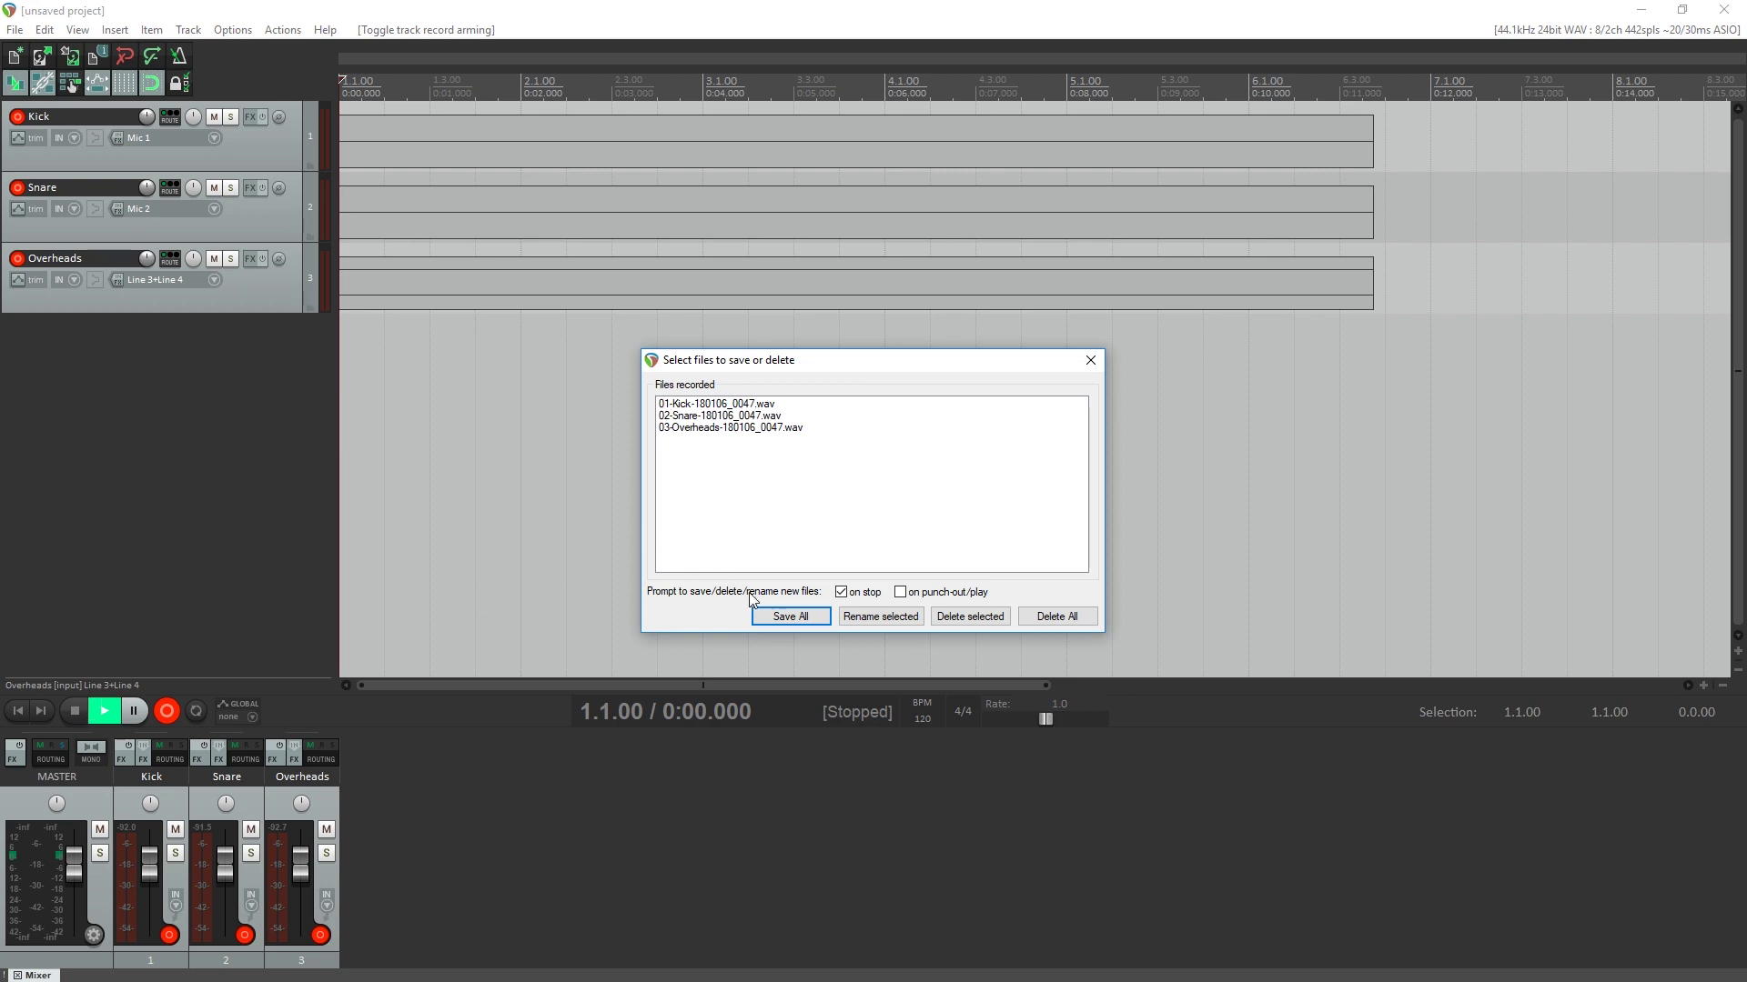
pyautogui.click(770, 618)
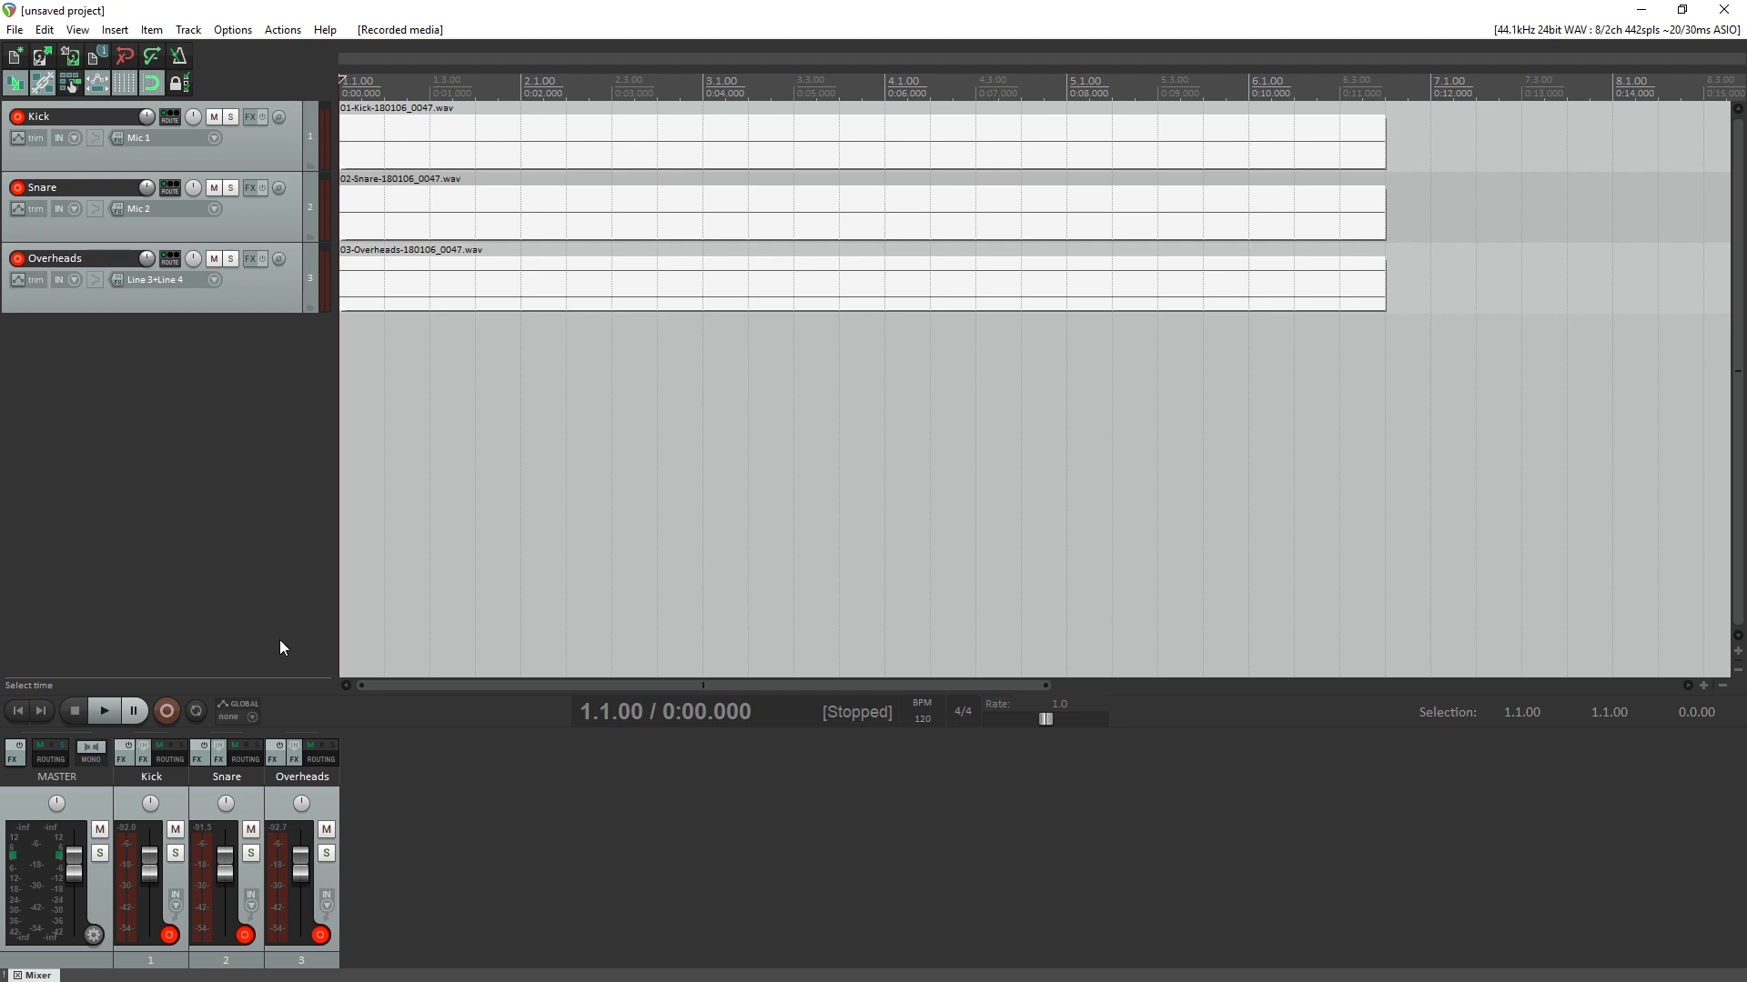
# Trim the Kick, Snare and Overheads recorded items to end at 5.3.00.
pyautogui.click(884, 146)
pyautogui.moveTo(1384, 153); pyautogui.dragTo(1166, 153)
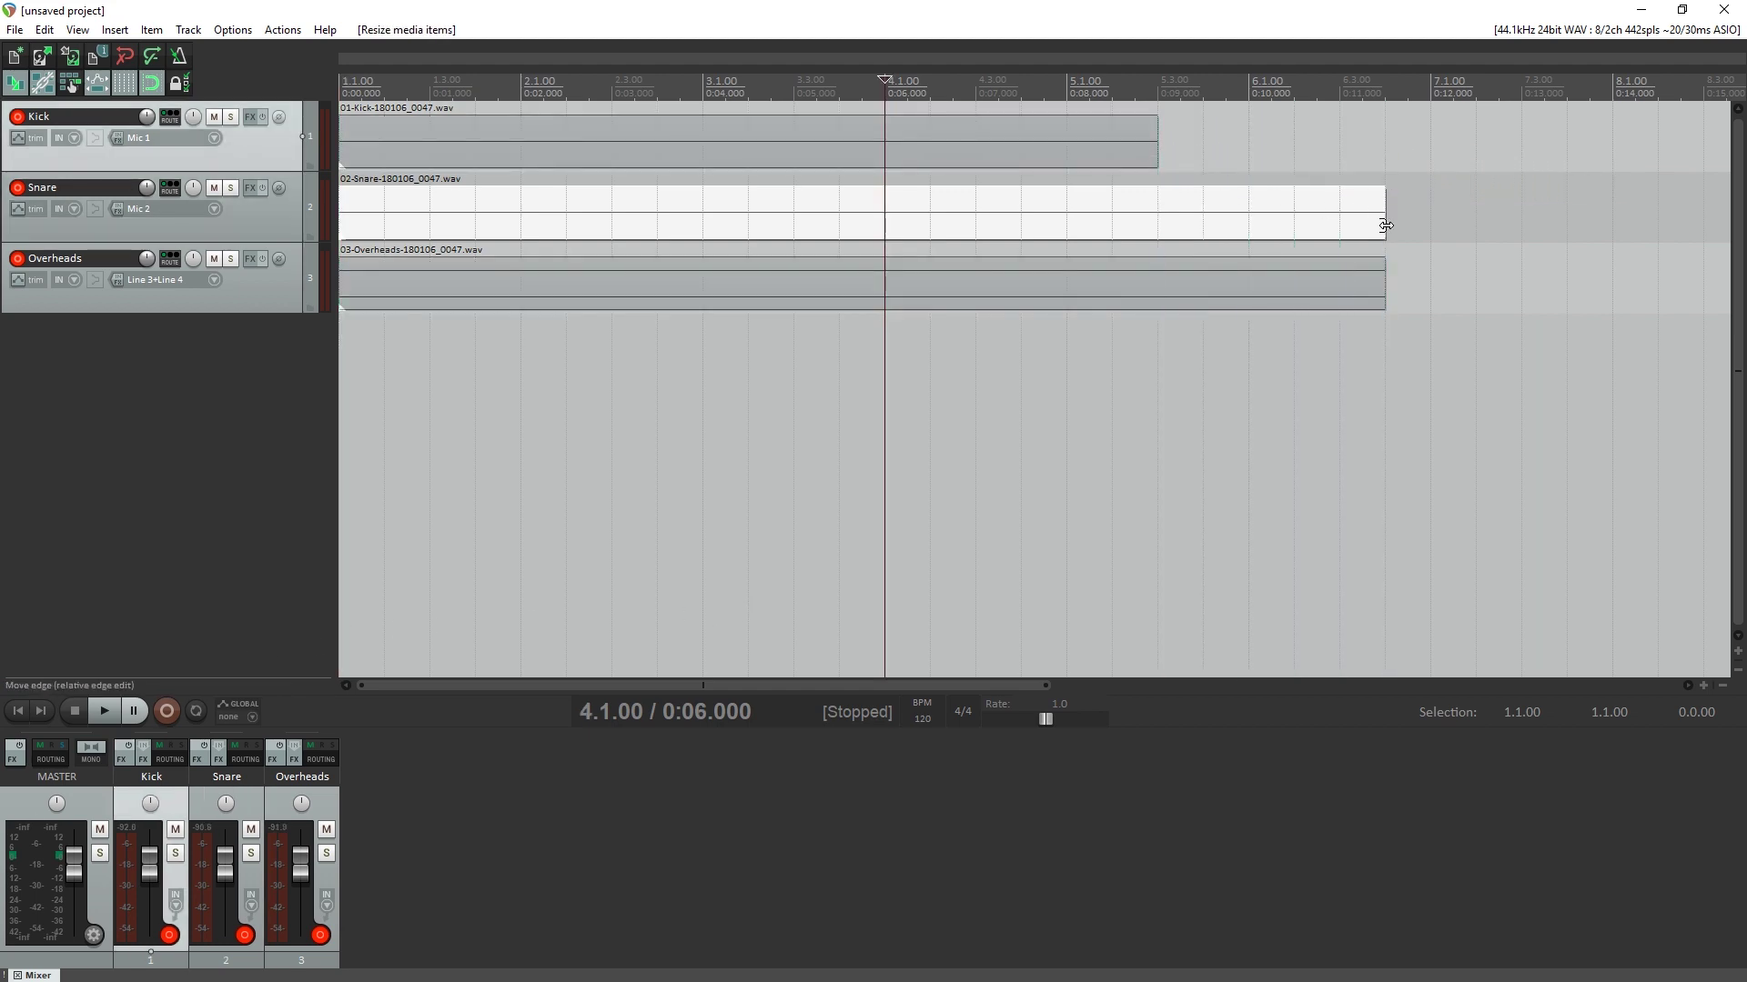
pyautogui.moveTo(1381, 222); pyautogui.dragTo(1159, 228)
pyautogui.moveTo(1384, 292); pyautogui.dragTo(1159, 298)
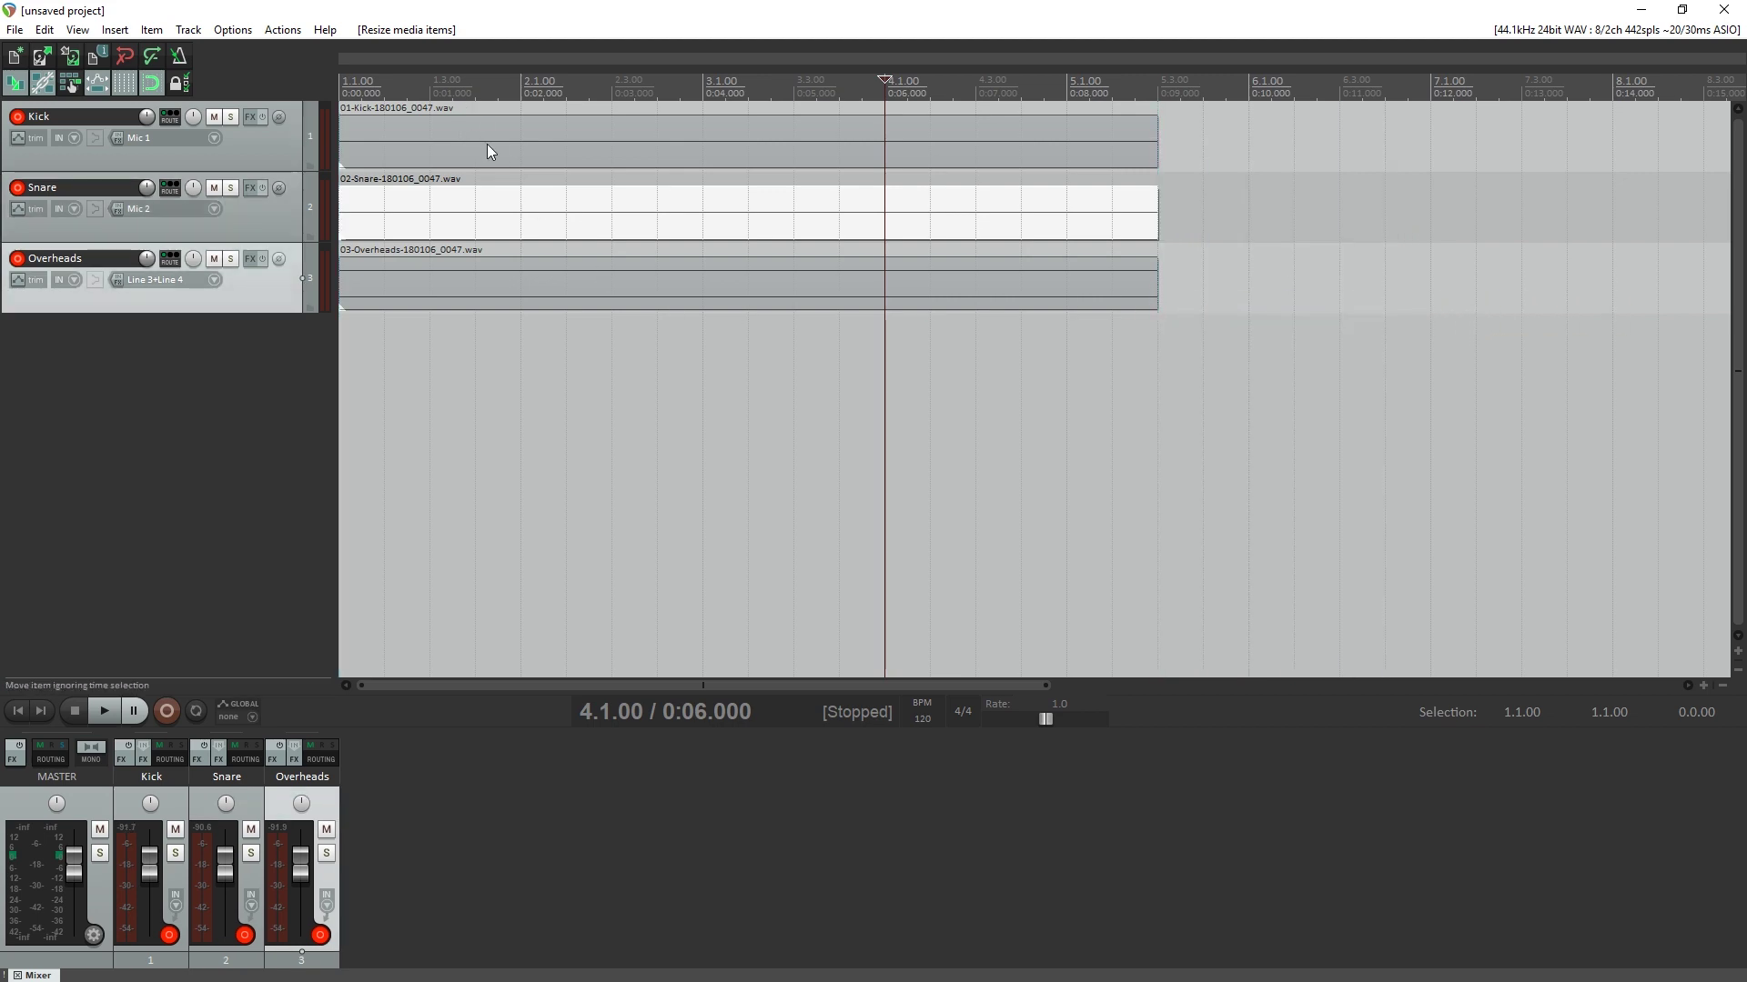
# Split the Kick item at bar 2, remove the short leading piece, and trim the remaining start later.
pyautogui.click(513, 170)
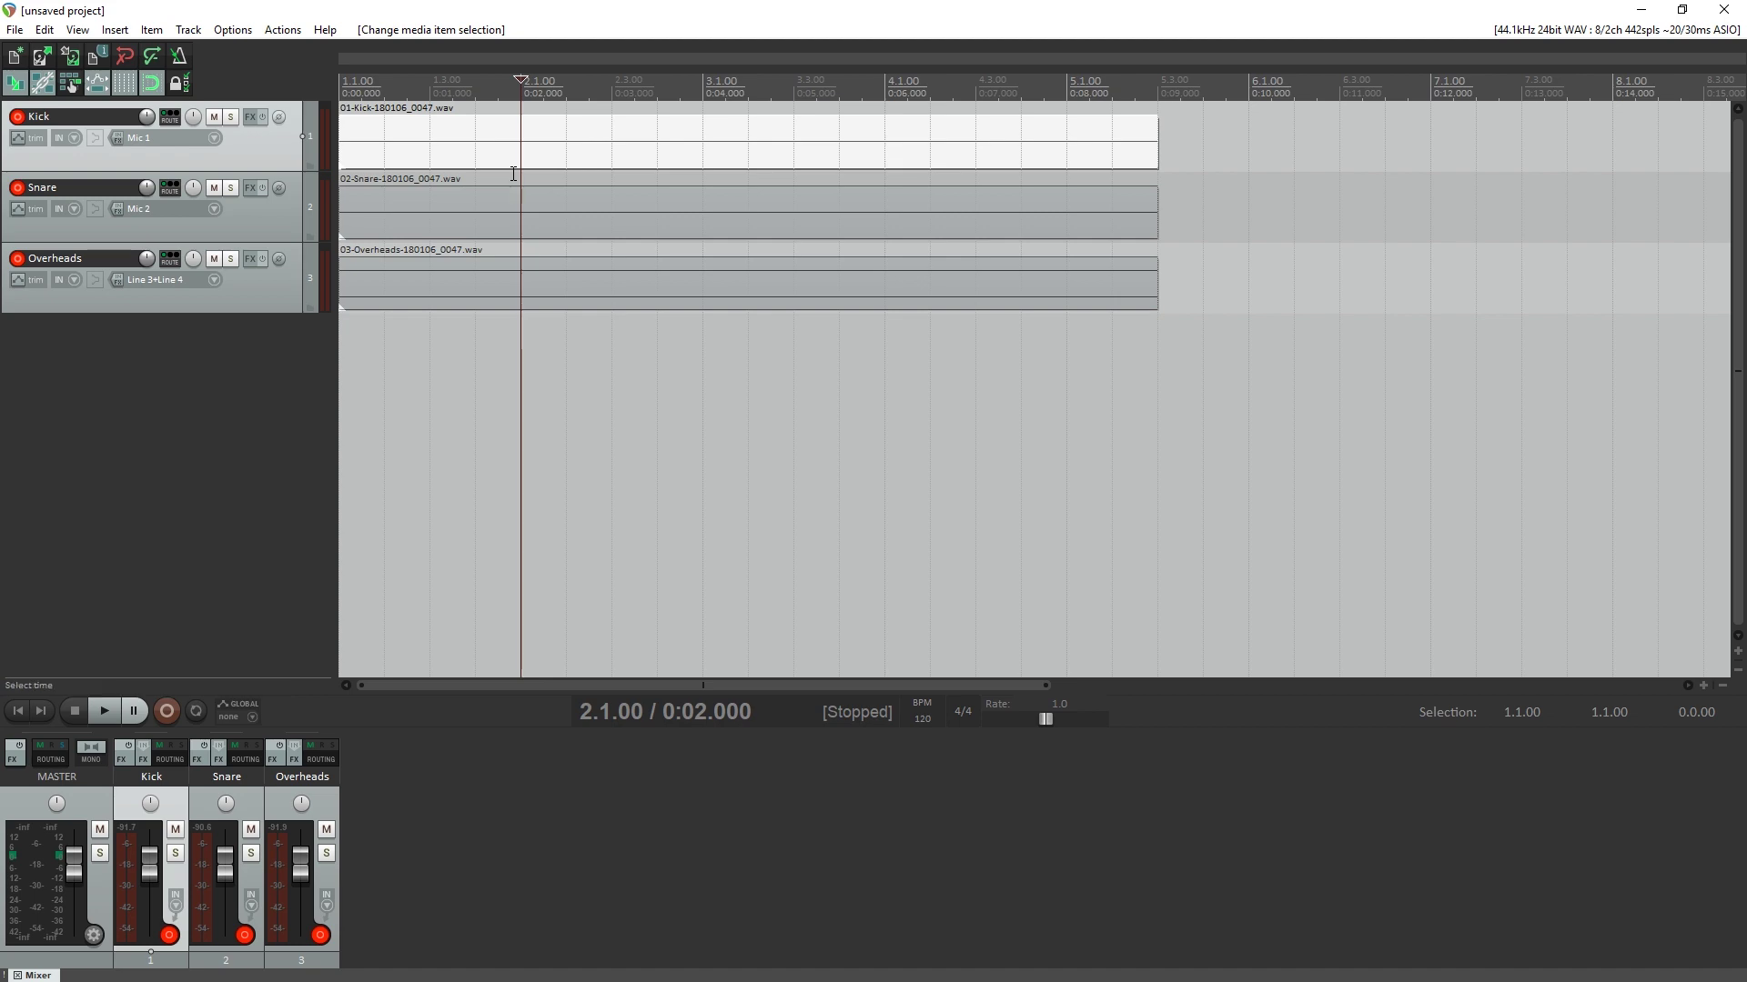
pyautogui.press('s')
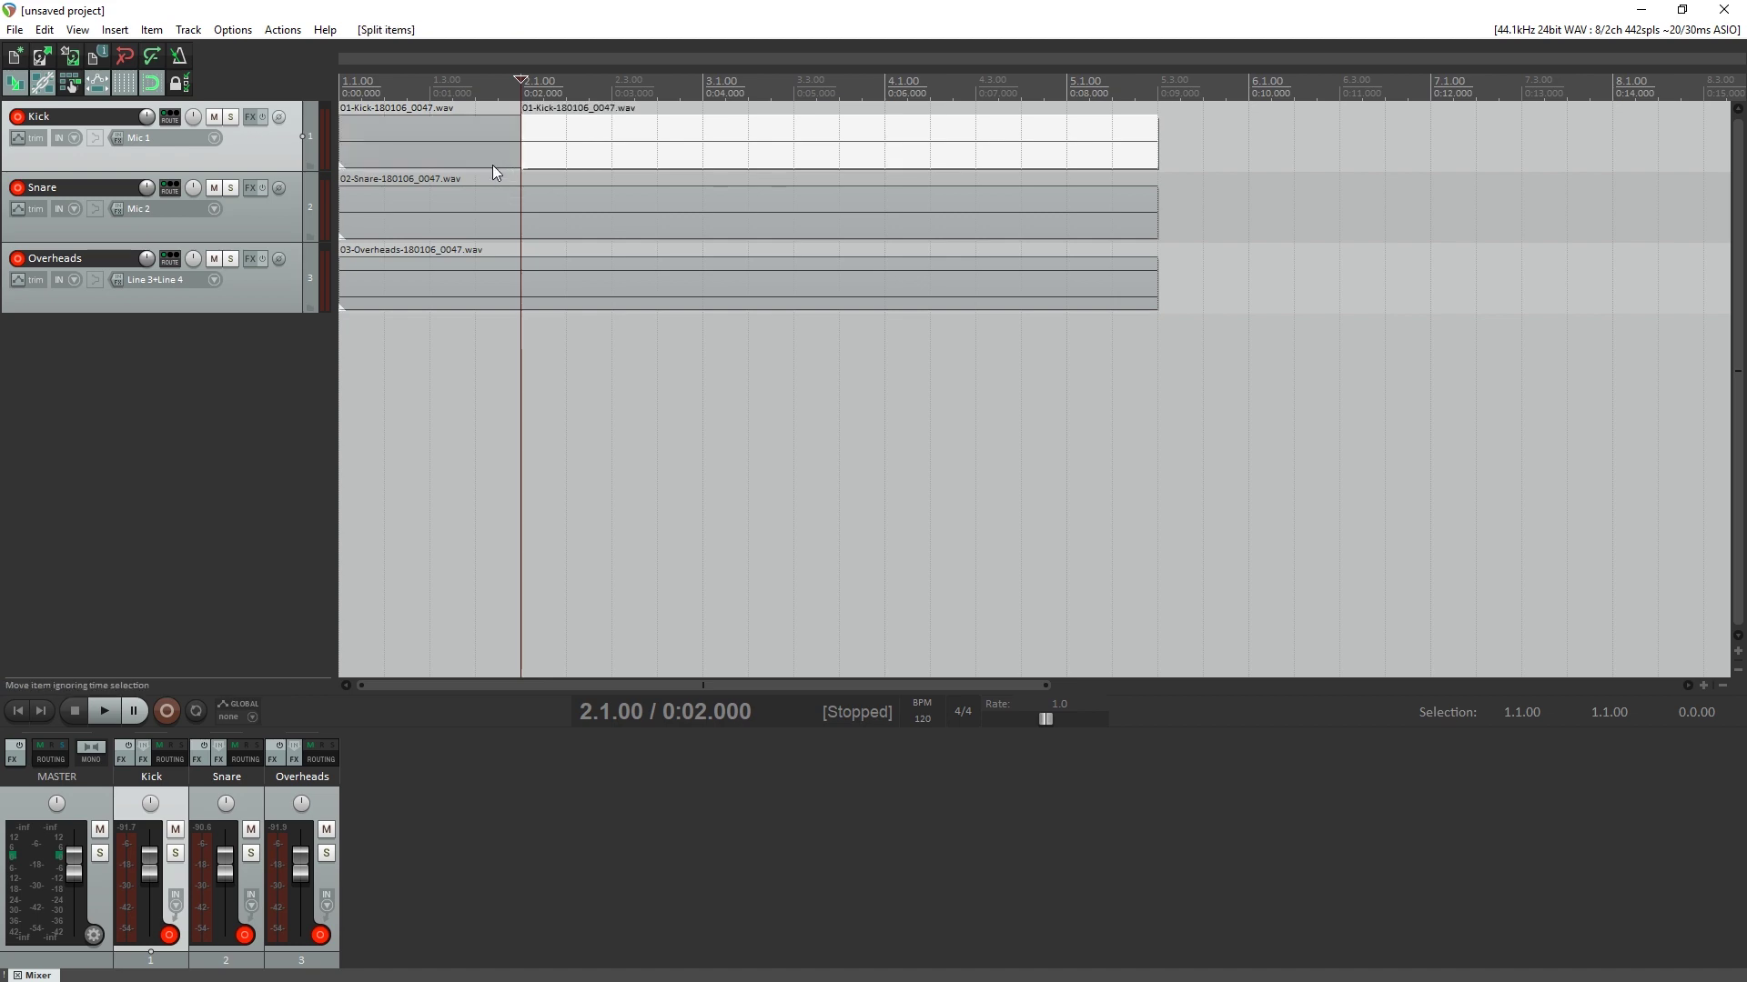
pyautogui.click(491, 159)
pyautogui.rightClick(491, 158)
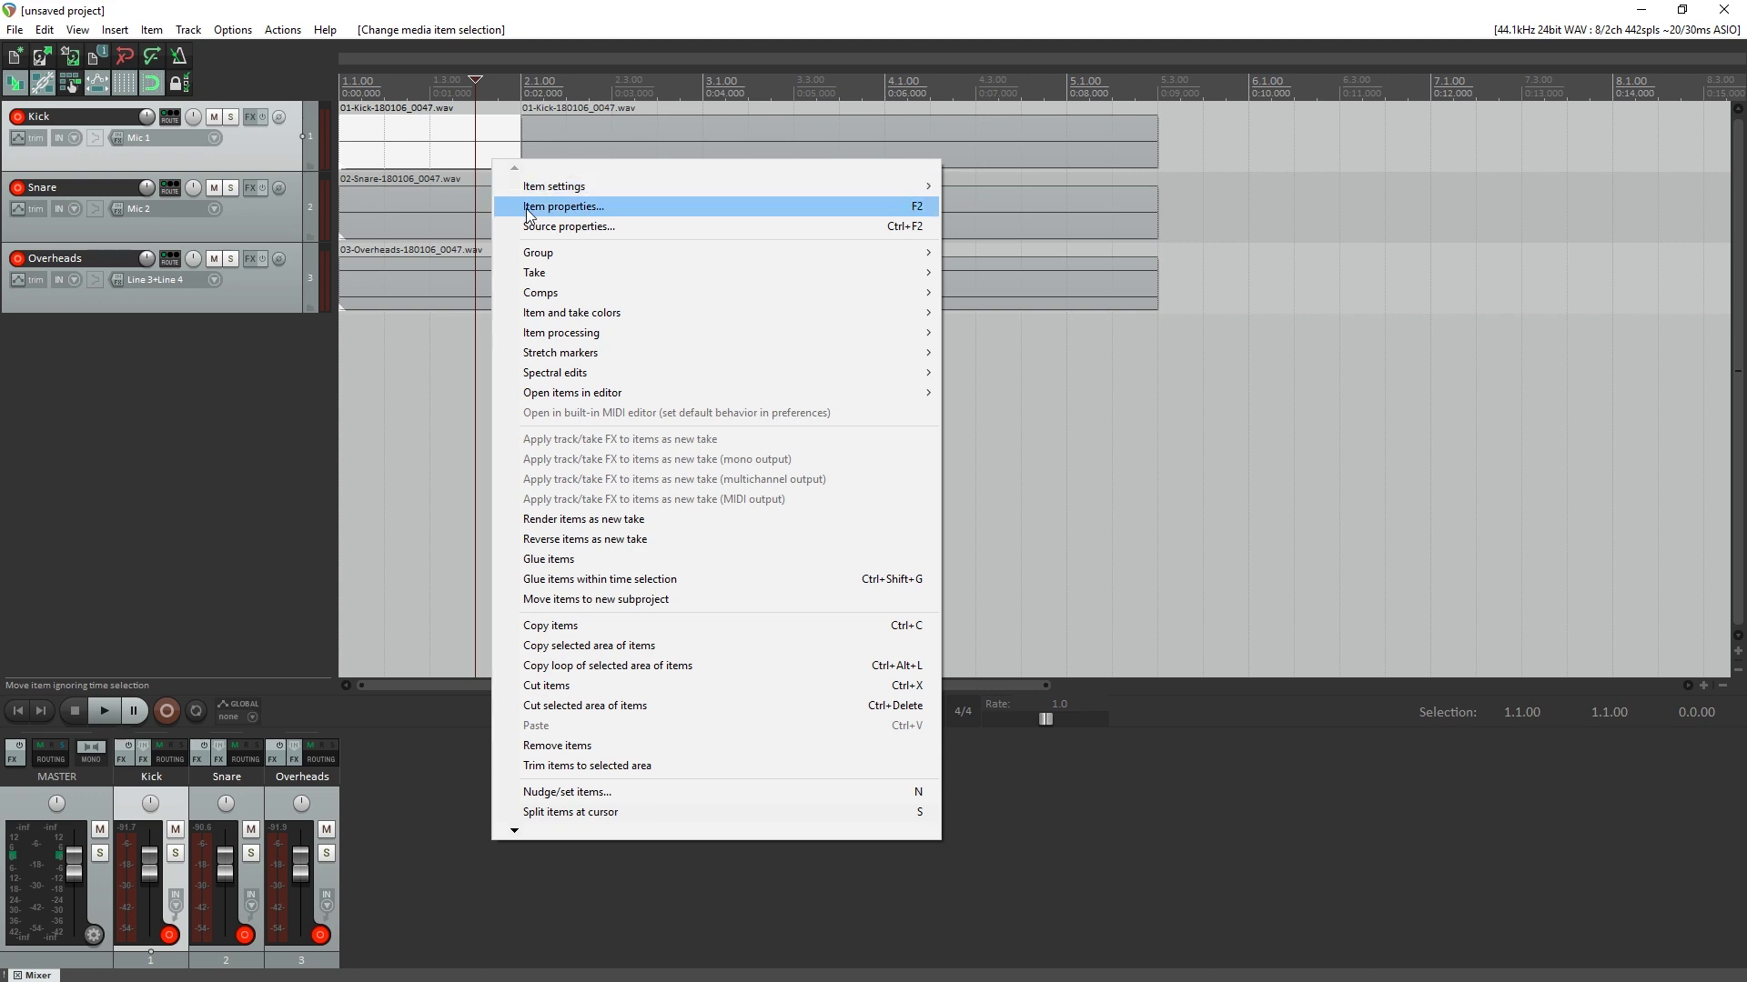
pyautogui.click(596, 747)
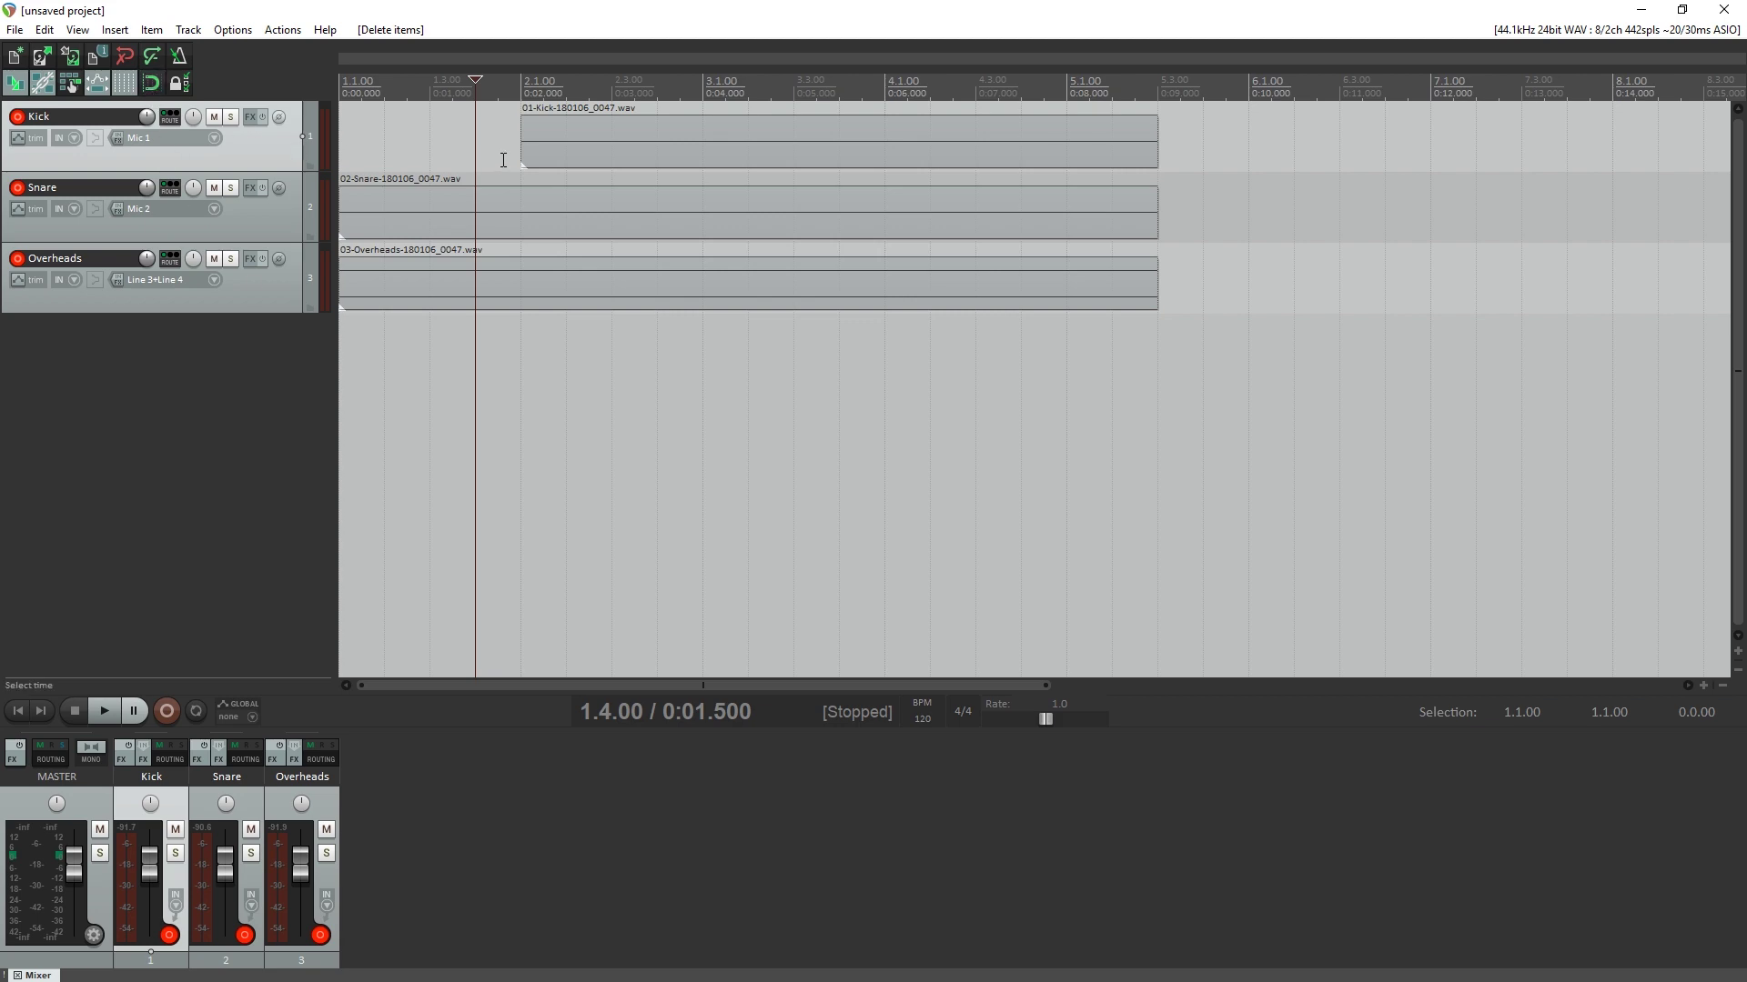
pyautogui.moveTo(521, 160)
pyautogui.mouseDown()
pyautogui.moveTo(494, 160)
pyautogui.moveTo(621, 162)
pyautogui.moveTo(520, 162)
pyautogui.mouseUp()
# Turn on snapping to the grid.
pyautogui.click(153, 87)
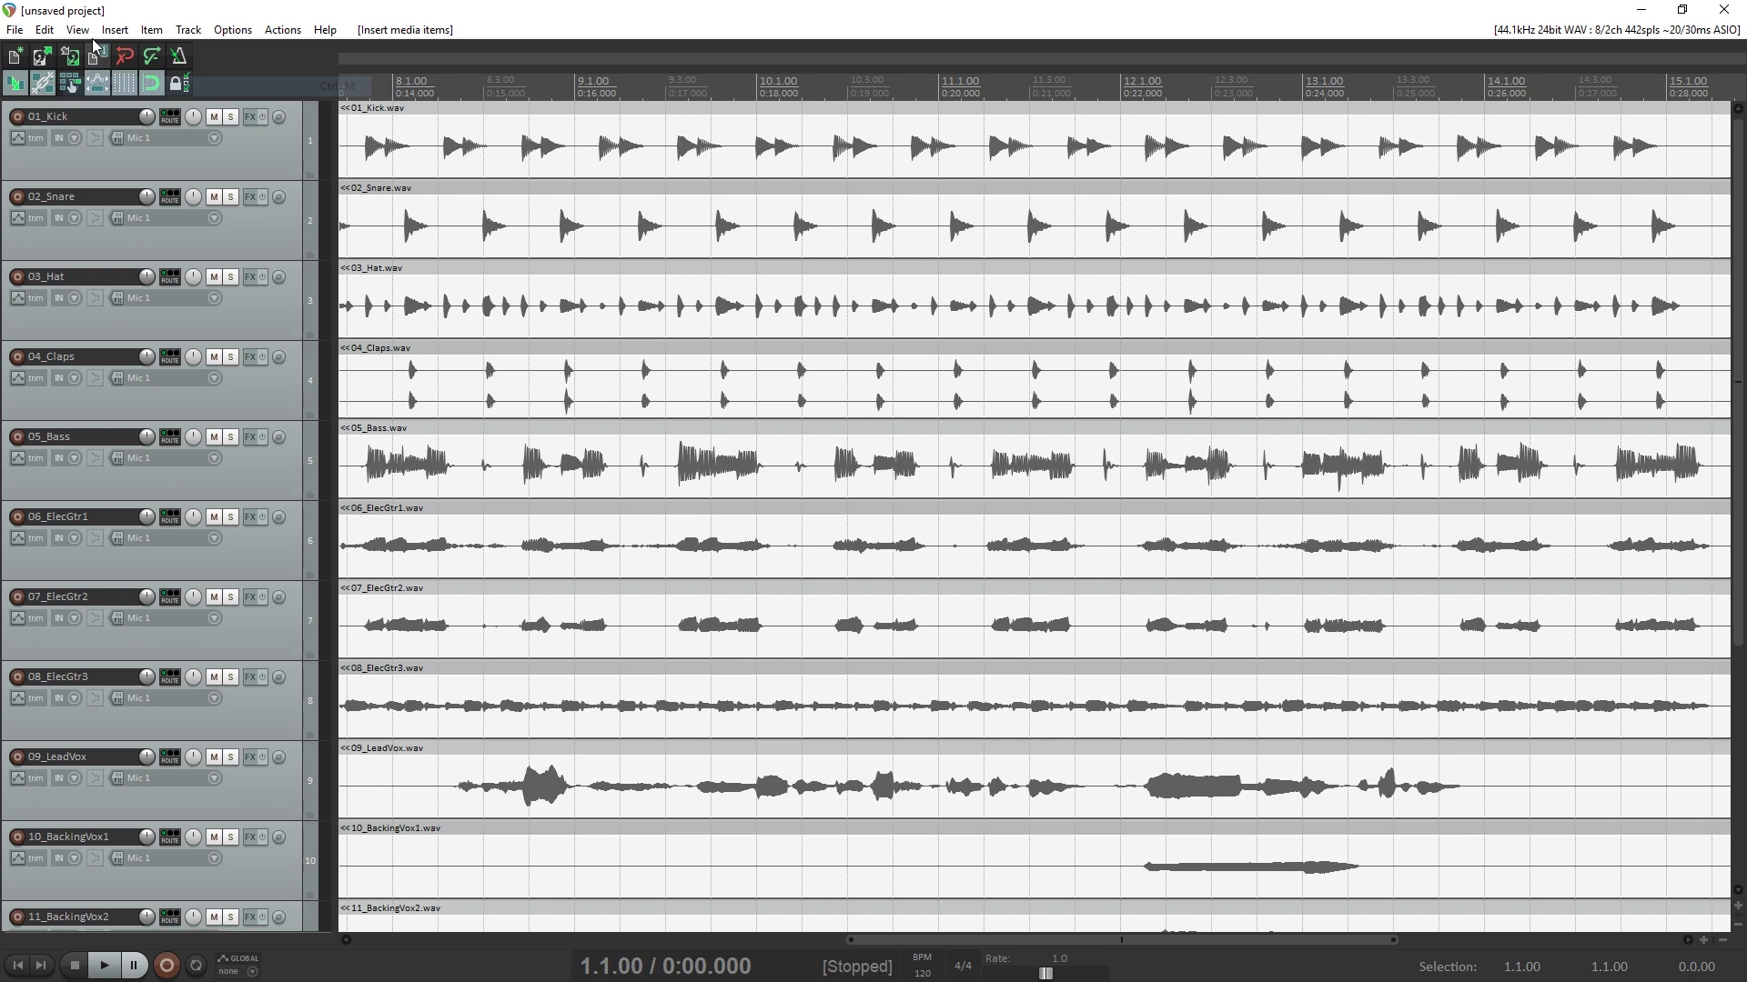
# Dock the mixer below the arrangement from the View menu.
pyautogui.click(79, 30)
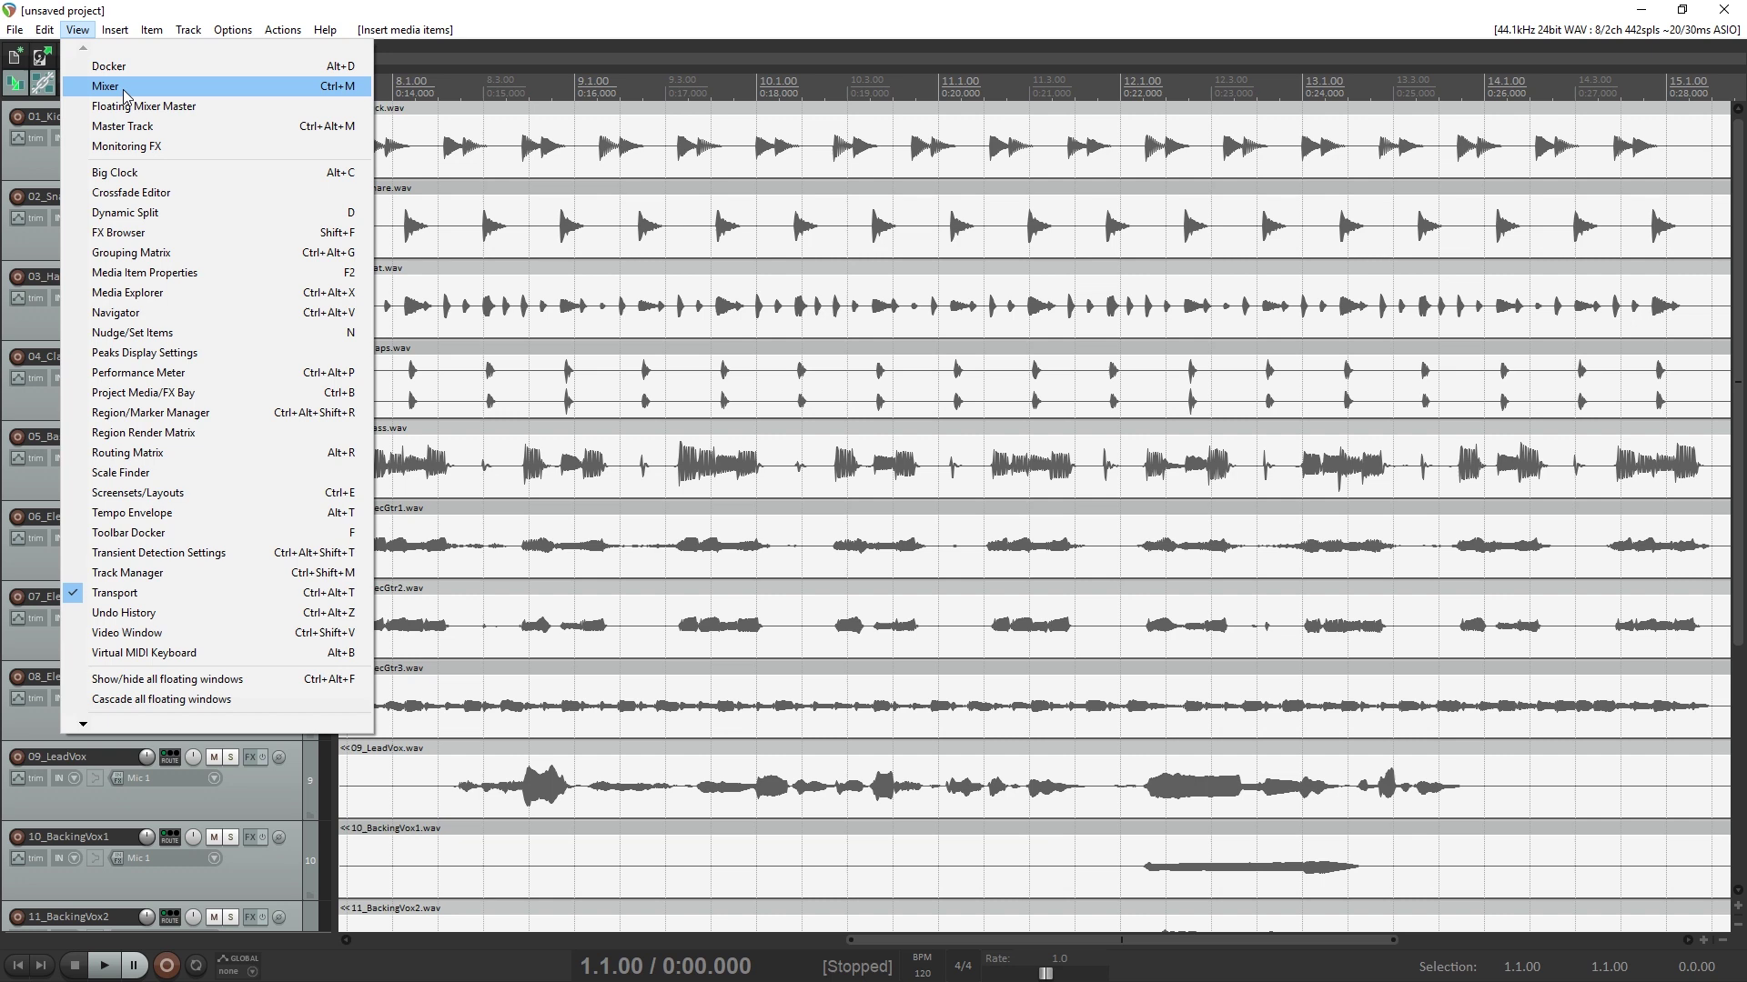
pyautogui.click(122, 88)
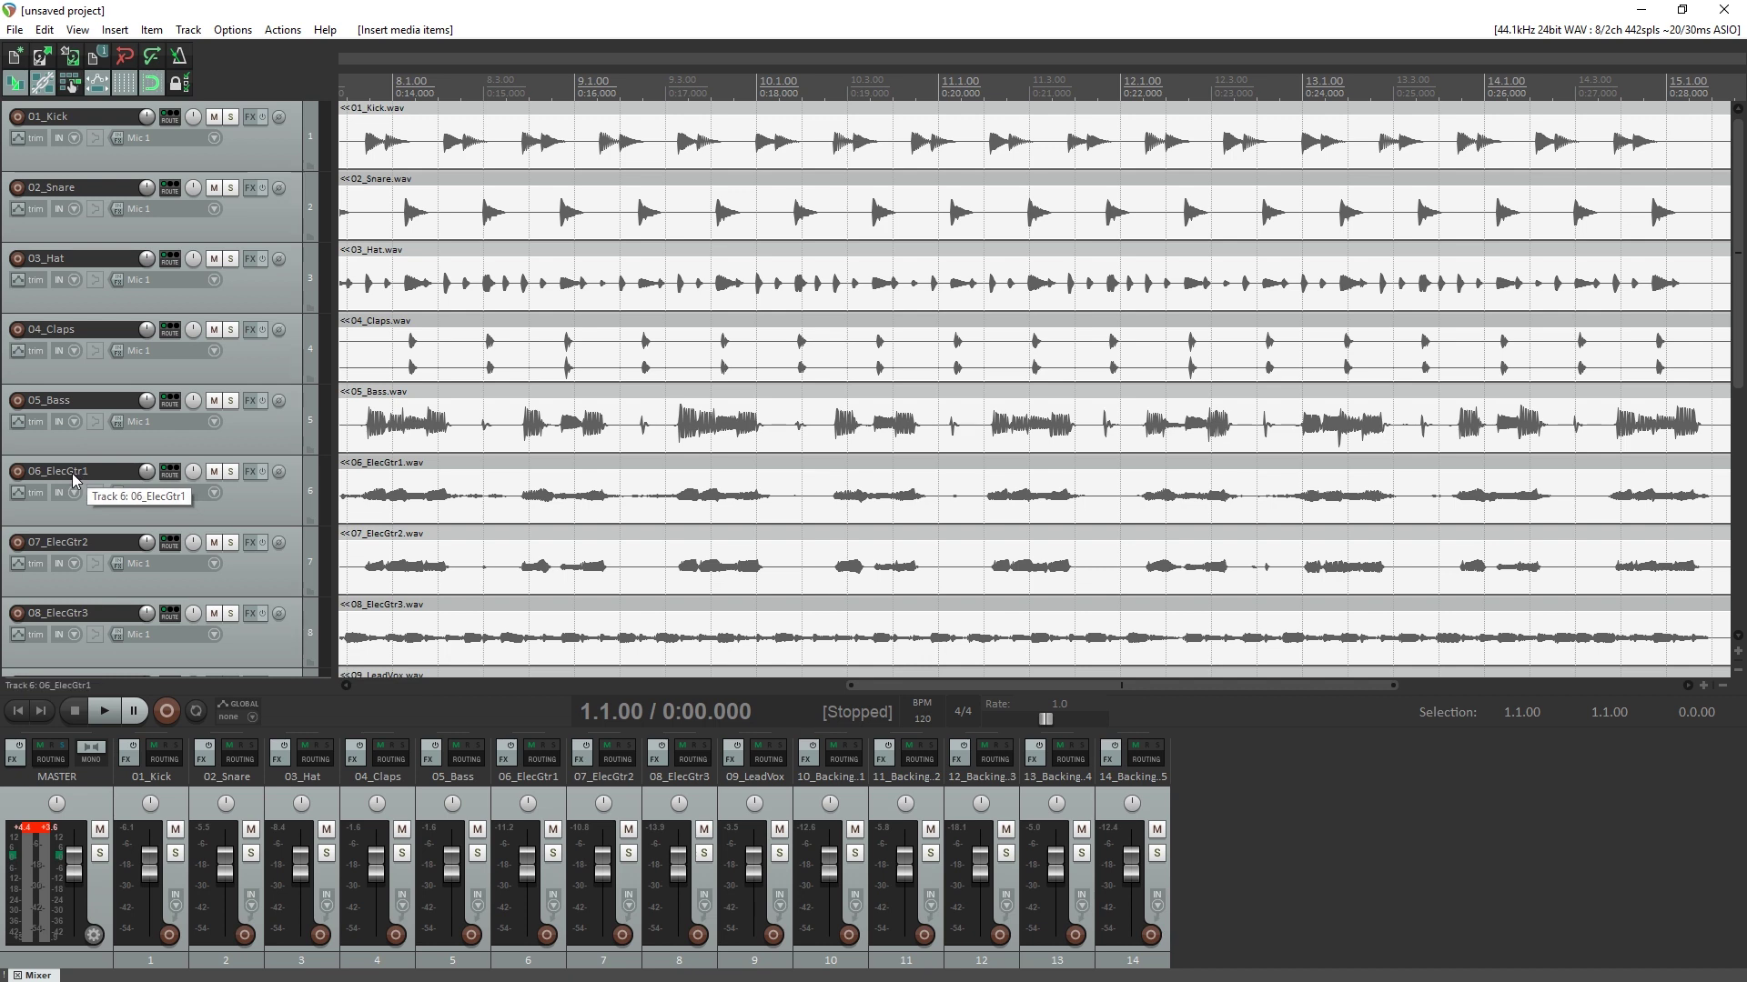
# Add ReaComp (Cockos) from the VST plugin category to the 01_Kick track's FX chain.
pyautogui.click(129, 759)
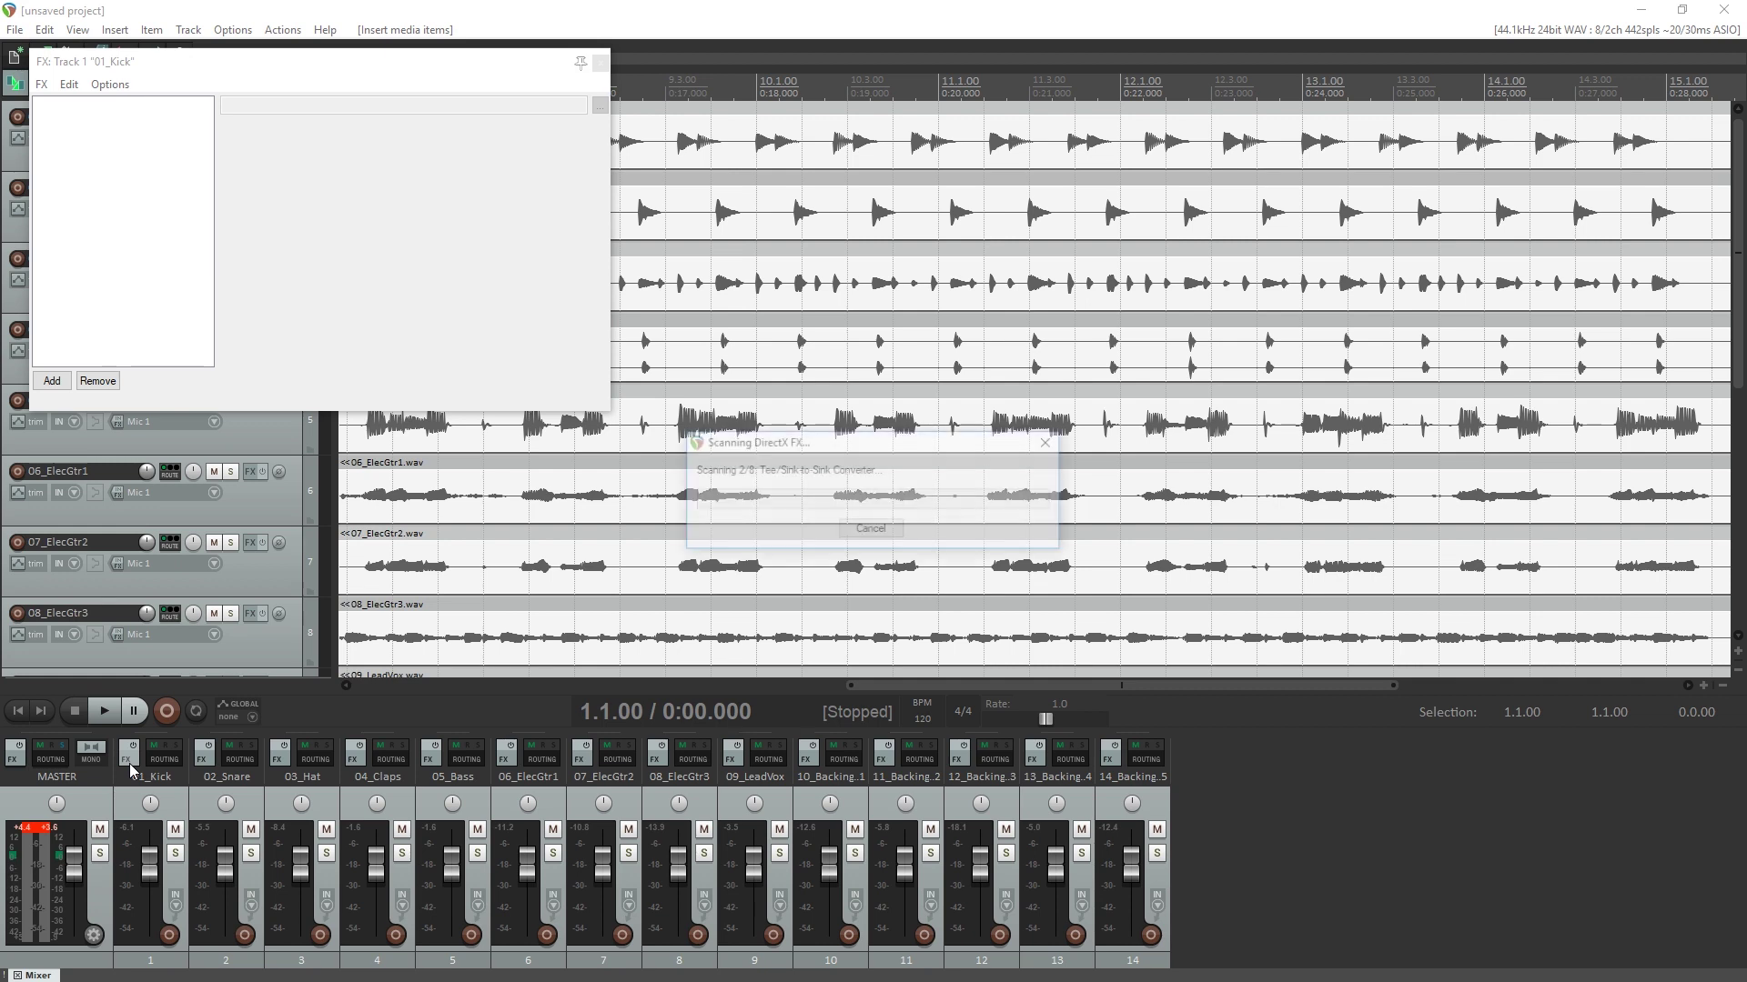
pyautogui.click(52, 382)
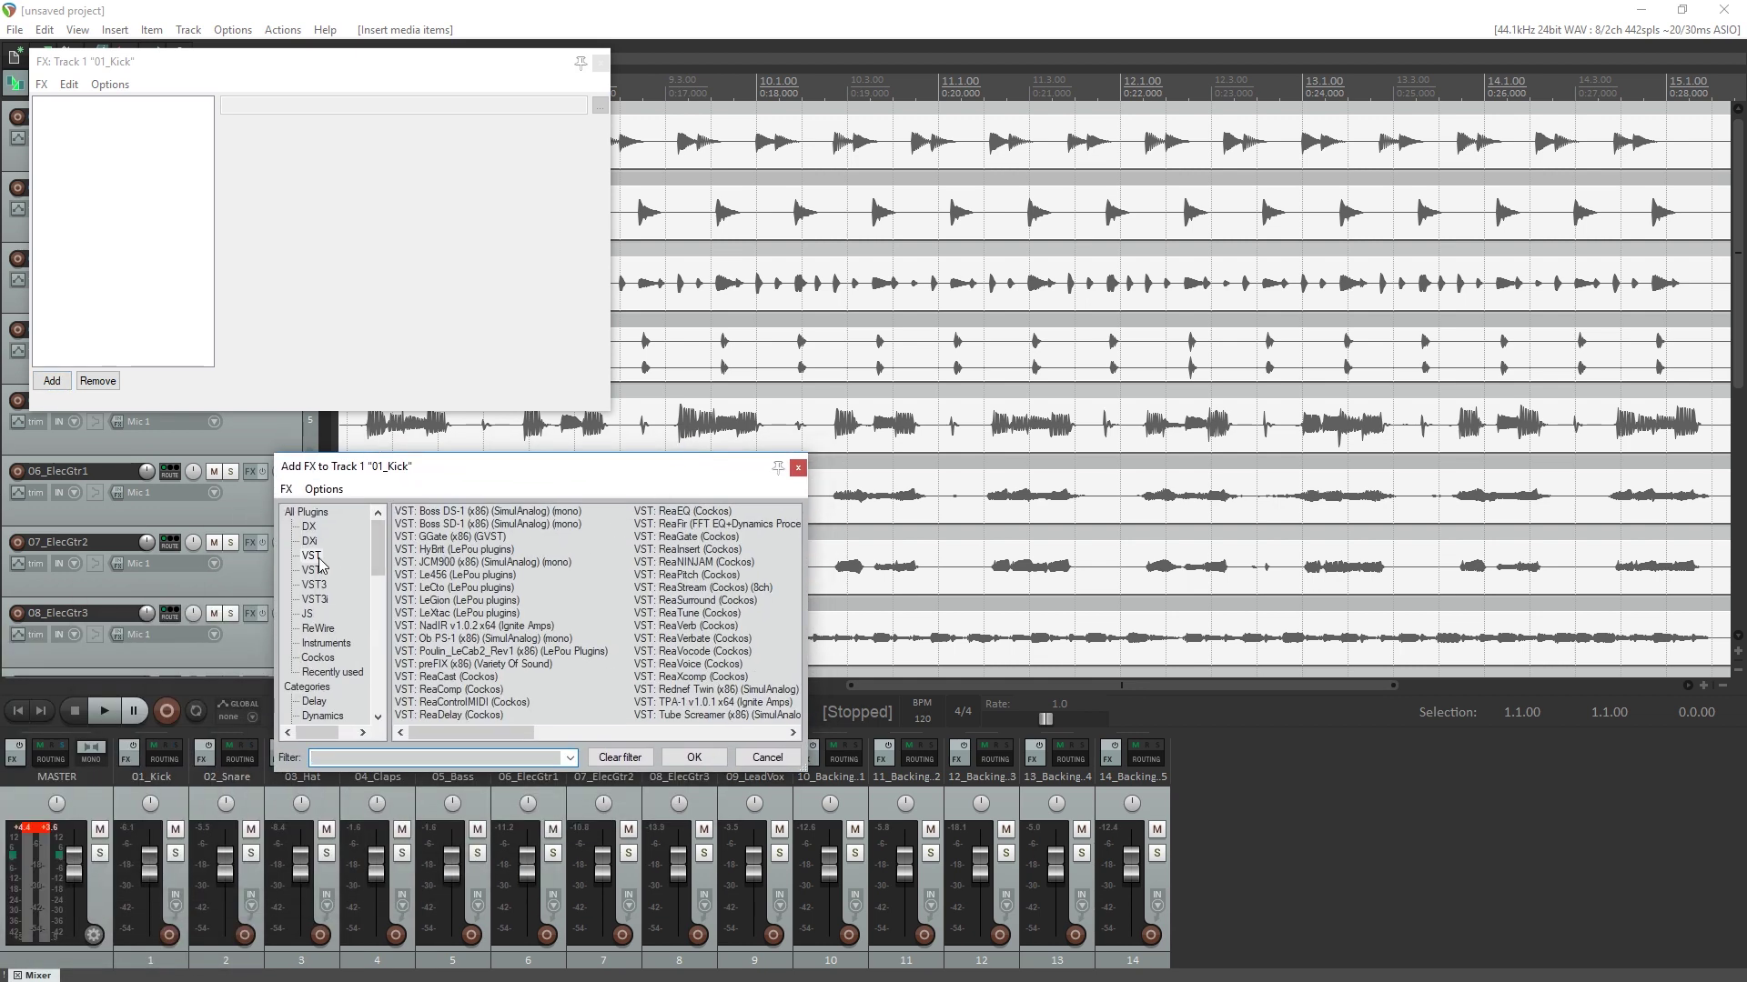
pyautogui.click(312, 556)
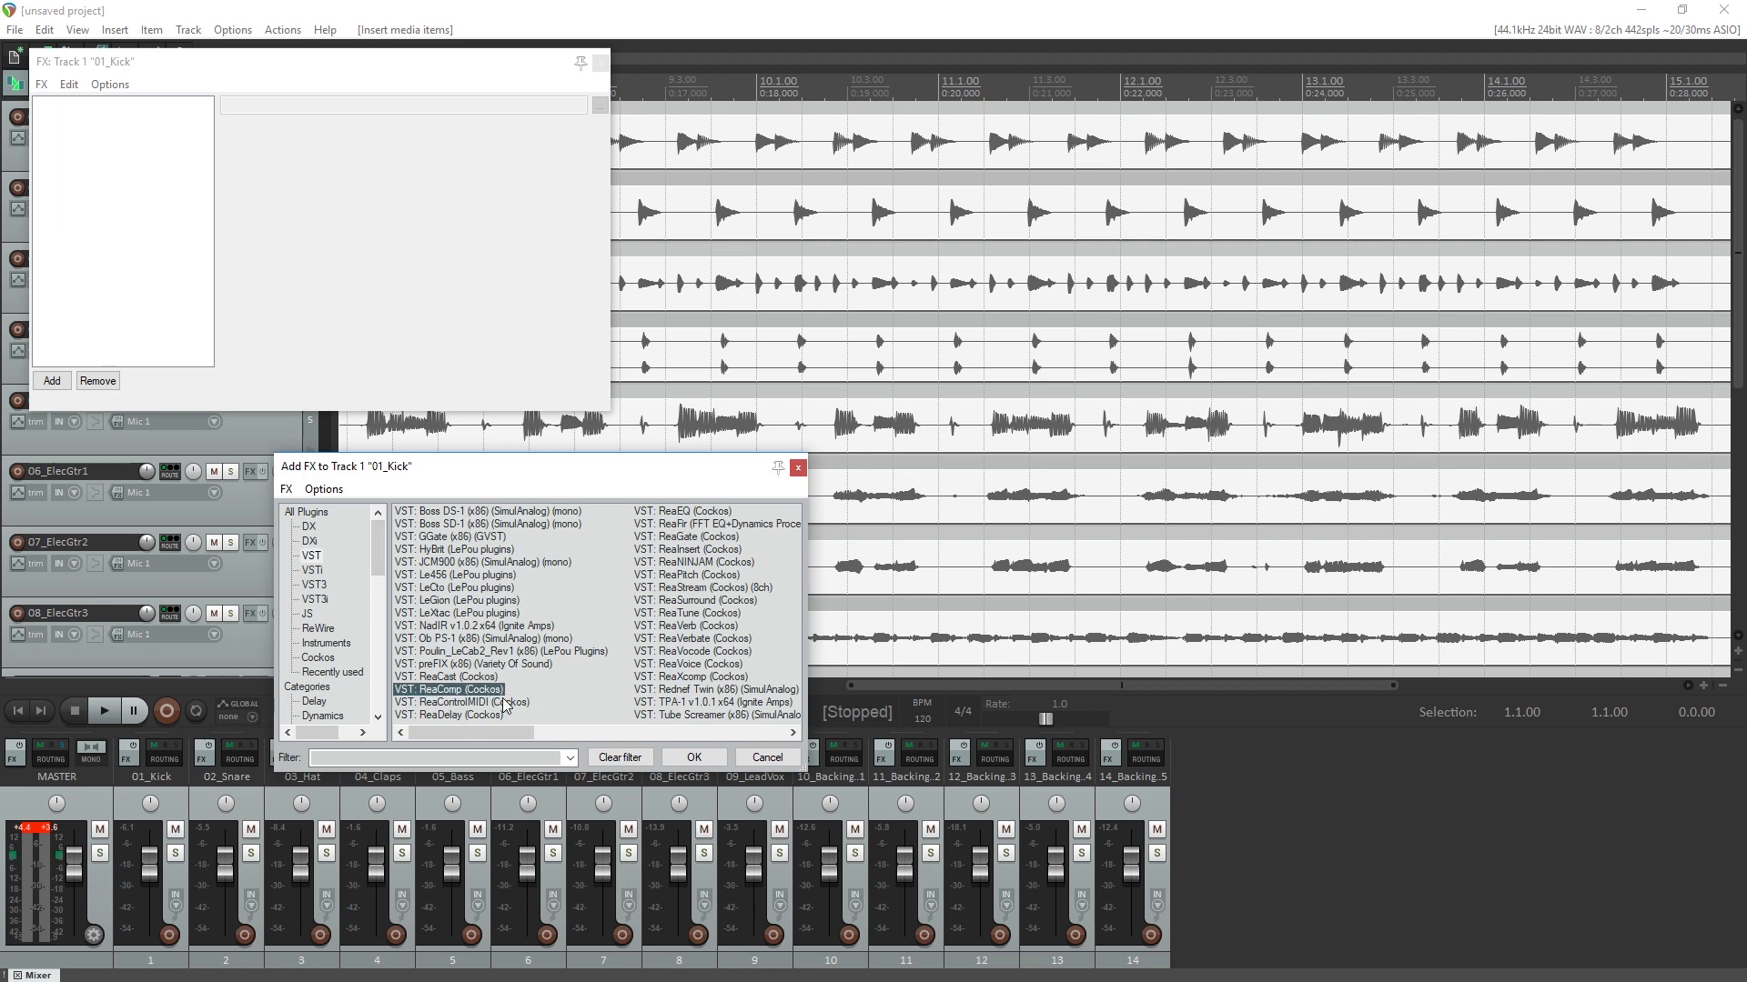
pyautogui.click(693, 757)
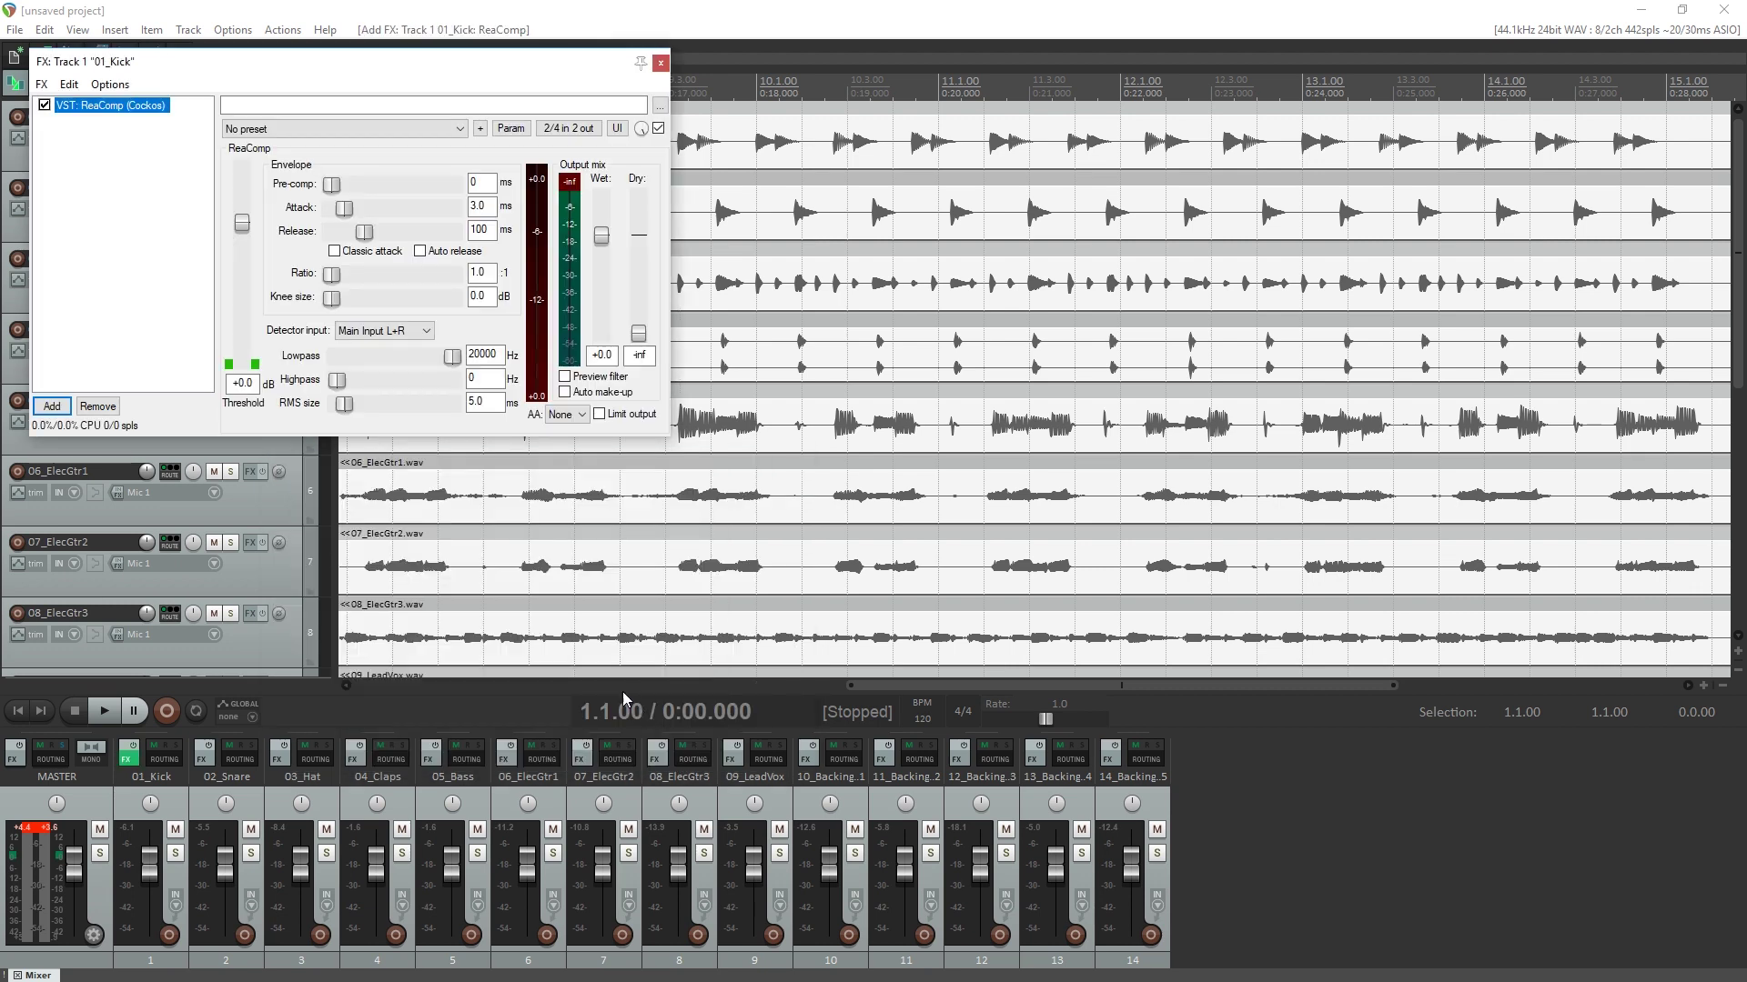
# Load the 'stock - steady rock kick' preset into the kick's ReaComp (6.2:1, -18.1 dB threshold).
pyautogui.click(339, 131)
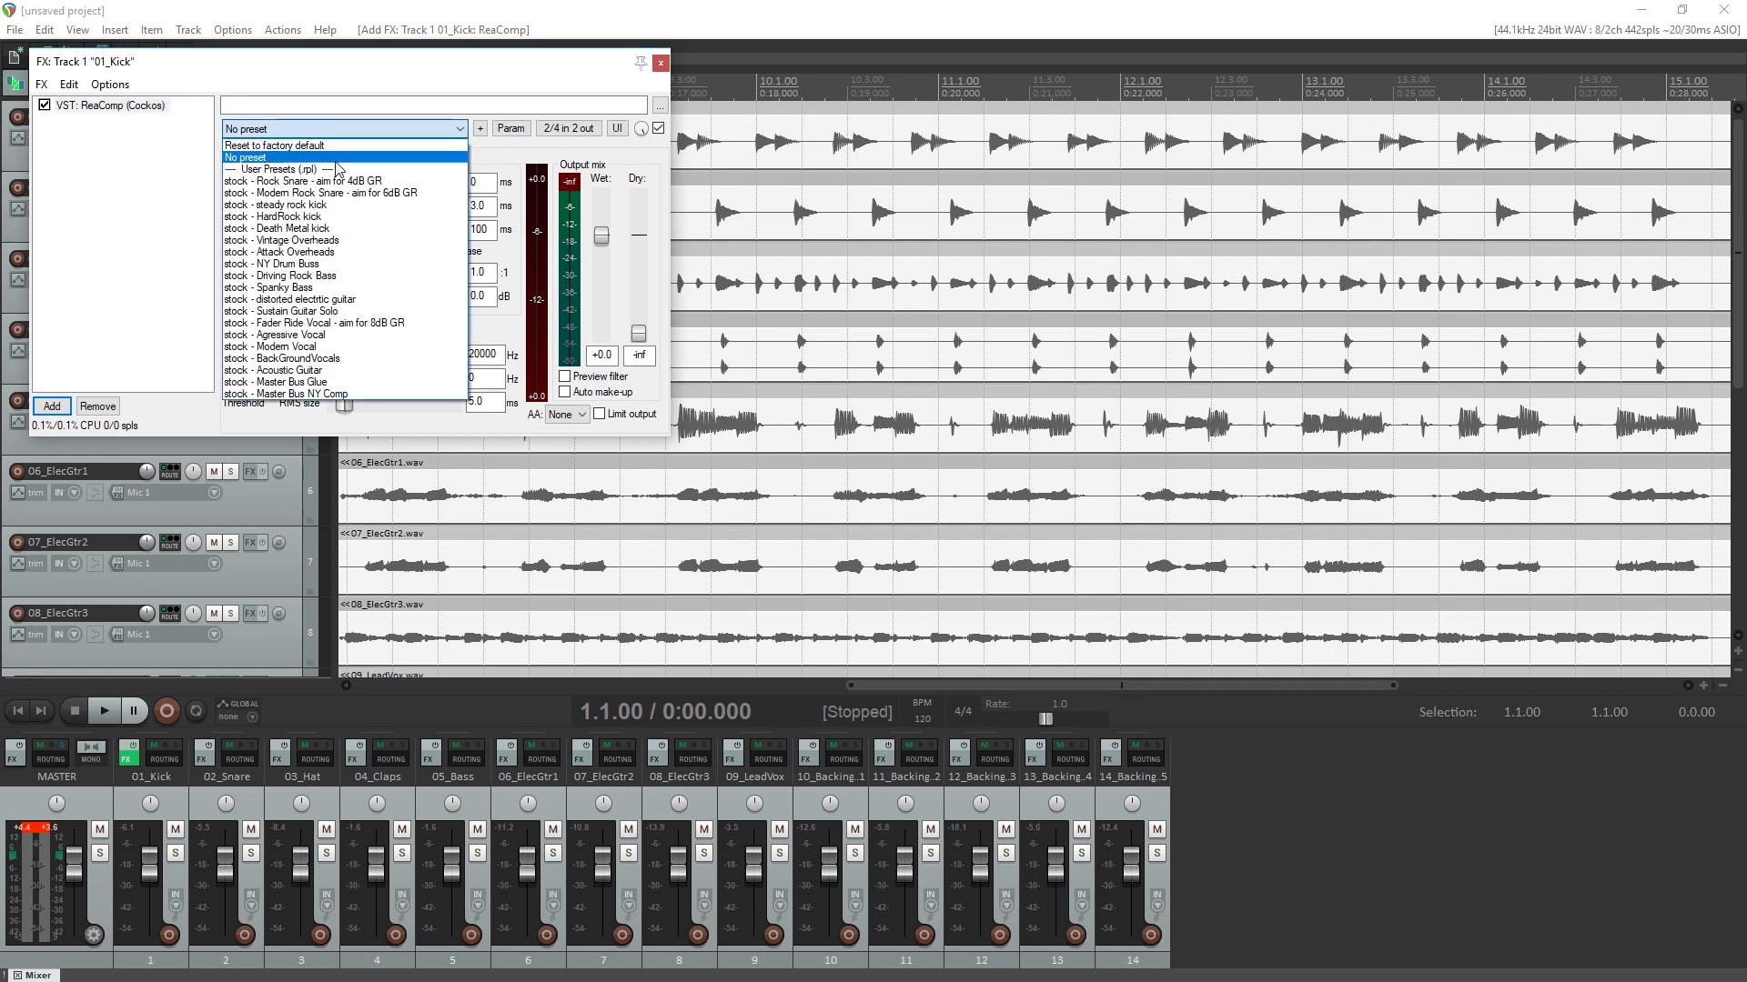
pyautogui.click(318, 205)
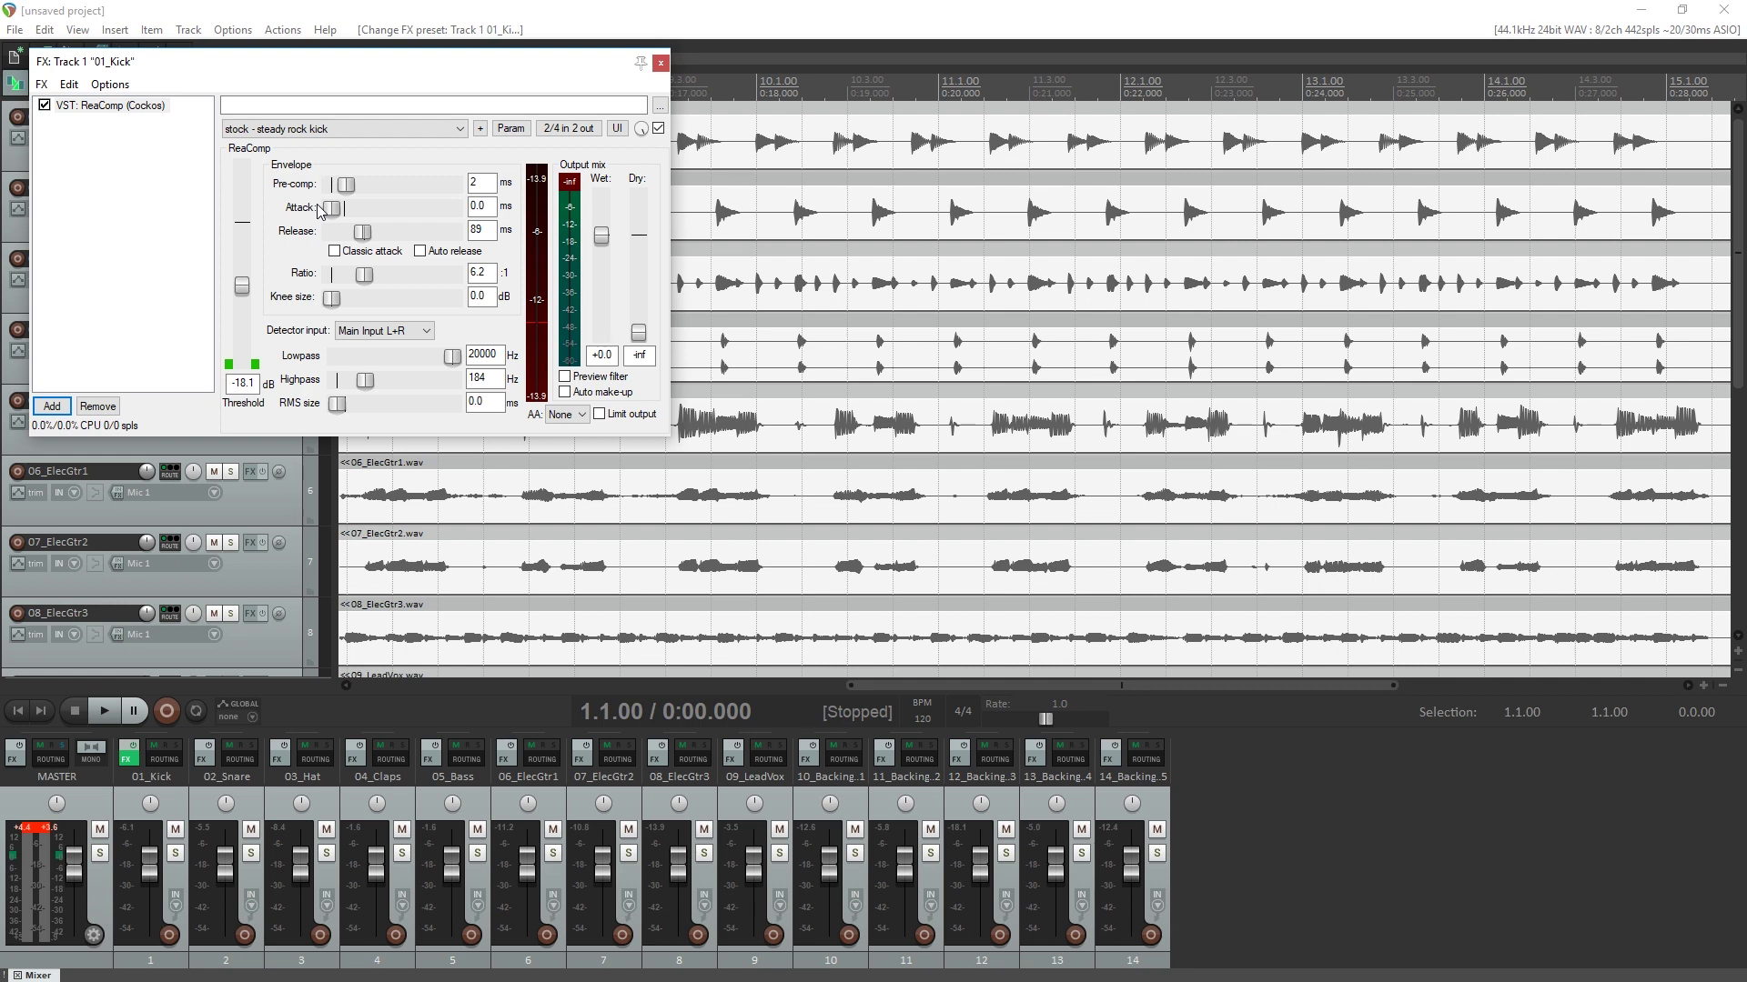
# Add ReaEQ after the kick's ReaComp and start playback to hear it.
pyautogui.click(52, 405)
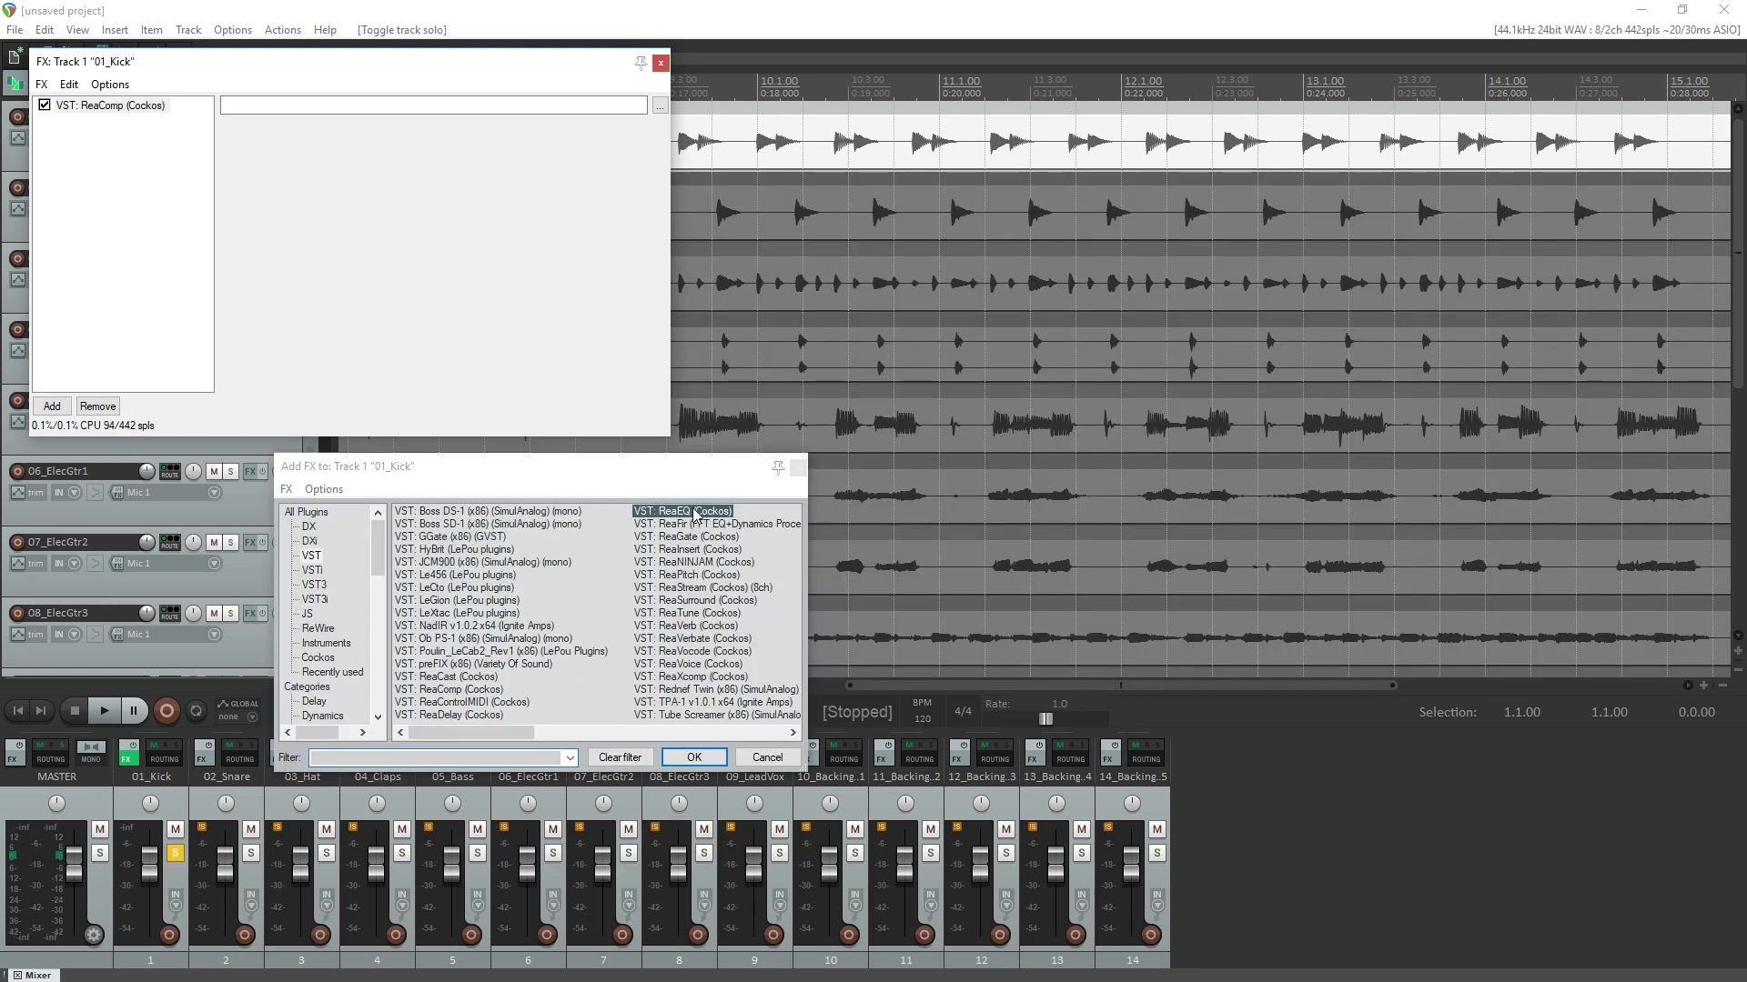
pyautogui.doubleClick(672, 710)
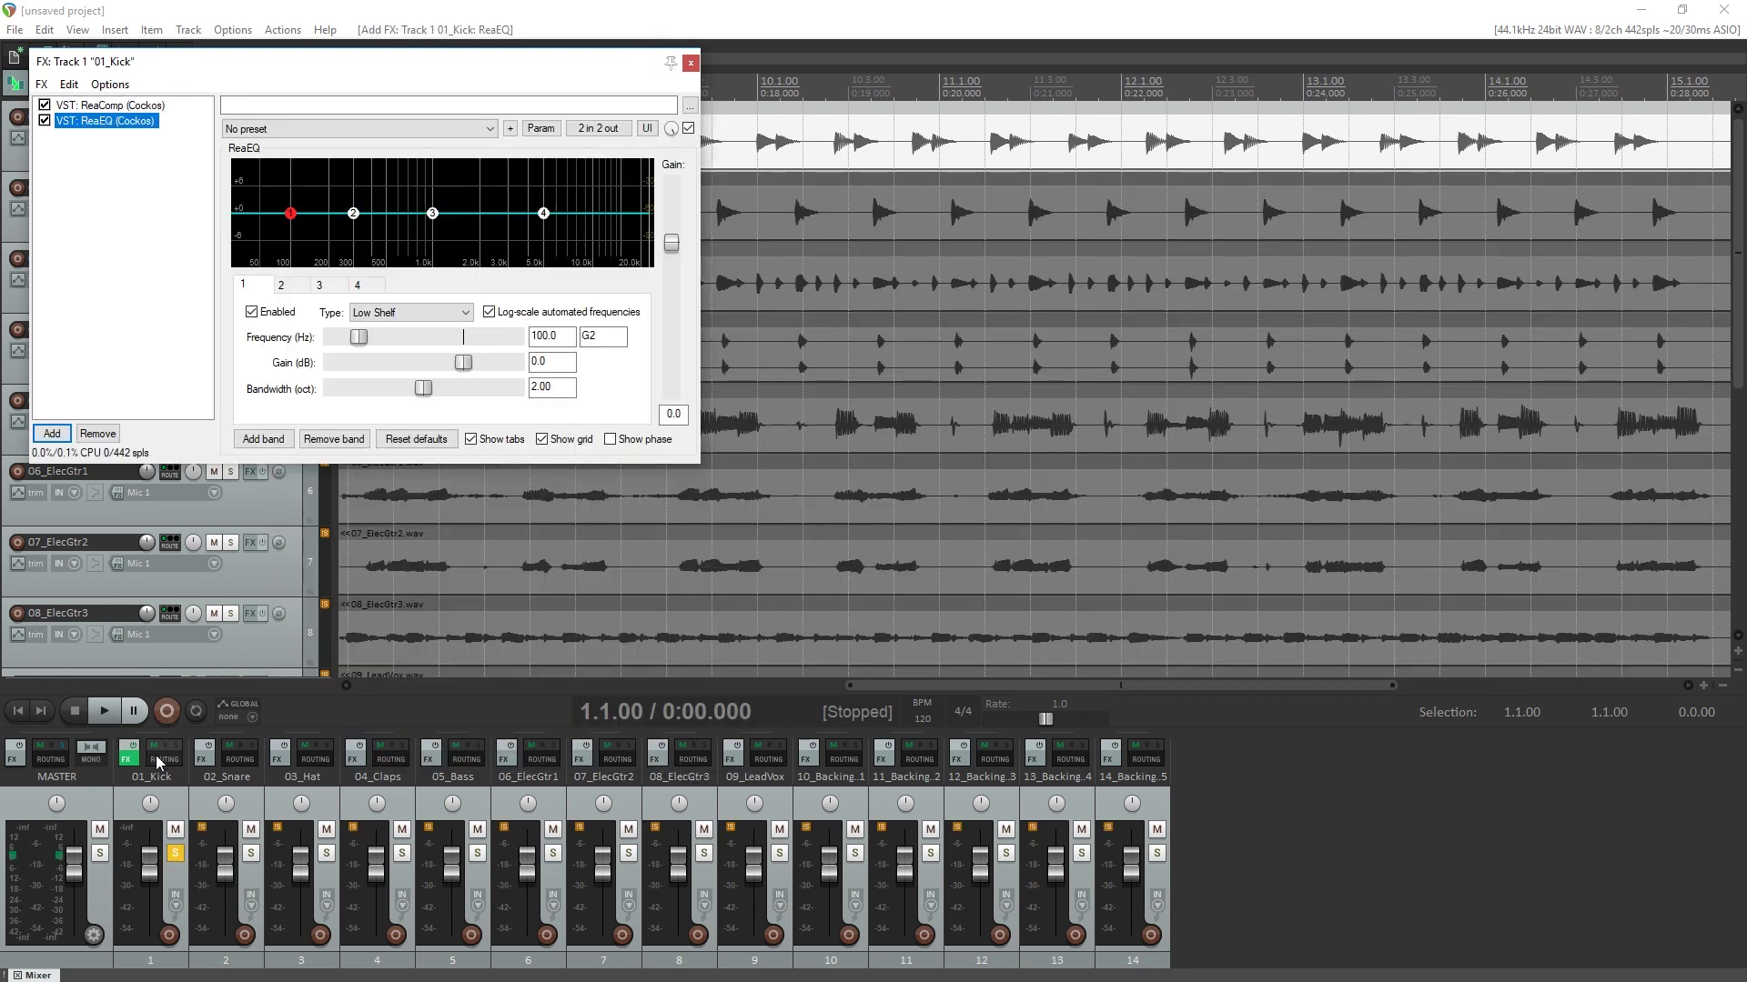
pyautogui.click(104, 711)
# Raise the low shelf 3 dB near 123 Hz and cut the highs about 4 dB; try band 2 as high-pass and notch.
pyautogui.moveTo(291, 212); pyautogui.dragTo(301, 206)
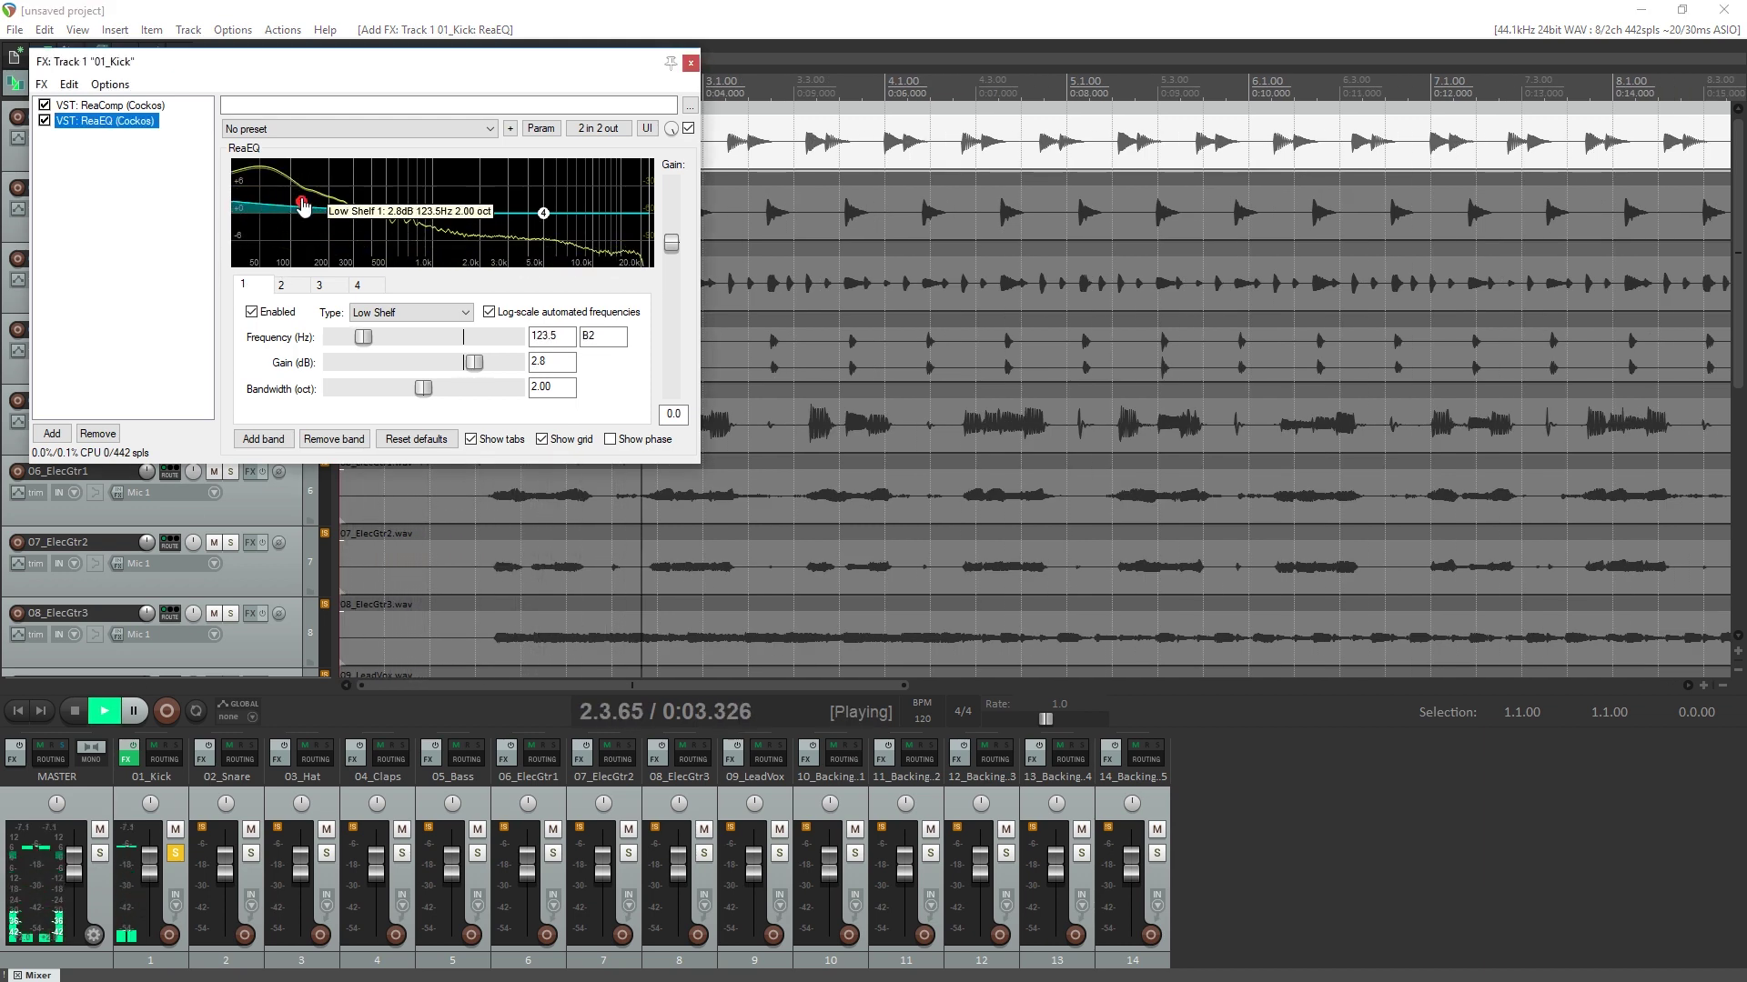
pyautogui.moveTo(543, 212); pyautogui.dragTo(476, 230)
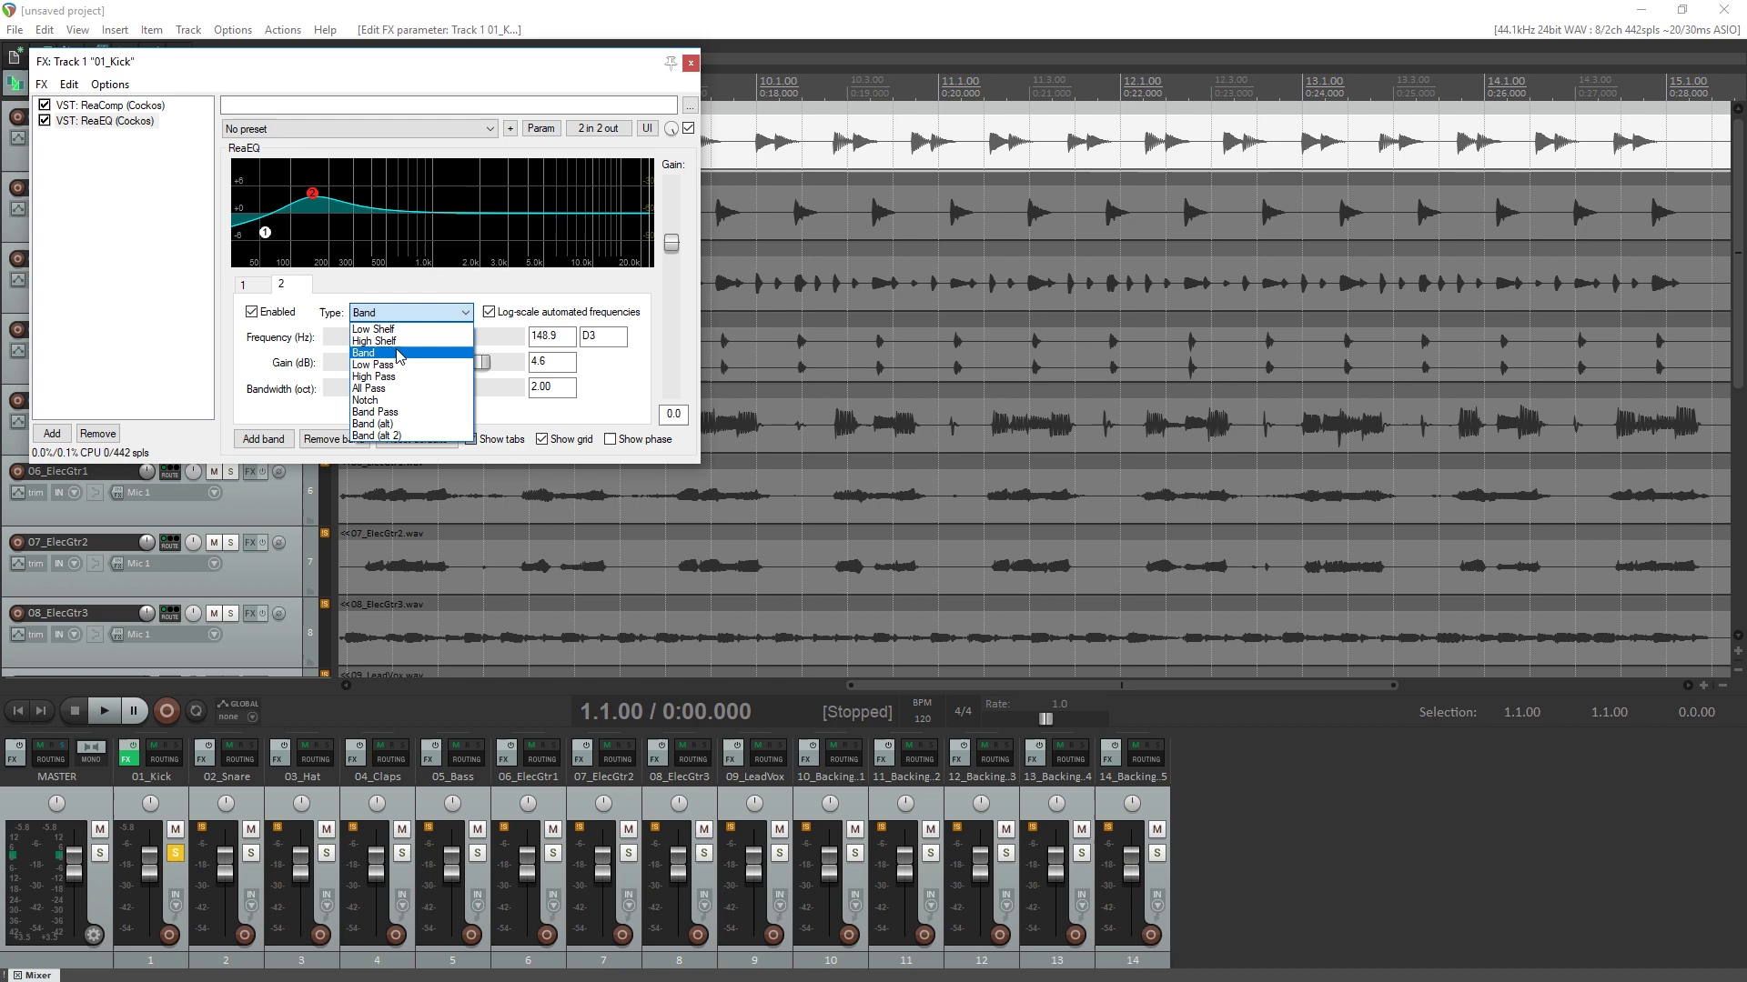
pyautogui.click(400, 357)
pyautogui.click(410, 312)
pyautogui.click(395, 390)
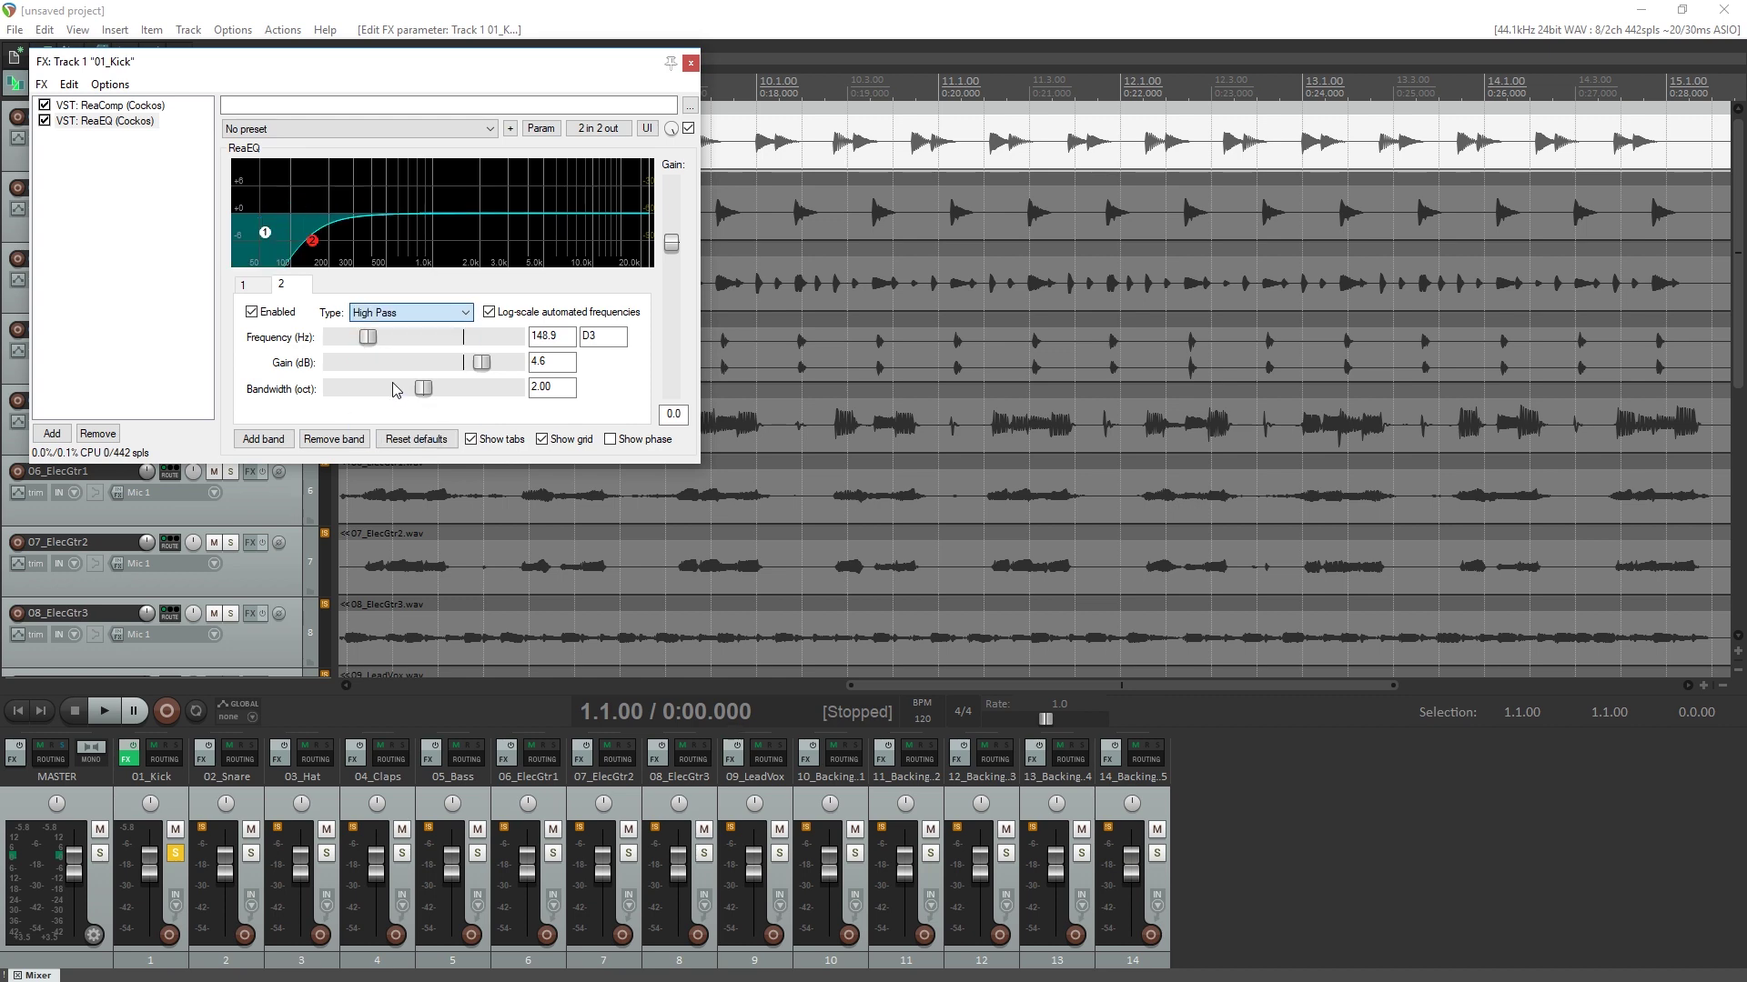
pyautogui.click(405, 312)
pyautogui.click(404, 393)
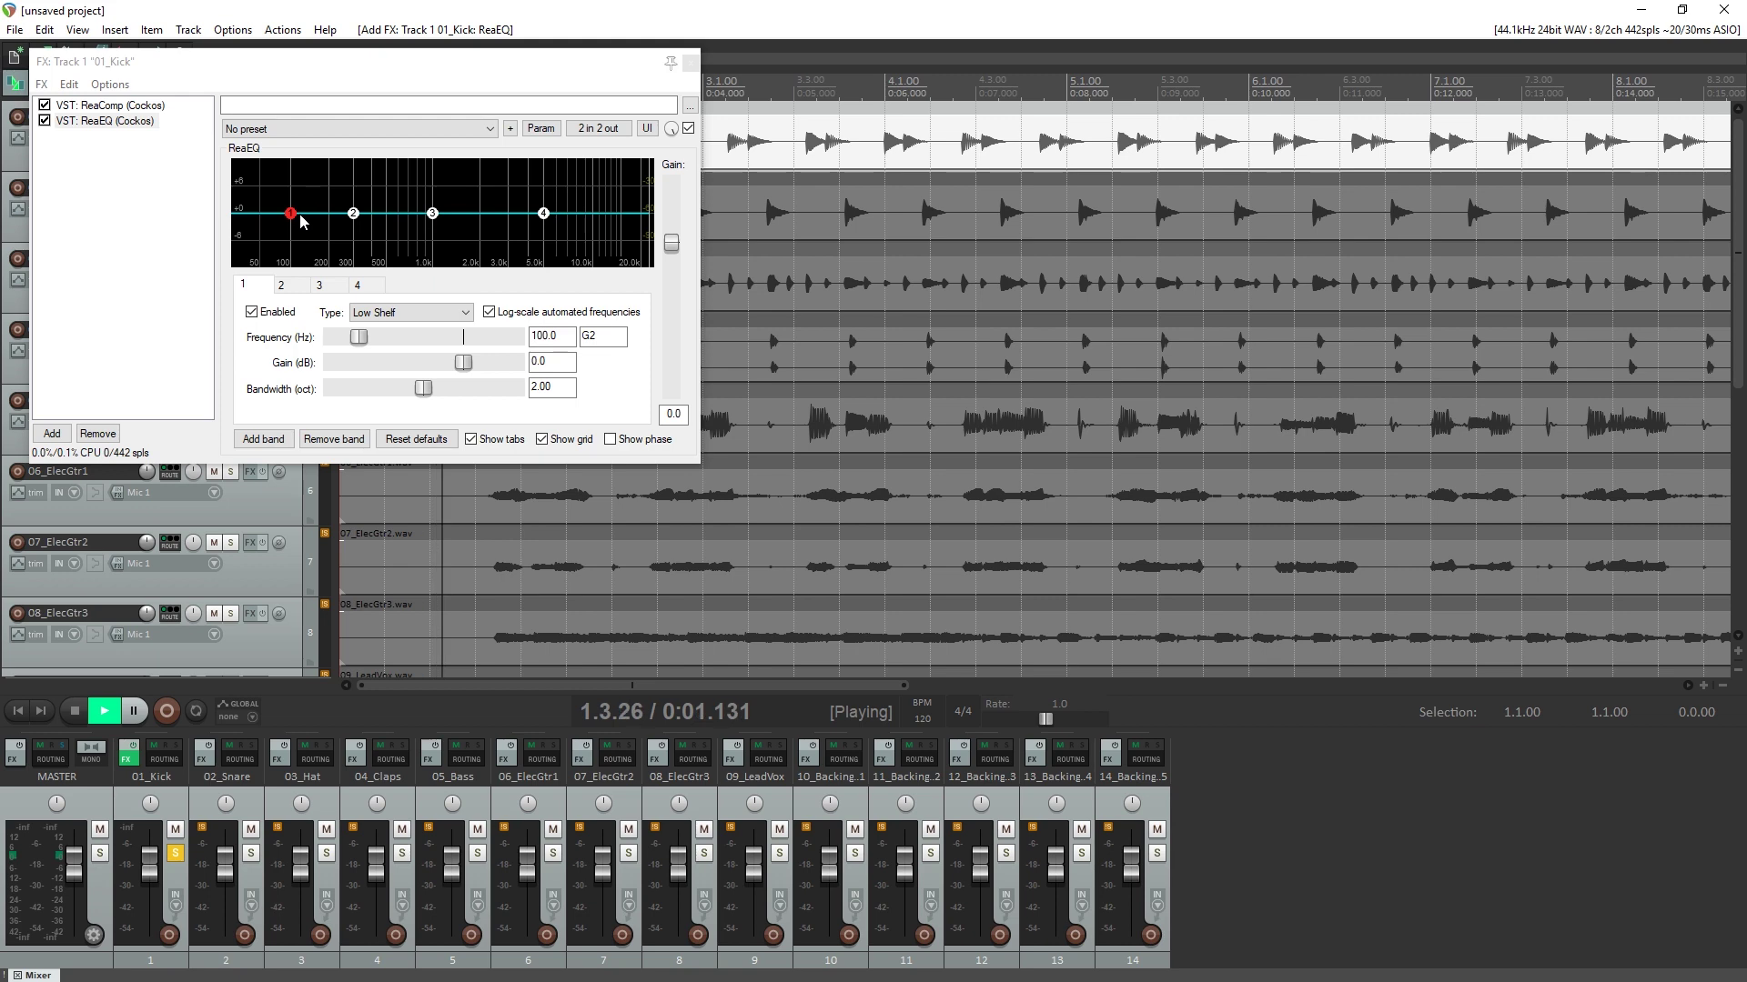
pyautogui.moveTo(300, 215); pyautogui.dragTo(303, 206)
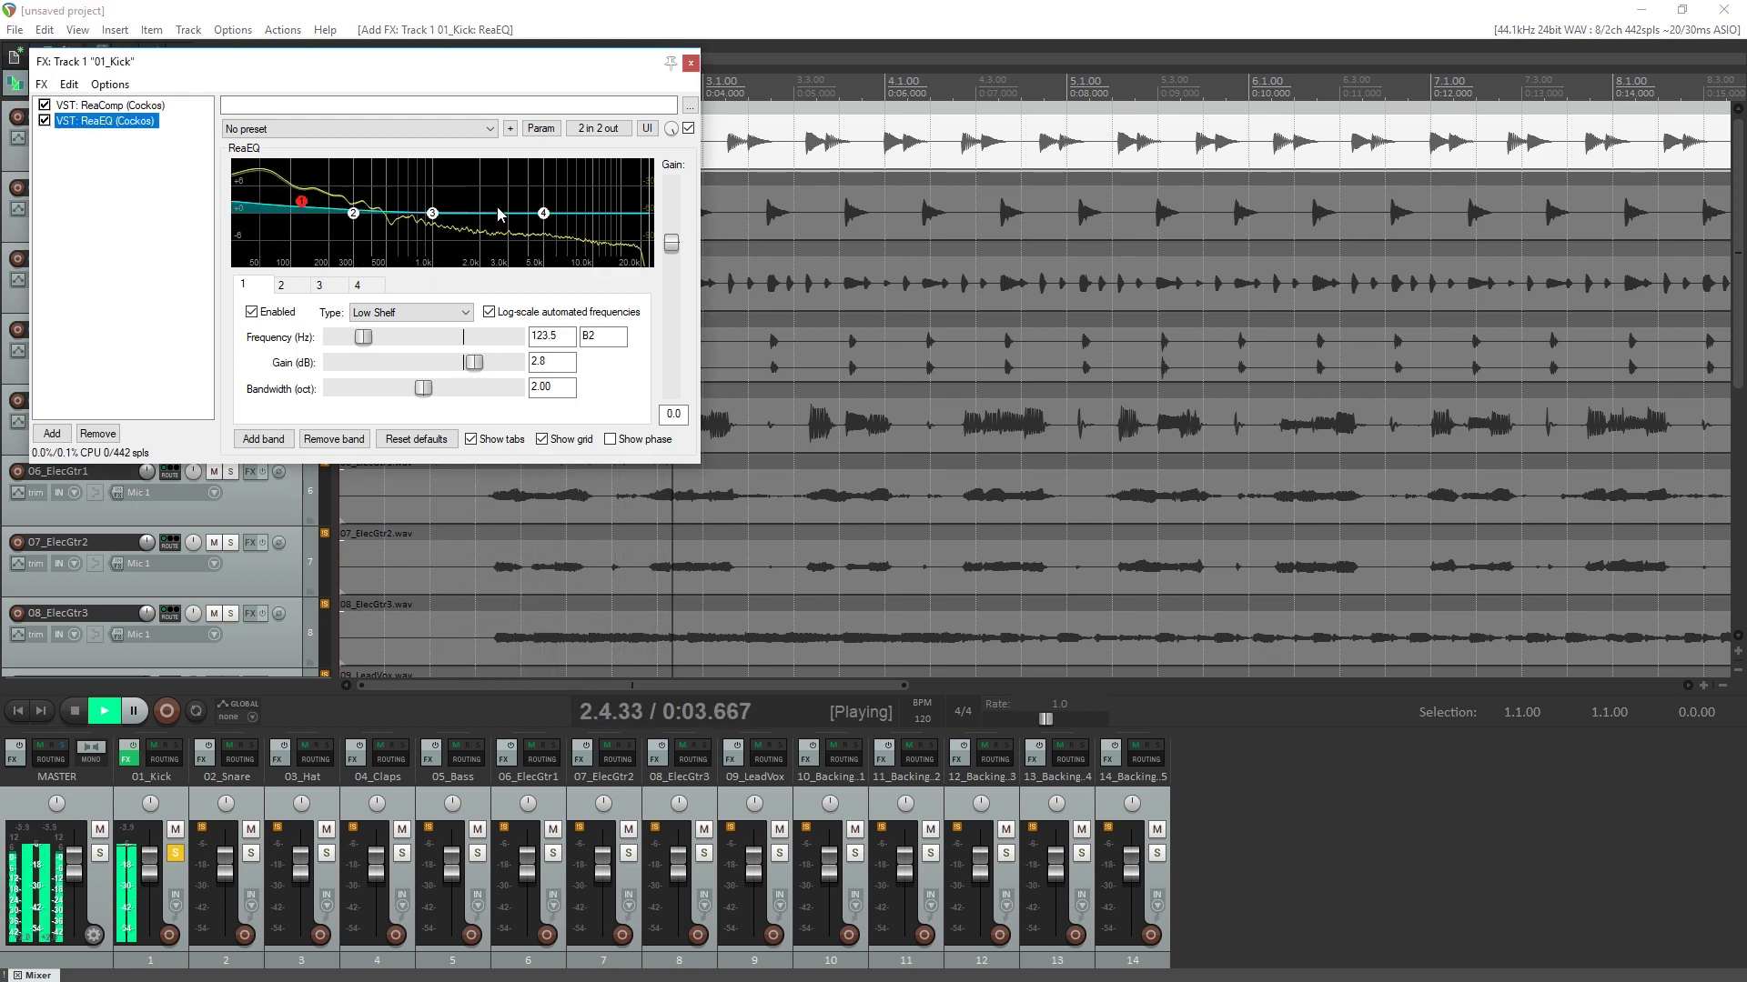
pyautogui.moveTo(543, 213); pyautogui.dragTo(349, 202)
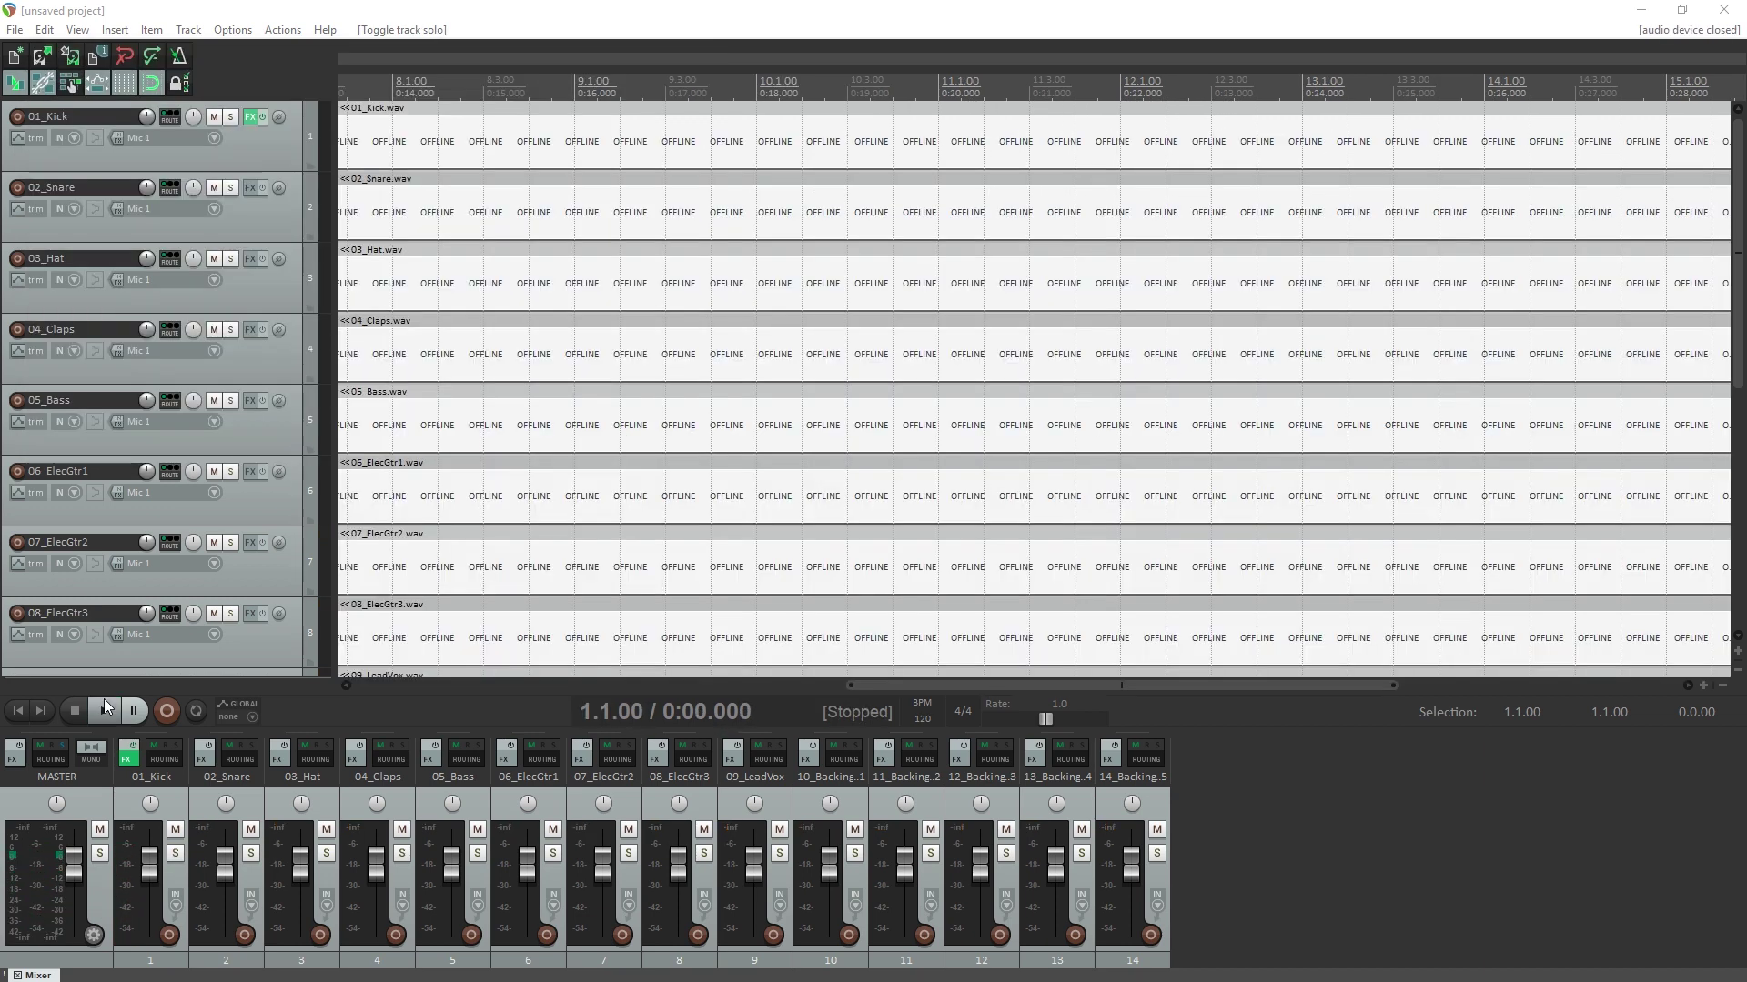
pyautogui.click(161, 752)
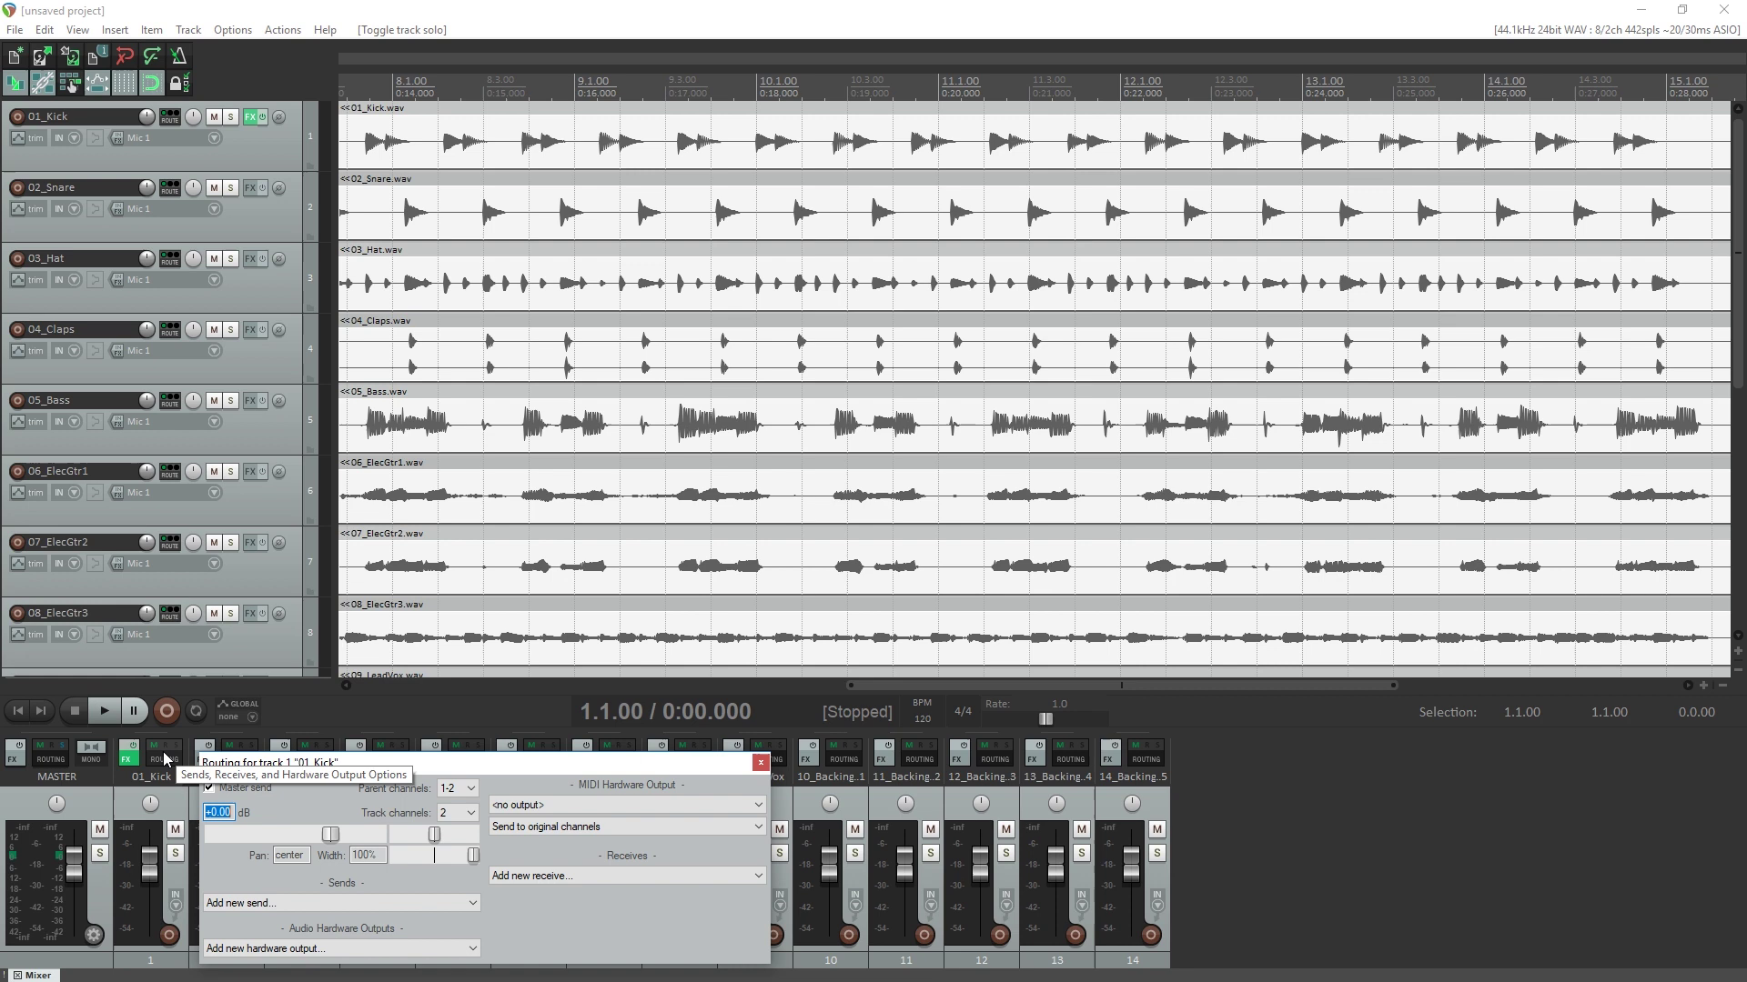
pyautogui.moveTo(249, 763); pyautogui.dragTo(249, 596)
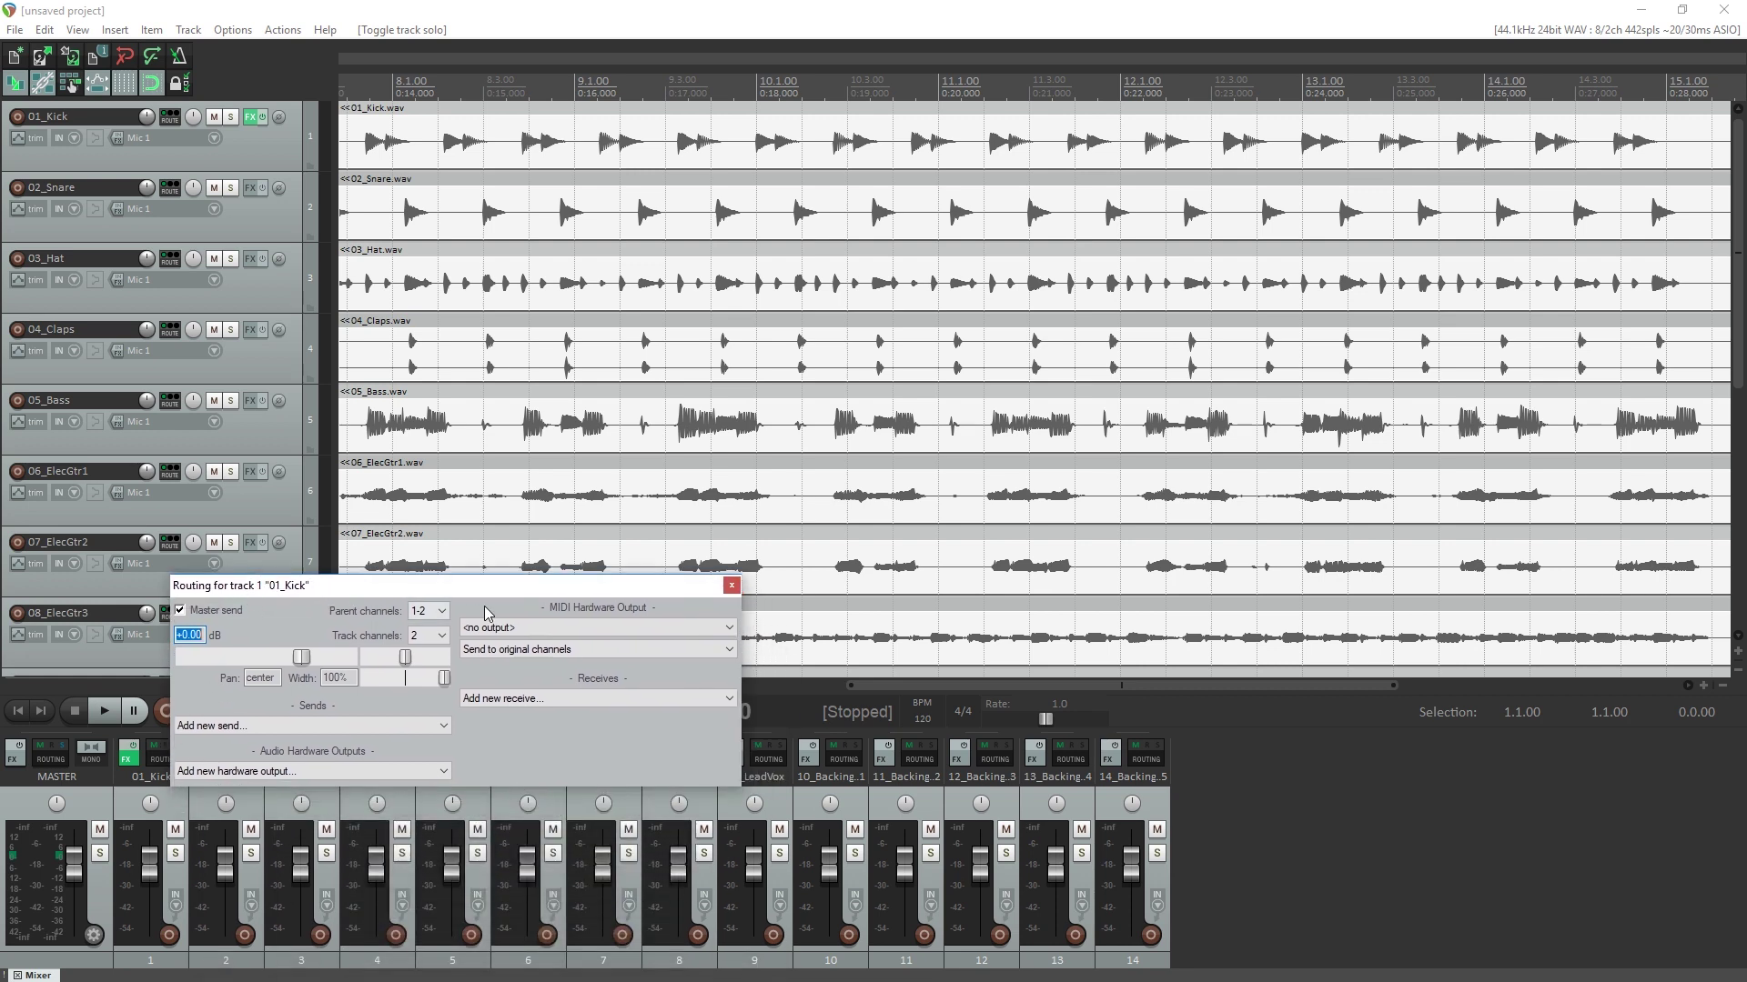
pyautogui.click(302, 728)
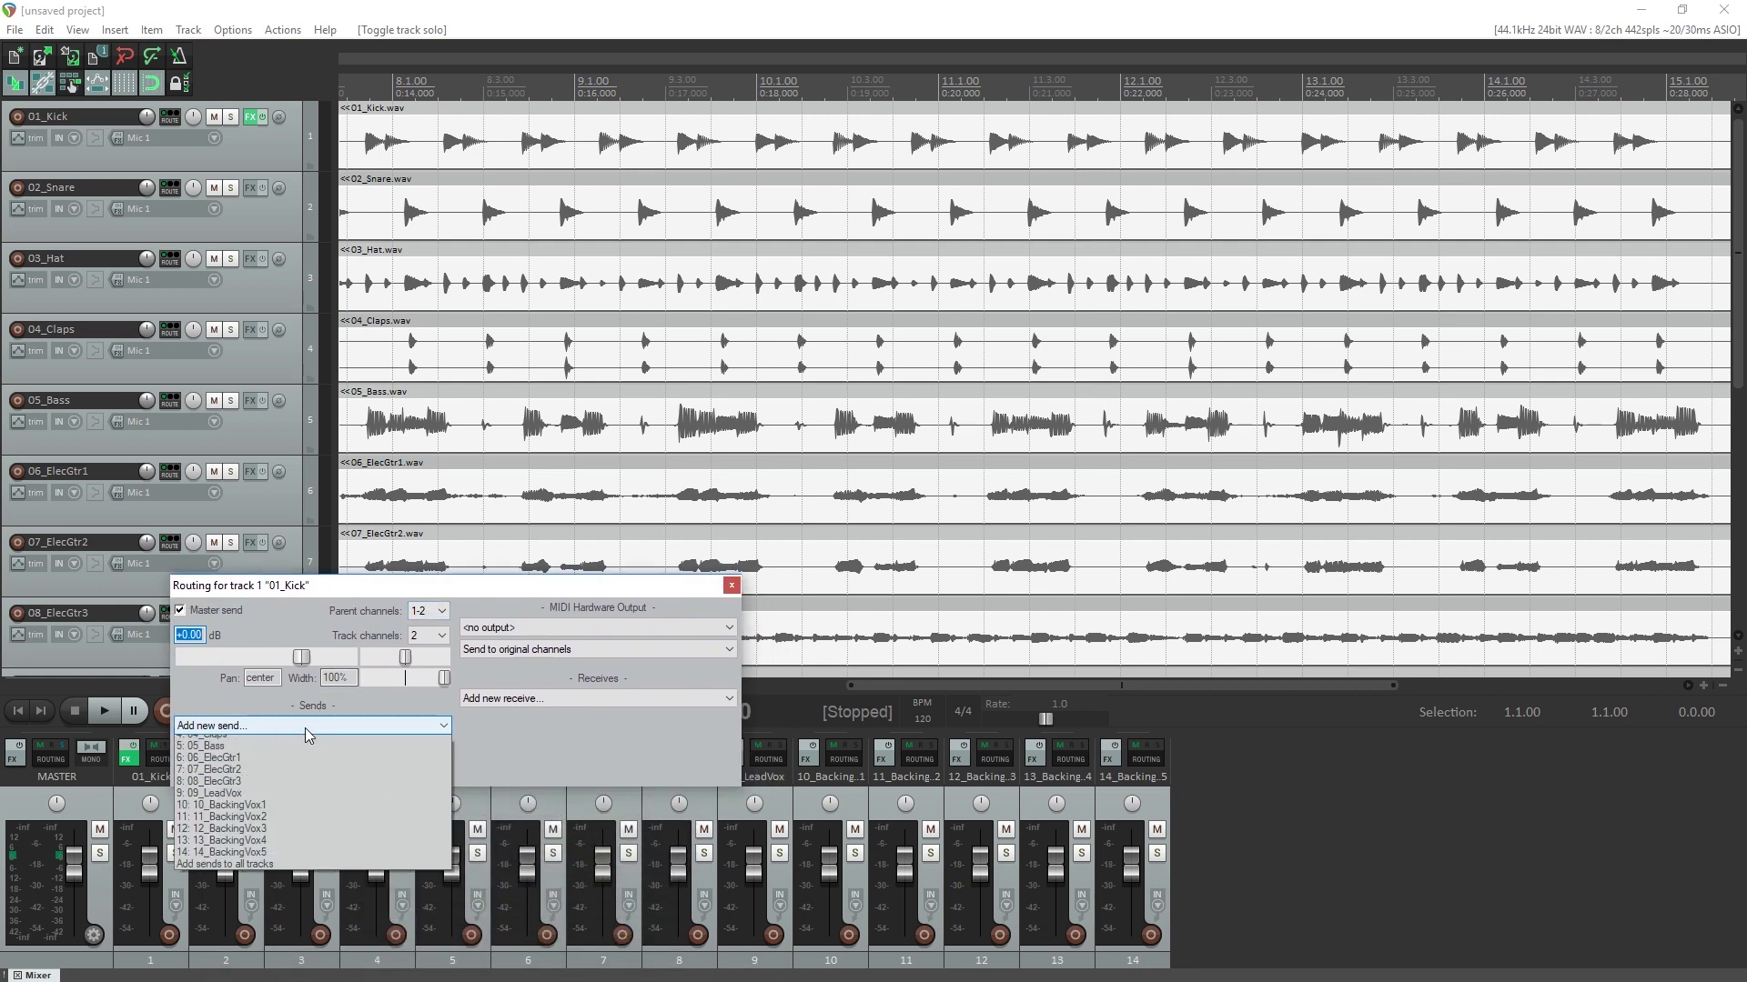
pyautogui.click(303, 728)
pyautogui.click(279, 772)
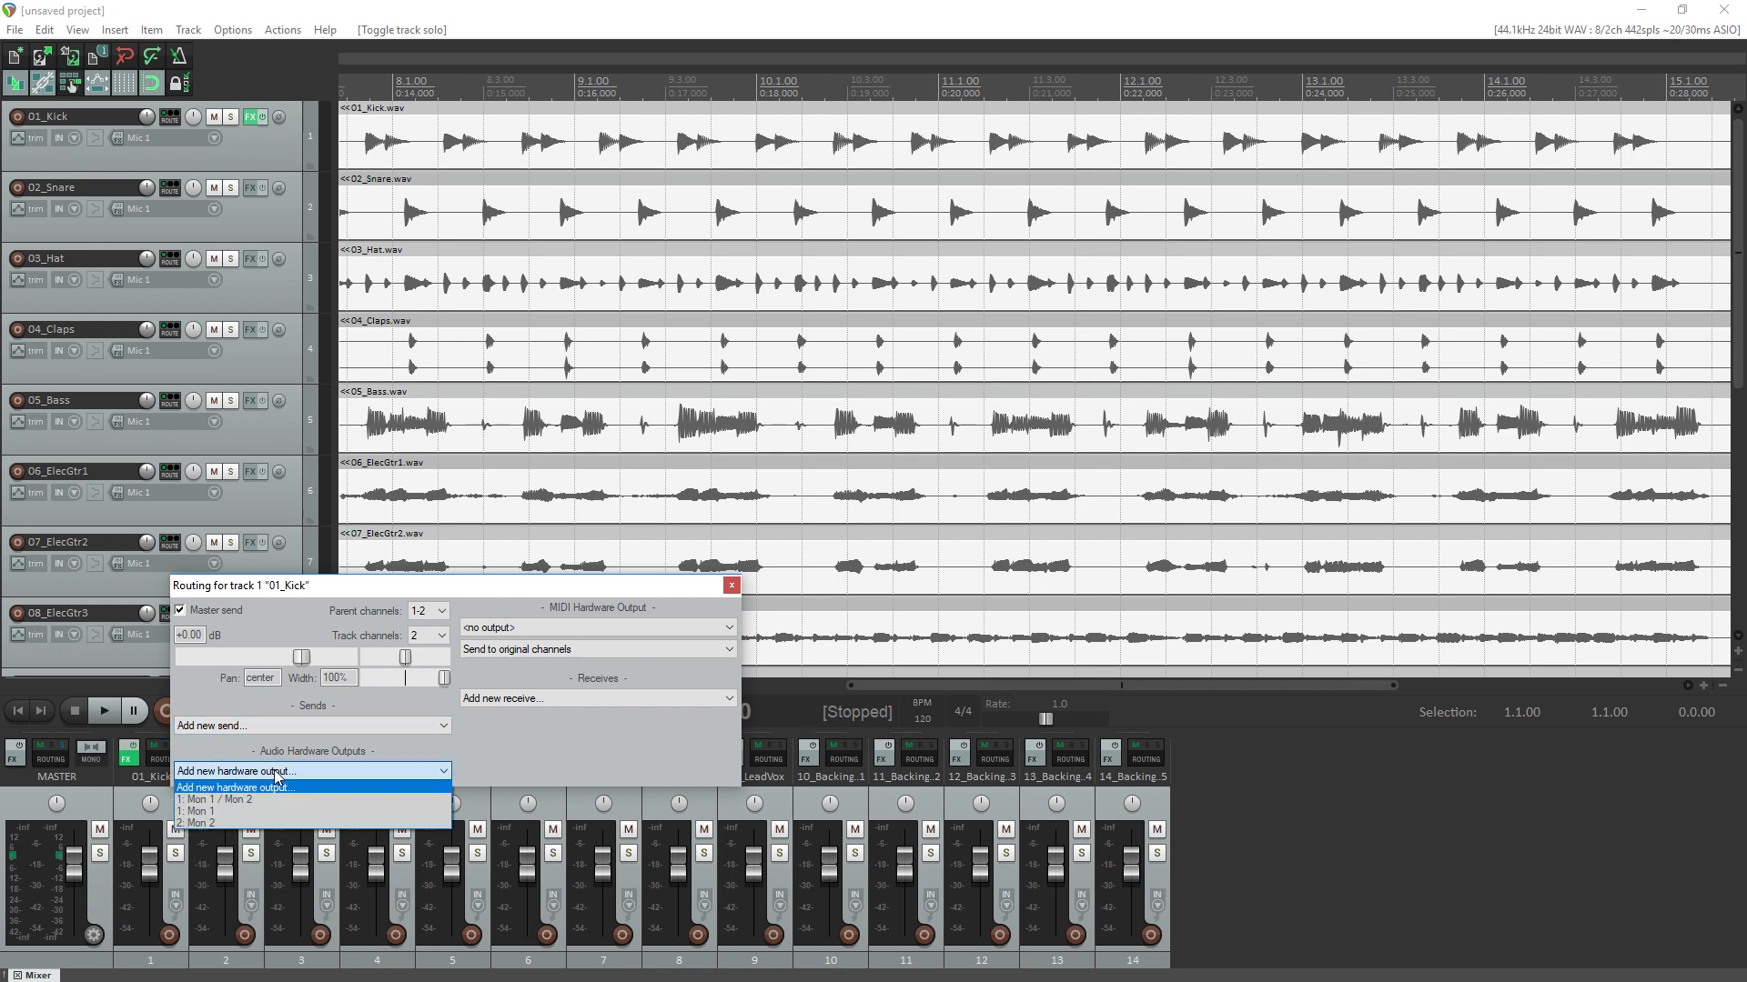
pyautogui.press('Escape')
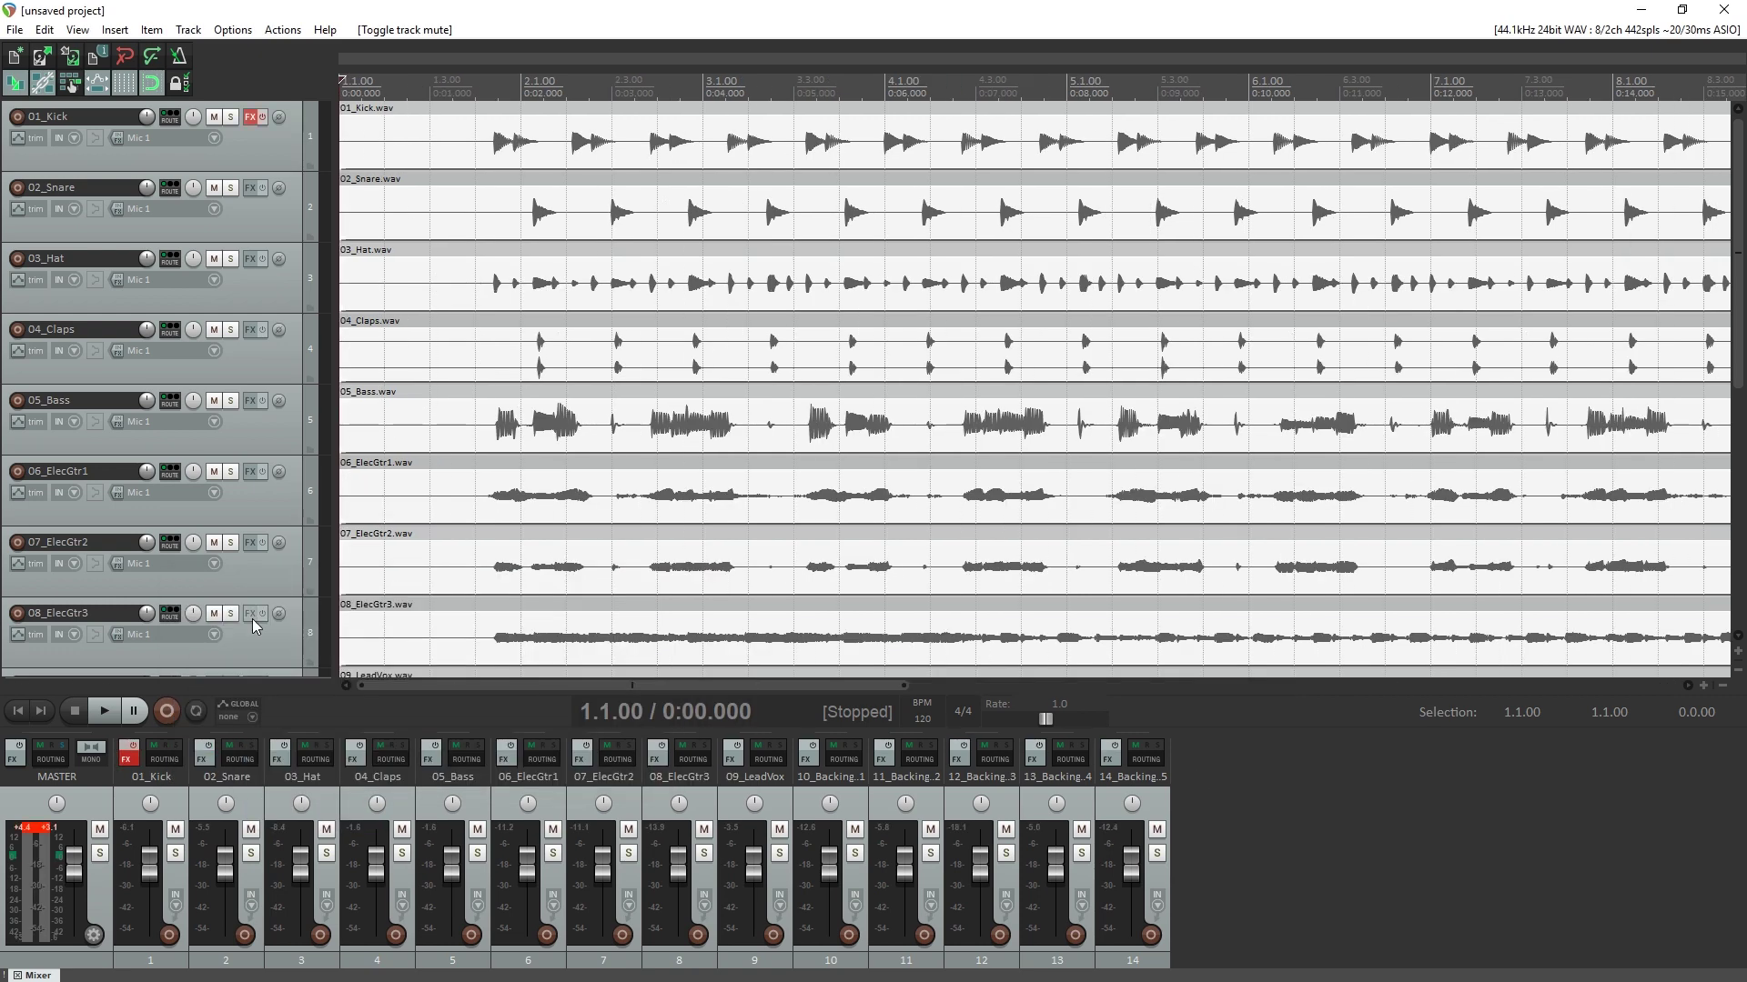
pyautogui.scroll(-5, 253, 619)
pyautogui.scroll(4, 240, 635)
# Insert a new empty track and name it Reverb.
pyautogui.rightClick(234, 647)
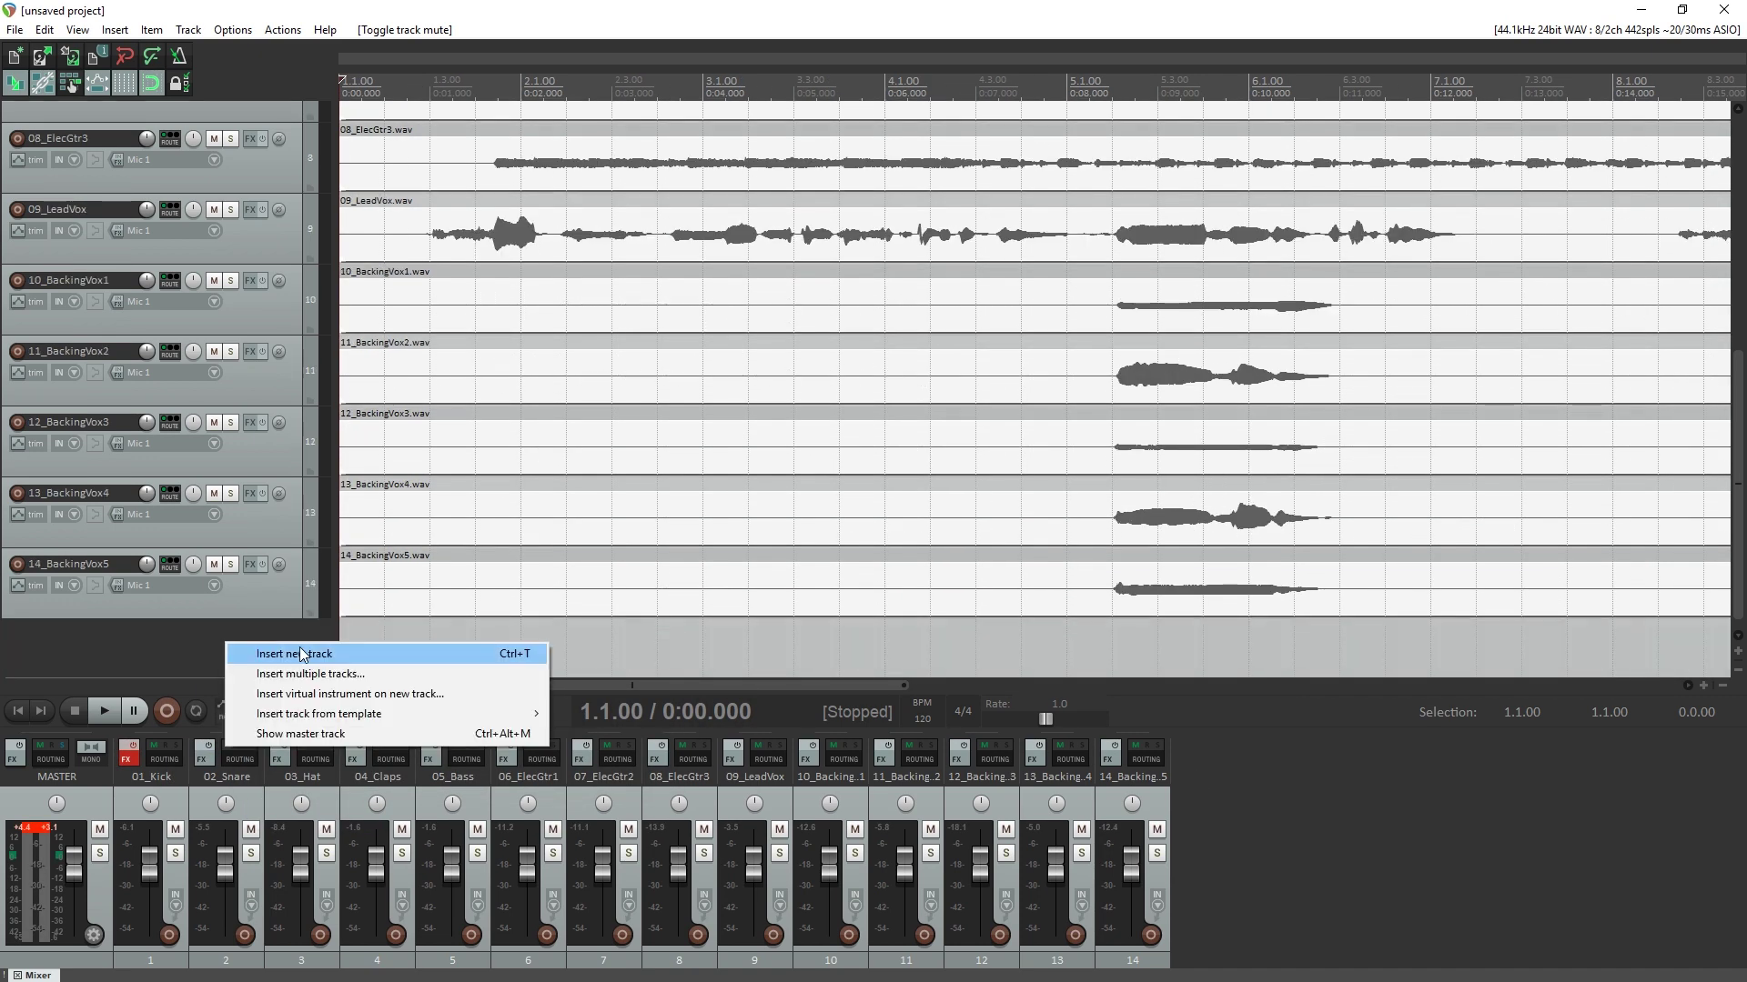
pyautogui.click(301, 654)
pyautogui.scroll(-5, 136, 610)
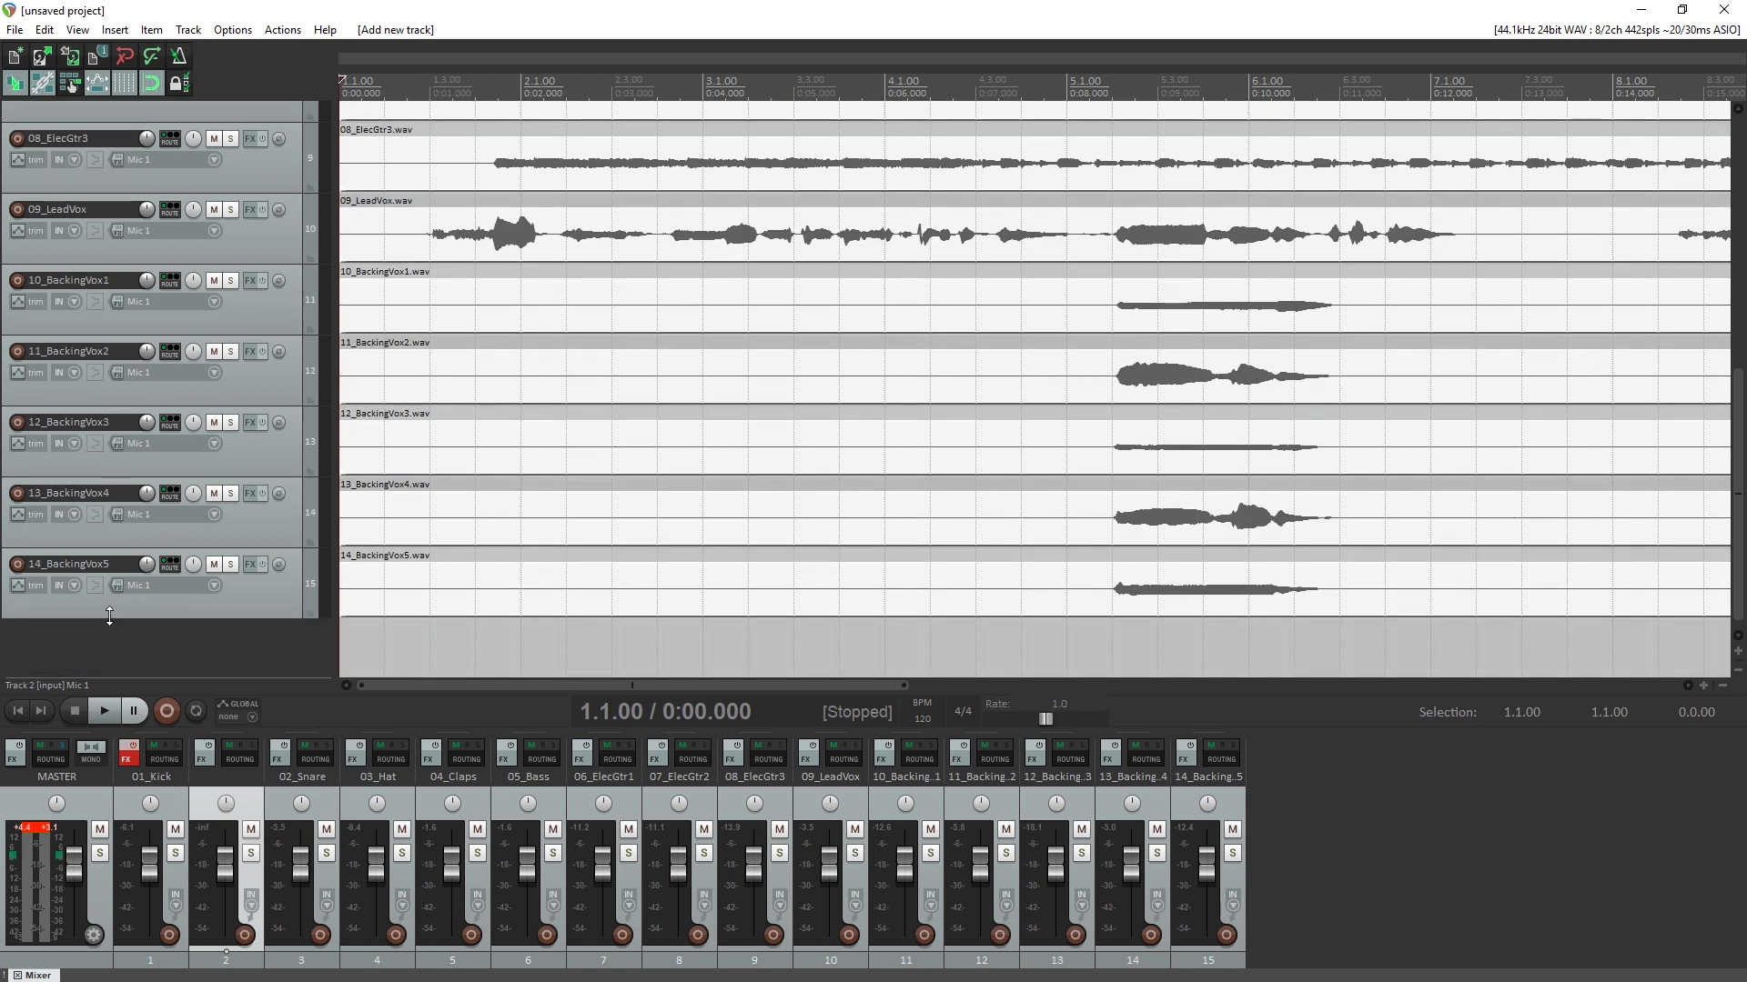
pyautogui.scroll(5, 123, 428)
pyautogui.doubleClick(71, 138)
pyautogui.write('Reverb')
pyautogui.press('Return')
# Put ReaVerbate on the Reverb track and load a send-style reverb preset.
pyautogui.click(250, 138)
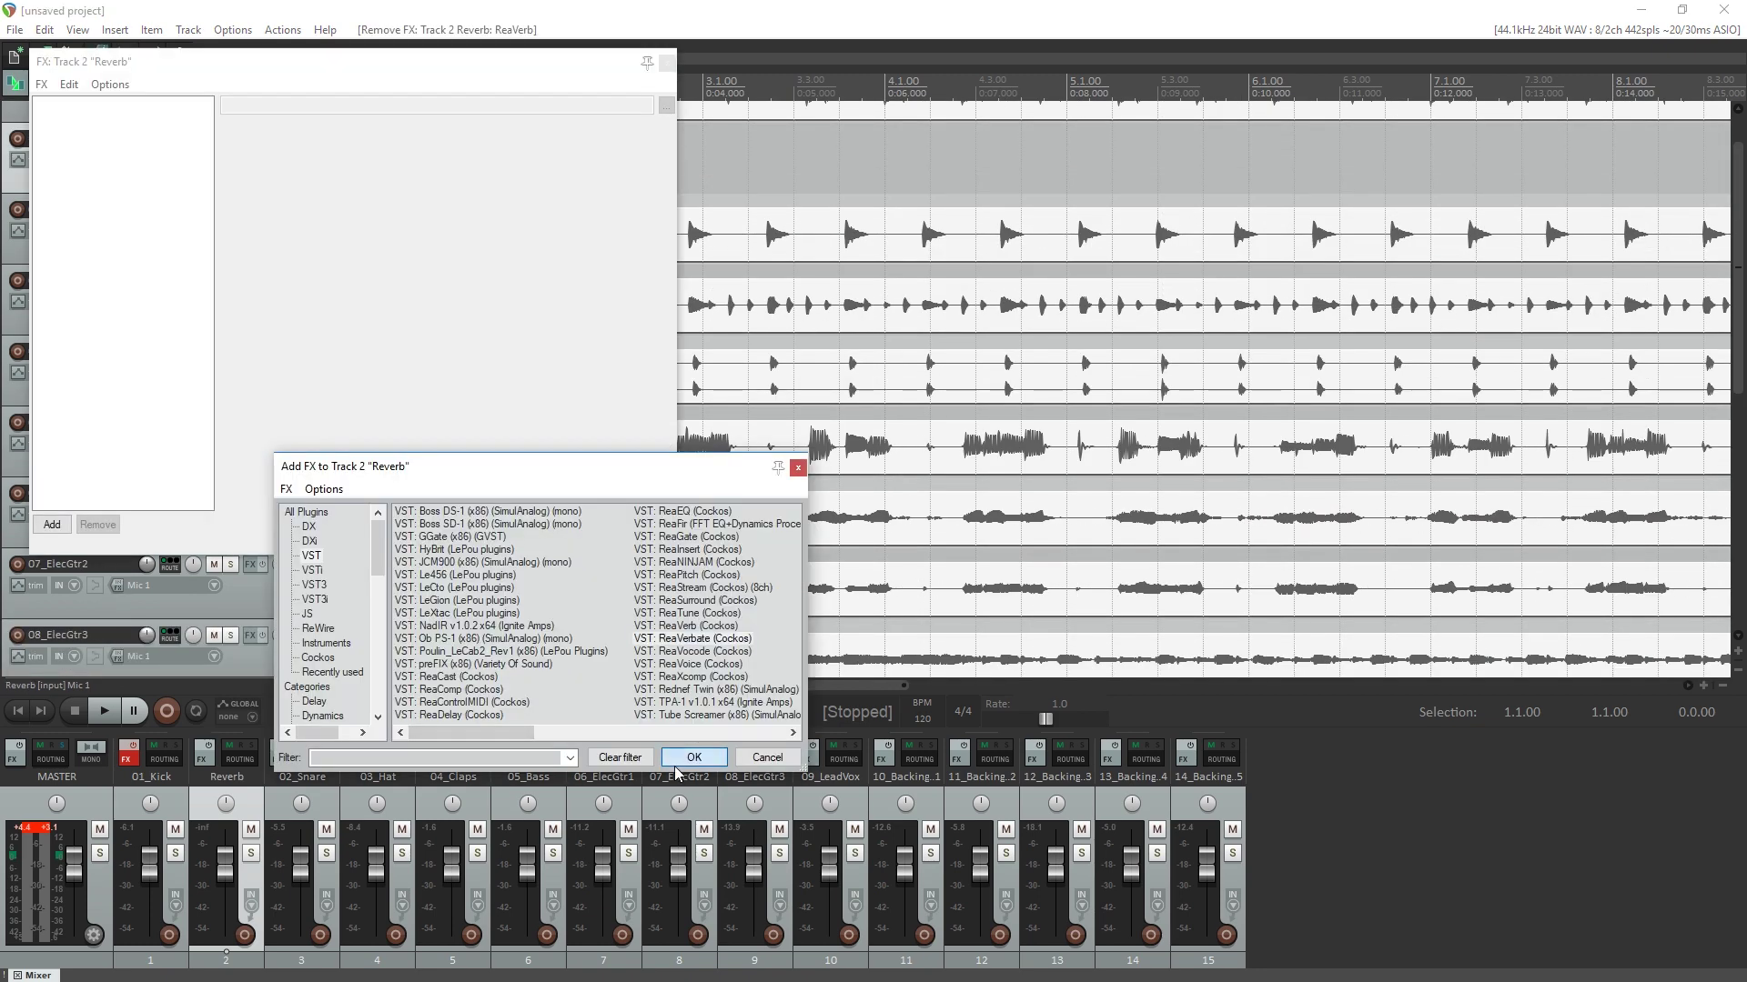
pyautogui.doubleClick(392, 764)
pyautogui.click(309, 128)
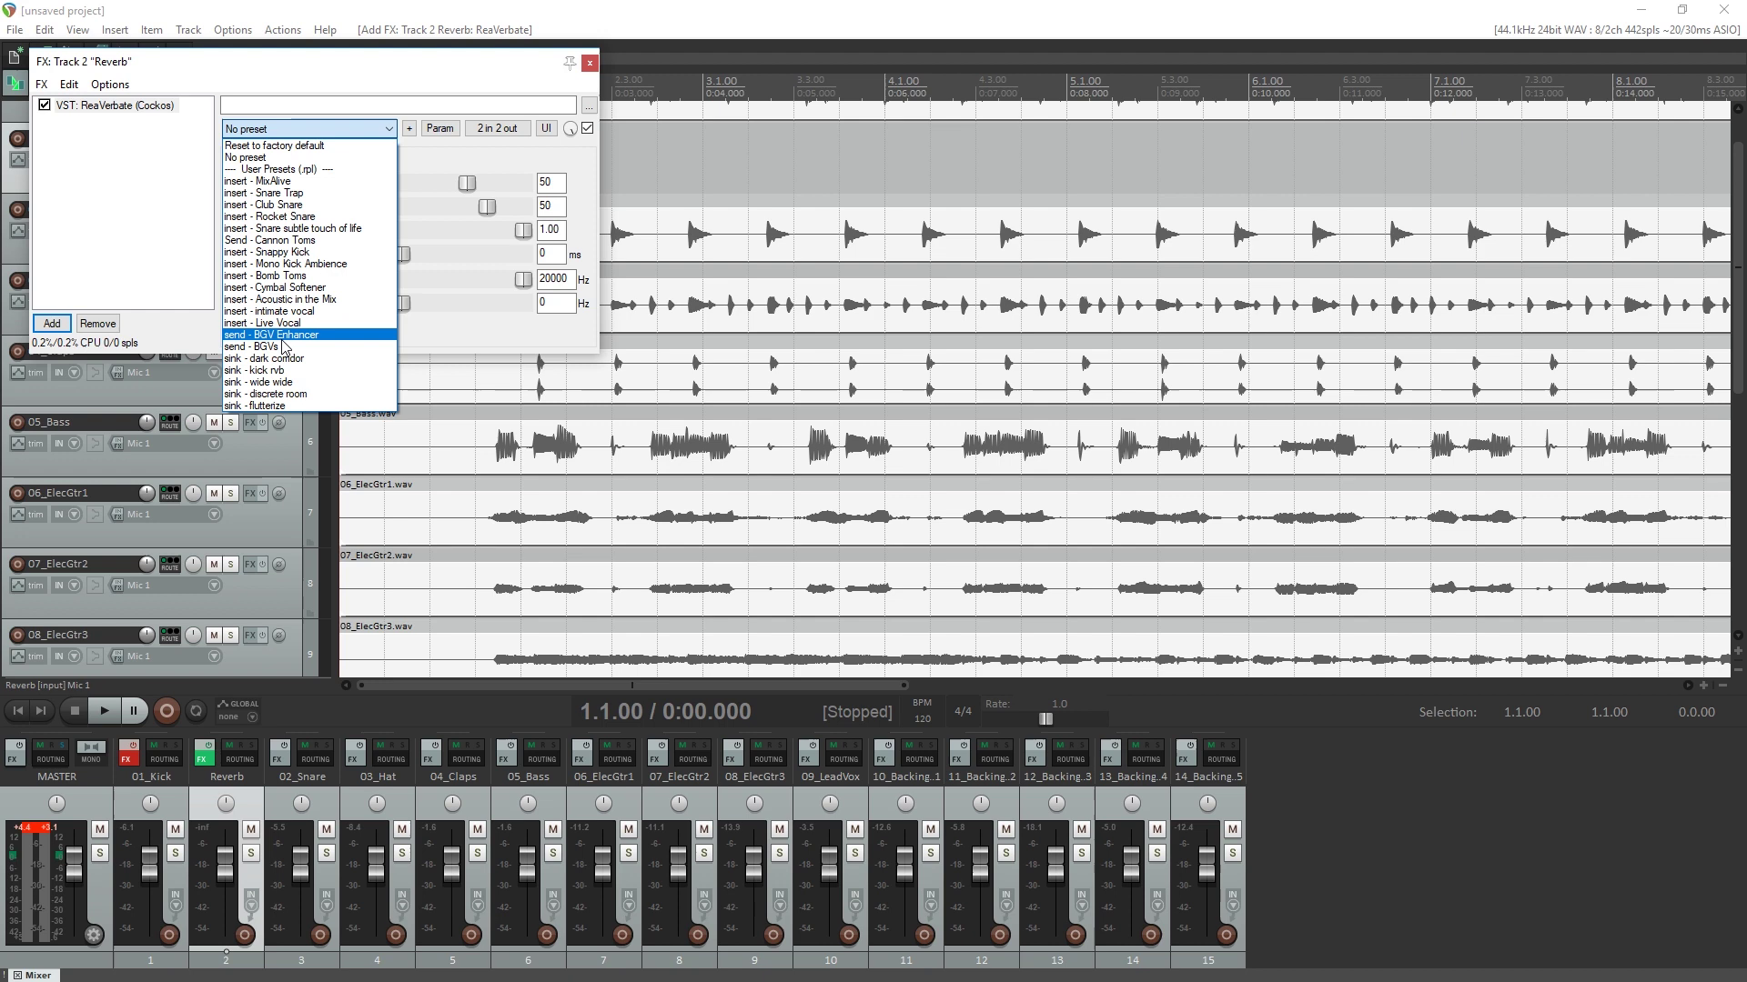
pyautogui.click(270, 241)
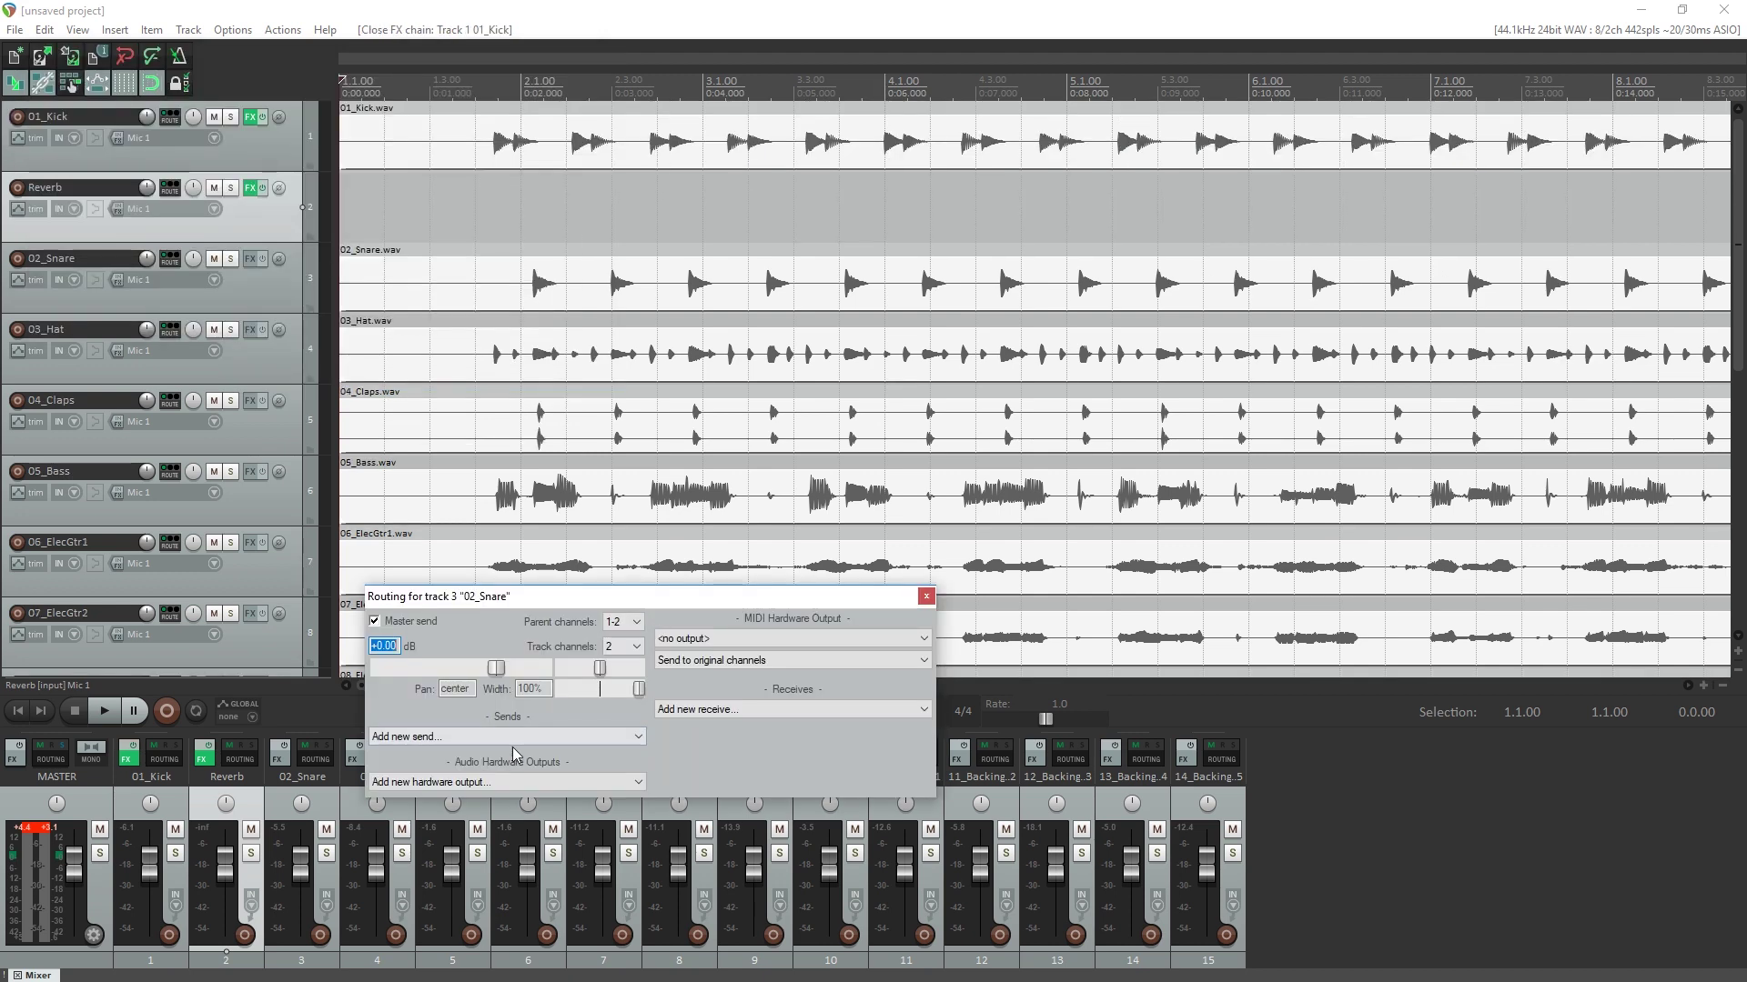
# Add a send from 02_Snare to the Reverb track.
pyautogui.click(517, 737)
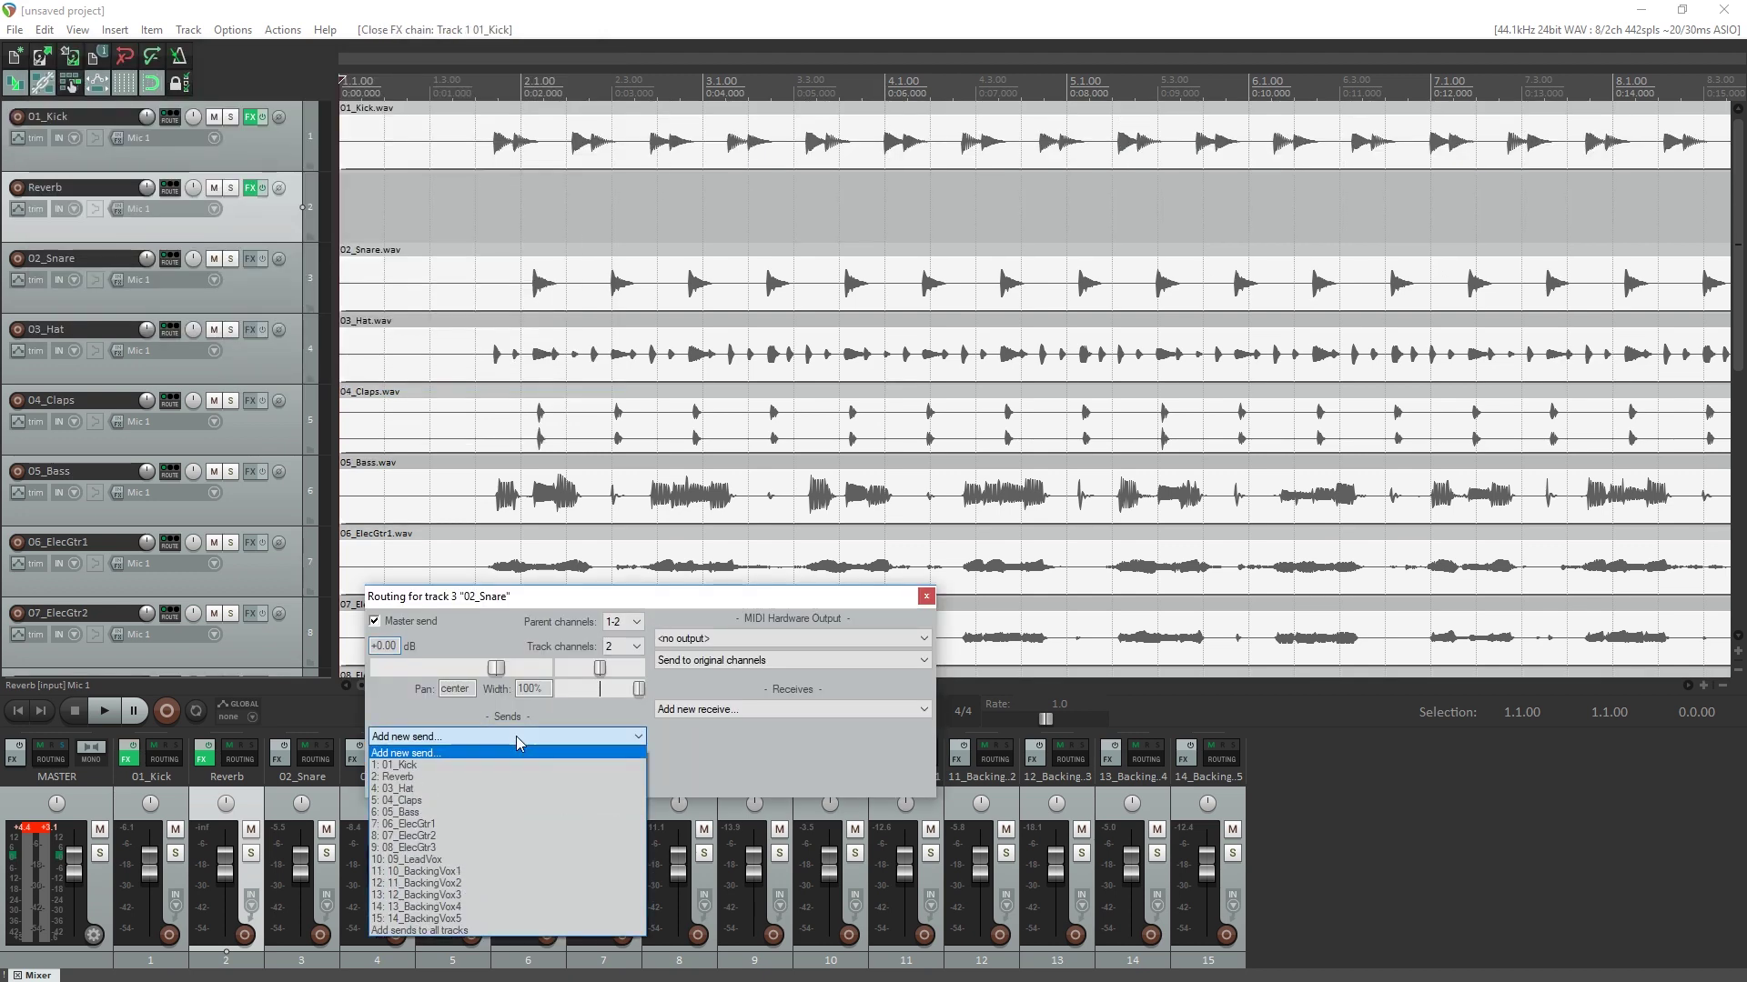
pyautogui.click(505, 777)
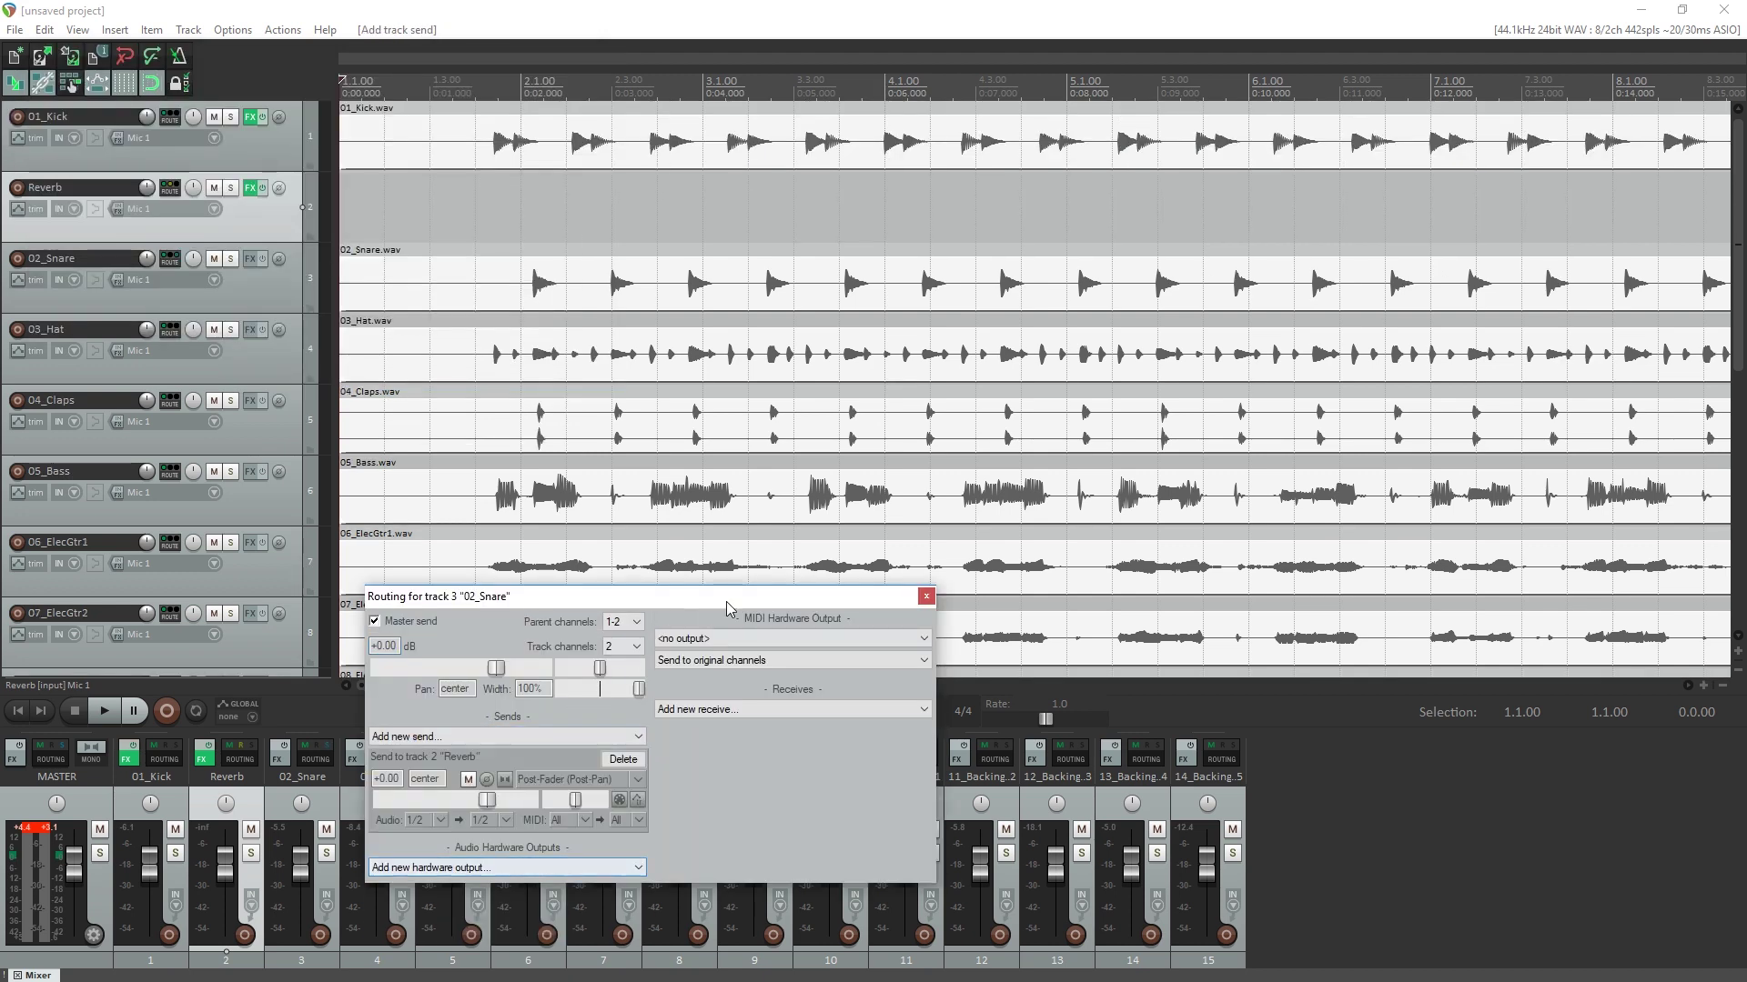
pyautogui.click(926, 595)
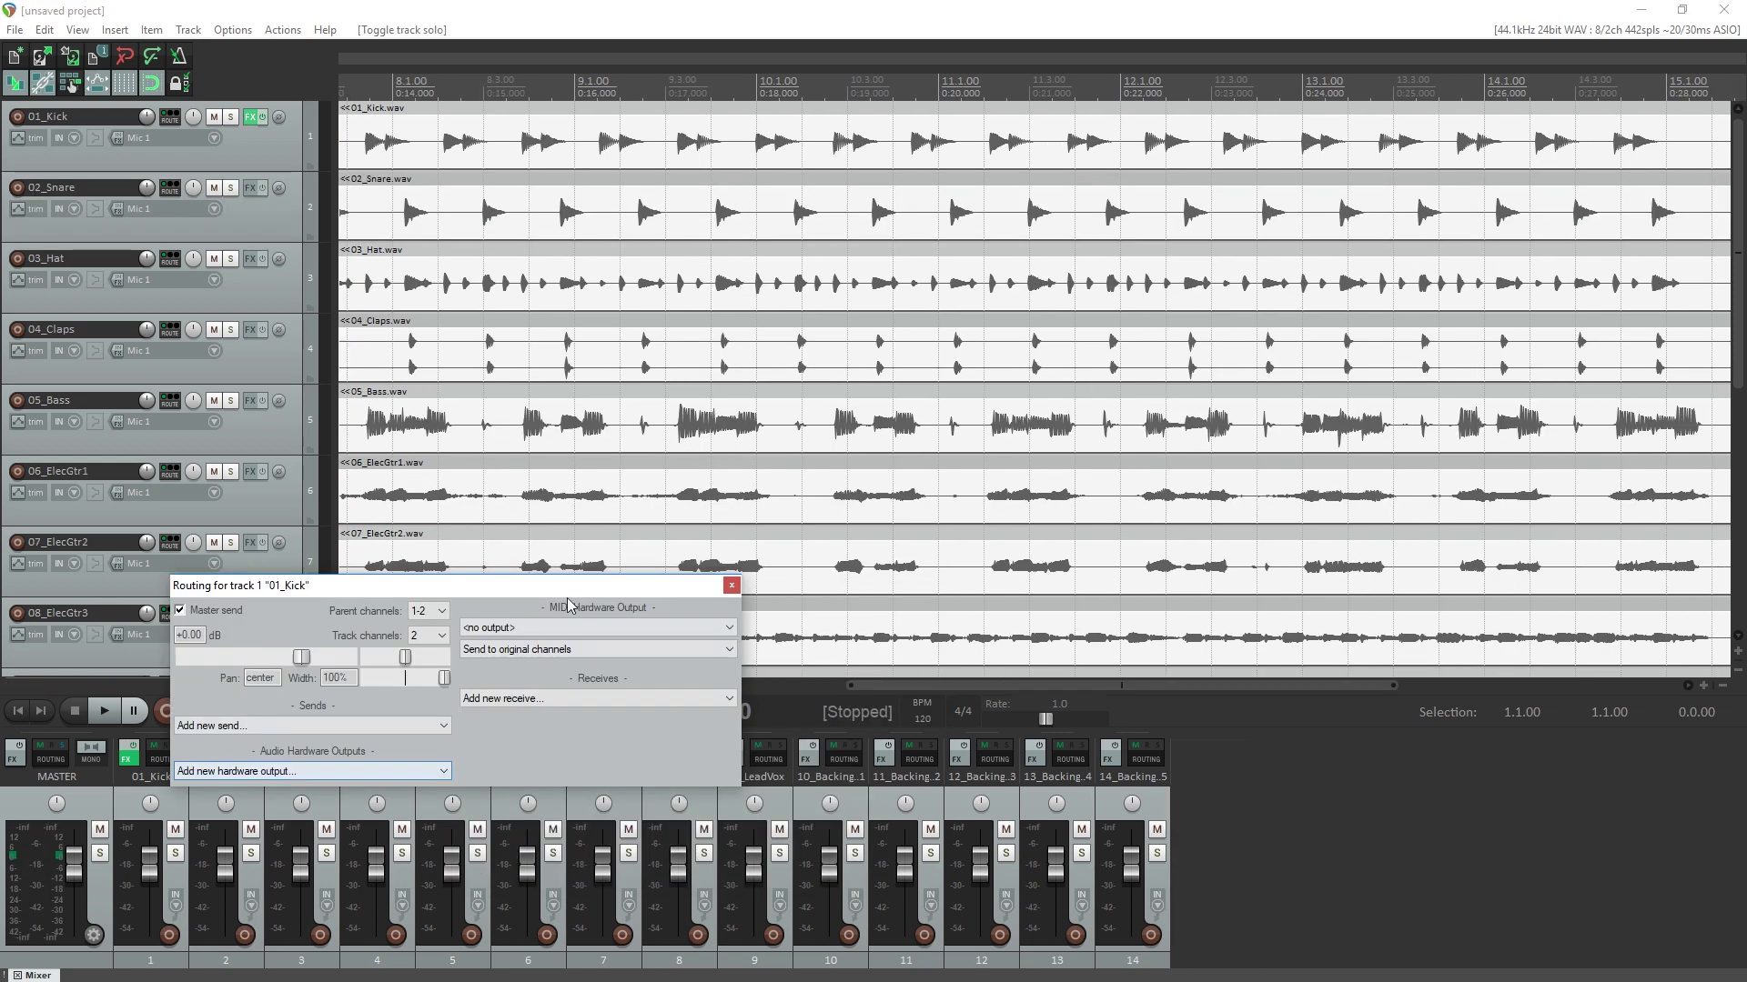
# Look over the kick track's MIDI and receive routing options, leaving them unchanged.
pyautogui.click(555, 629)
pyautogui.click(530, 641)
pyautogui.click(516, 649)
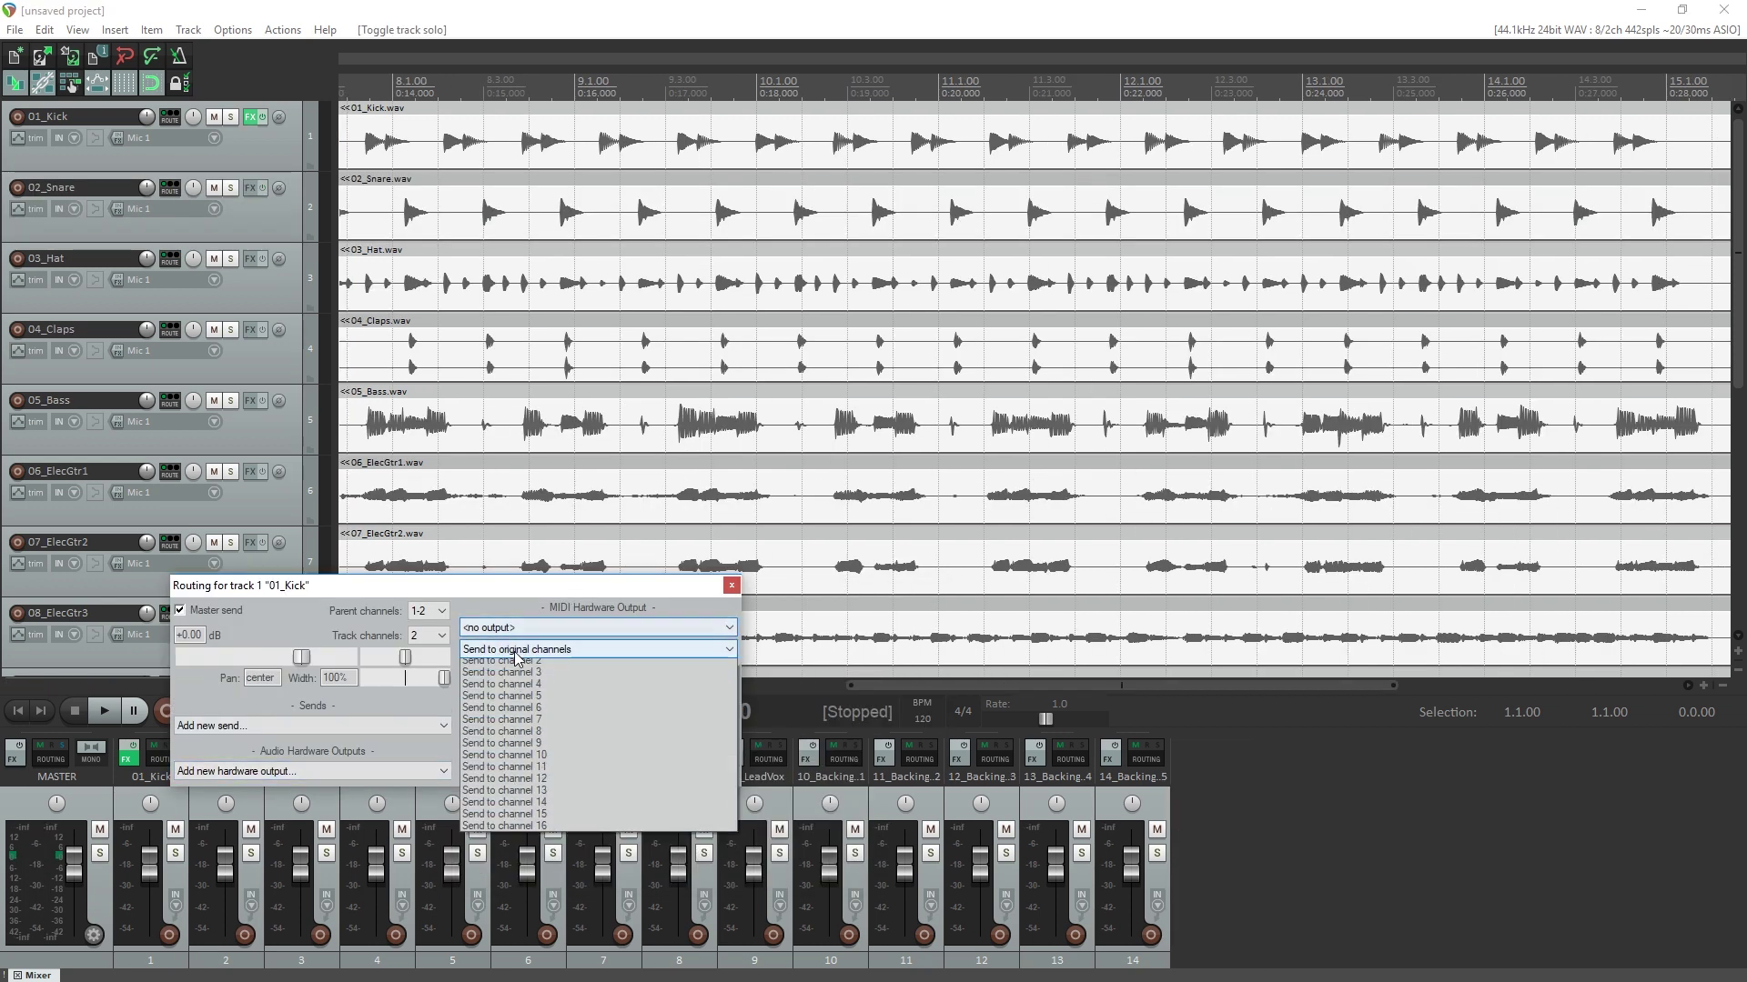
pyautogui.click(516, 657)
pyautogui.click(514, 699)
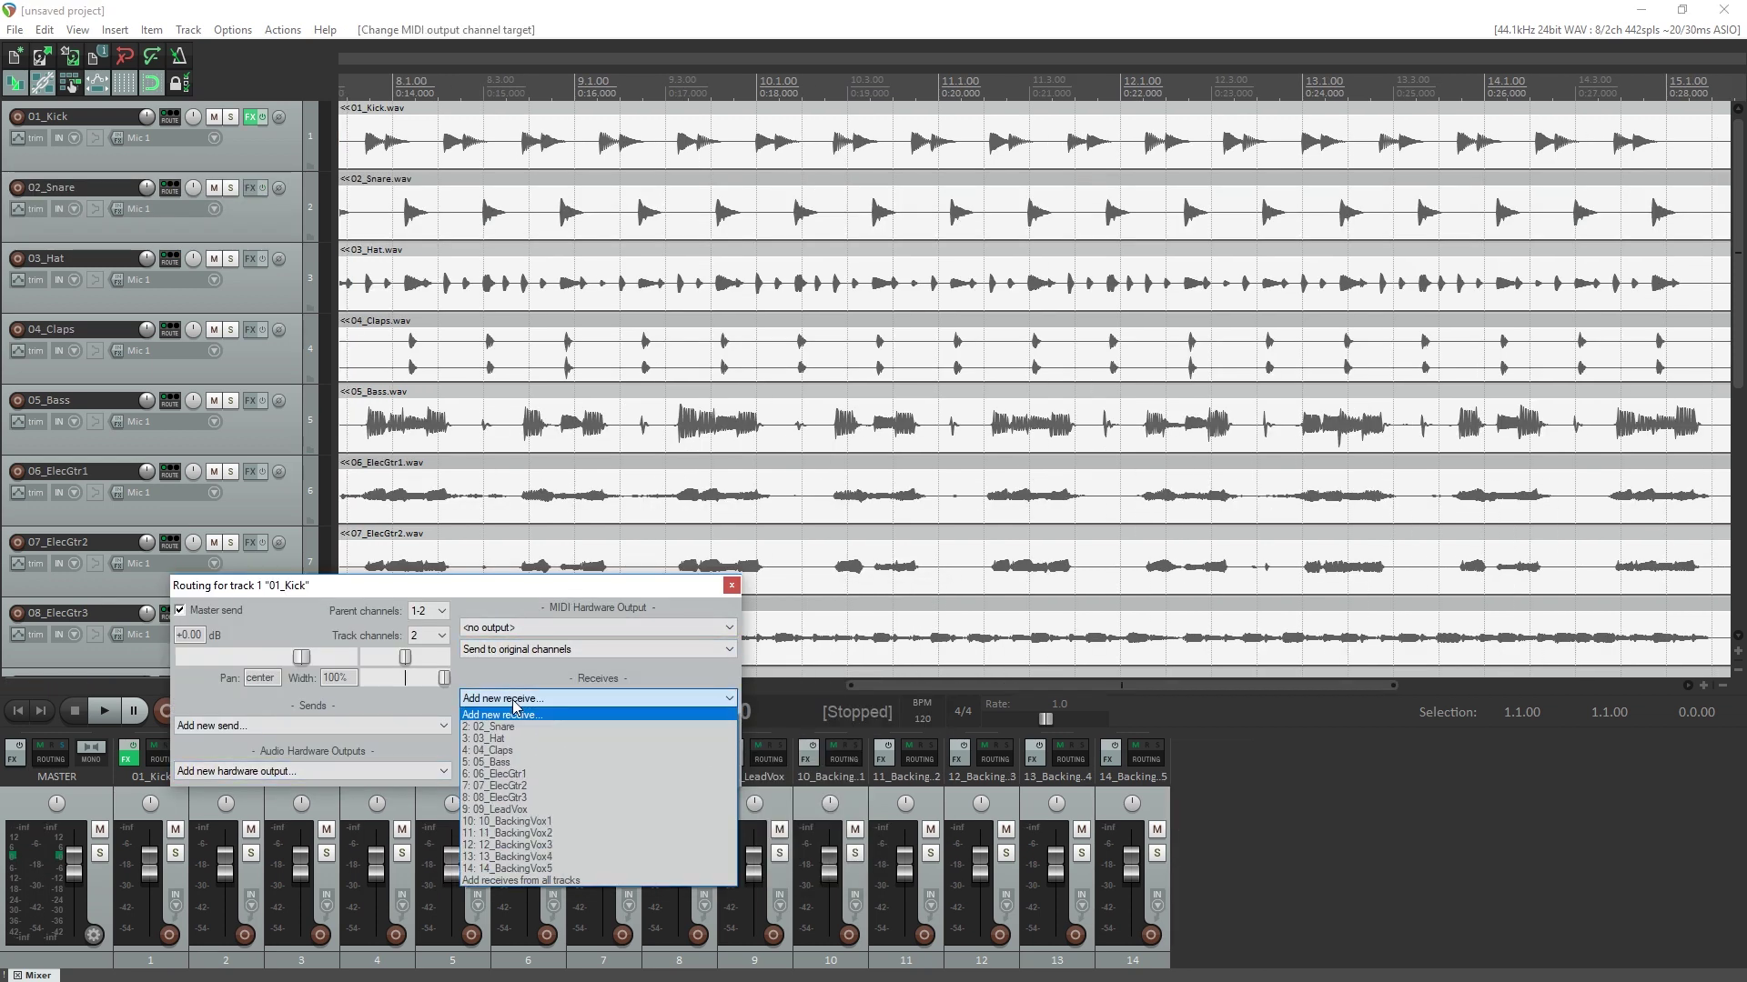
pyautogui.click(513, 703)
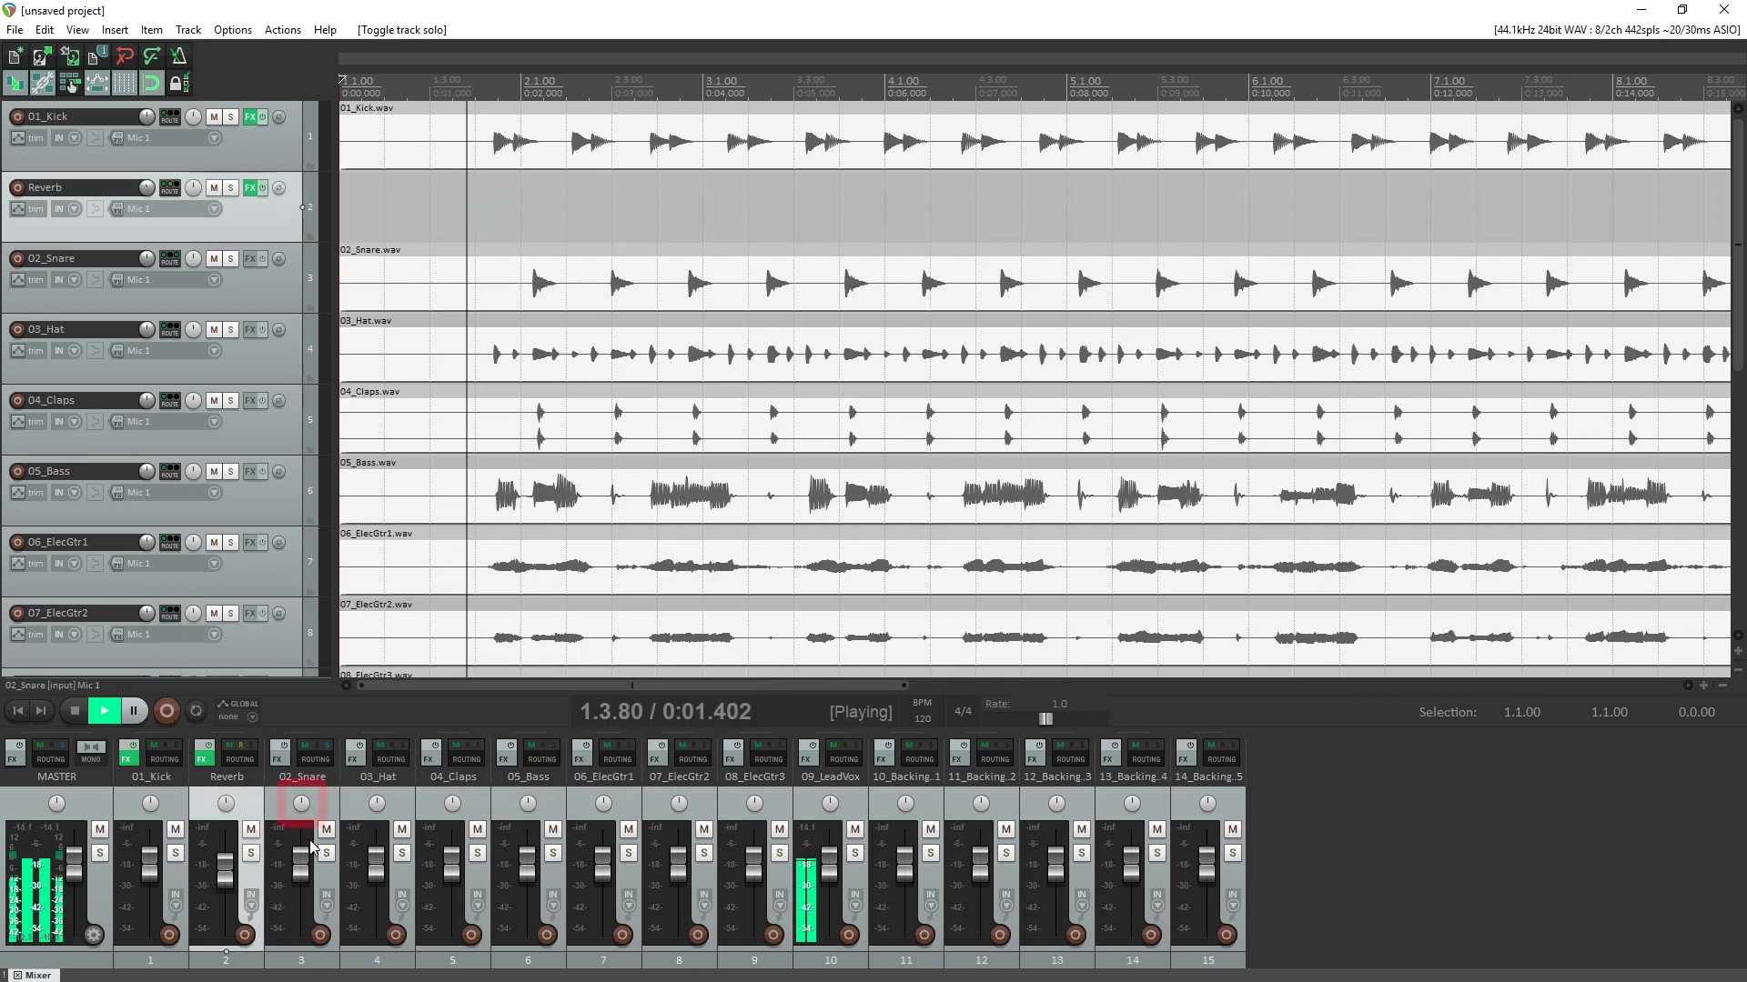
# Pan the snare left, reset it to center, then lower its fader to -32.6 dB.
pyautogui.moveTo(300, 793)
pyautogui.mouseDown()
pyautogui.moveTo(316, 814)
pyautogui.moveTo(316, 778)
pyautogui.mouseUp()
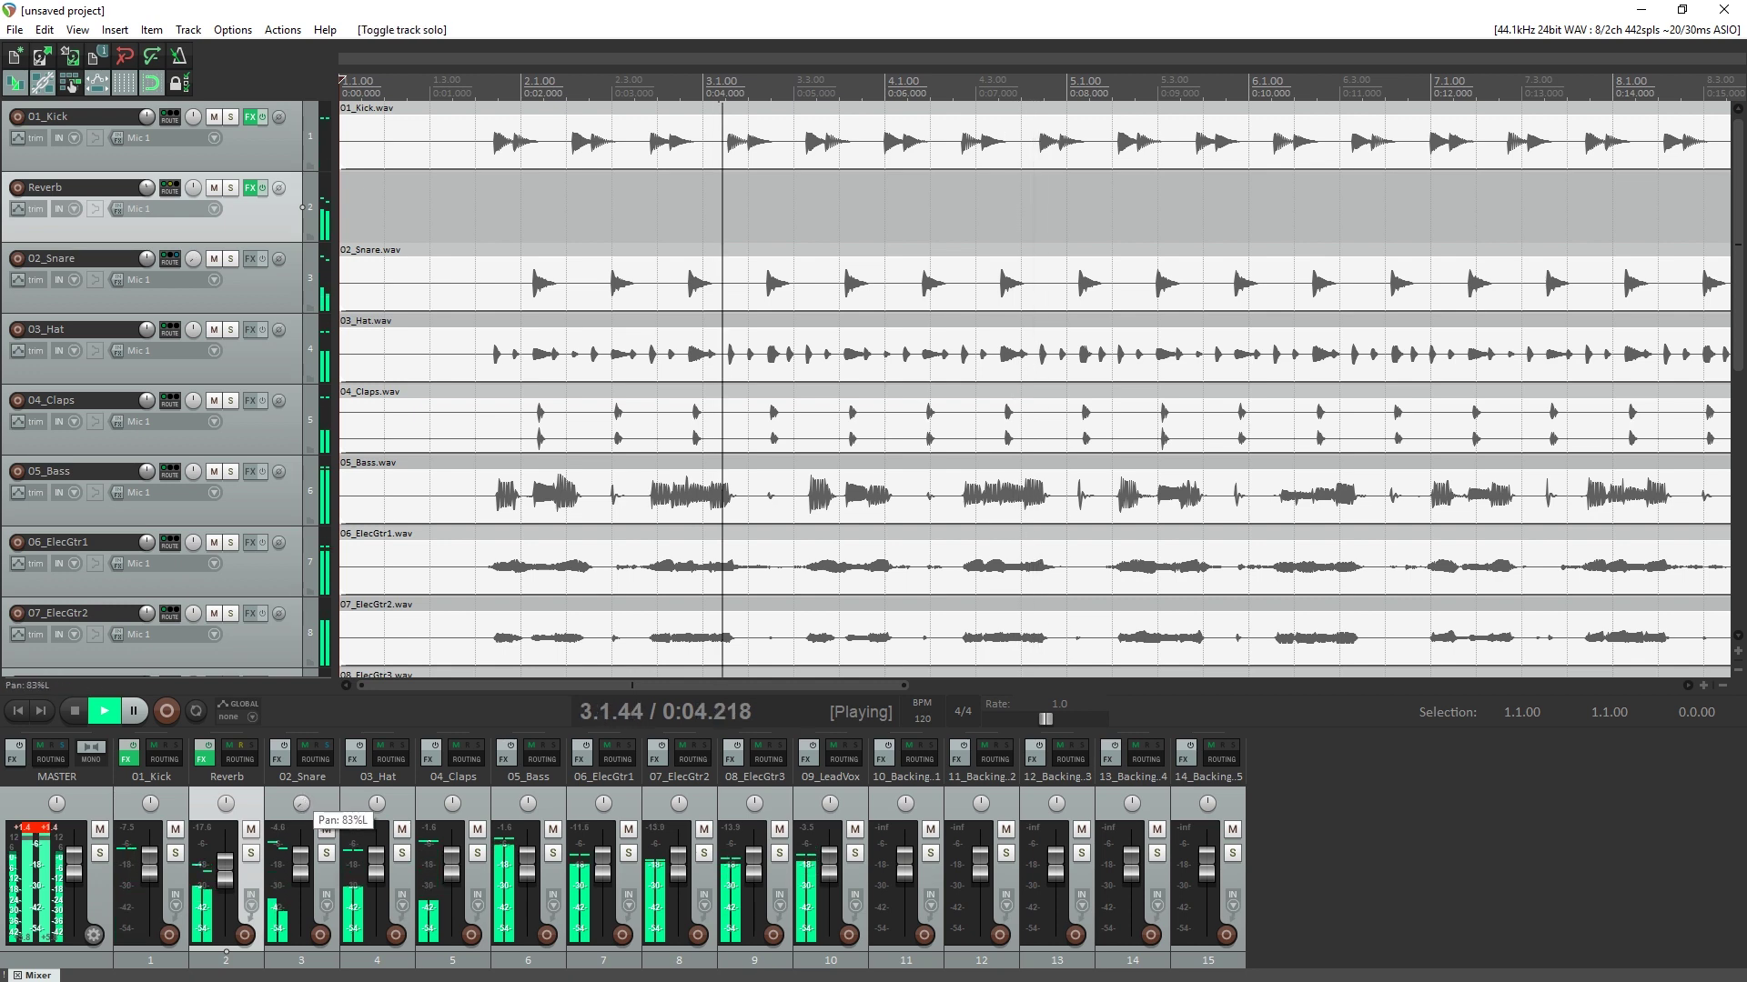
pyautogui.moveTo(316, 778)
pyautogui.mouseDown()
pyautogui.moveTo(315, 809)
pyautogui.moveTo(316, 778)
pyautogui.mouseUp()
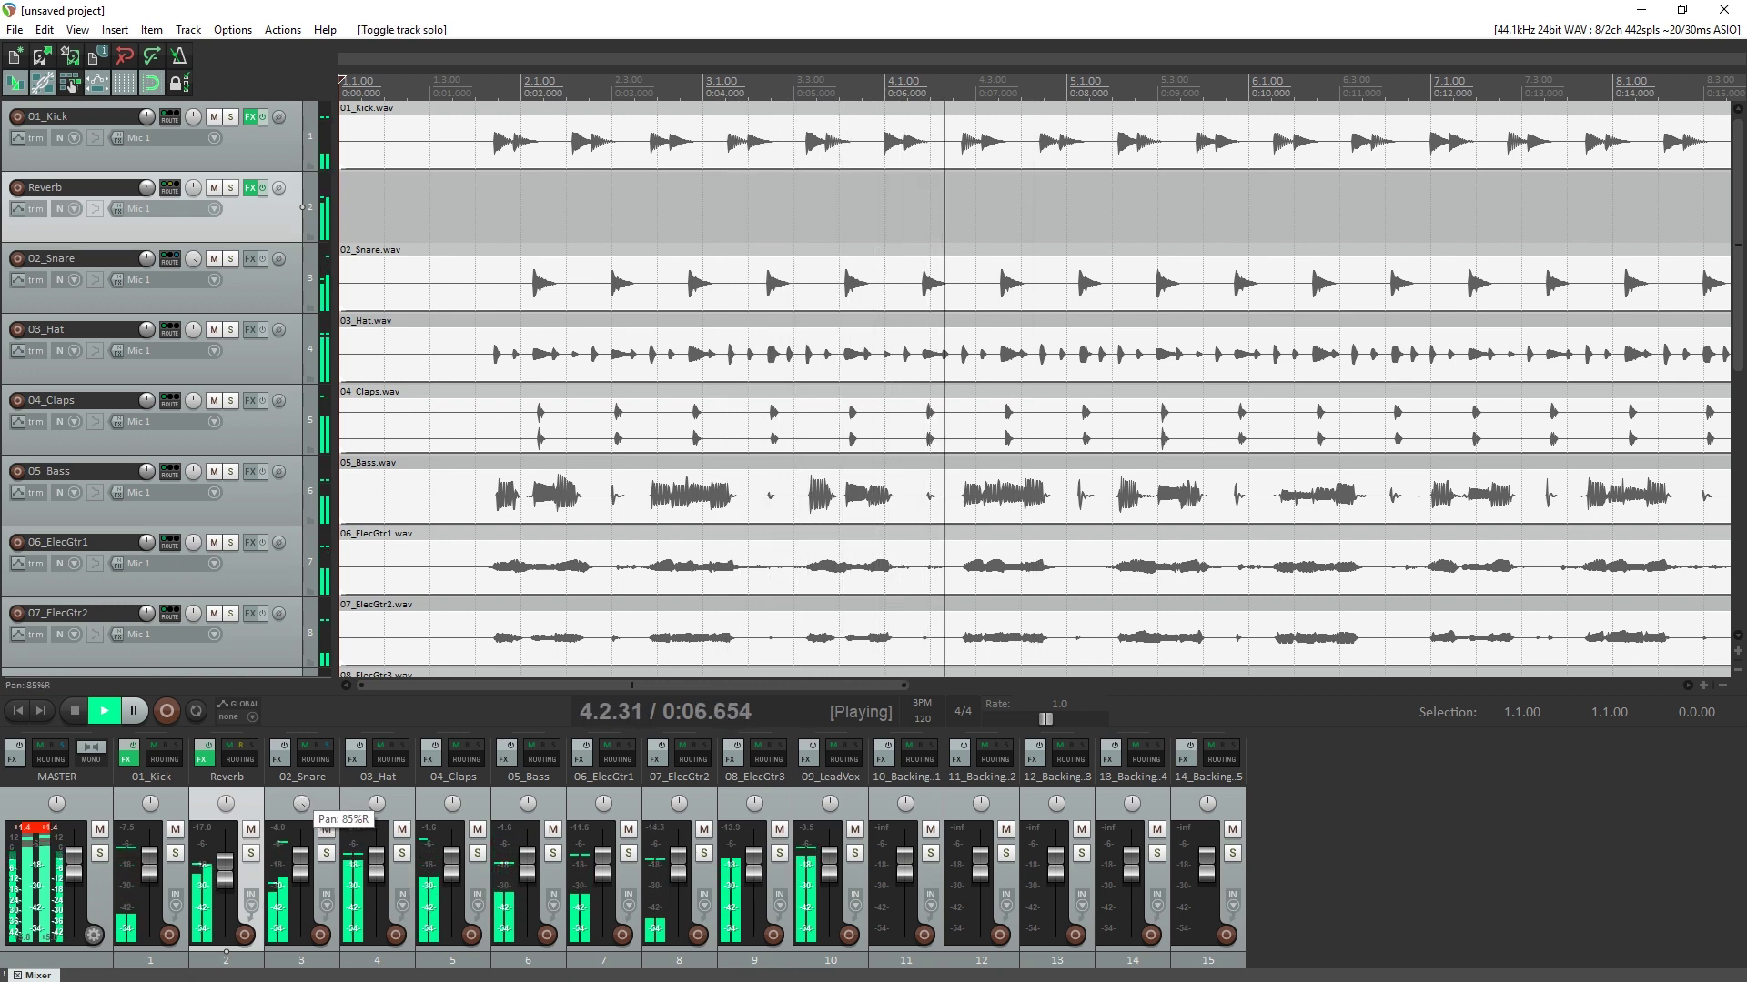
pyautogui.doubleClick(300, 805)
pyautogui.moveTo(300, 871); pyautogui.dragTo(373, 905)
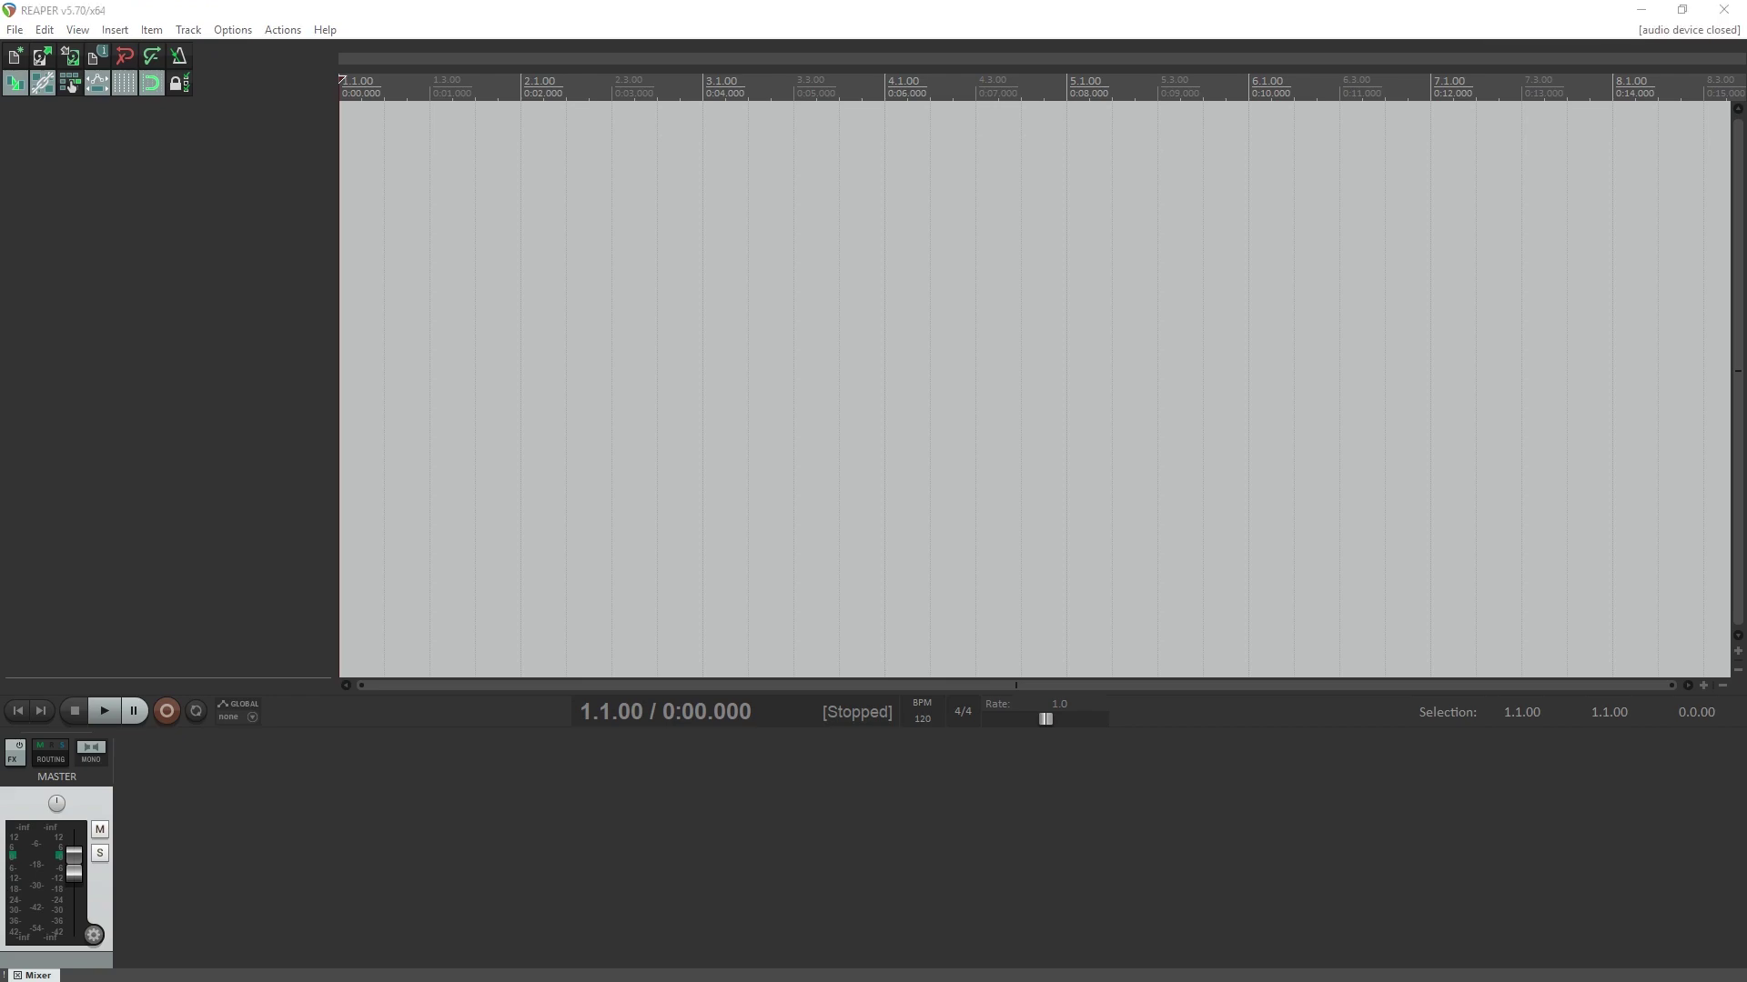
pyautogui.click(238, 30)
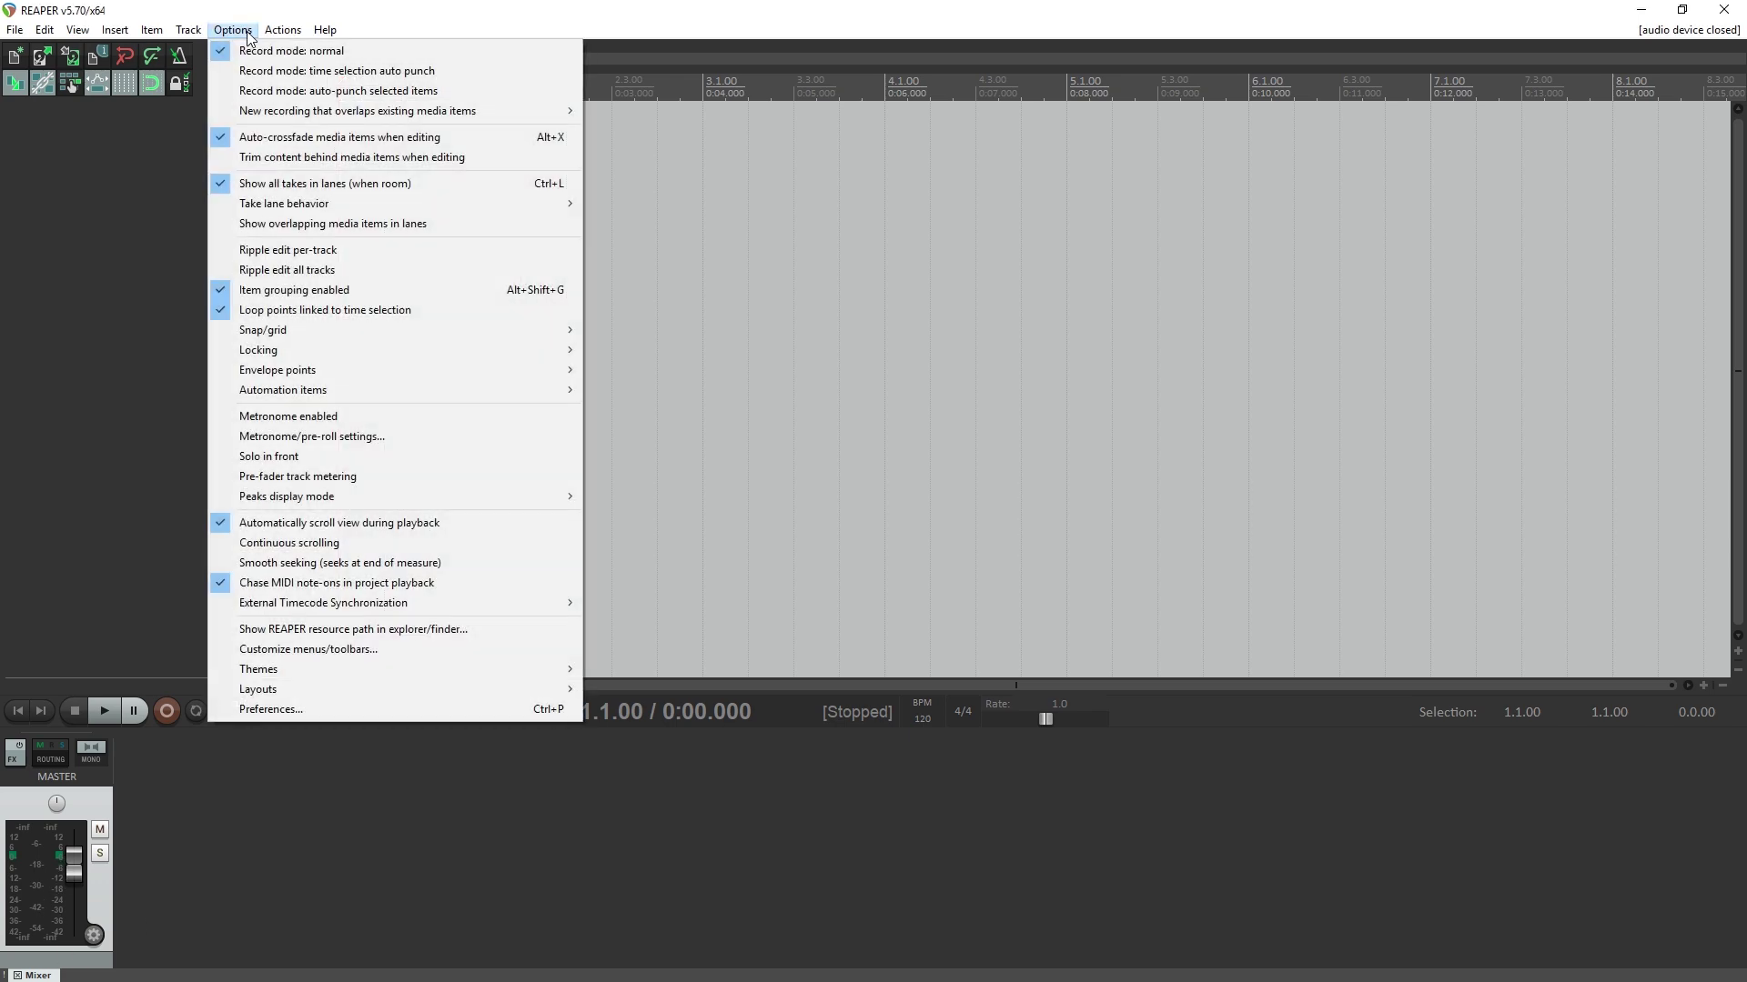
pyautogui.click(285, 709)
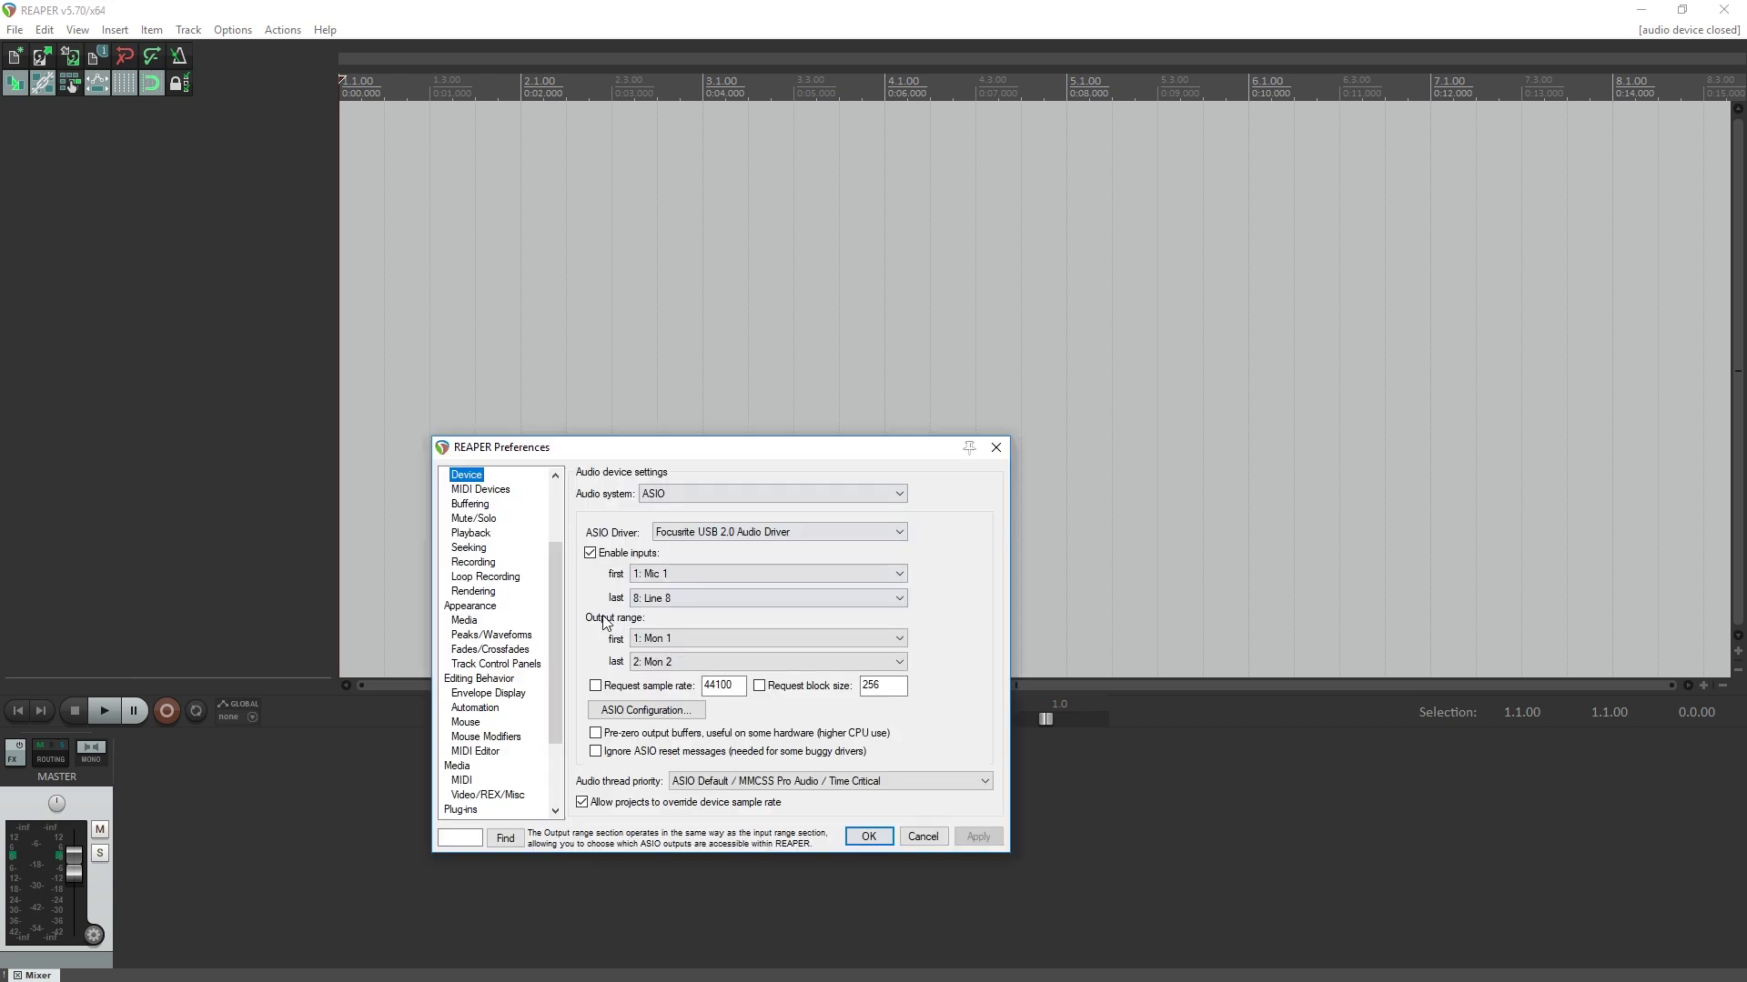
pyautogui.scroll(-3, 537, 696)
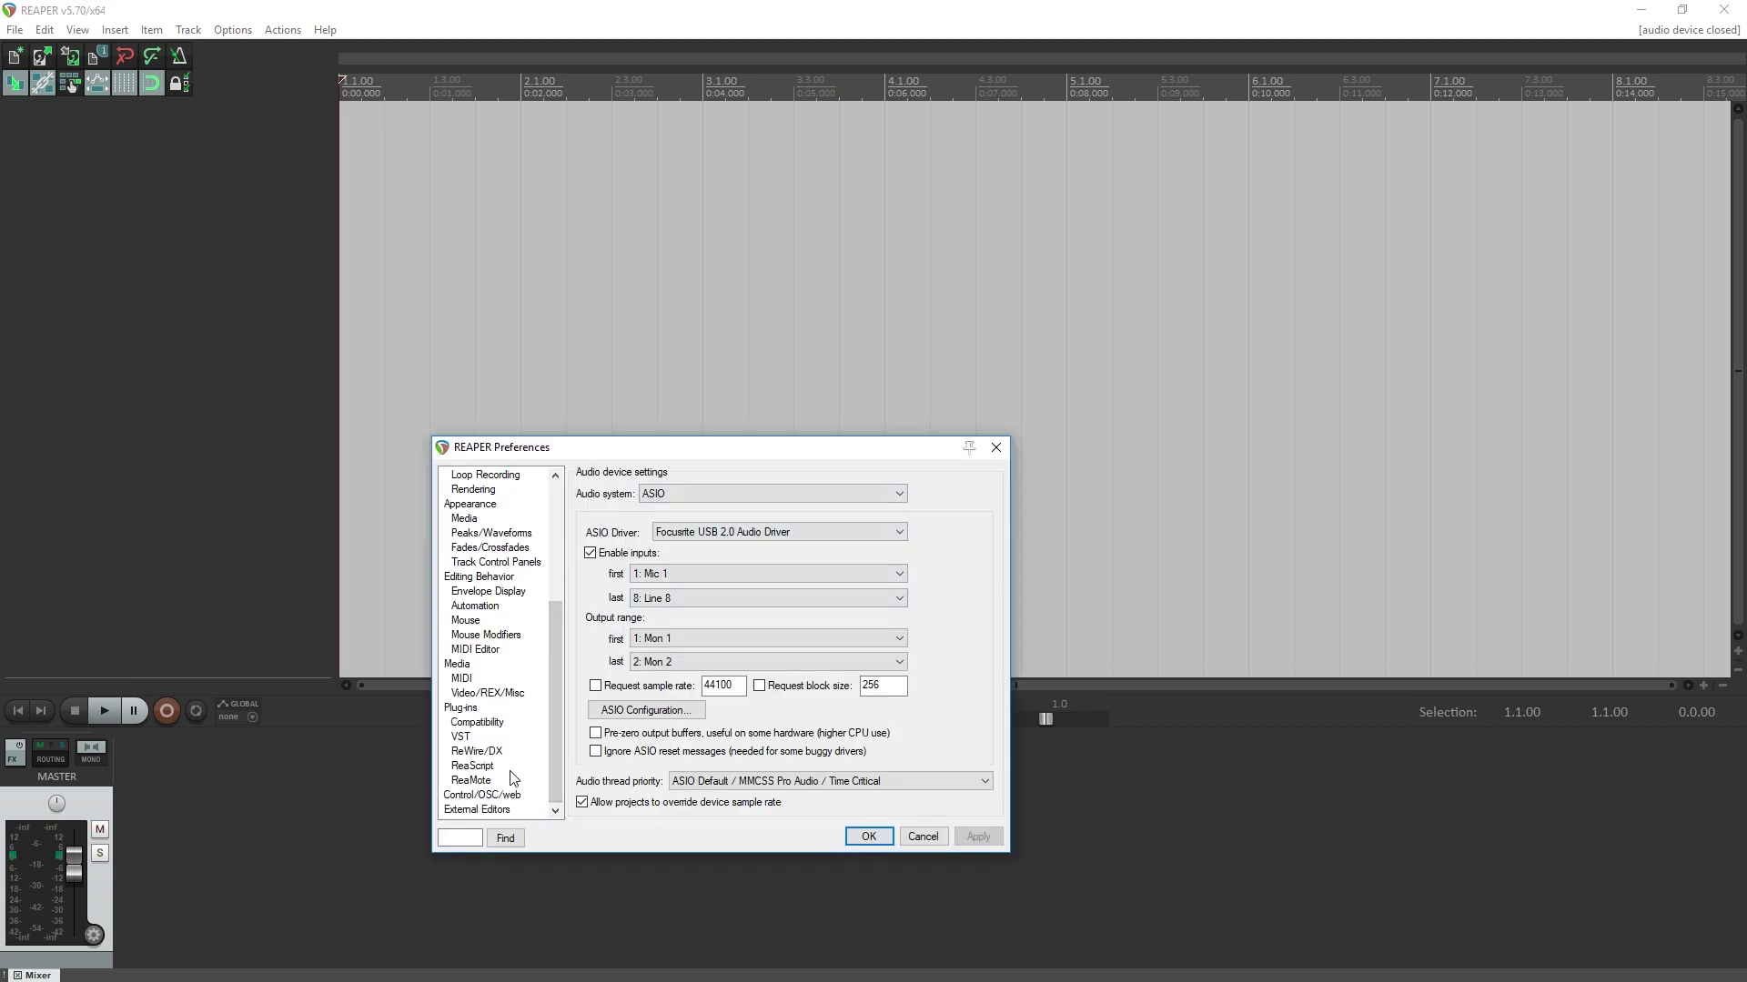
pyautogui.click(460, 736)
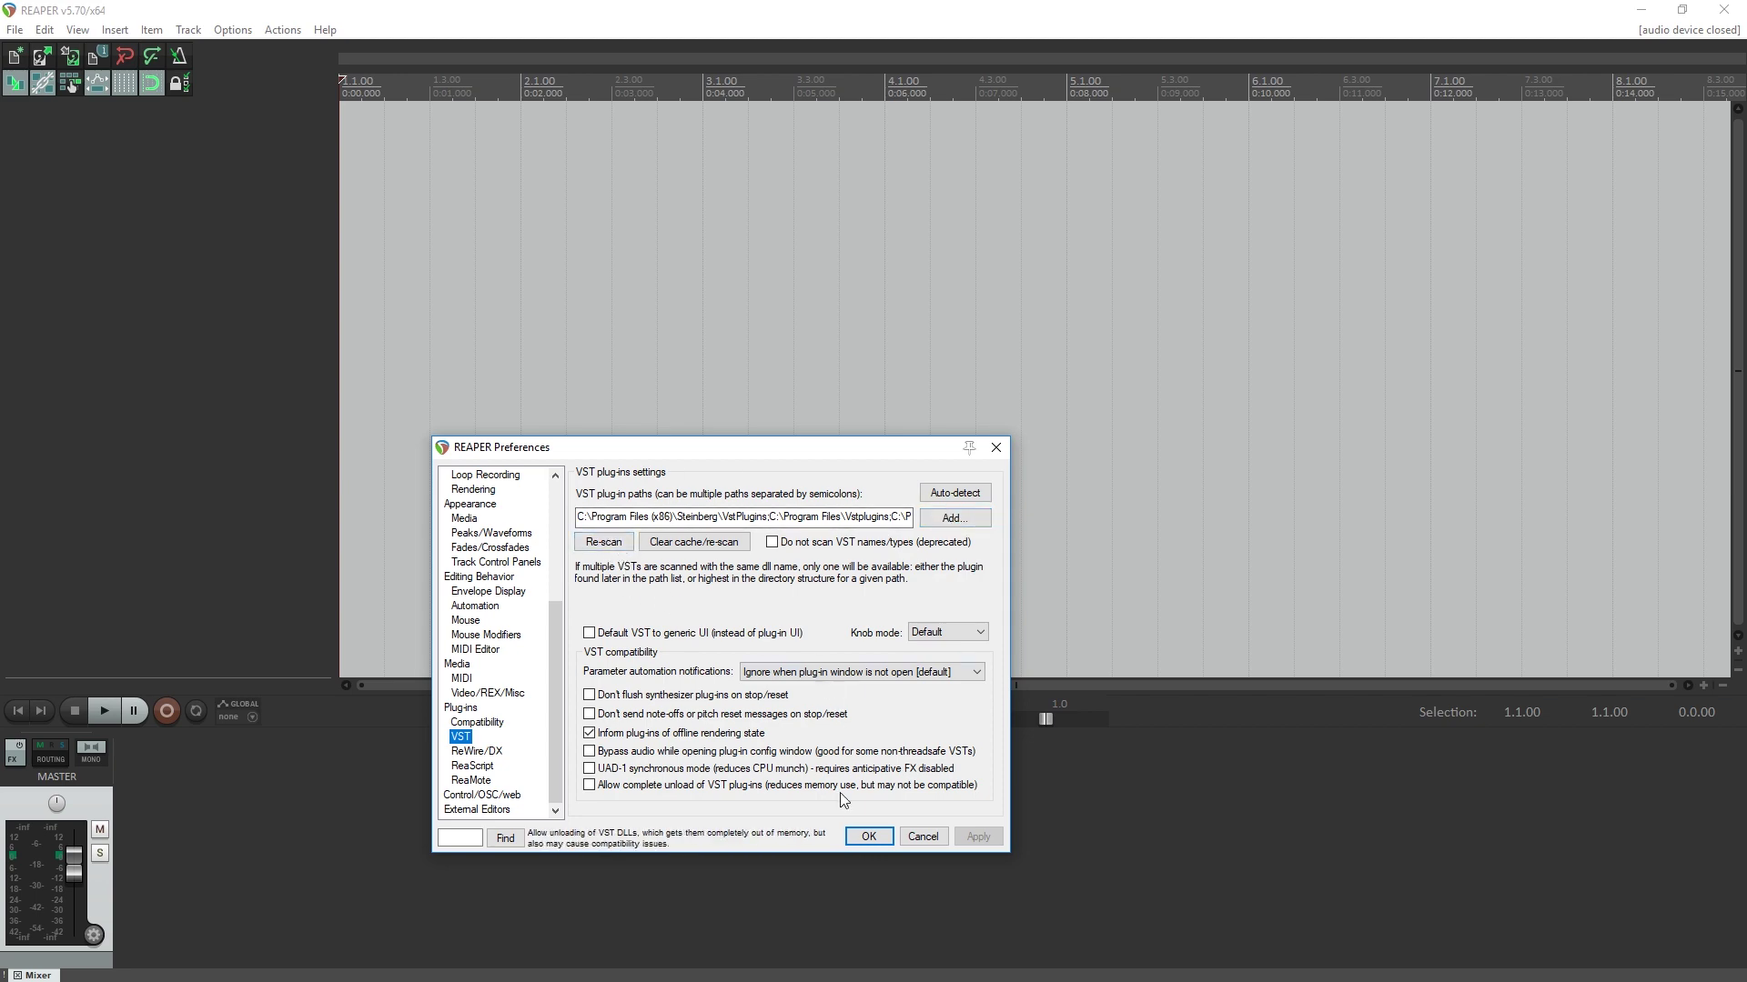
pyautogui.click(860, 838)
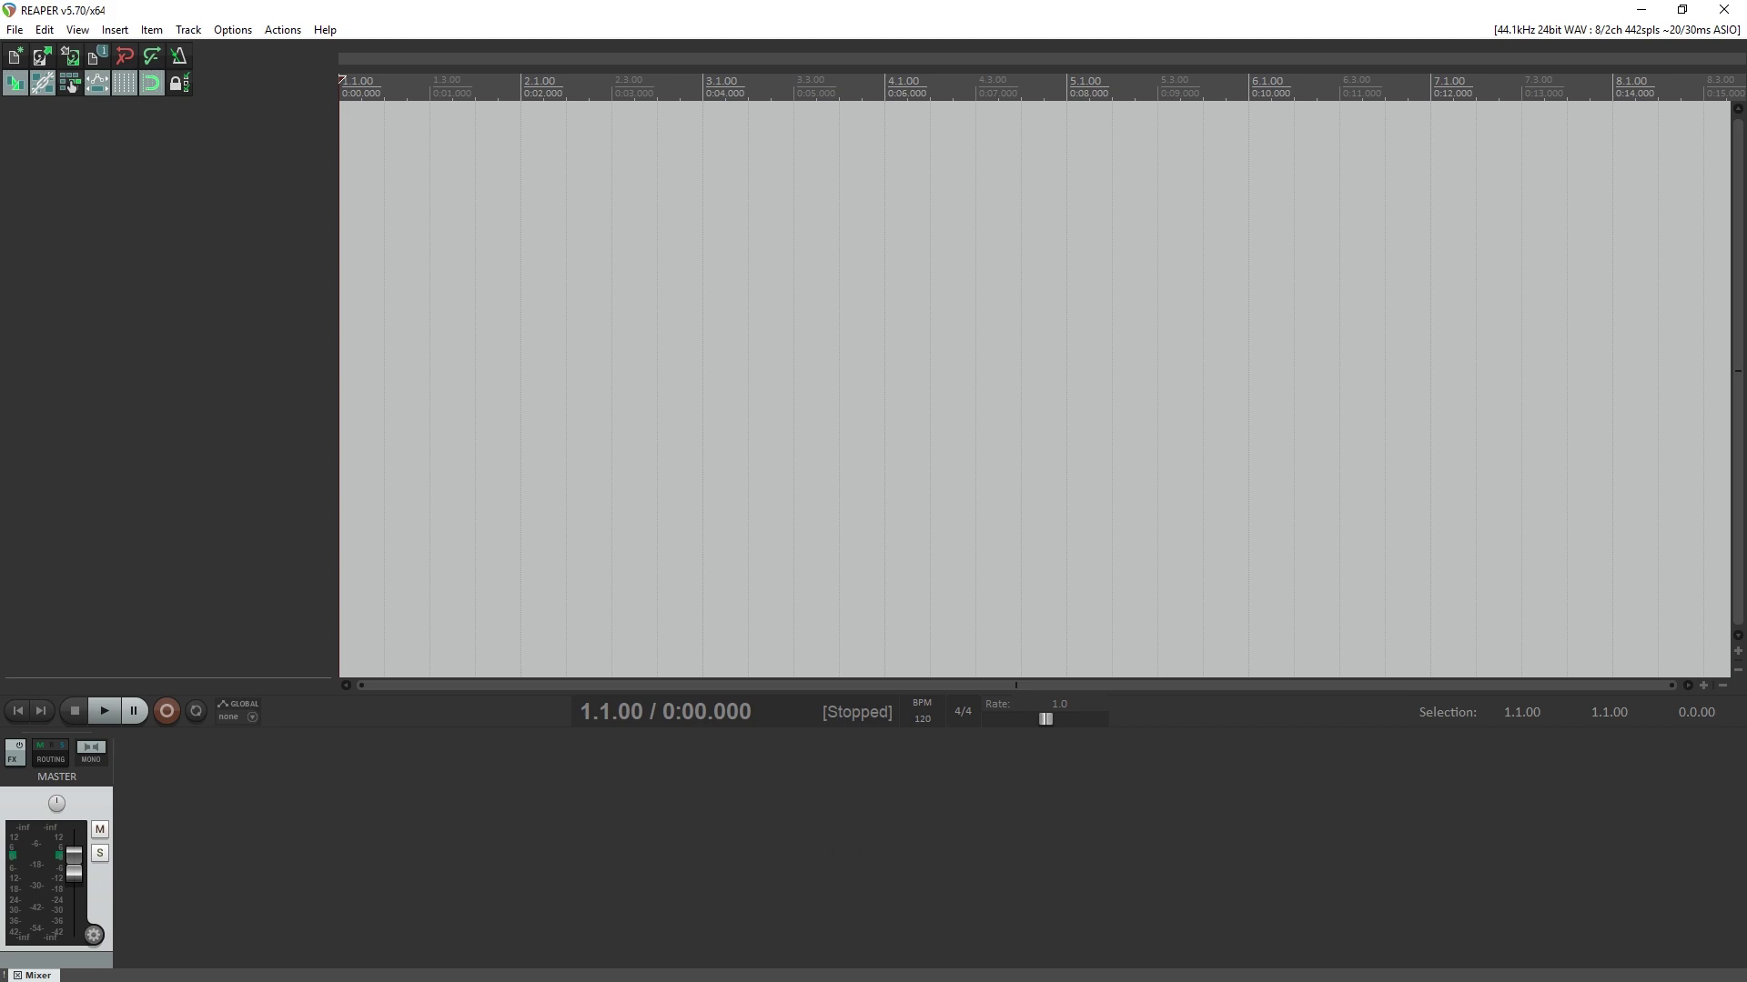
# Insert MT-PowerDrumKit as a virtual instrument on a new track with eight separate output tracks.
pyautogui.rightClick(167, 606)
pyautogui.click(268, 657)
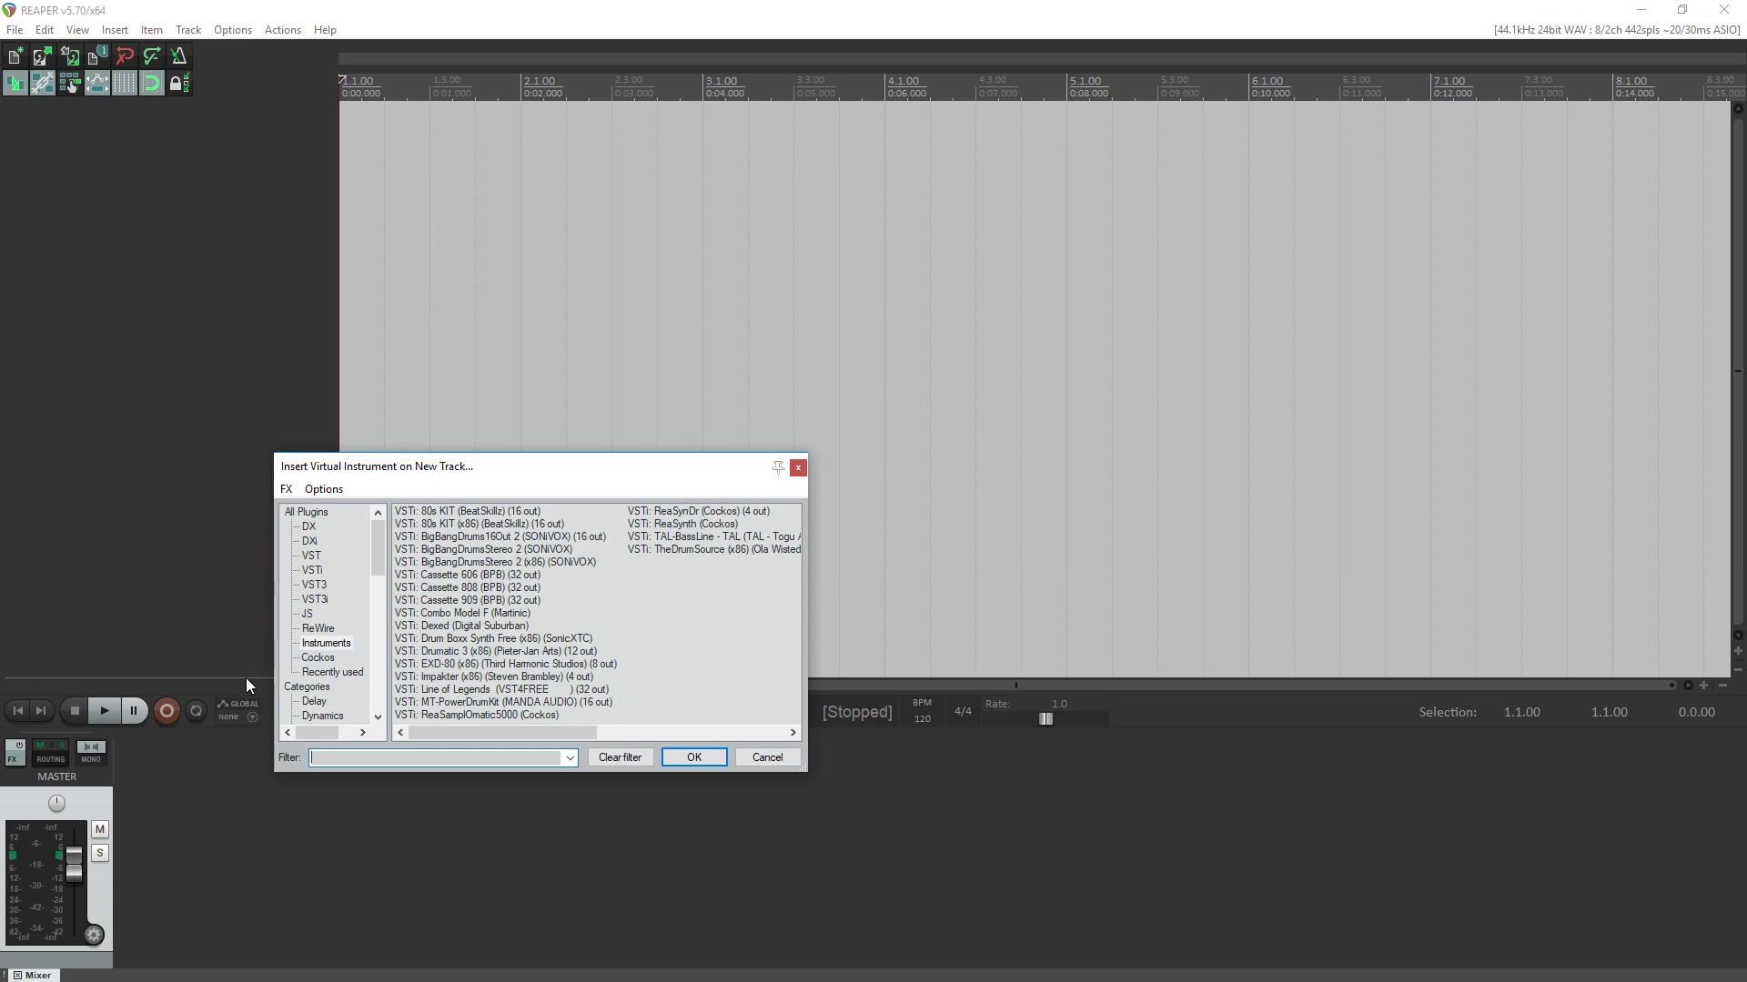
pyautogui.click(569, 707)
pyautogui.click(697, 759)
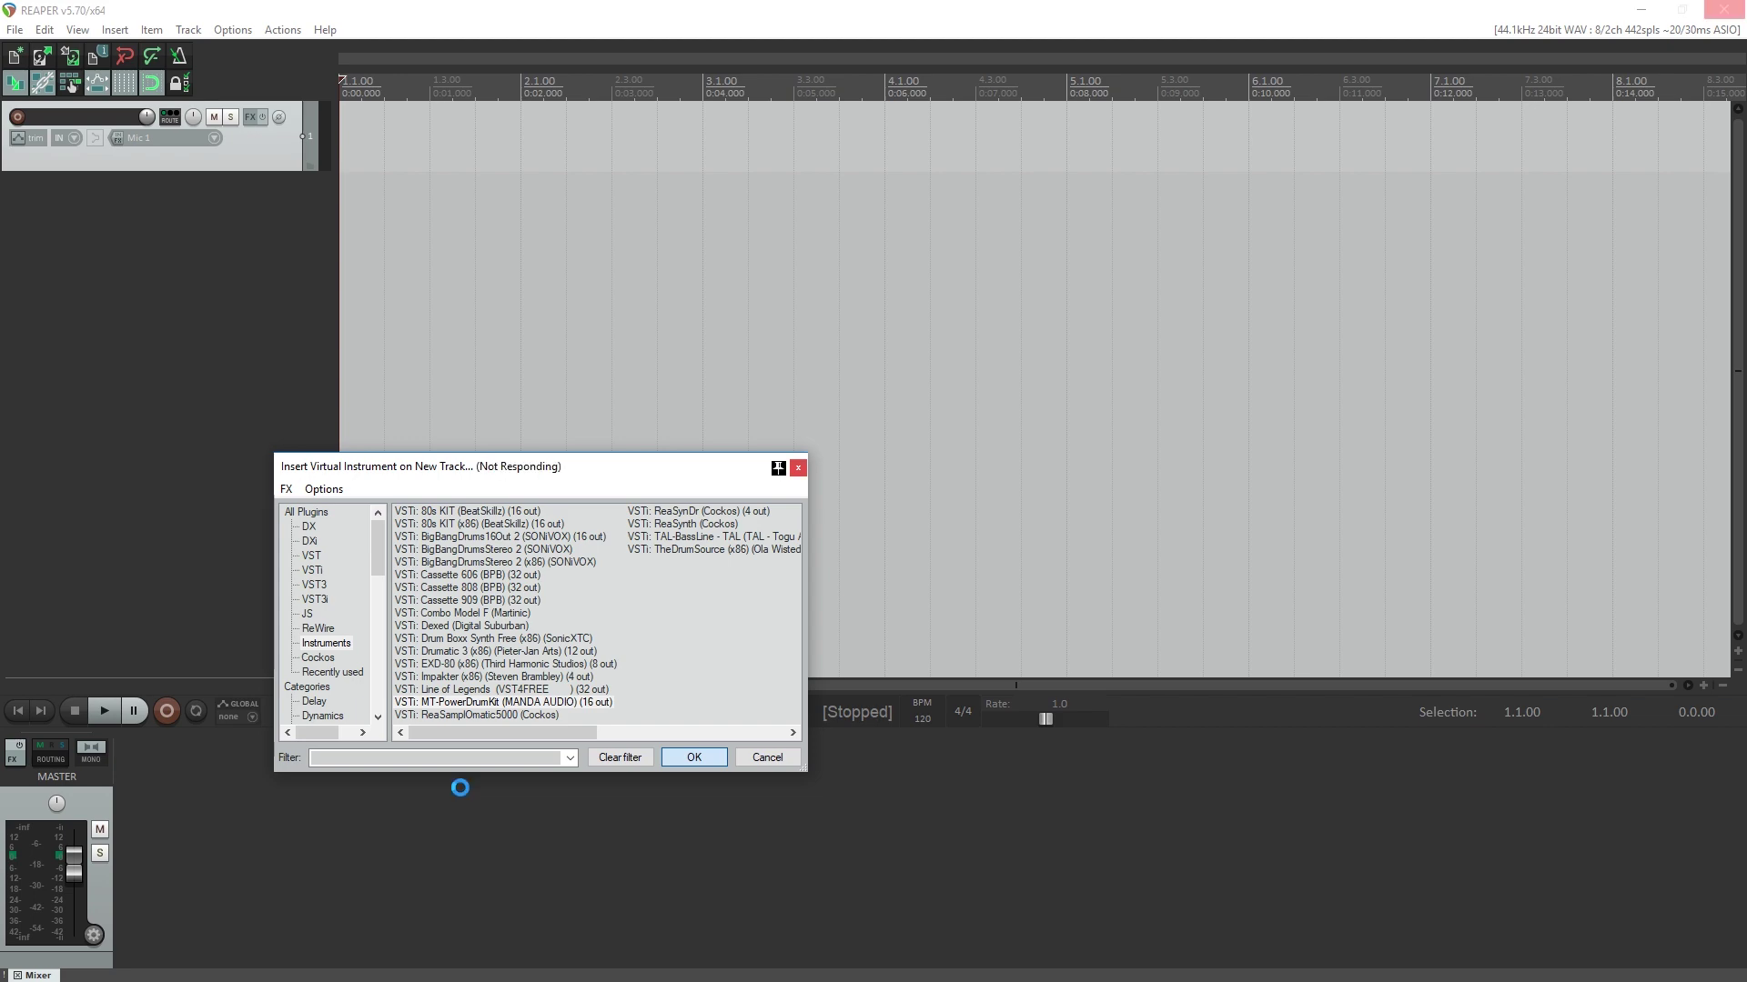
pyautogui.click(926, 614)
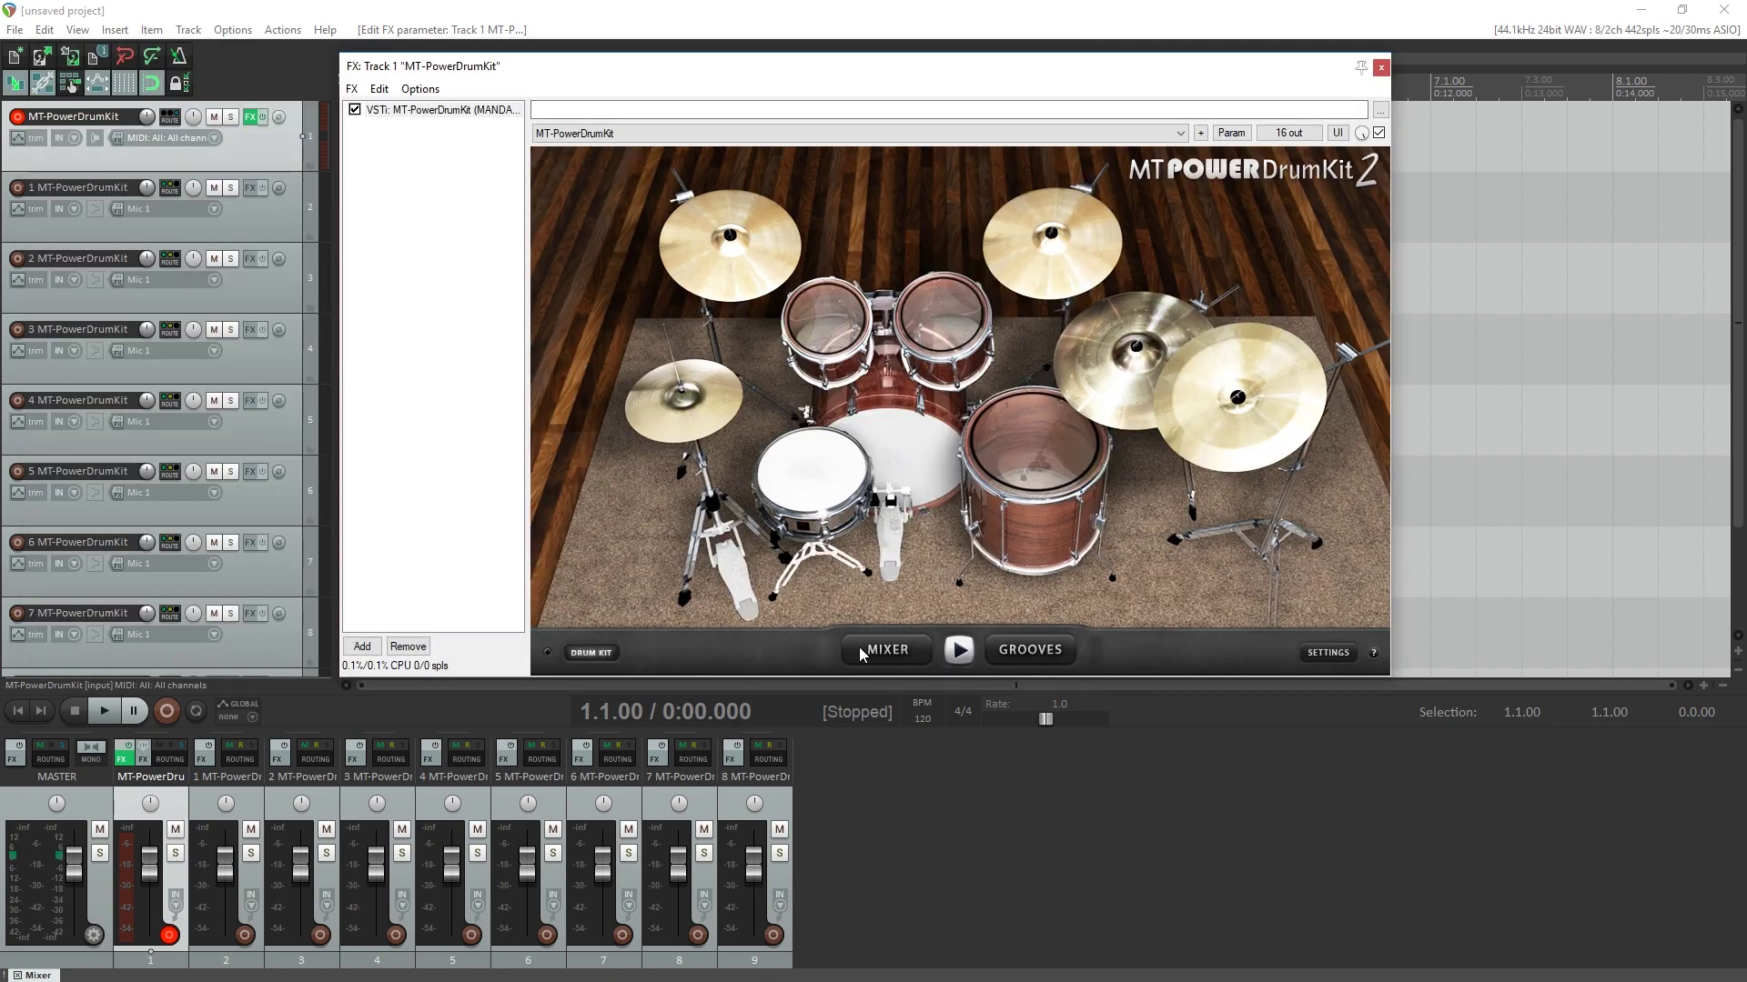
# In the drum kit's mixer, route Snare and Side-Stick to Out 2 and both hi-hats to Out 3.
pyautogui.click(882, 649)
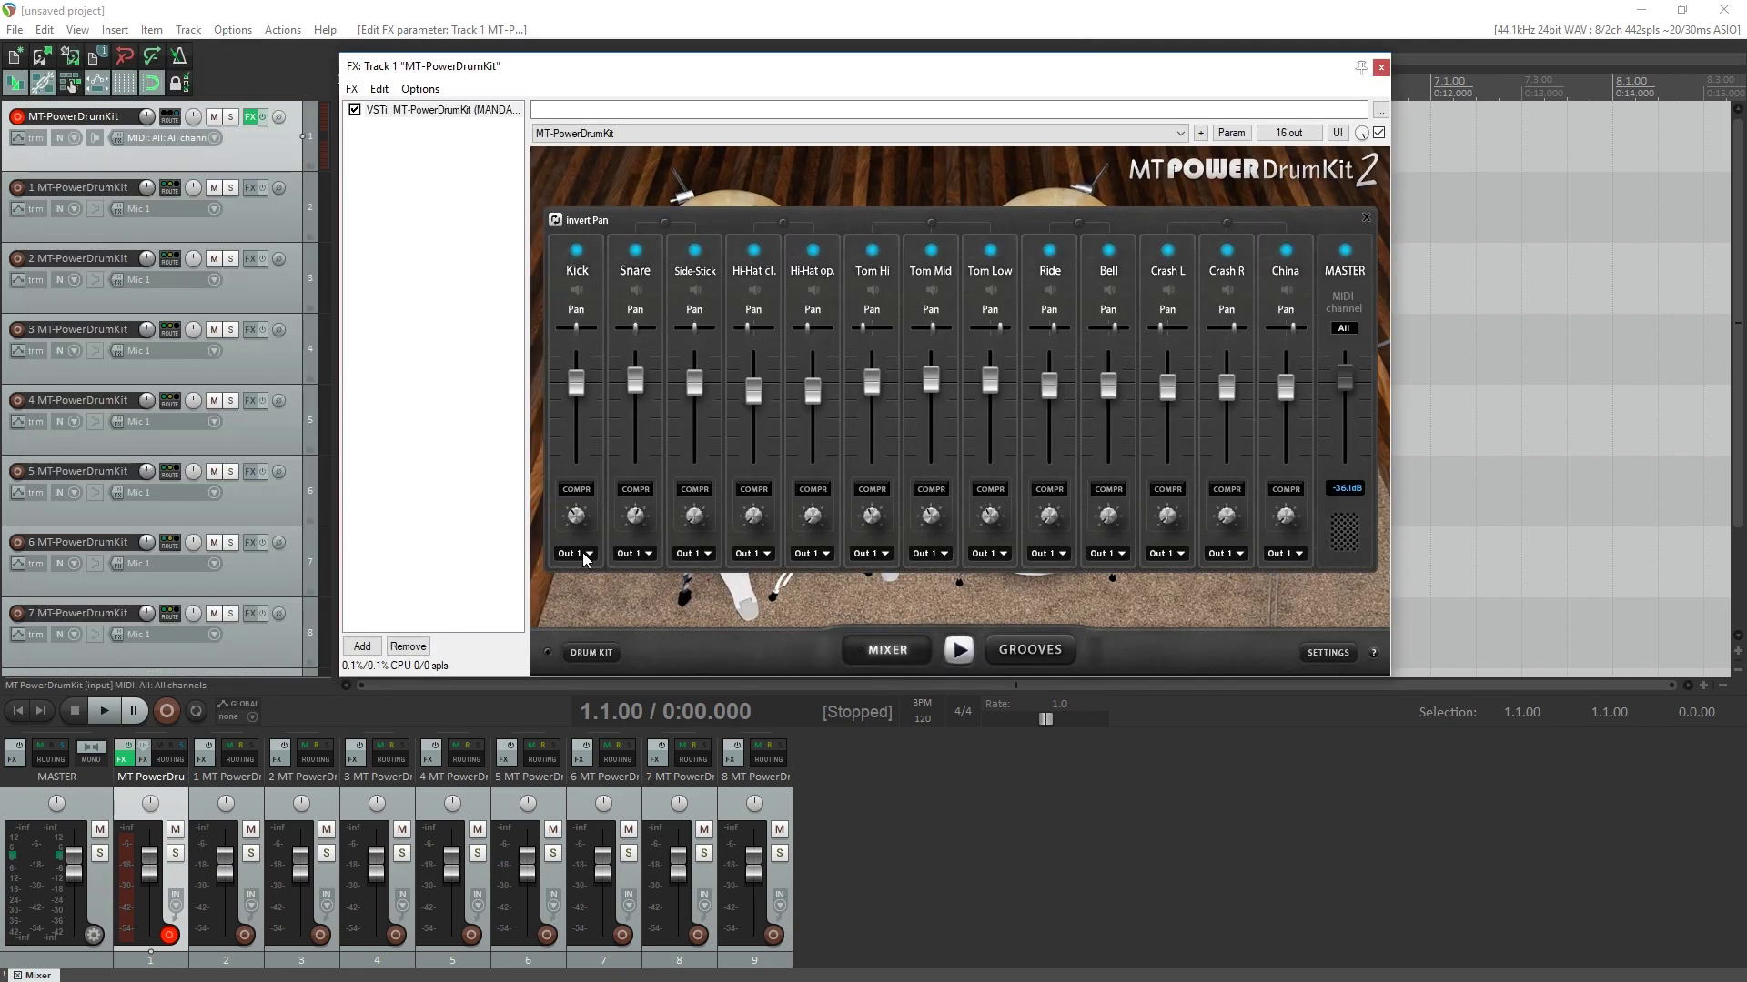
pyautogui.click(637, 554)
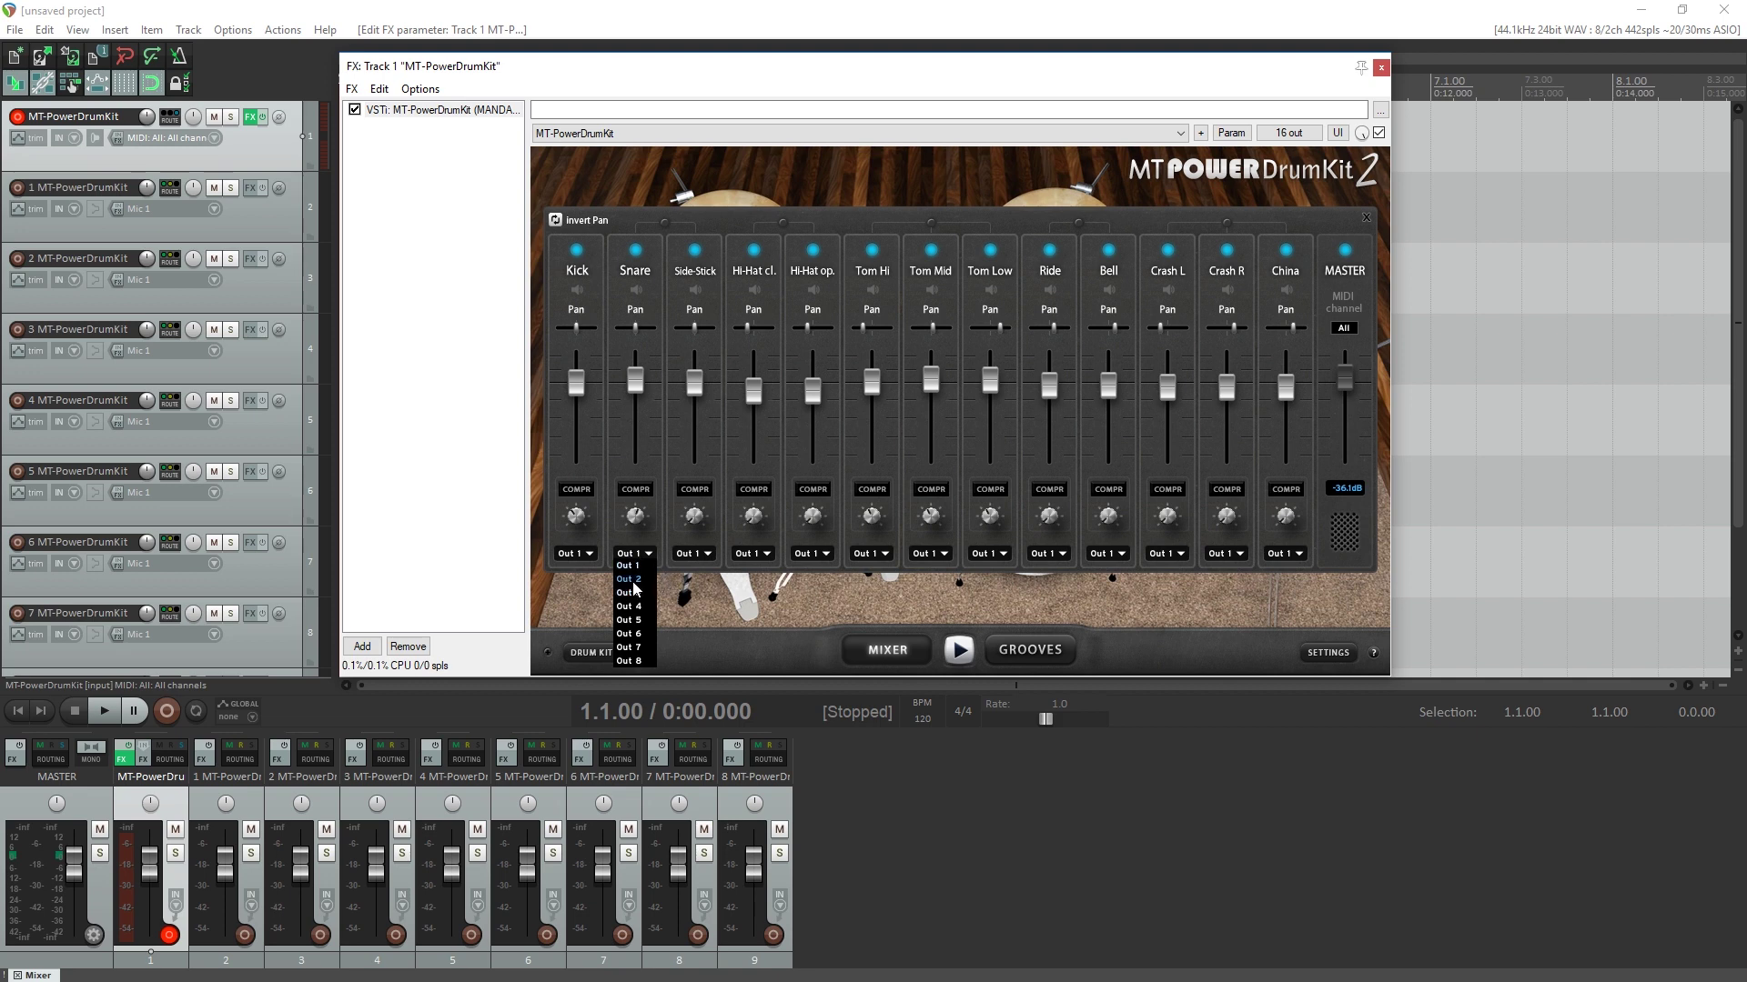
pyautogui.click(634, 580)
pyautogui.click(691, 554)
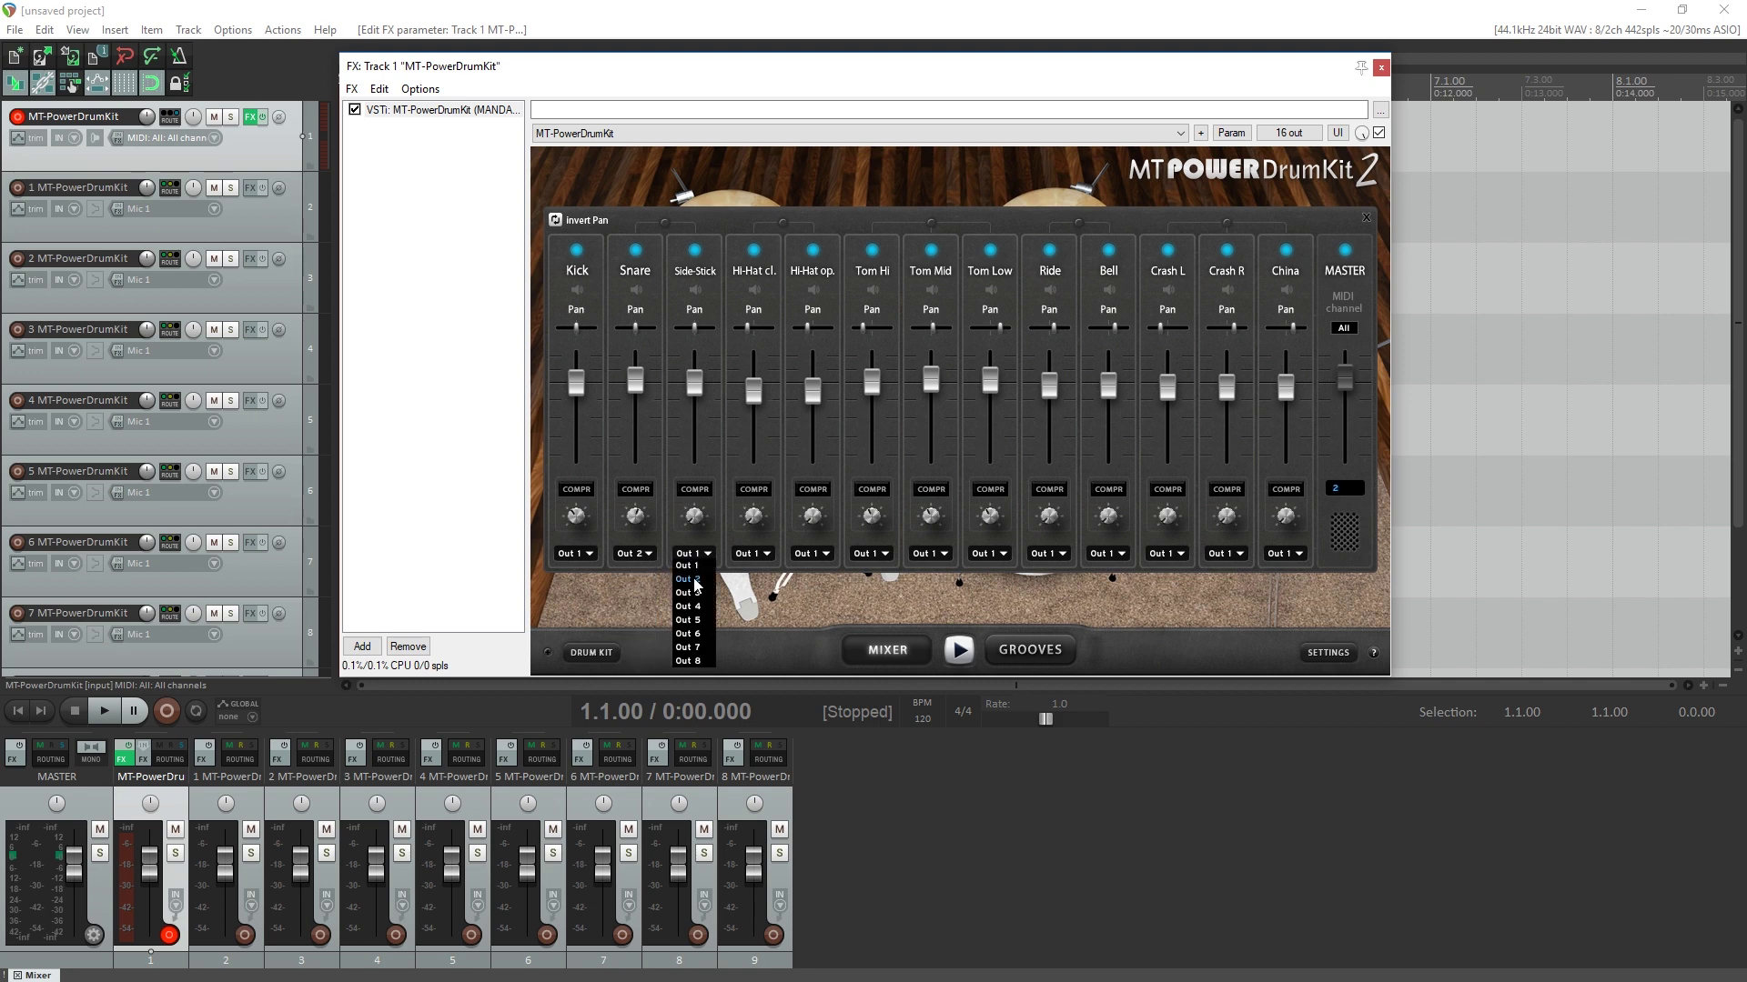
pyautogui.click(696, 580)
pyautogui.click(753, 554)
pyautogui.click(743, 593)
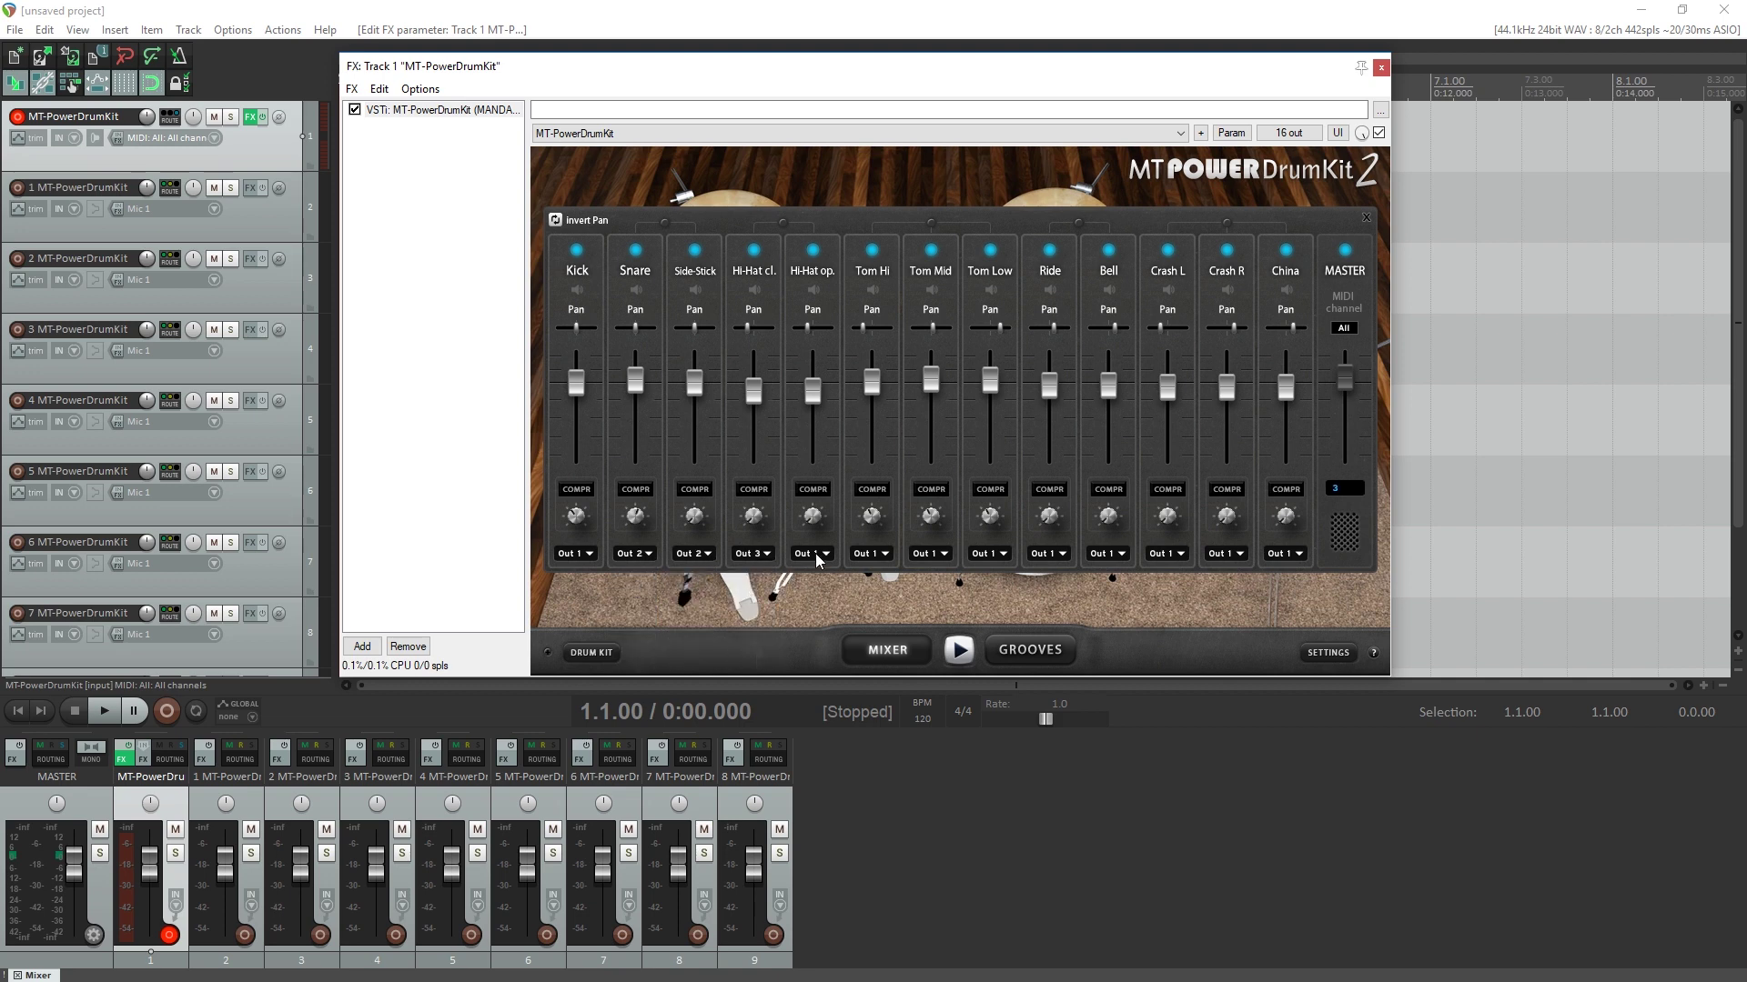
pyautogui.click(818, 557)
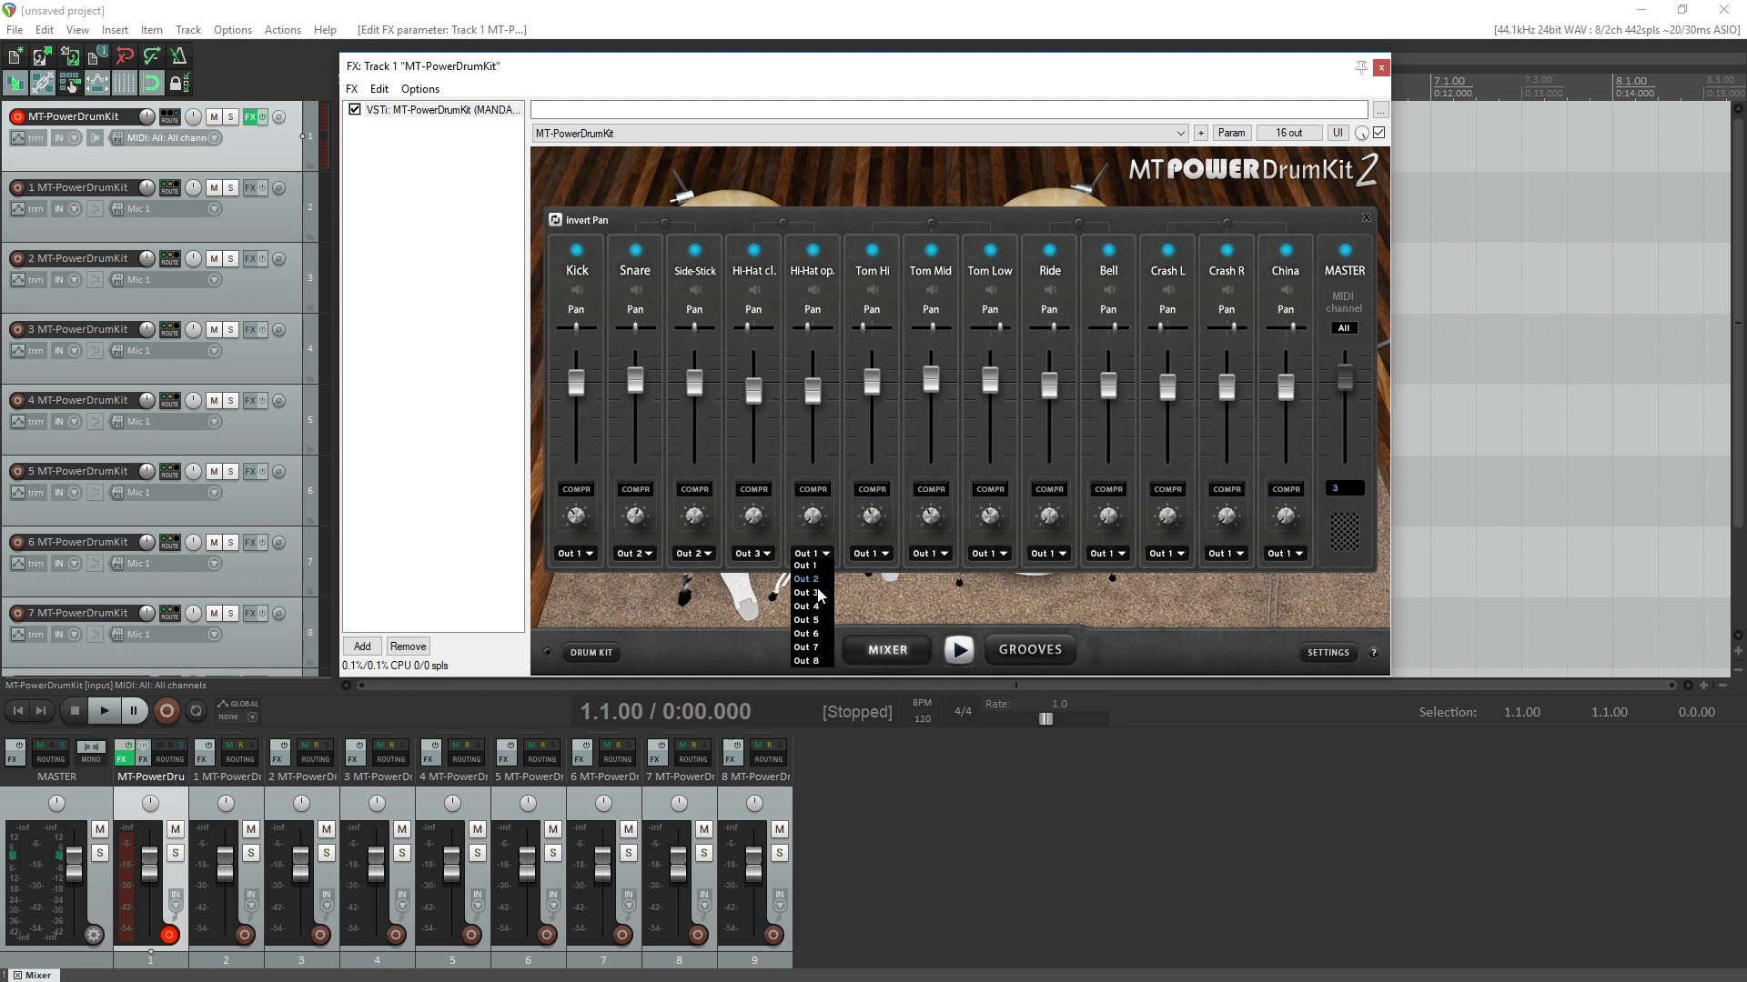
pyautogui.click(819, 593)
# Route Tom Hi, Tom Mid and Tom Low to Out 4–6, and Ride and Bell to Out 7.
pyautogui.click(869, 555)
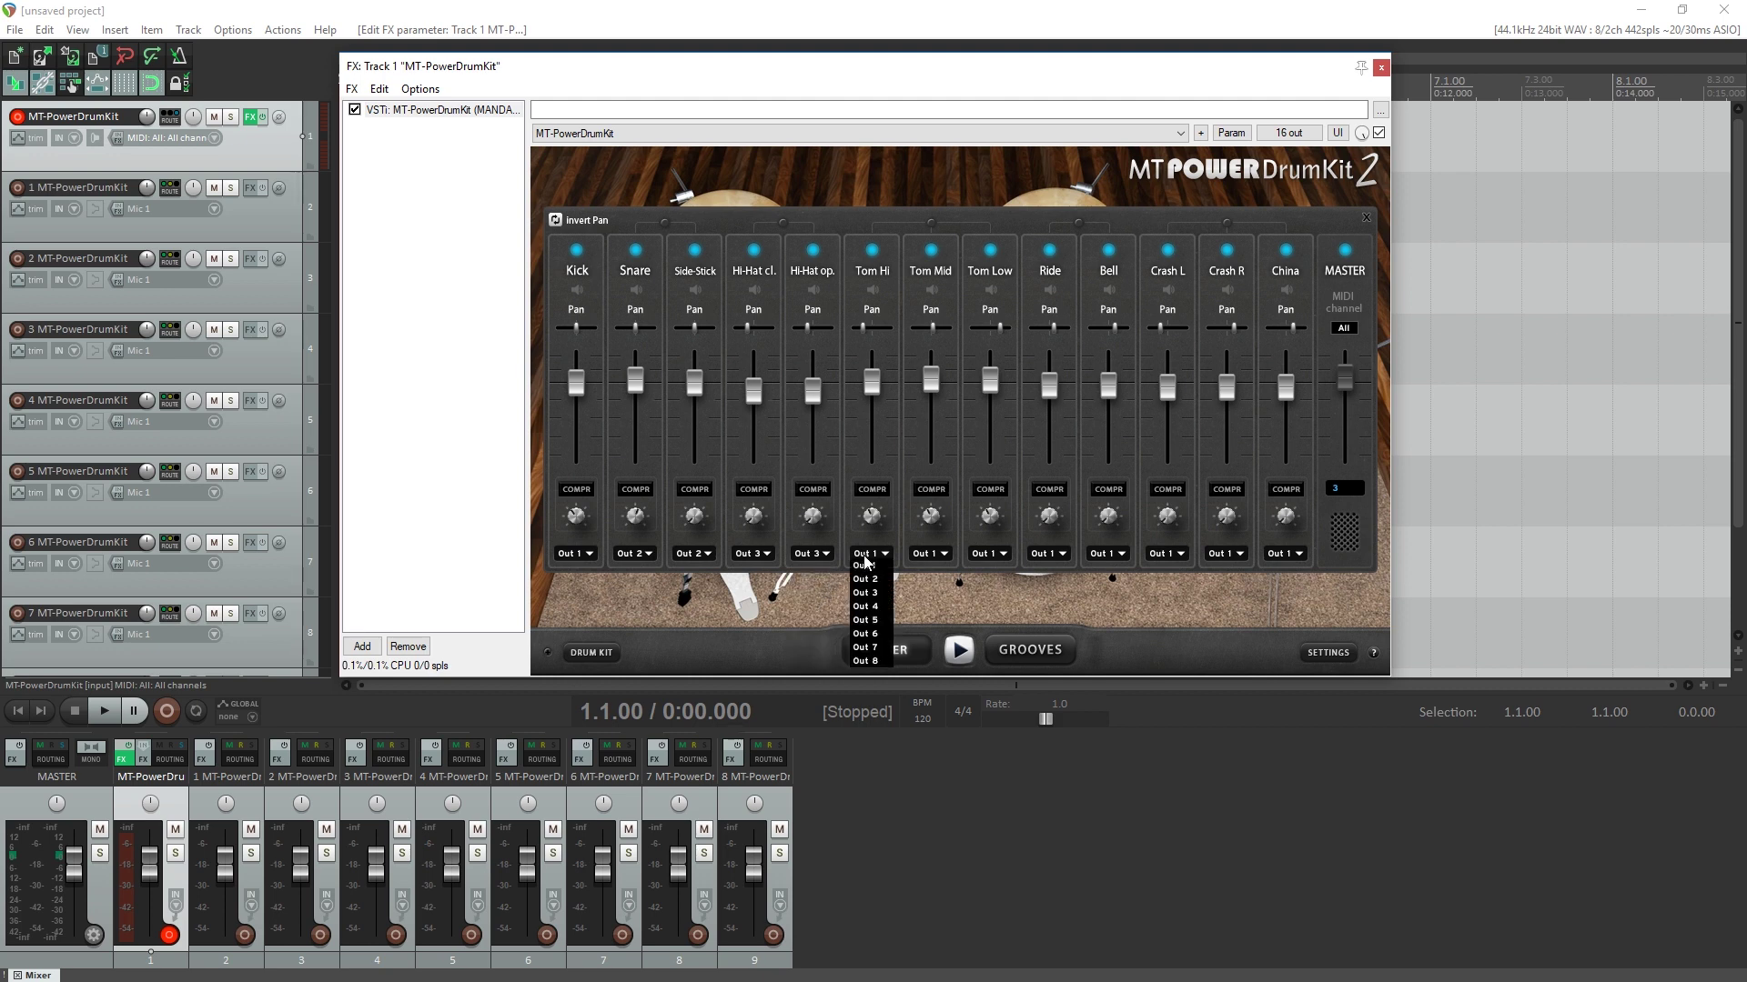
pyautogui.click(865, 606)
pyautogui.click(930, 553)
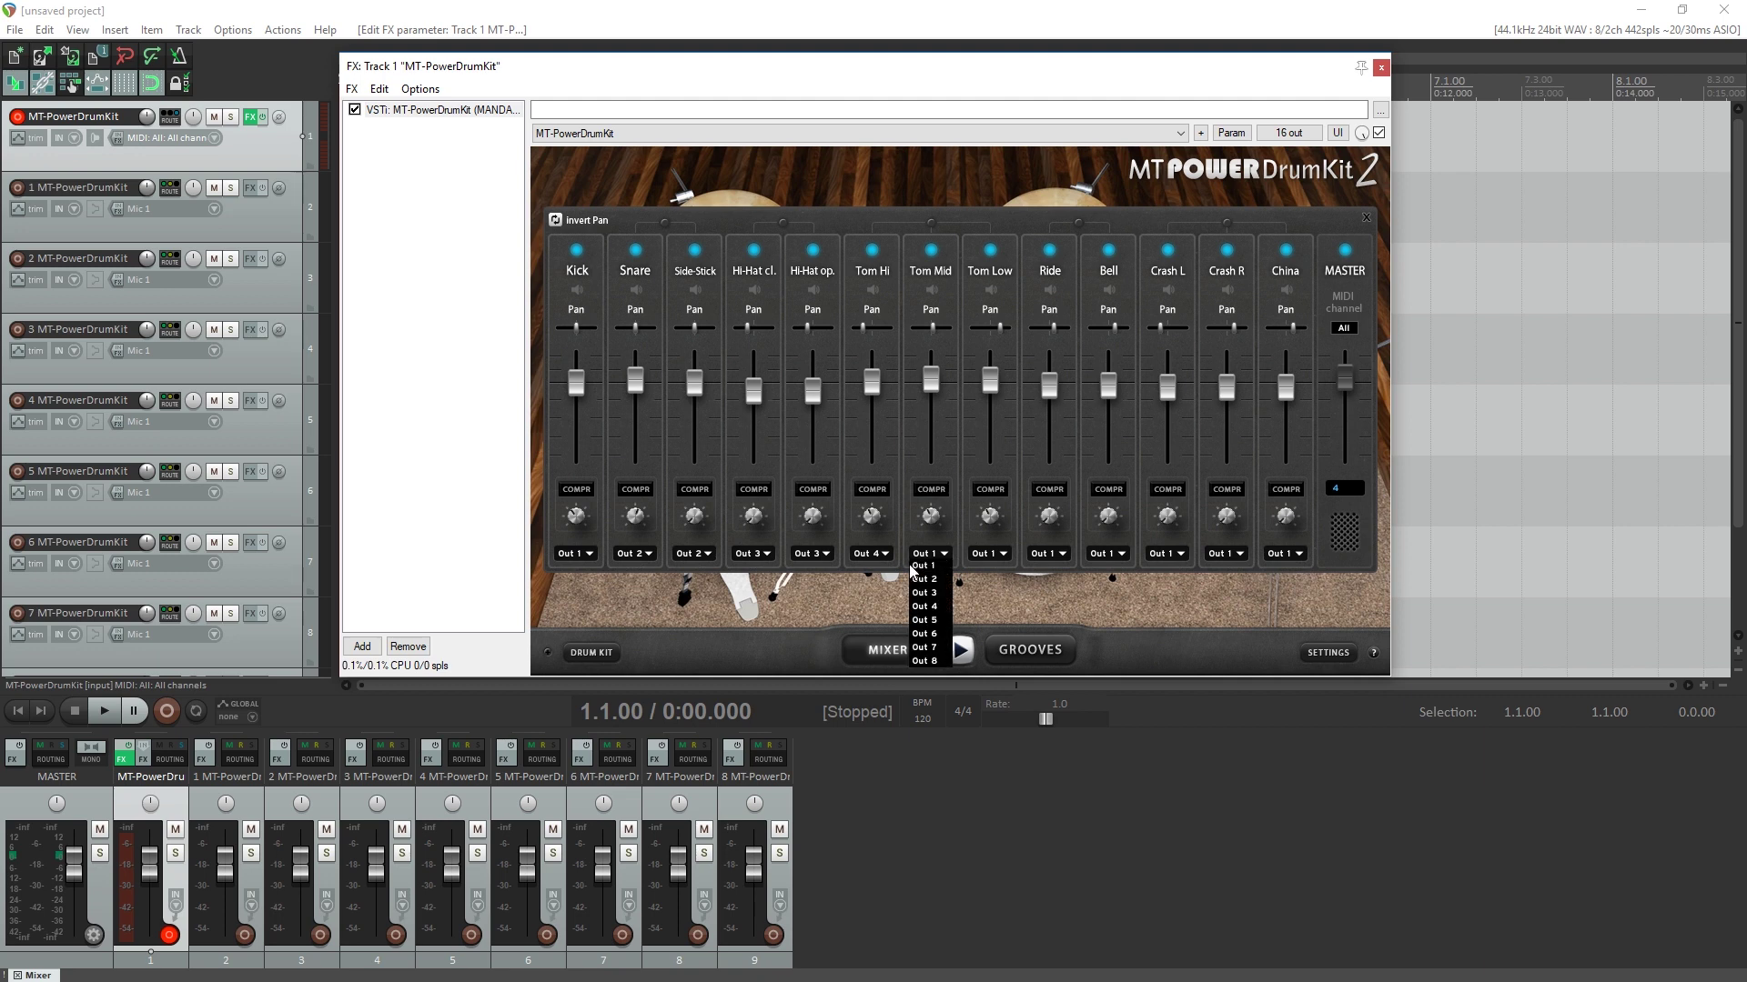
pyautogui.click(920, 619)
pyautogui.click(989, 553)
pyautogui.click(980, 634)
pyautogui.click(1048, 554)
pyautogui.click(1039, 646)
pyautogui.click(1107, 553)
pyautogui.click(1121, 648)
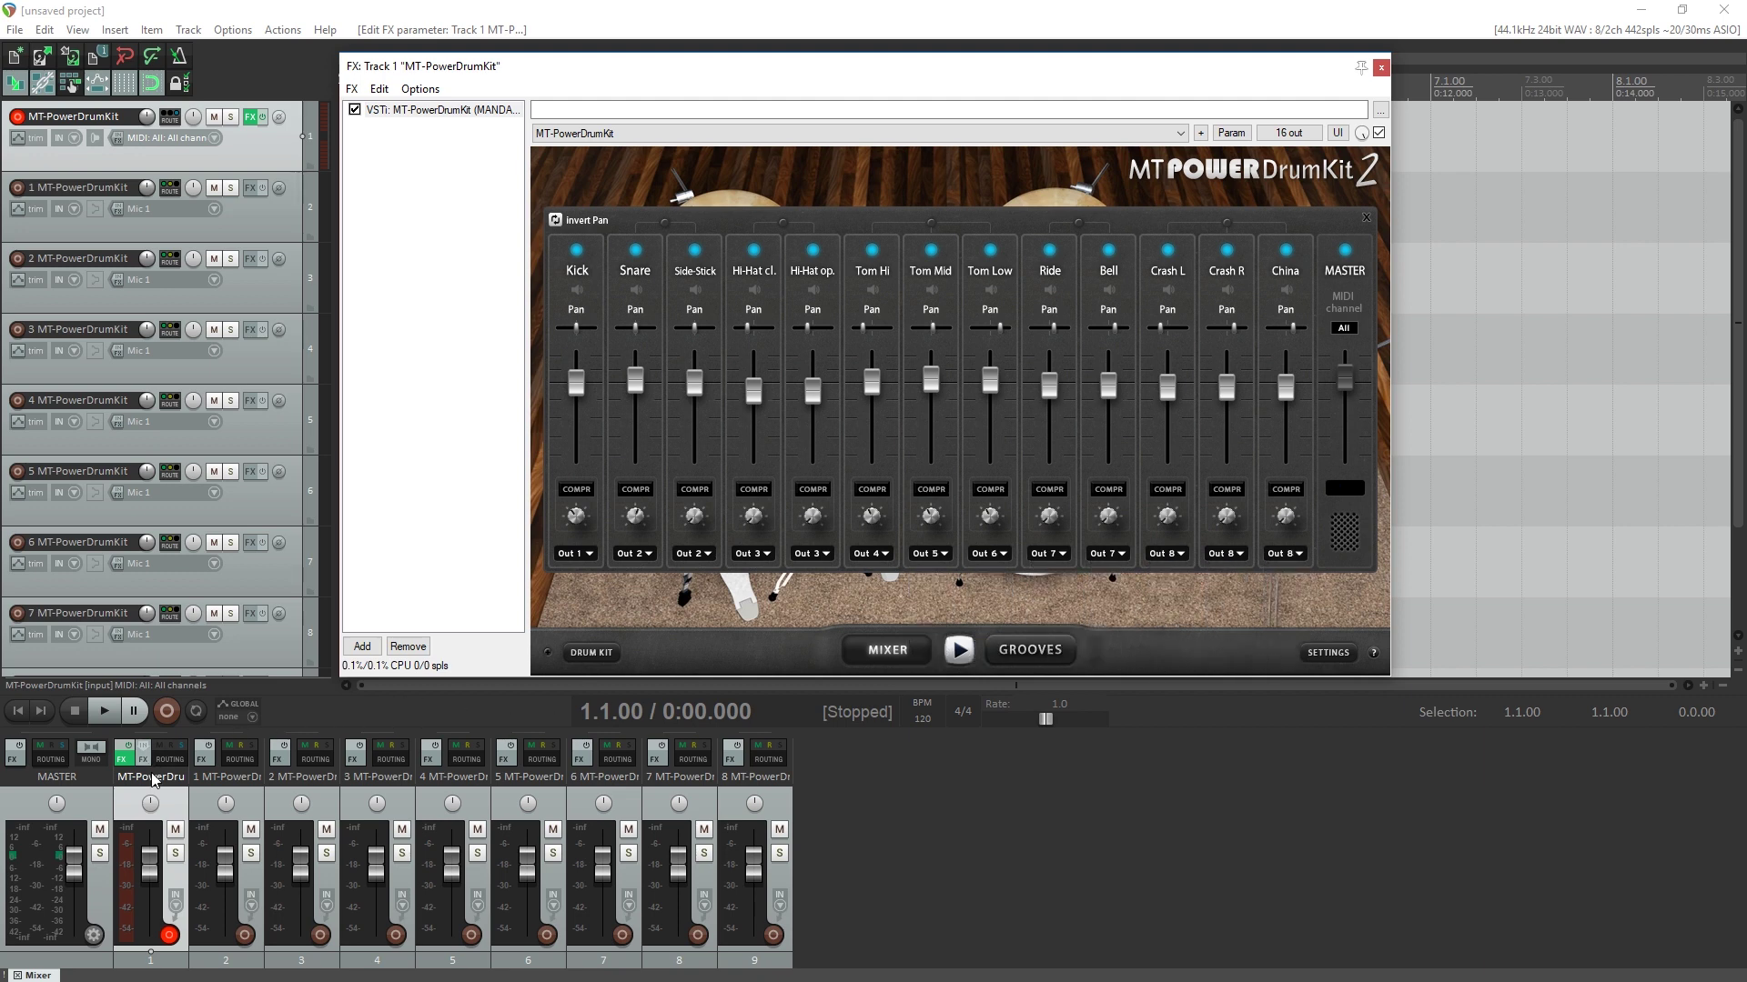
# Type the drum names into the output tracks in turn, from Kick and Snare through Tom Mid and Ride.
pyautogui.doubleClick(232, 778)
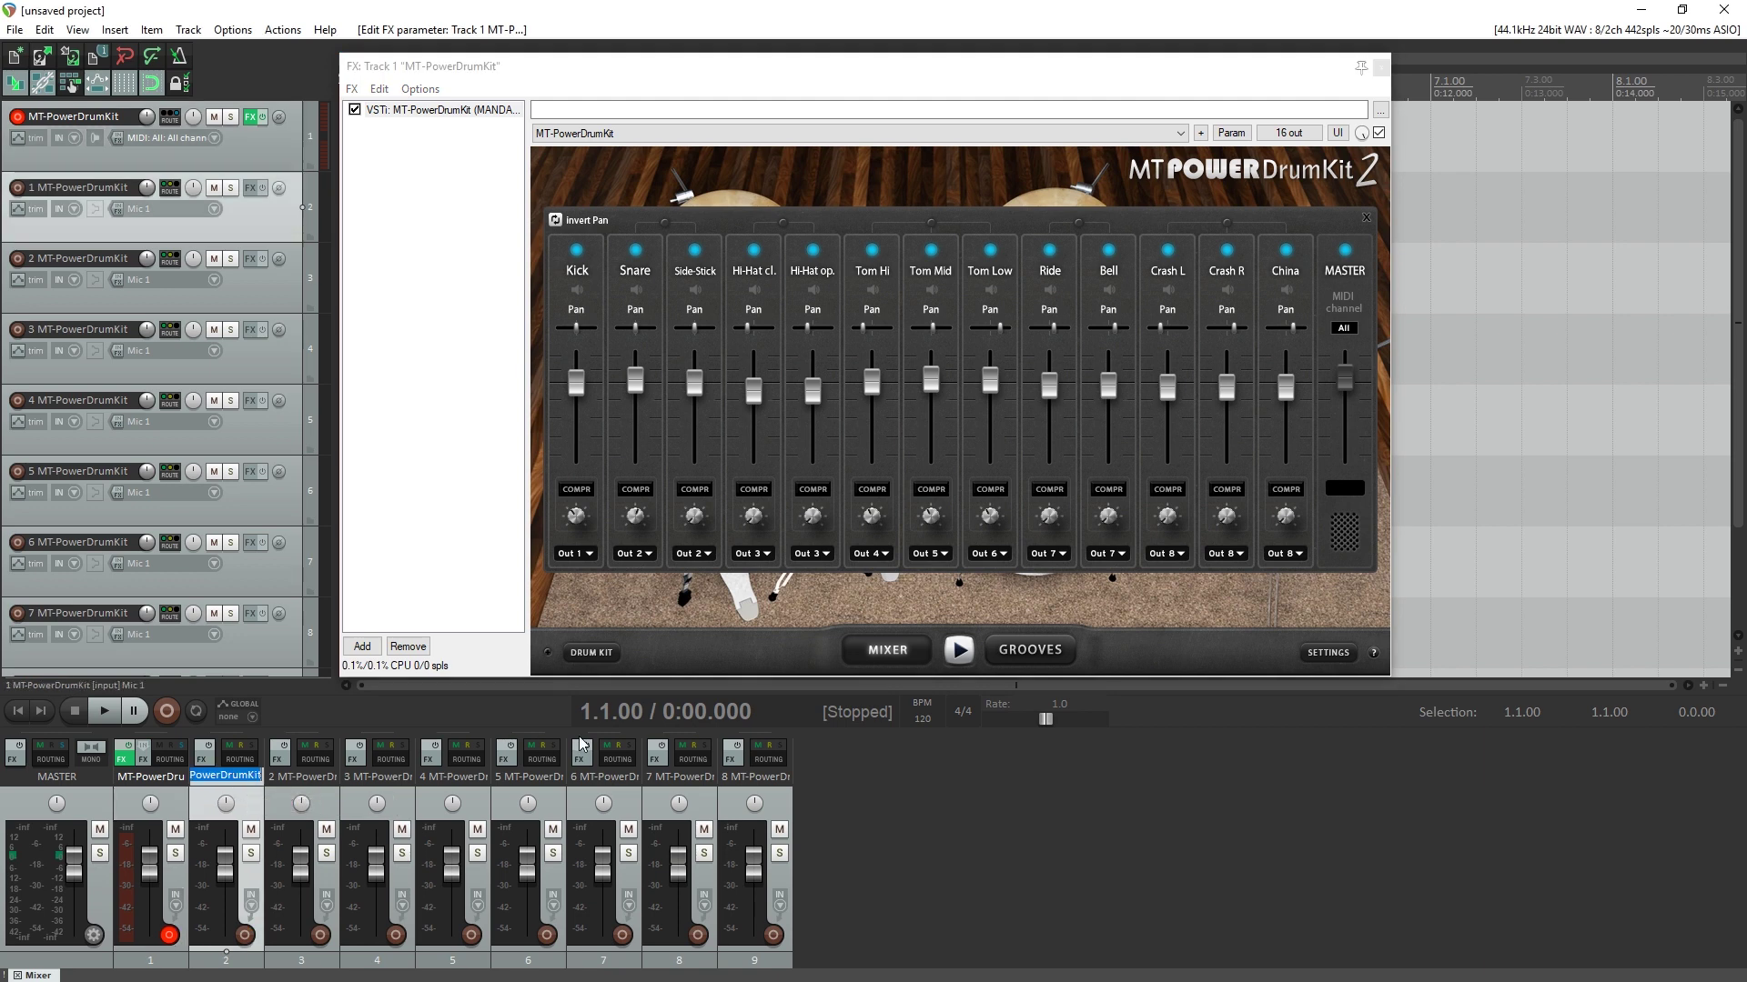
pyautogui.press('Tab')
pyautogui.write('Sn')
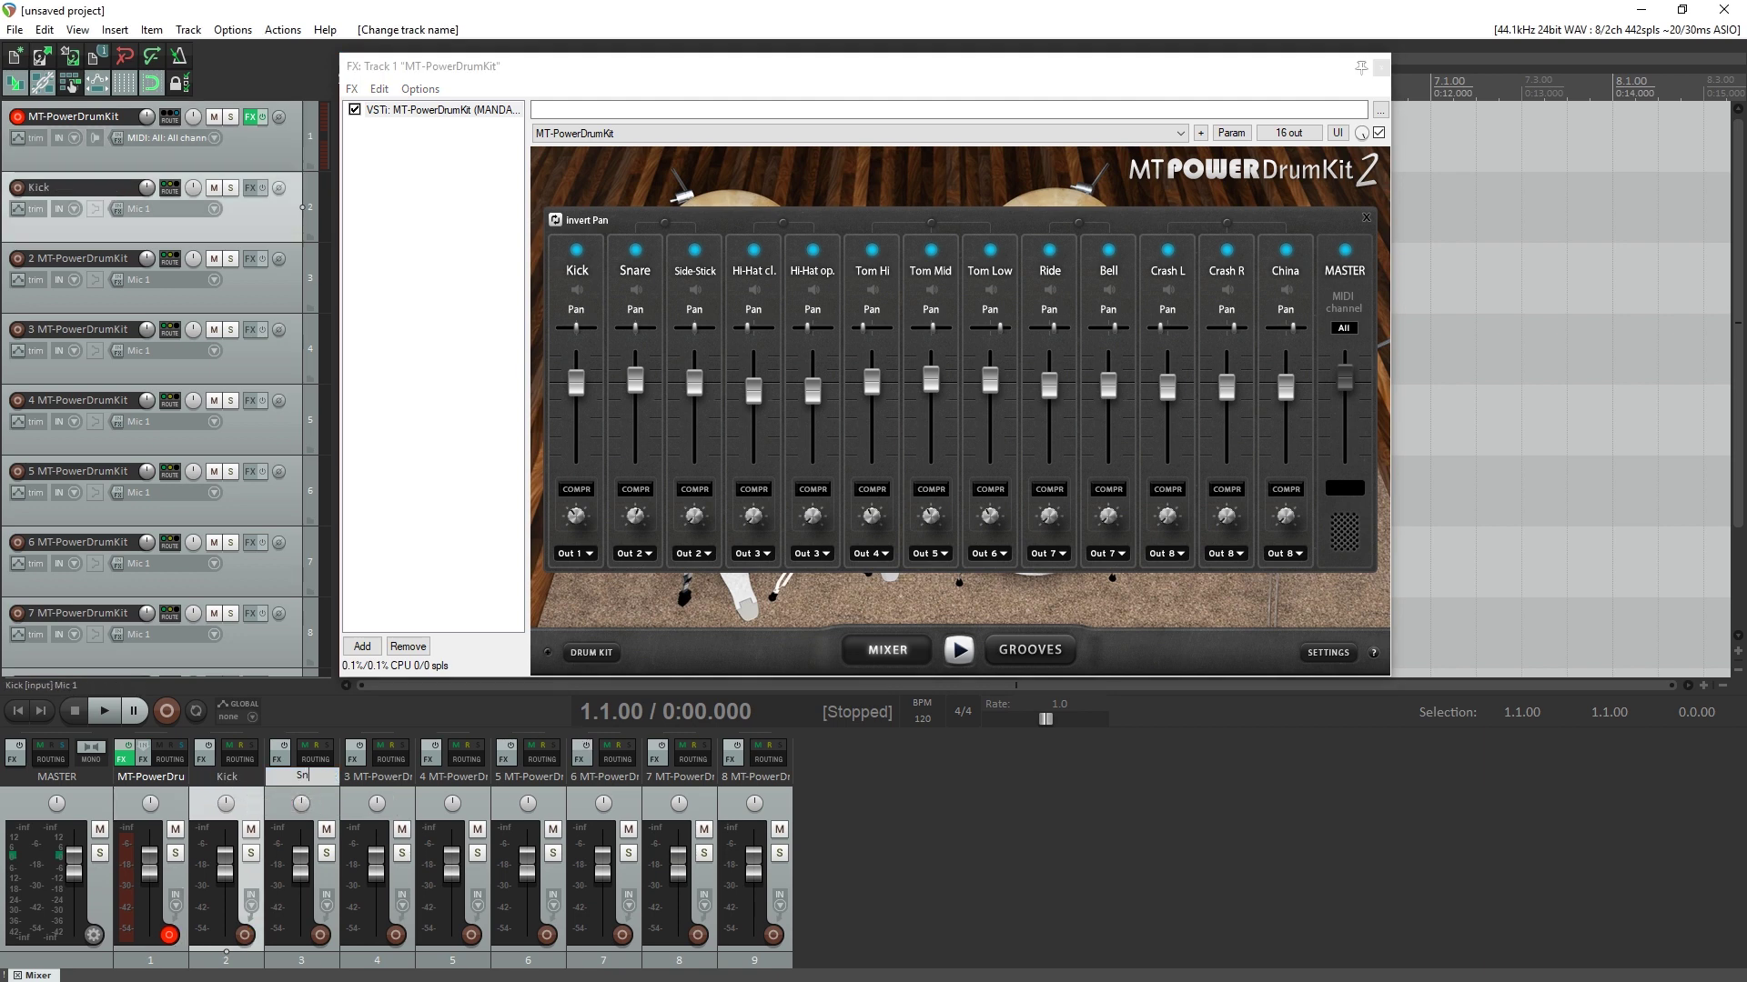
pyautogui.write('are')
pyautogui.press('Tab')
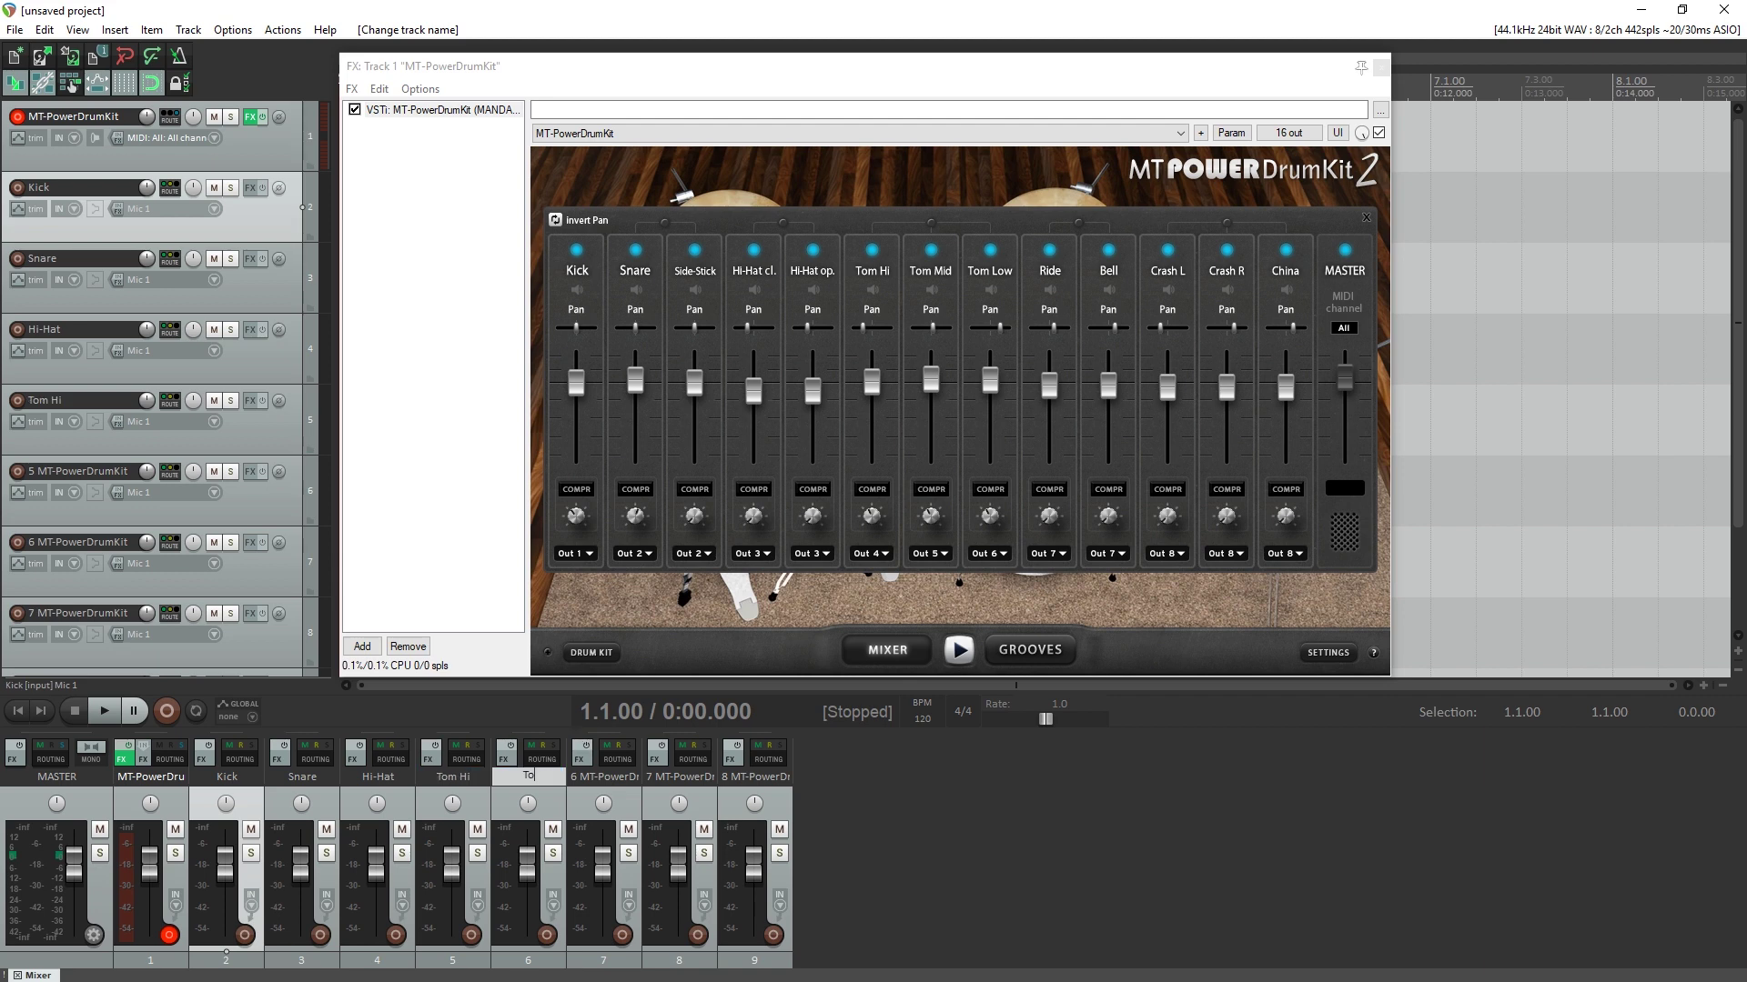
pyautogui.press('Tab')
pyautogui.write('TomRide')
pyautogui.press('Tab')
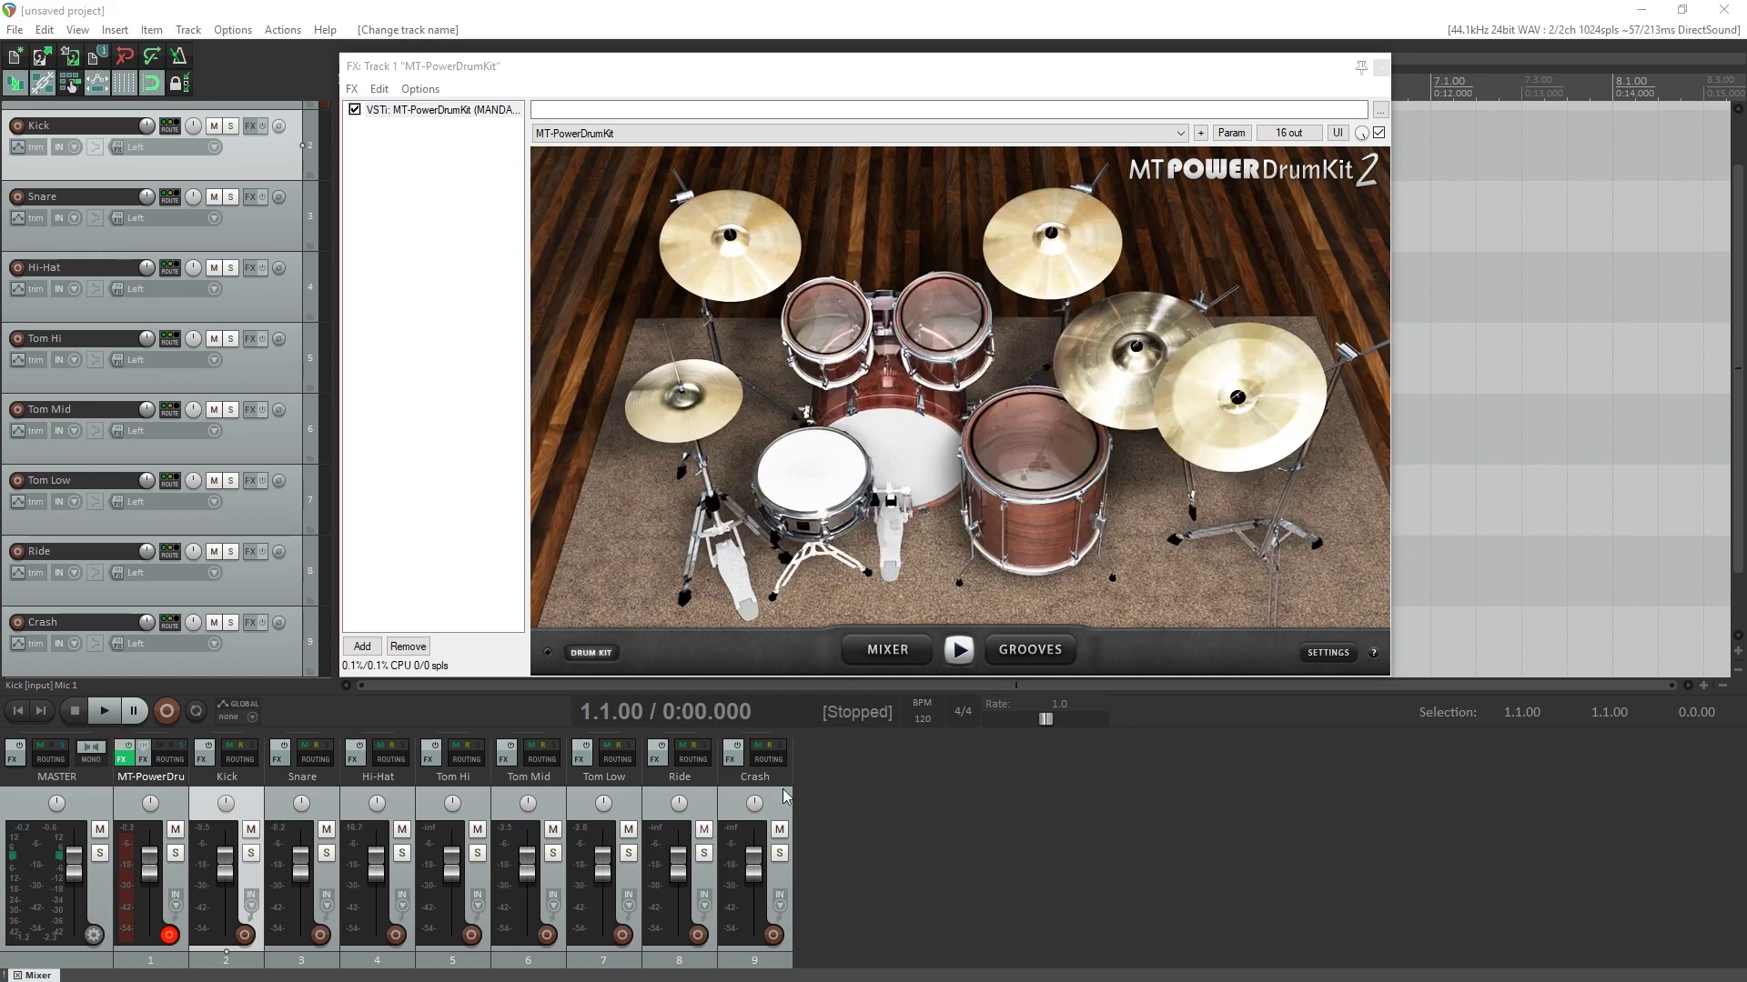
# Build a Composer sequence of Intro 11, Groove 07, Fill 07 and Fill 02.
pyautogui.click(1029, 649)
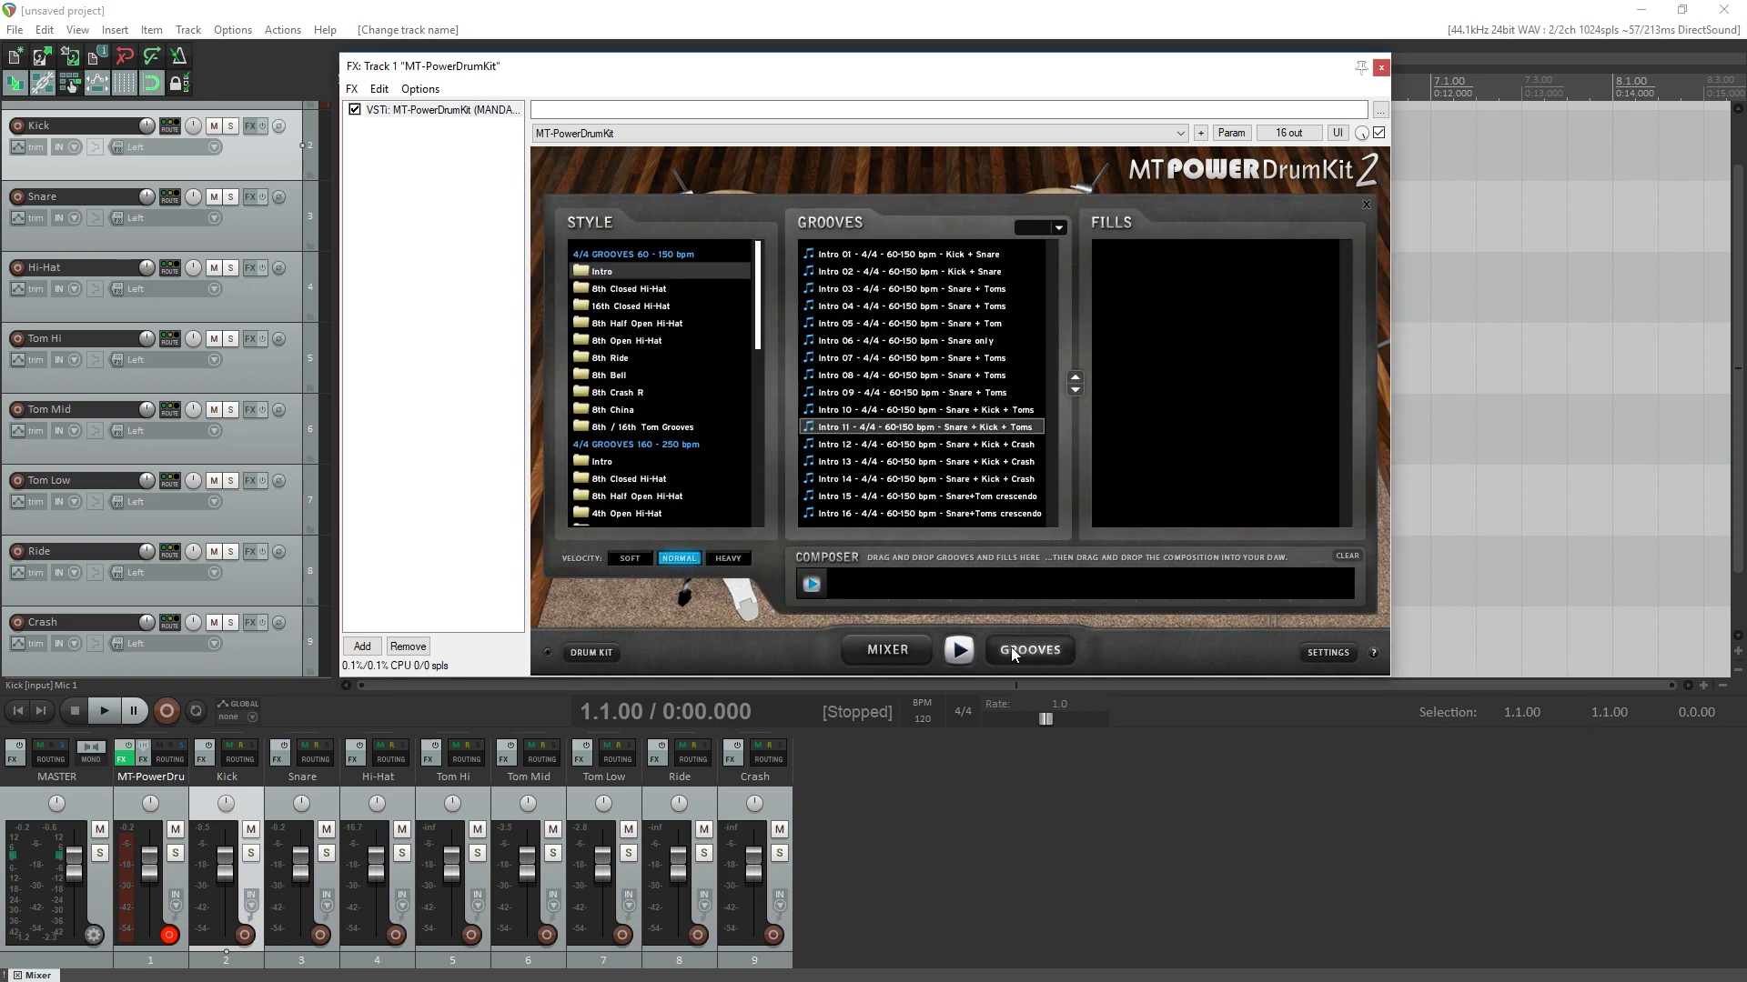
pyautogui.click(910, 427)
pyautogui.moveTo(910, 428); pyautogui.dragTo(835, 586)
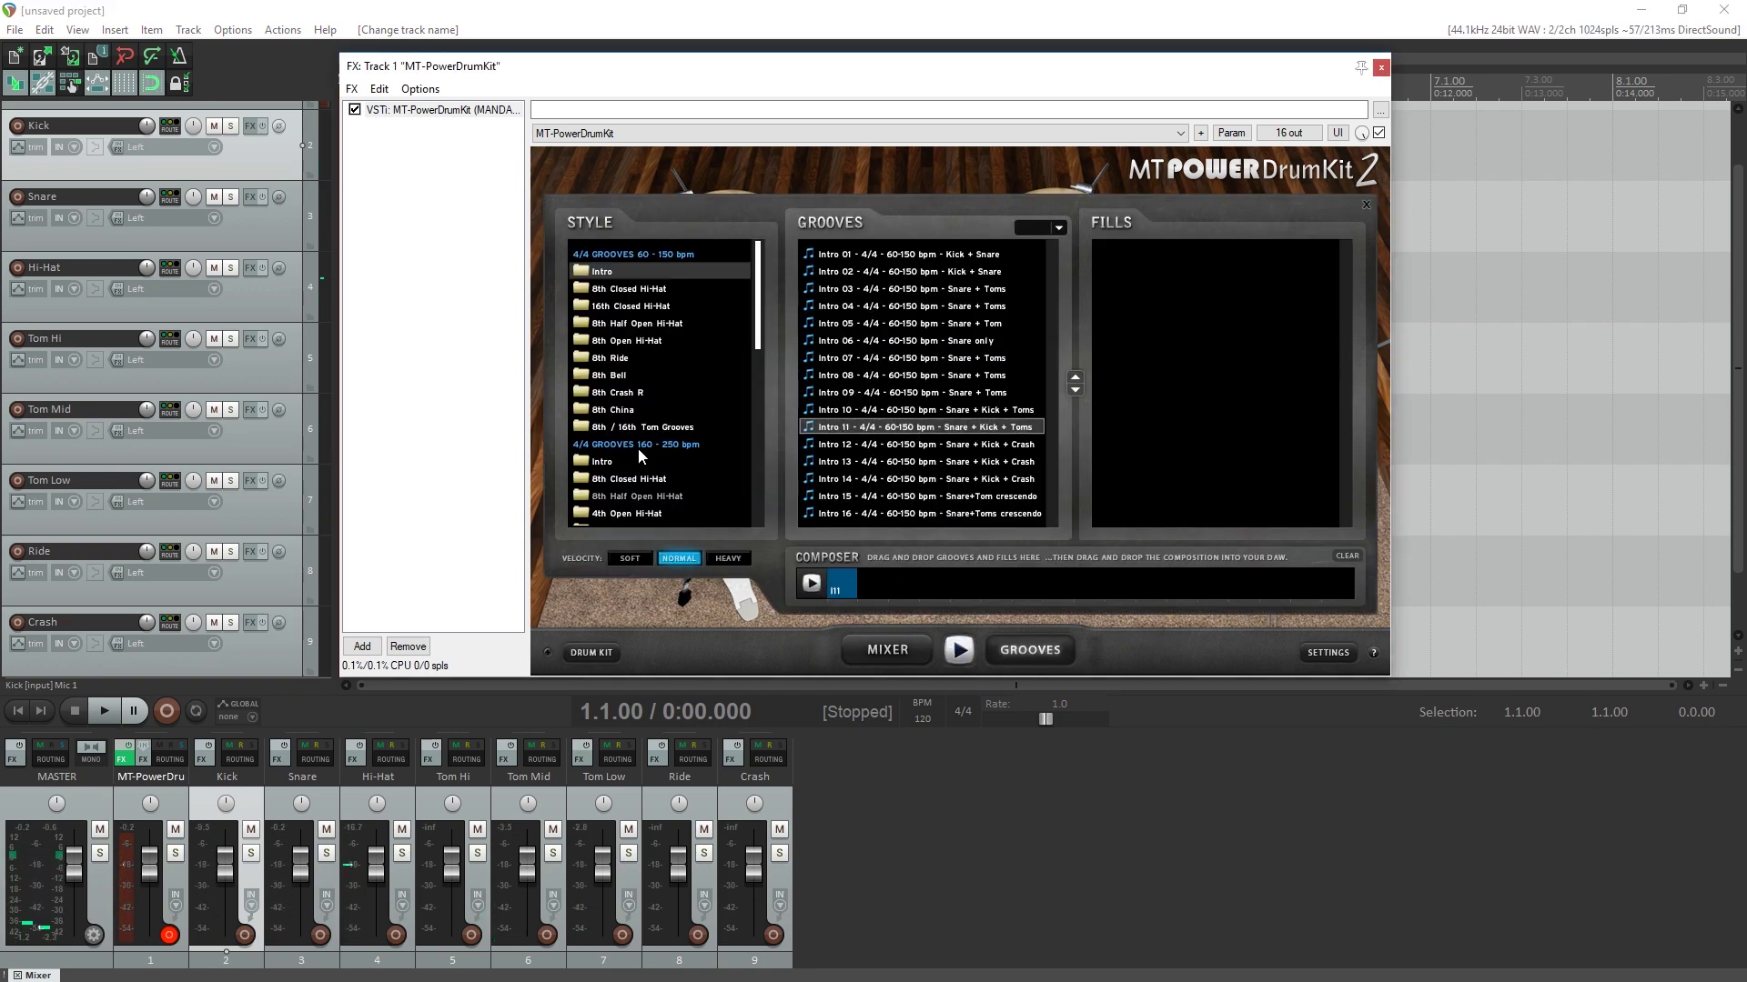
pyautogui.click(623, 340)
pyautogui.click(905, 358)
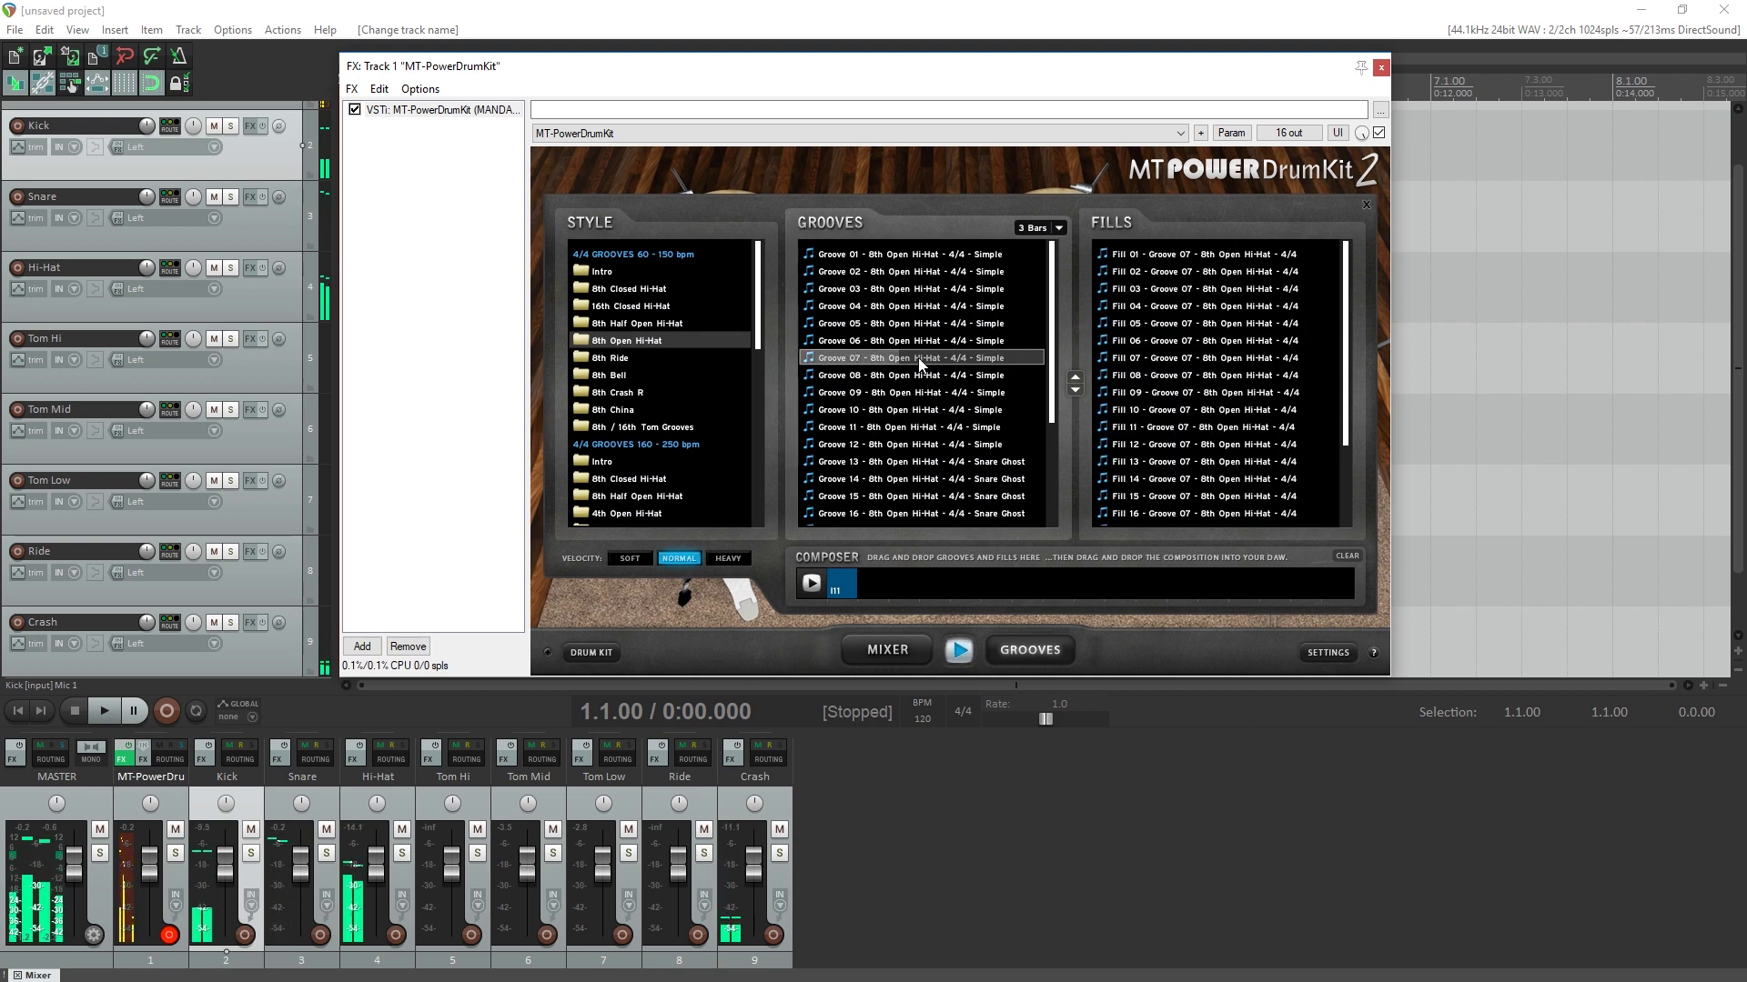
pyautogui.moveTo(882, 585); pyautogui.dragTo(887, 585)
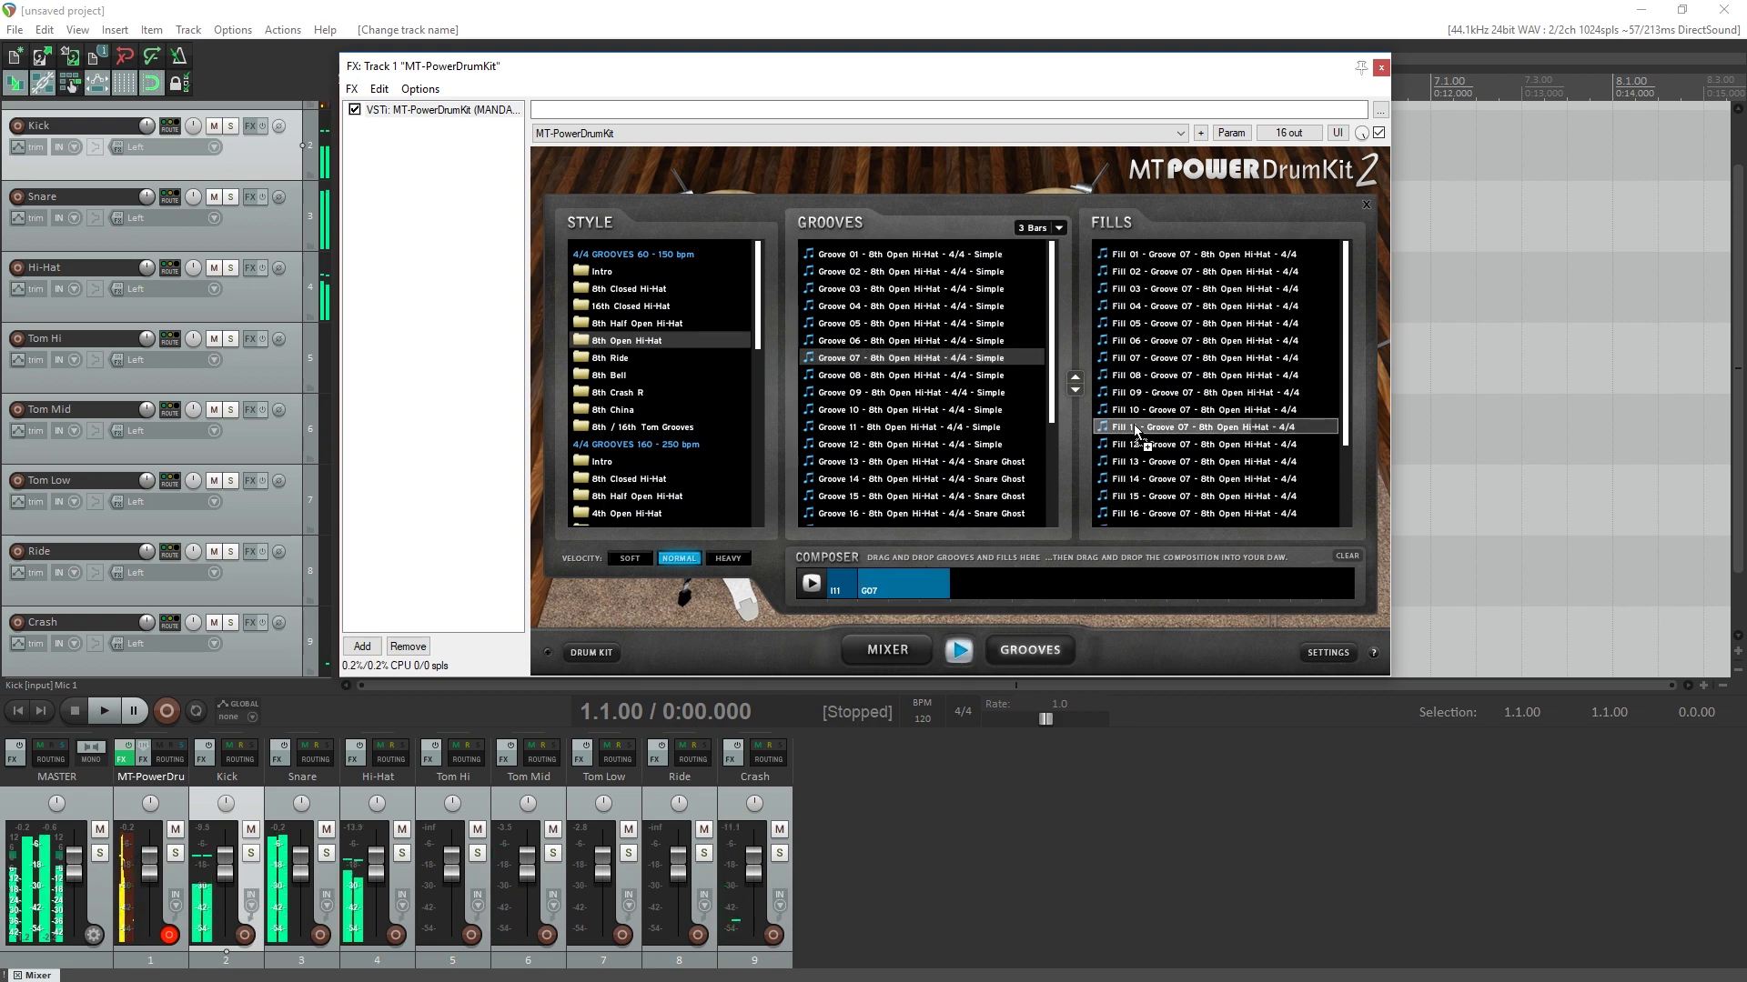
pyautogui.moveTo(1171, 366); pyautogui.dragTo(1001, 583)
pyautogui.moveTo(1194, 275); pyautogui.dragTo(1092, 583)
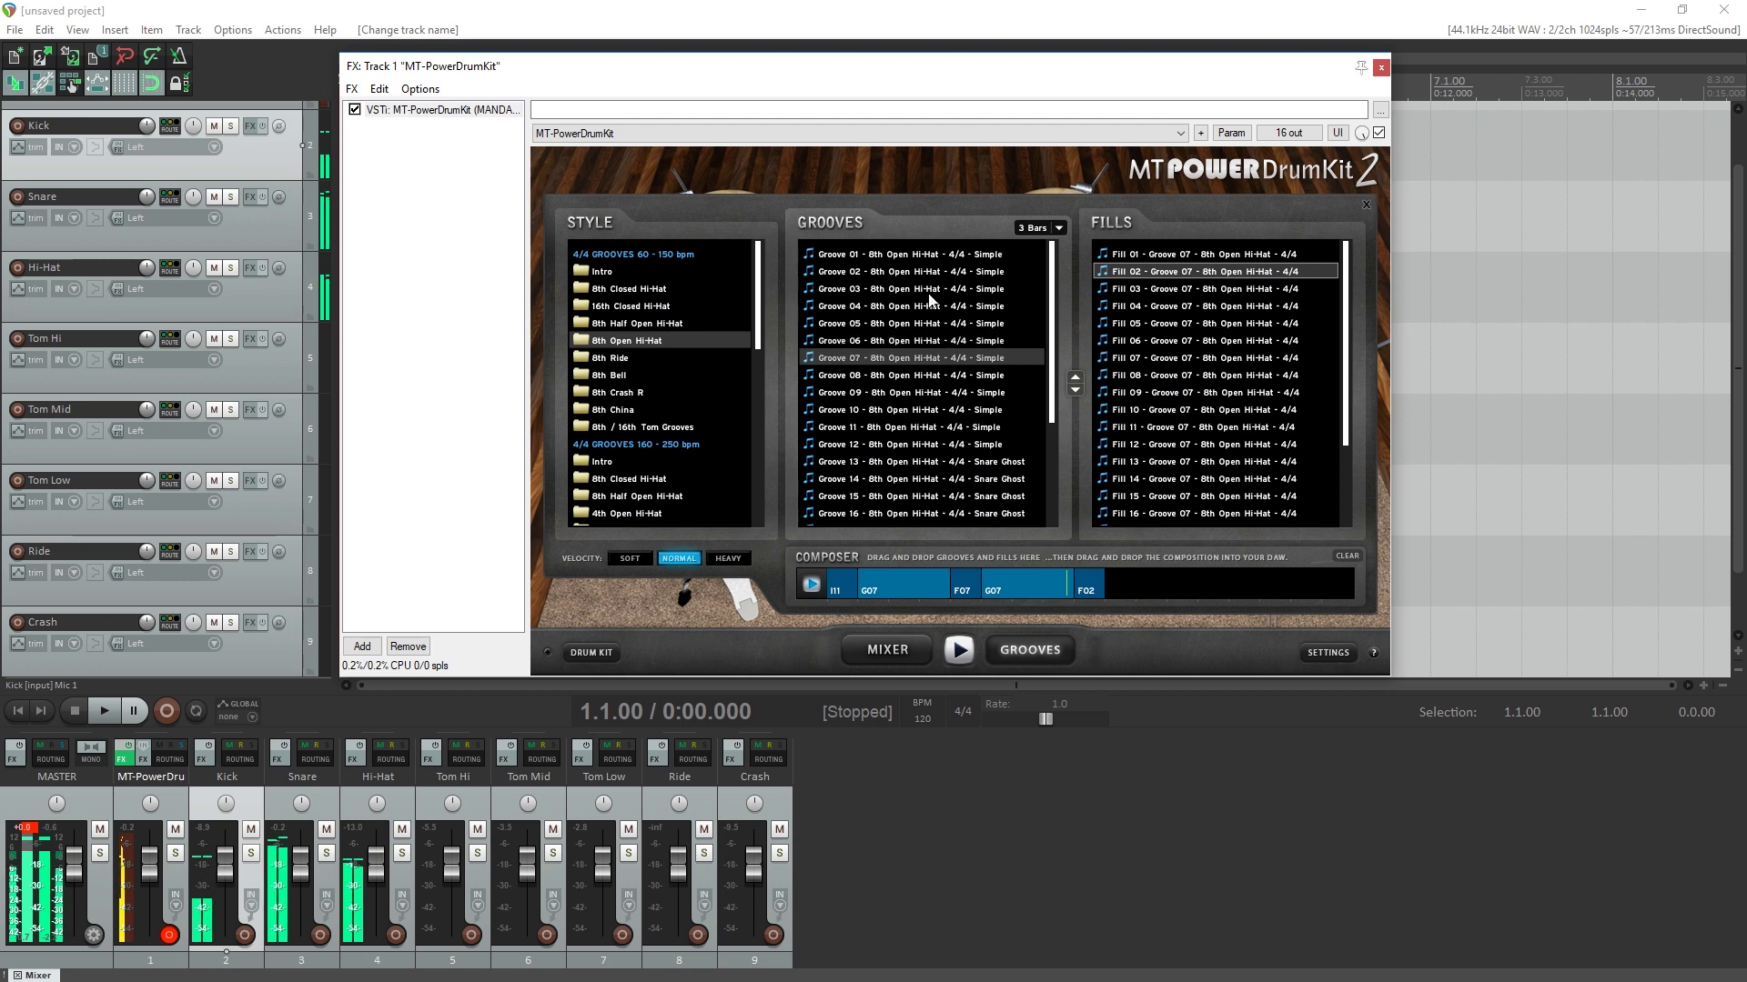
# Drop the Composer arrangement onto track 1 as a MIDI item and start playback.
pyautogui.moveTo(818, 66); pyautogui.dragTo(1047, 81)
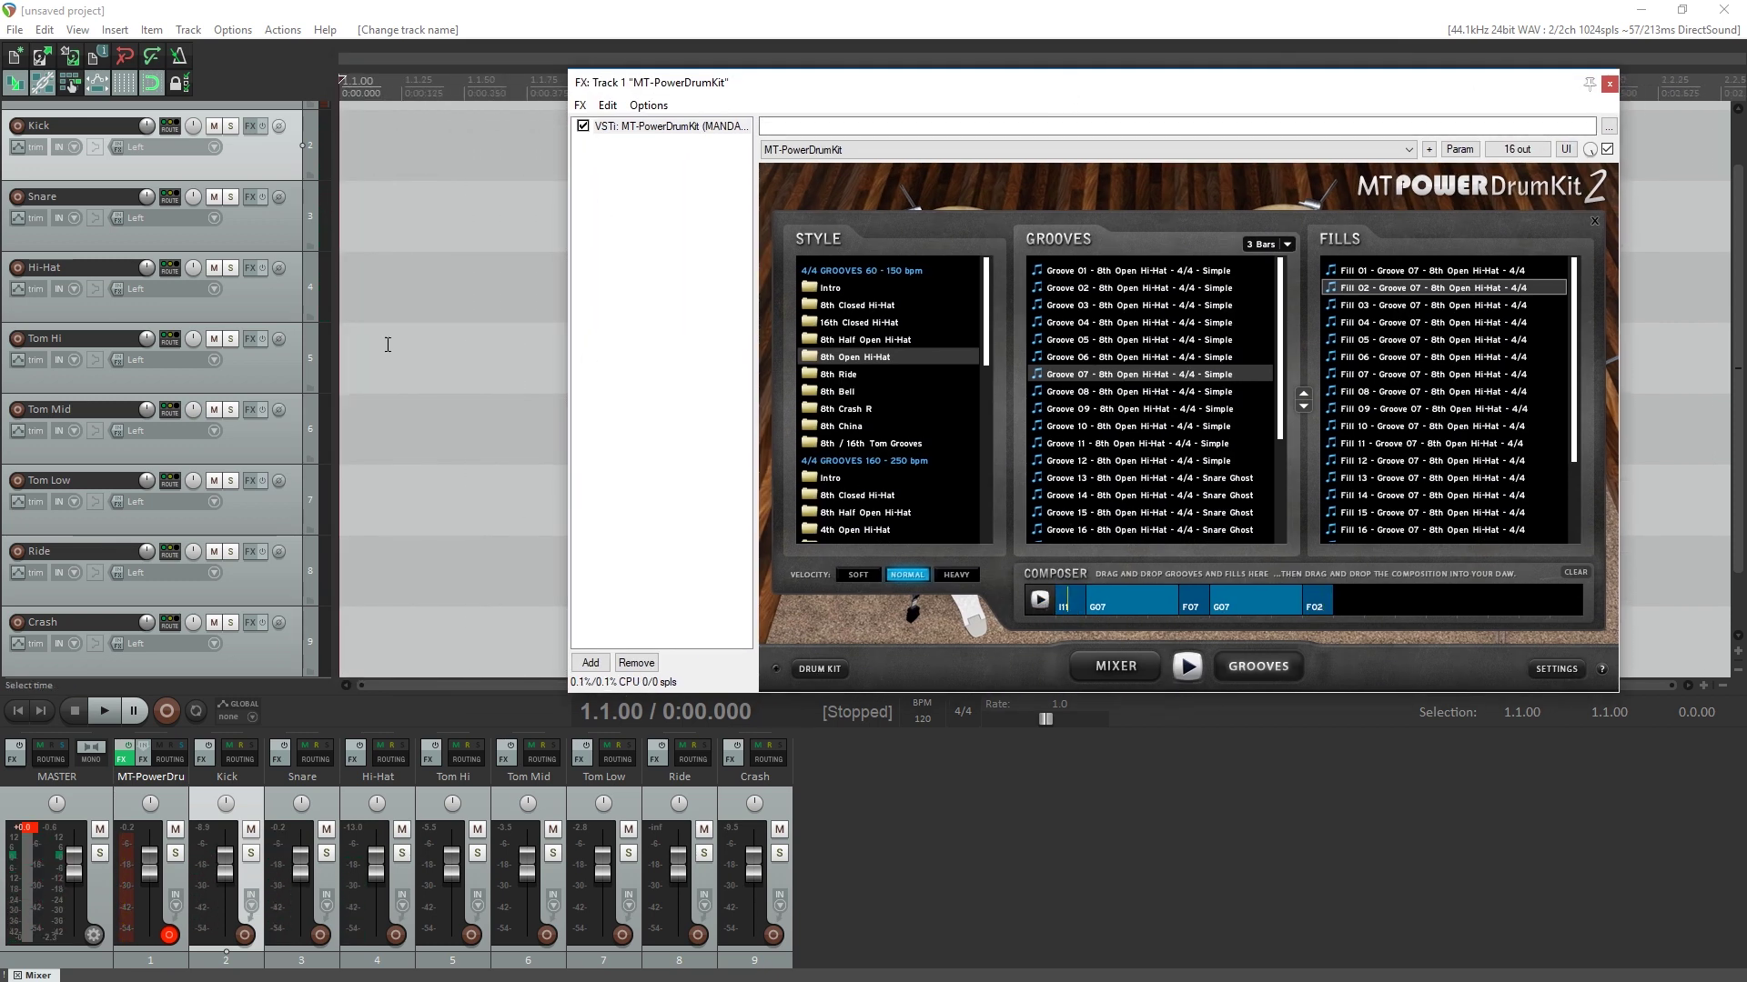
pyautogui.moveTo(387, 345); pyautogui.dragTo(387, 344)
pyautogui.press('Escape')
# Close the drum plugin window, let the MTPDK Composition play through, then stop playback.
pyautogui.click(104, 710)
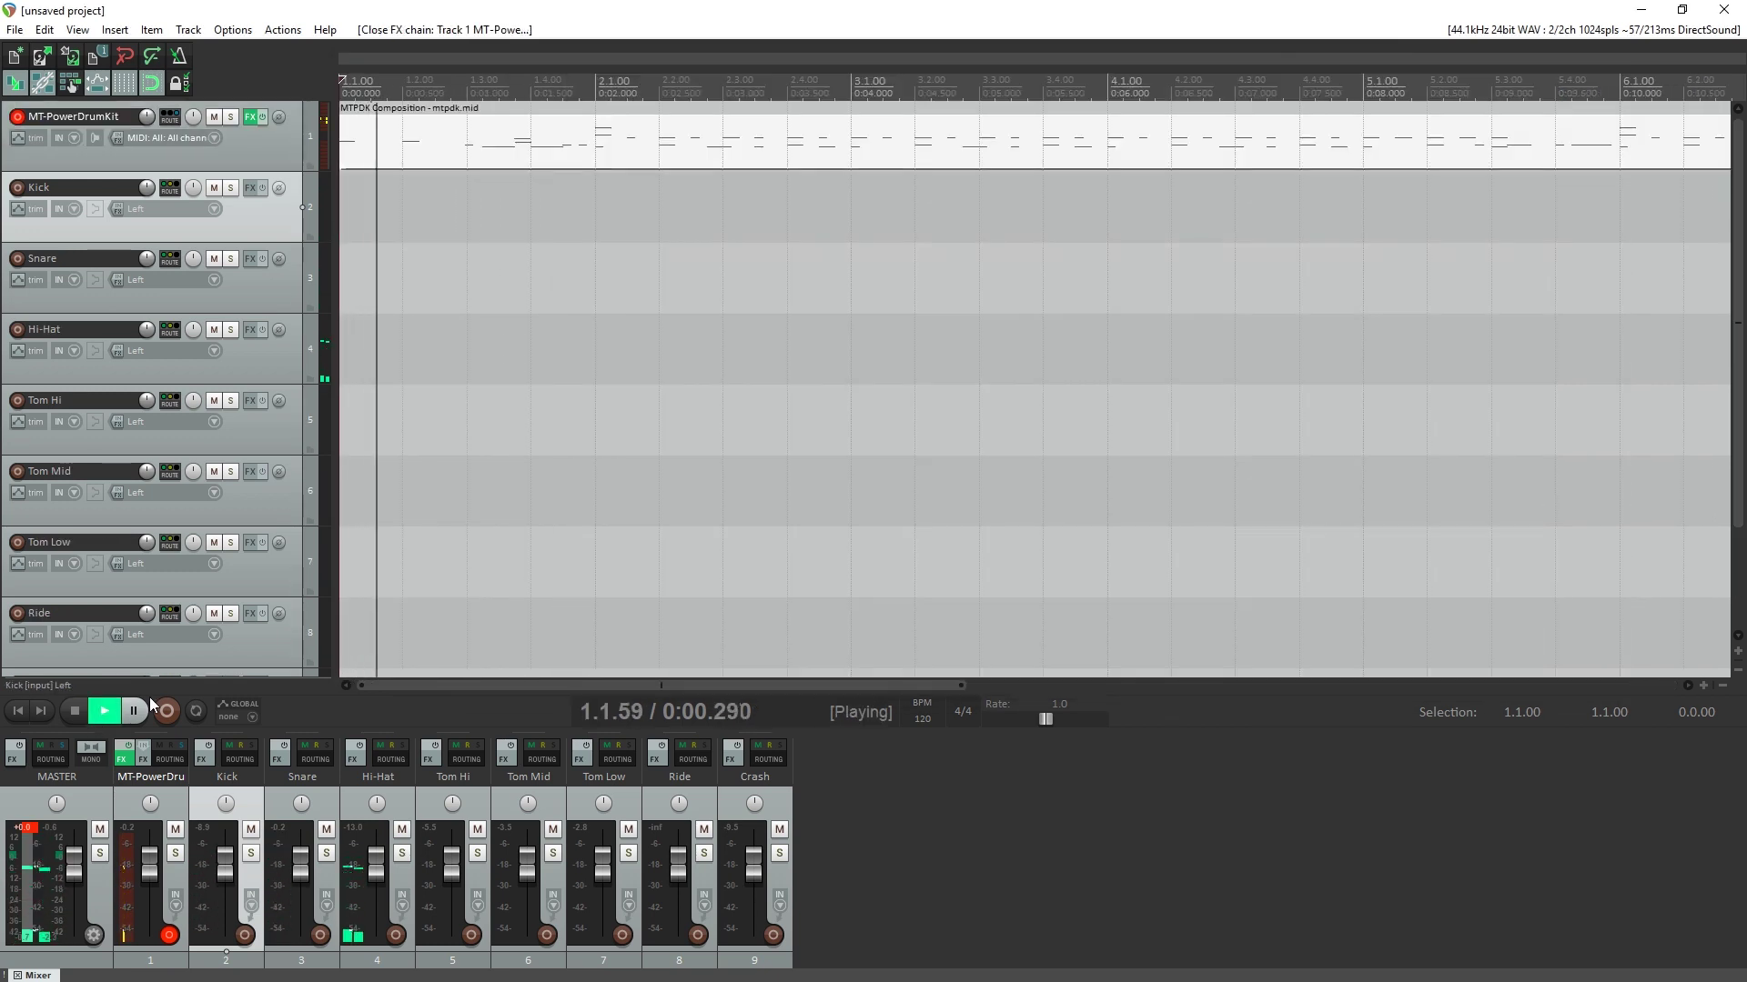
pyautogui.click(80, 710)
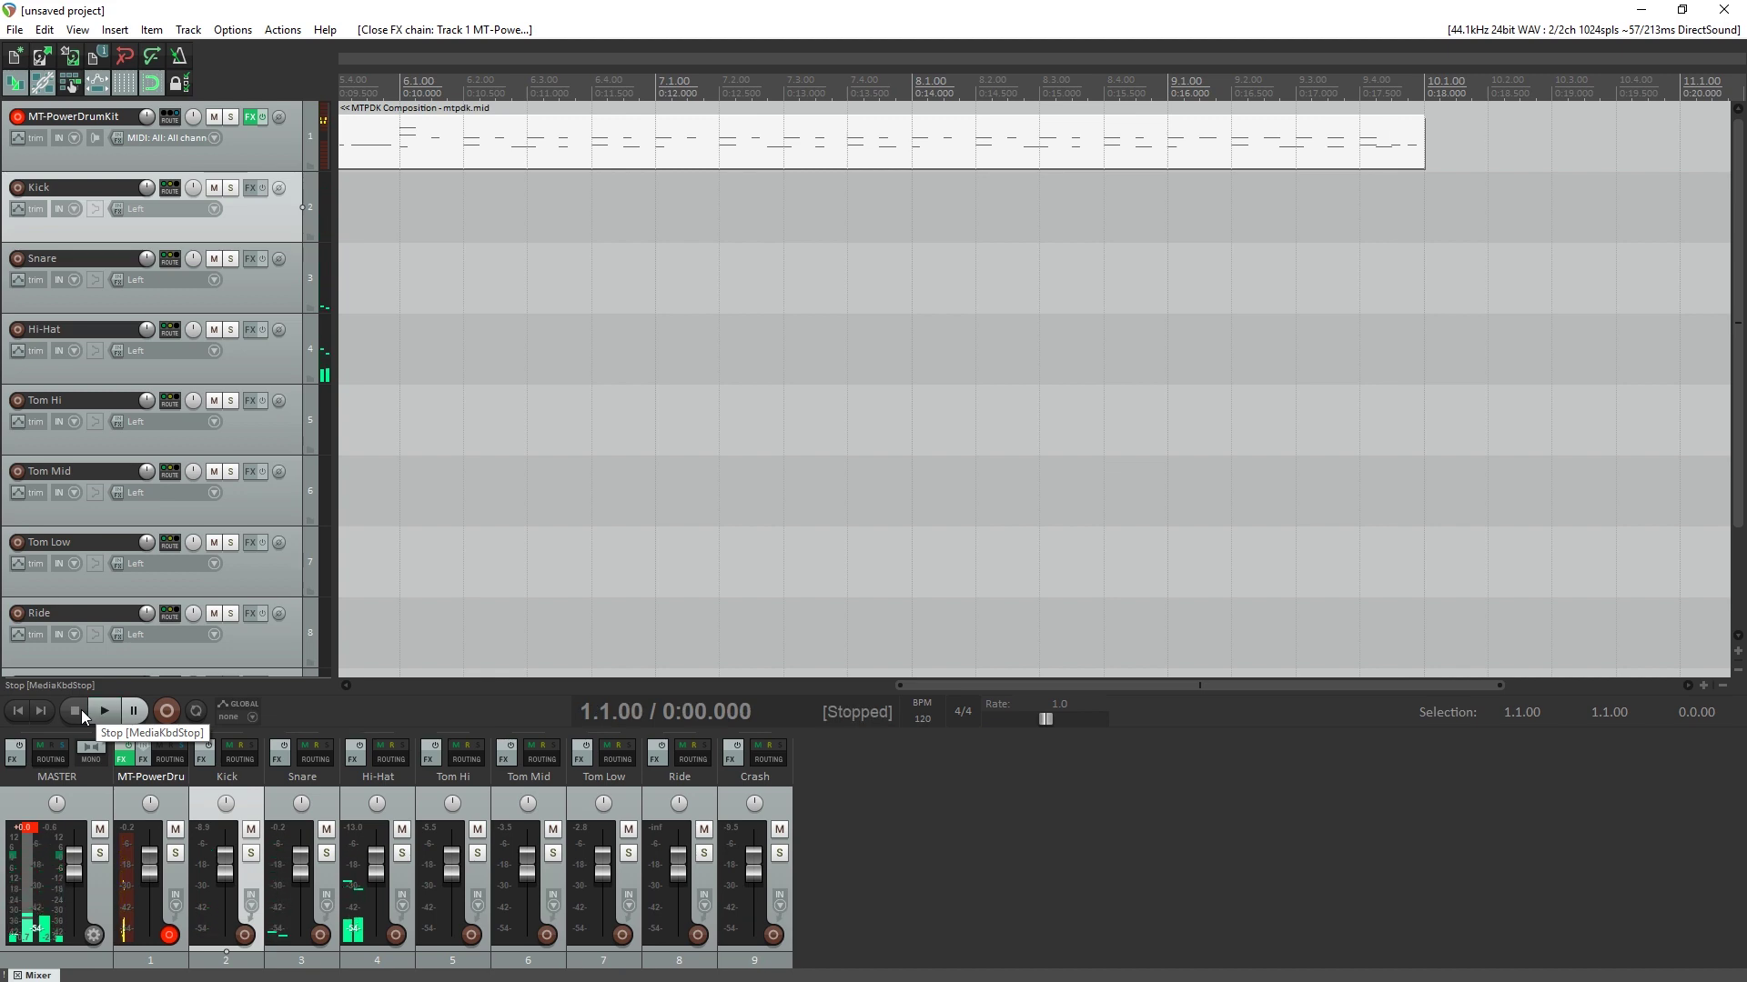
# Create a new MIDI item over bars 1.1–5.1 on the MT-PowerDrumKit track.
pyautogui.click(472, 144)
pyautogui.moveTo(342, 171); pyautogui.dragTo(856, 171)
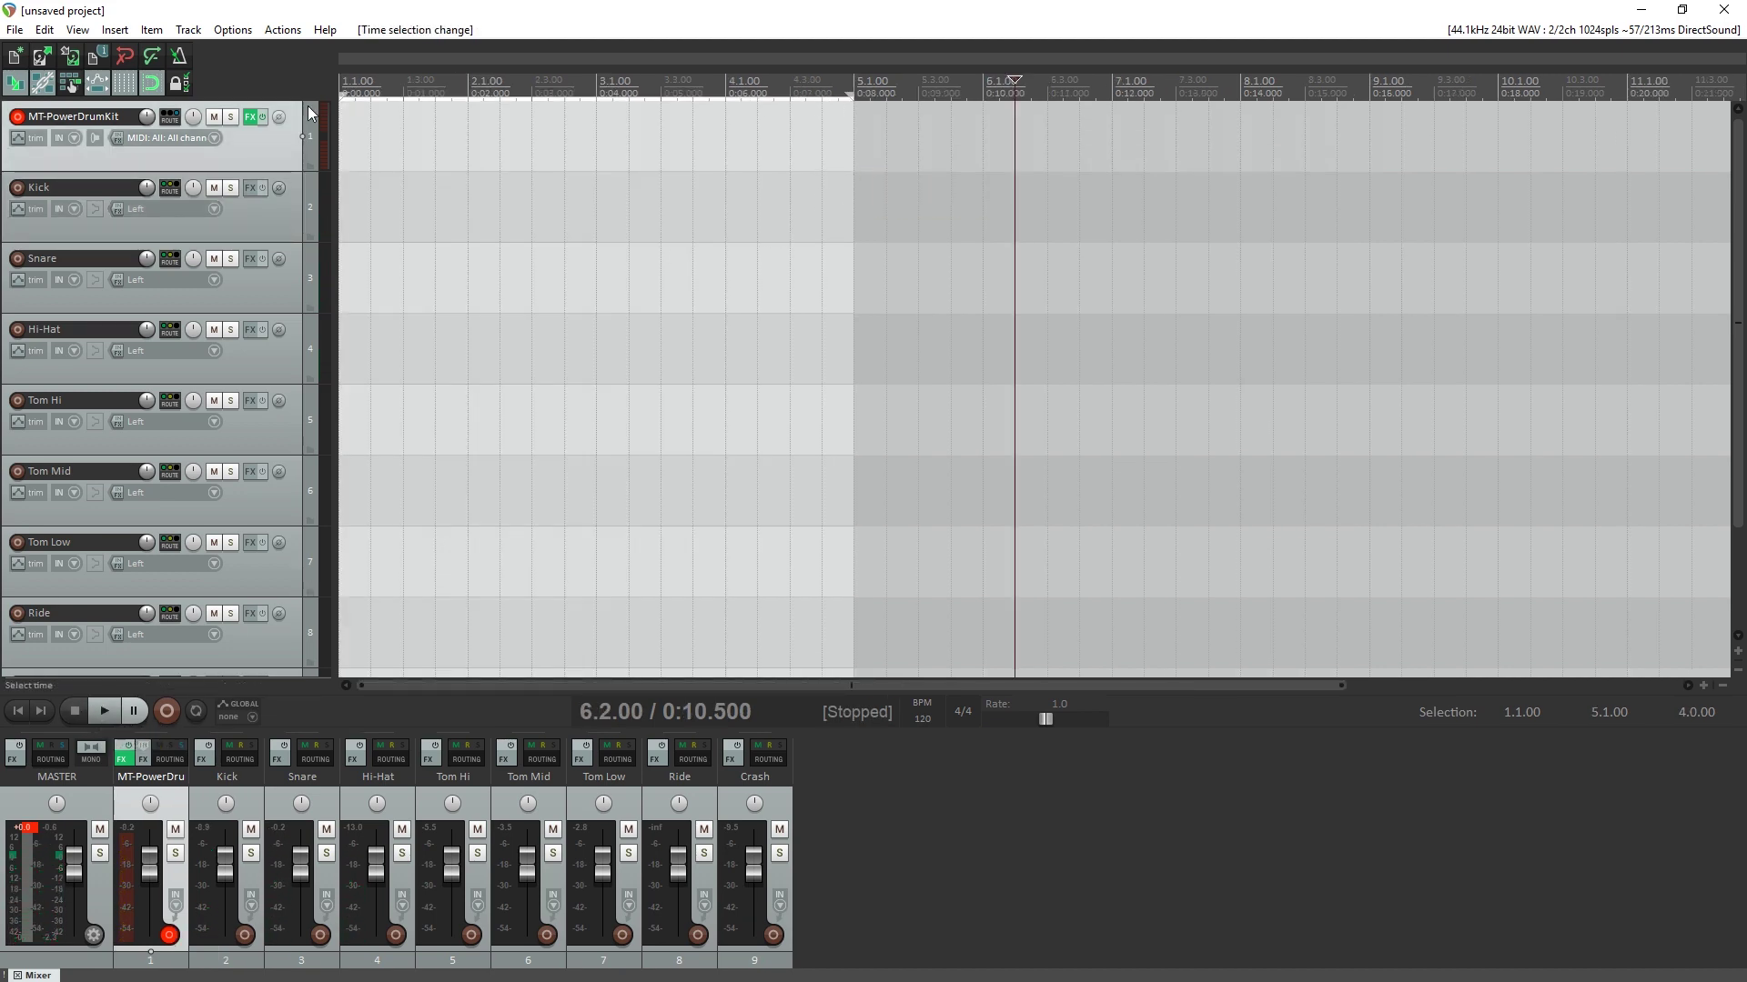
pyautogui.click(114, 30)
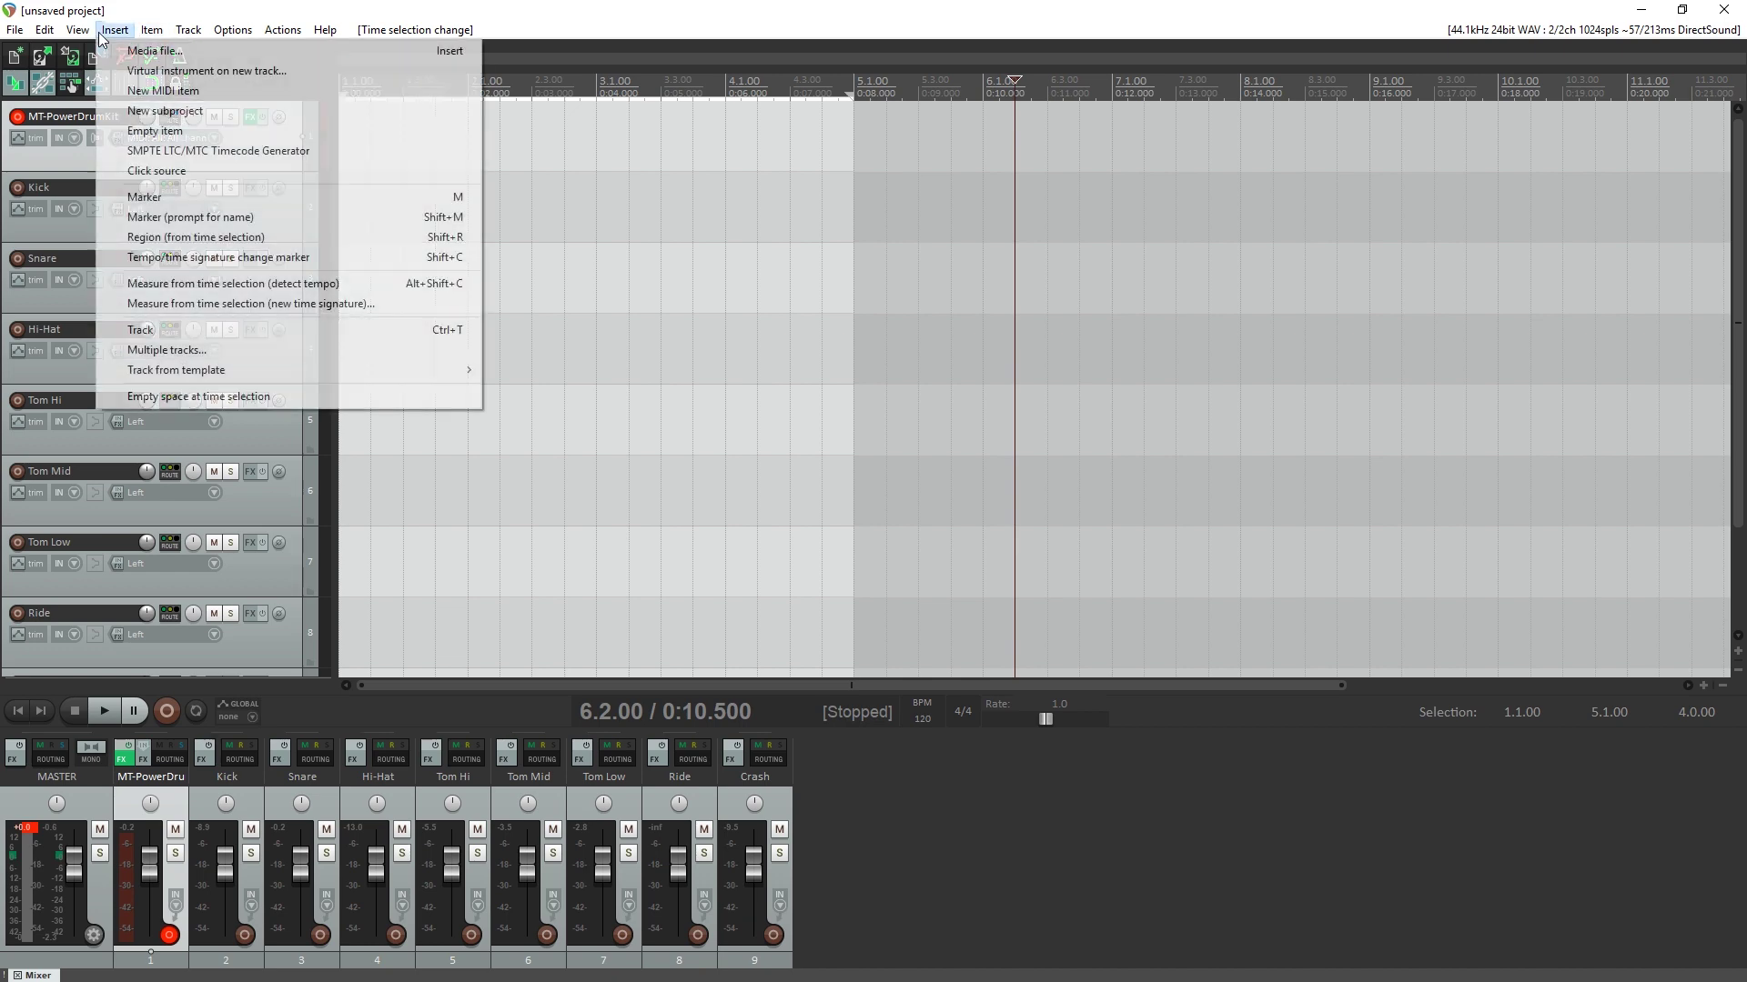
pyautogui.click(176, 96)
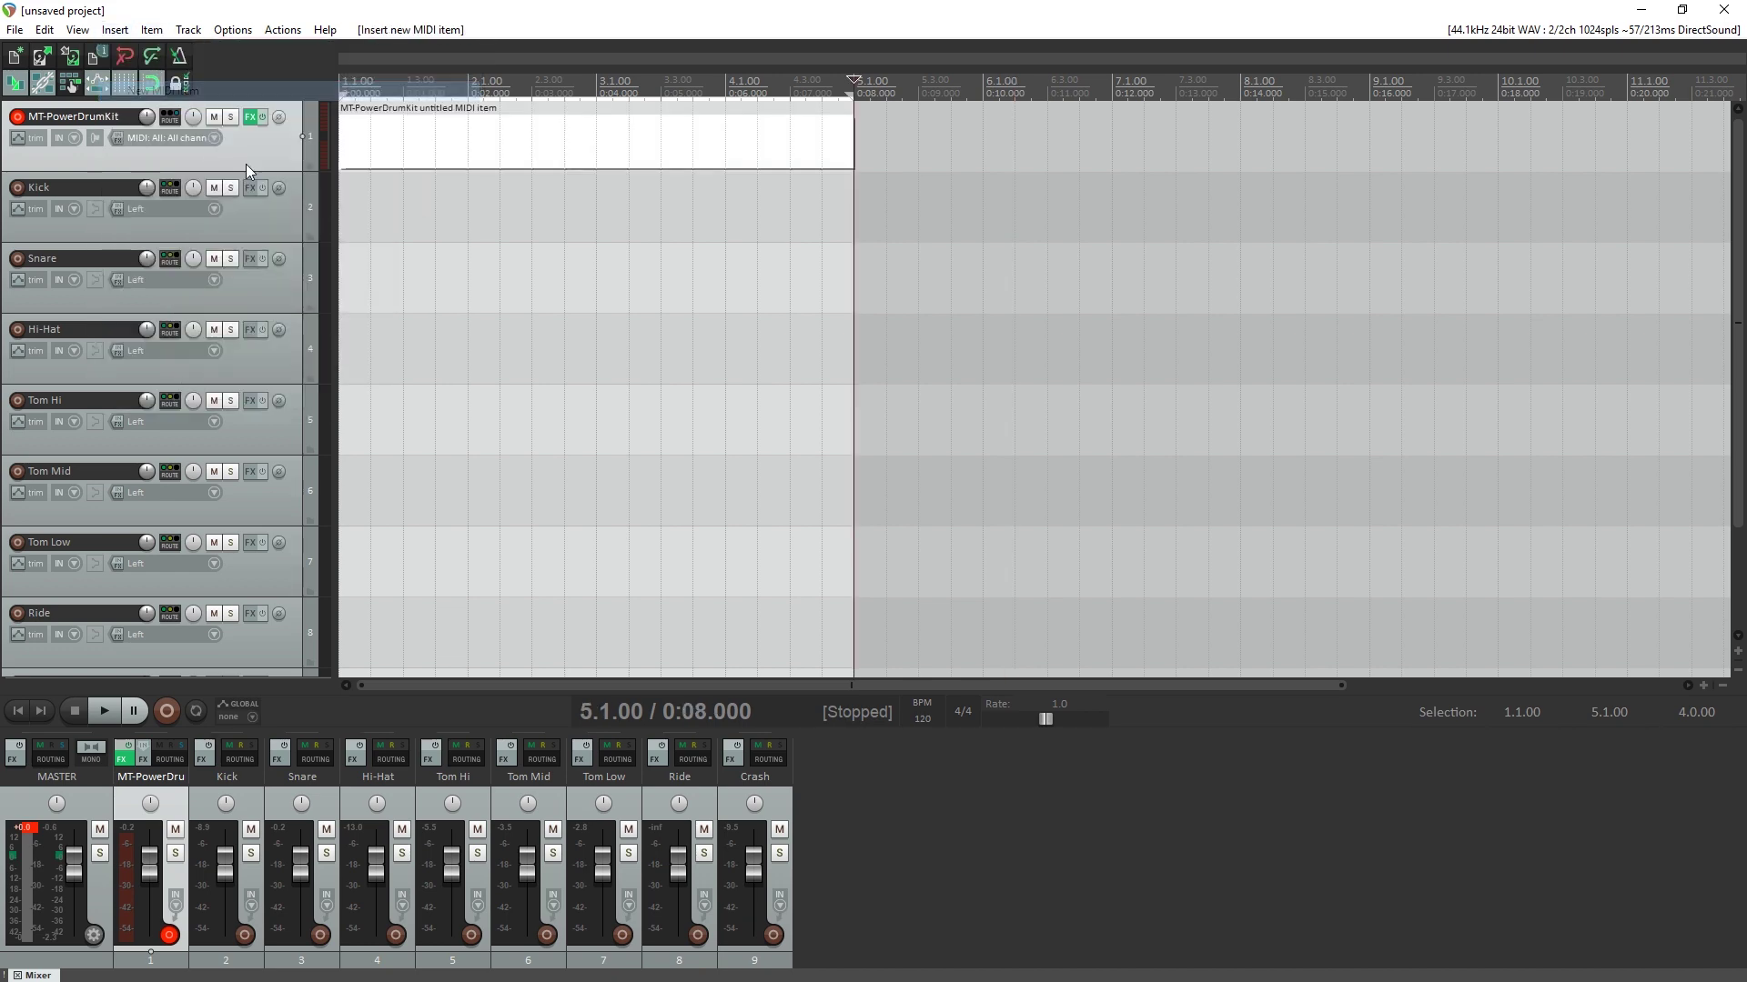
# Open the new MIDI item and draw the first drum hits across several rows.
pyautogui.click(415, 145)
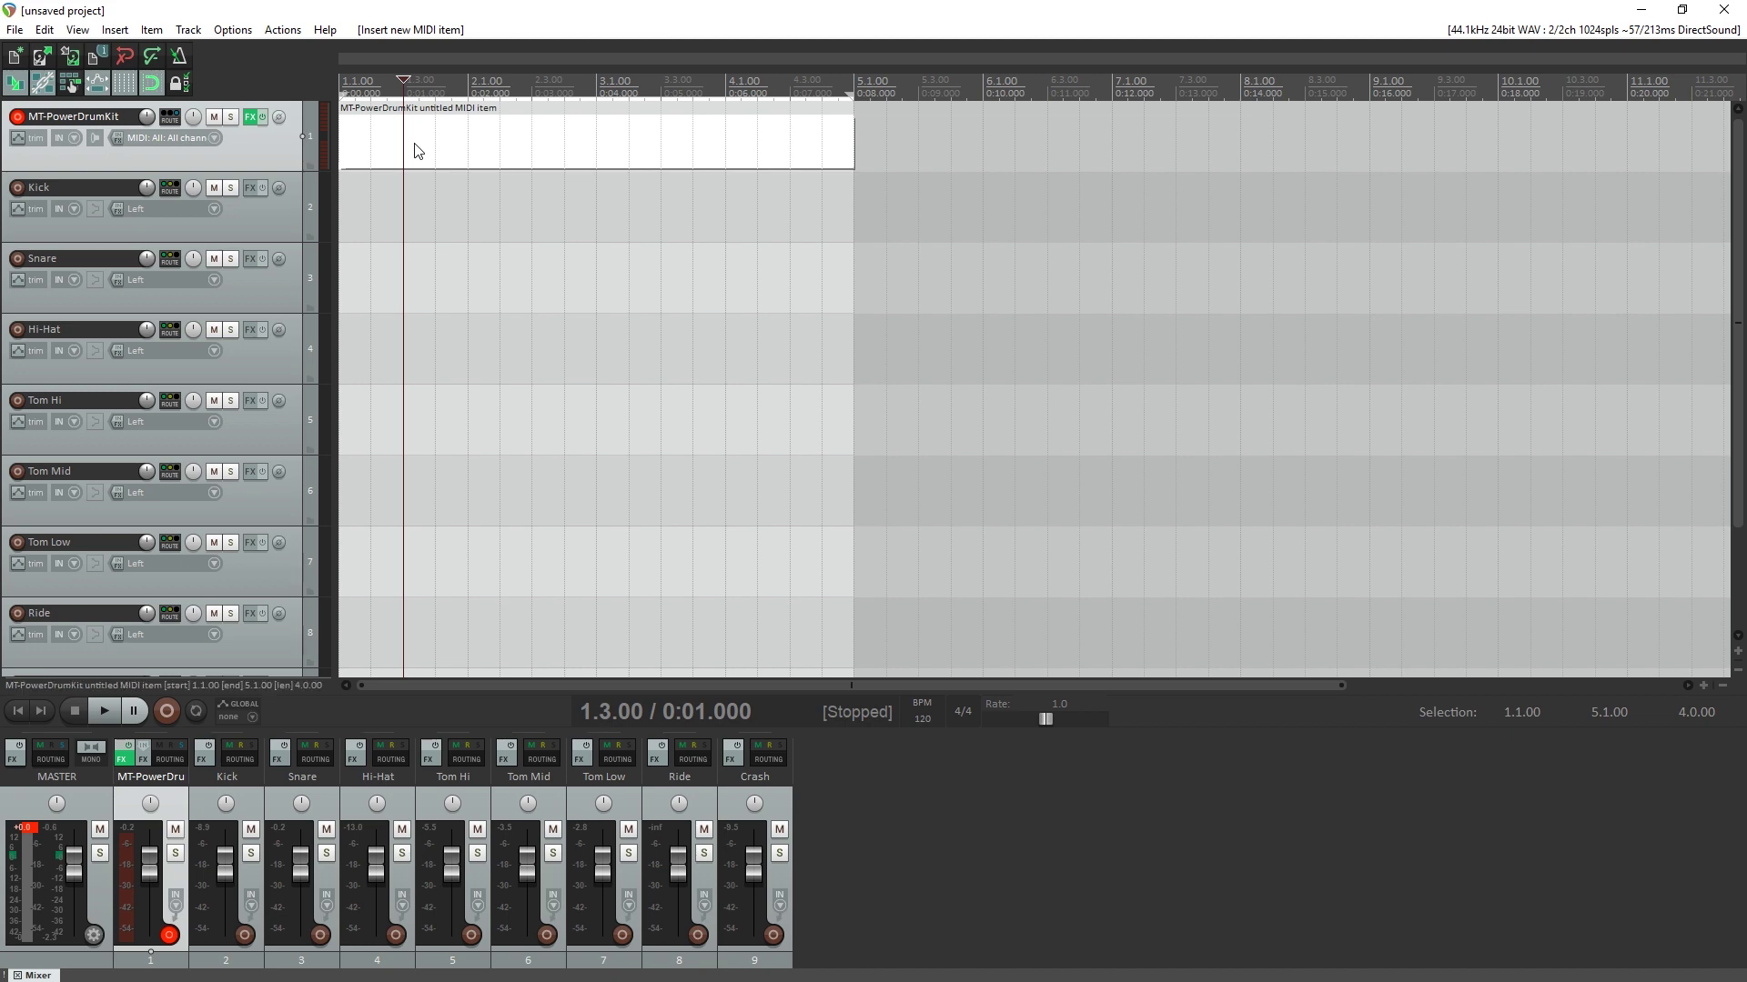
pyautogui.doubleClick(415, 151)
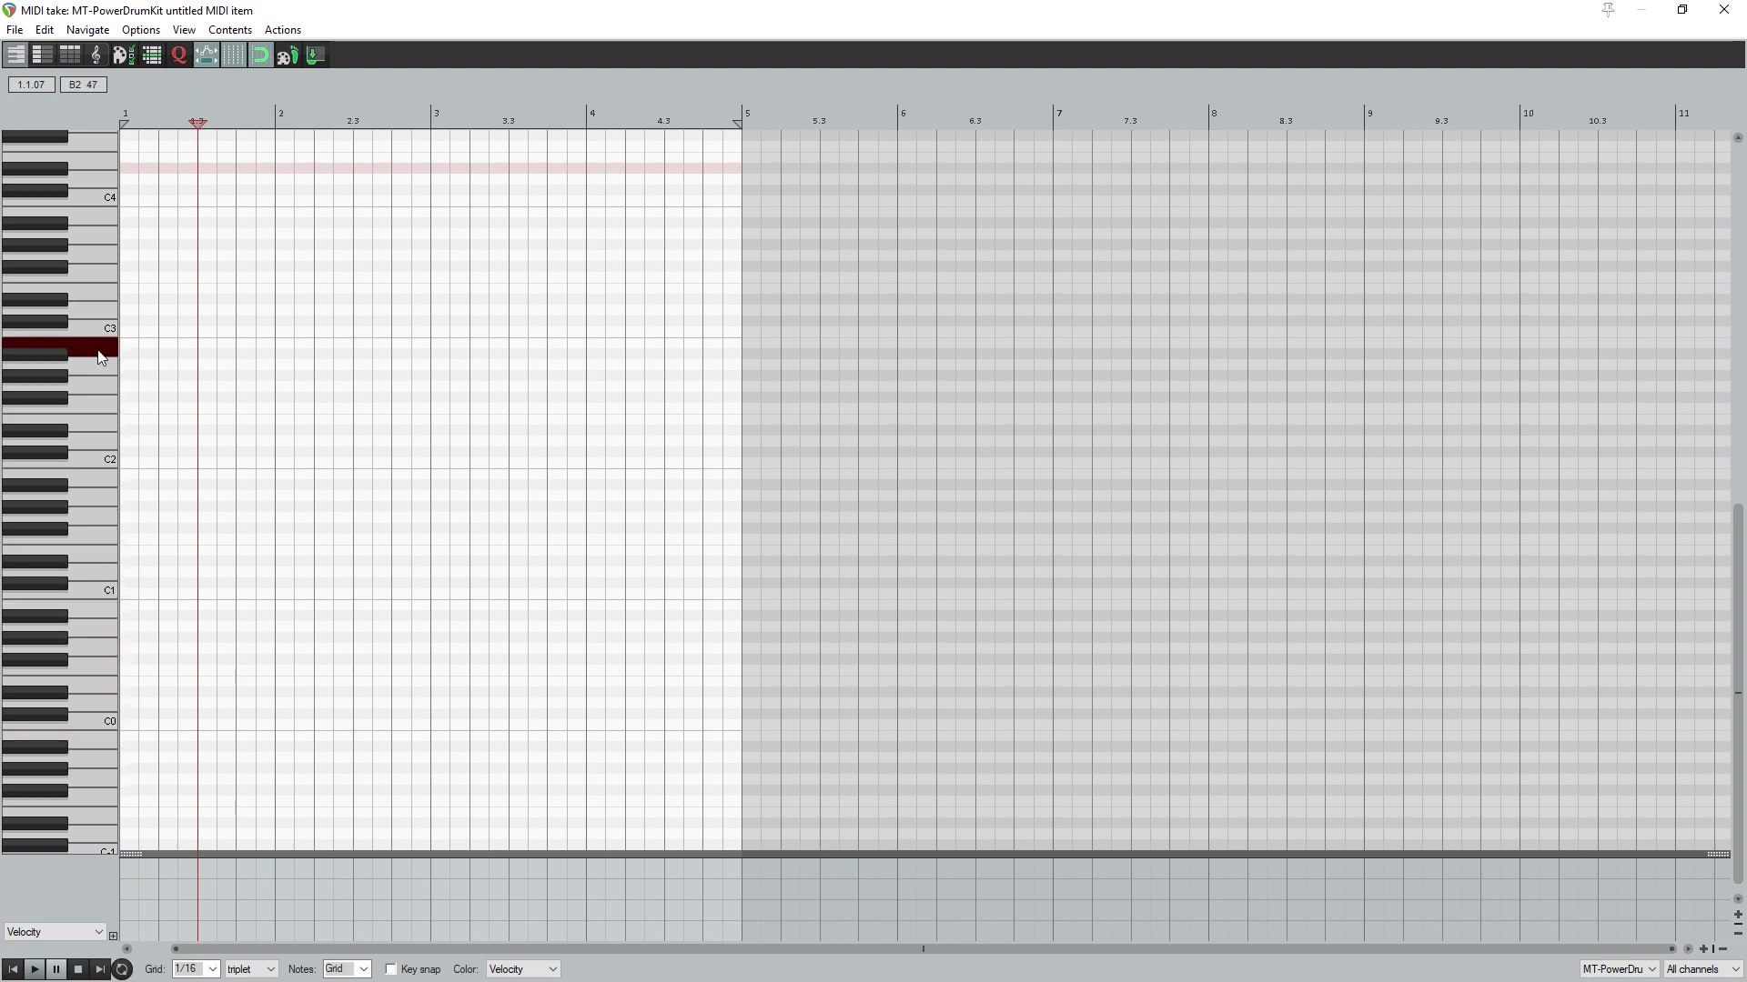
pyautogui.moveTo(159, 397); pyautogui.dragTo(319, 395)
pyautogui.click(314, 288)
pyautogui.click(314, 321)
pyautogui.click(314, 463)
pyautogui.click(391, 463)
pyautogui.click(431, 463)
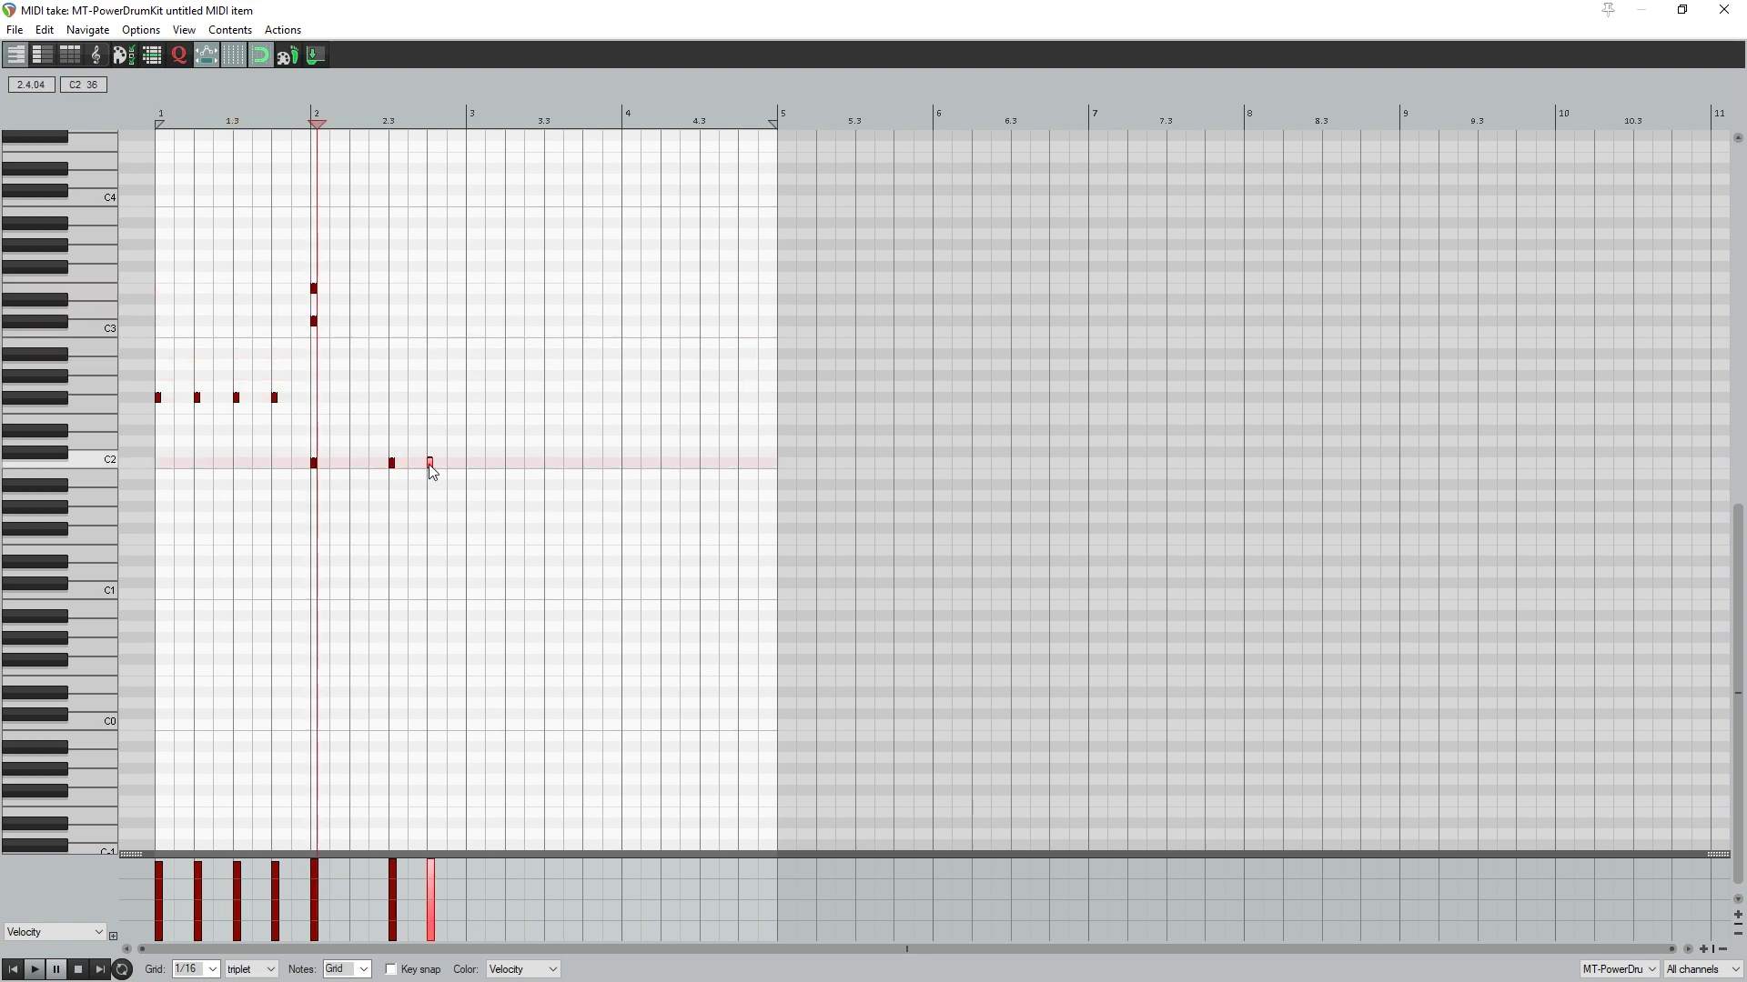
pyautogui.click(470, 463)
pyautogui.click(546, 463)
pyautogui.click(352, 398)
# Fill one row with sixteenth-note hits and add a run of D#2 notes during playback.
pyautogui.moveTo(332, 398); pyautogui.dragTo(761, 398)
pyautogui.press('space')
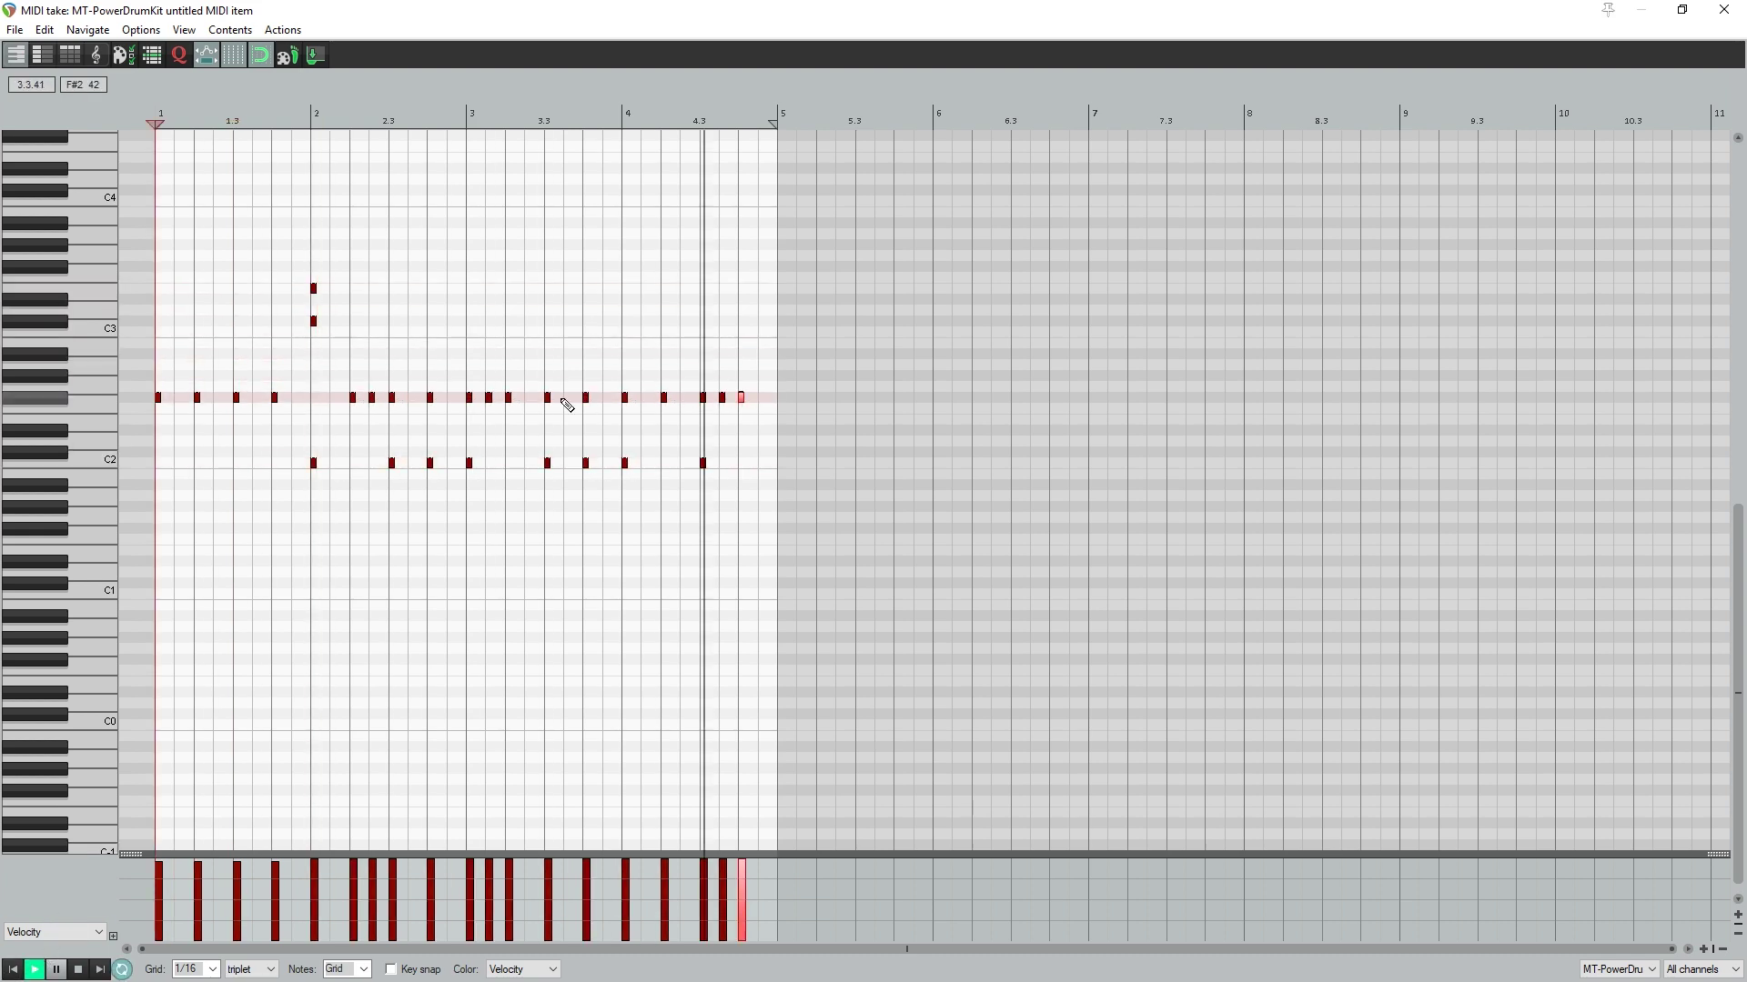
pyautogui.click(352, 429)
pyautogui.click(430, 430)
pyautogui.click(508, 429)
pyautogui.click(566, 441)
pyautogui.click(586, 430)
pyautogui.click(664, 429)
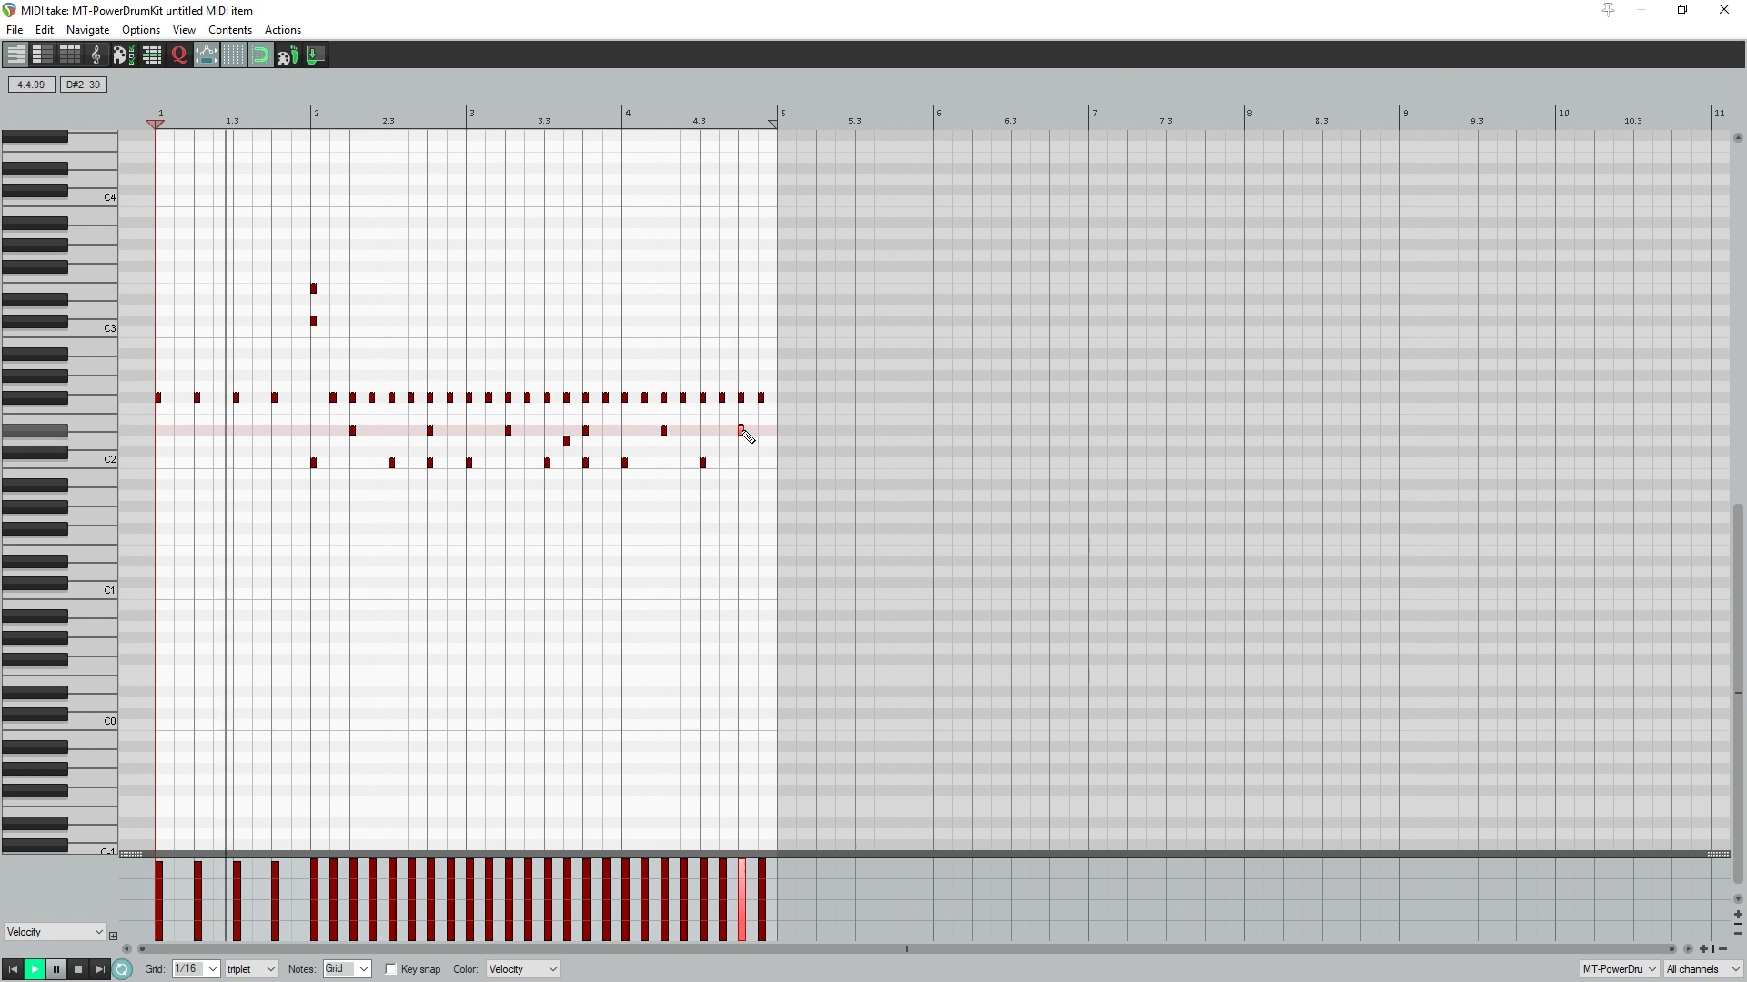
pyautogui.click(742, 429)
# Switch the grid from triplet to straight and add notes in bars 3 and 4.
pyautogui.click(758, 430)
pyautogui.click(251, 969)
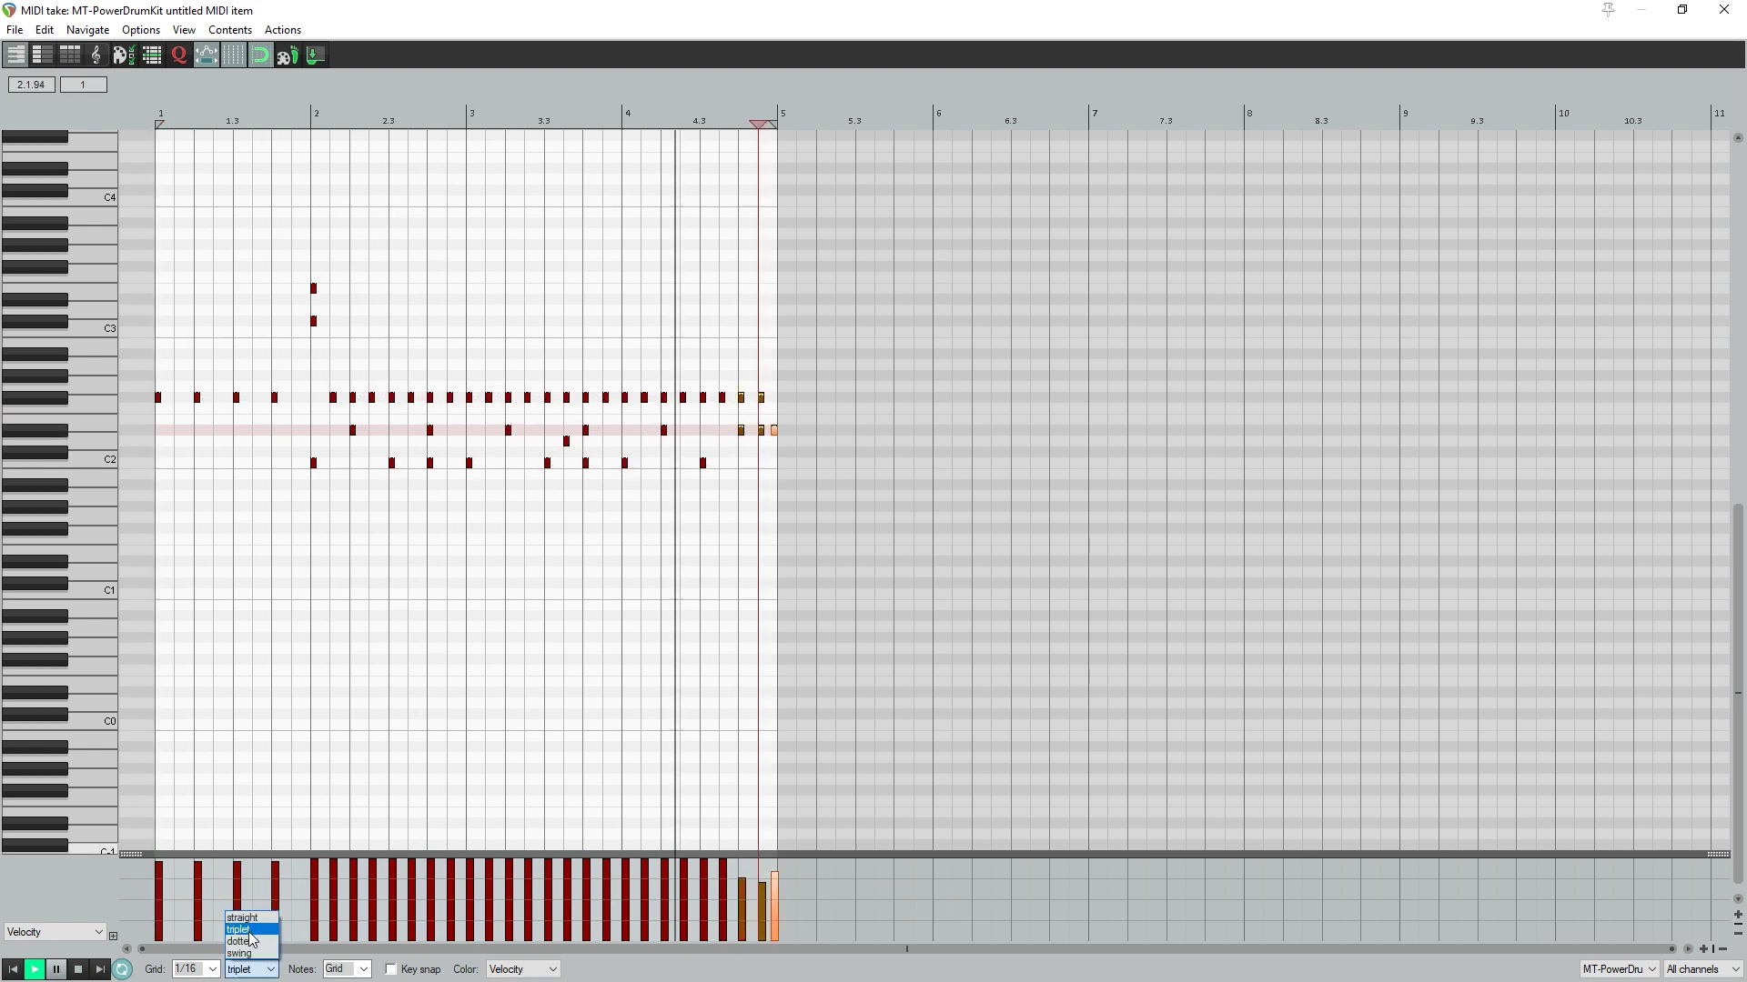
pyautogui.click(244, 920)
pyautogui.click(768, 430)
# Move four notes up to the tom rows and add a higher note in bar 4.
pyautogui.moveTo(411, 398); pyautogui.dragTo(411, 353)
pyautogui.moveTo(431, 397); pyautogui.dragTo(431, 375)
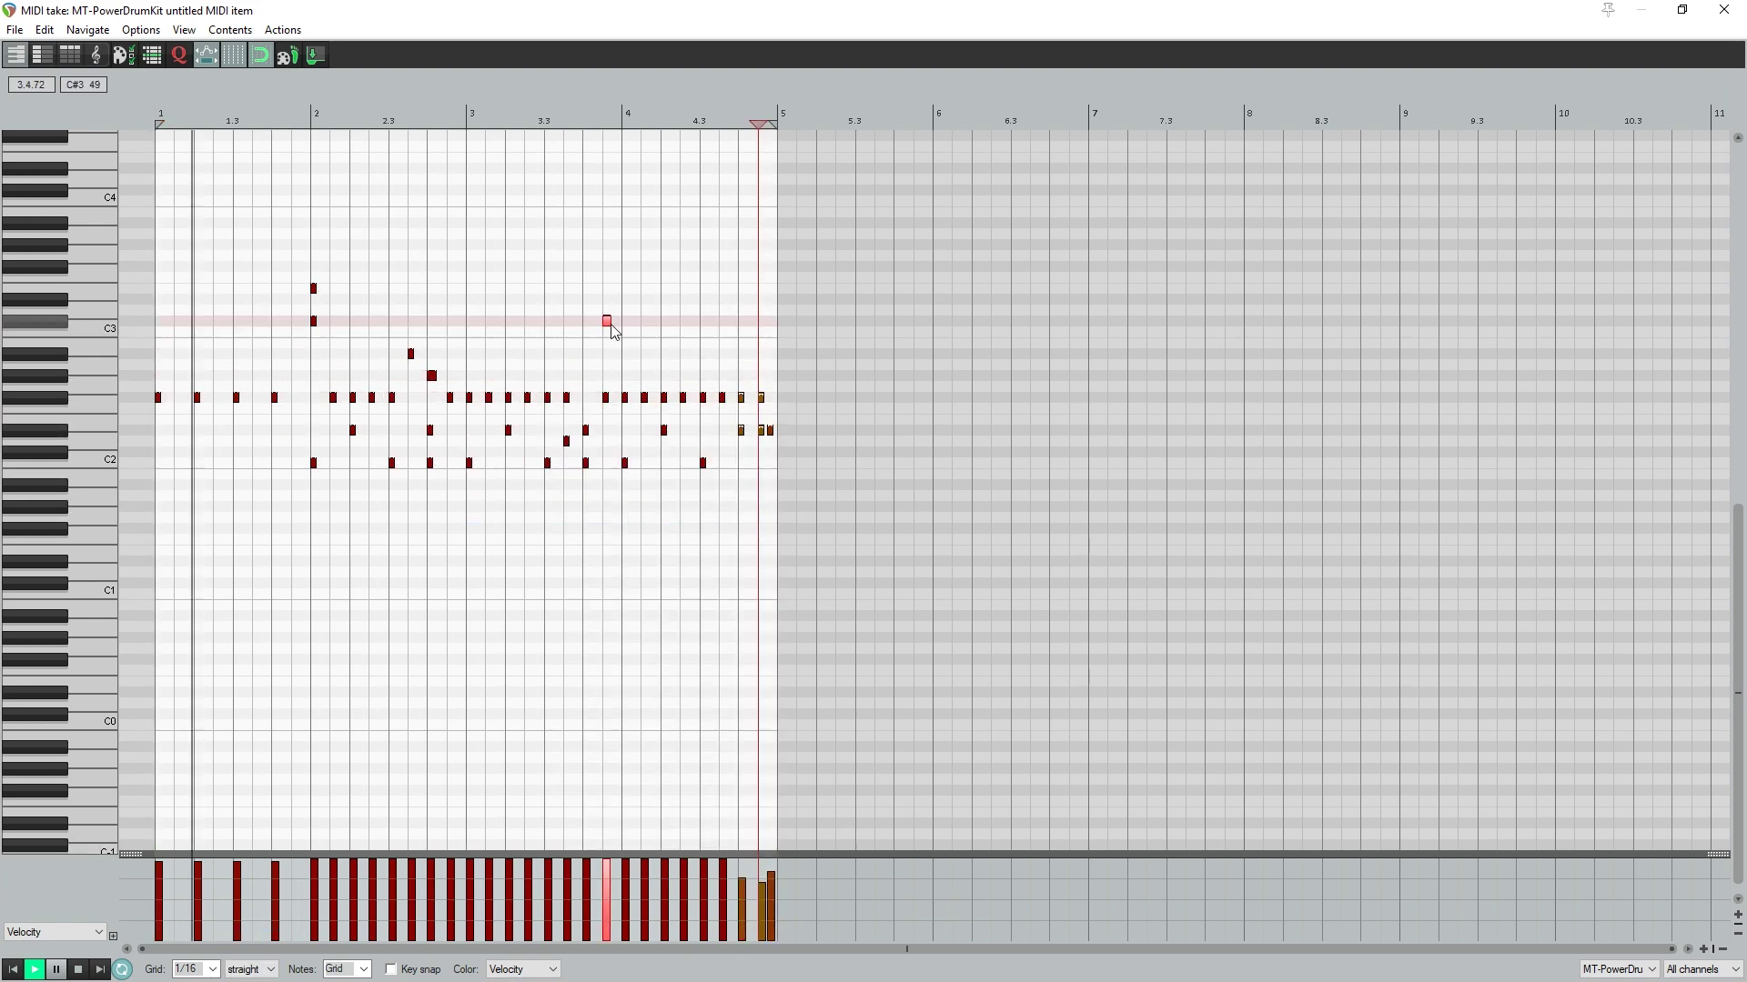
pyautogui.moveTo(566, 397); pyautogui.dragTo(565, 353)
pyautogui.moveTo(586, 398); pyautogui.dragTo(586, 374)
pyautogui.click(626, 276)
pyautogui.moveTo(626, 276); pyautogui.dragTo(626, 254)
# Add D#2 notes around bar 1.4 and a C2 note just before bar 2.
pyautogui.click(295, 429)
pyautogui.click(276, 430)
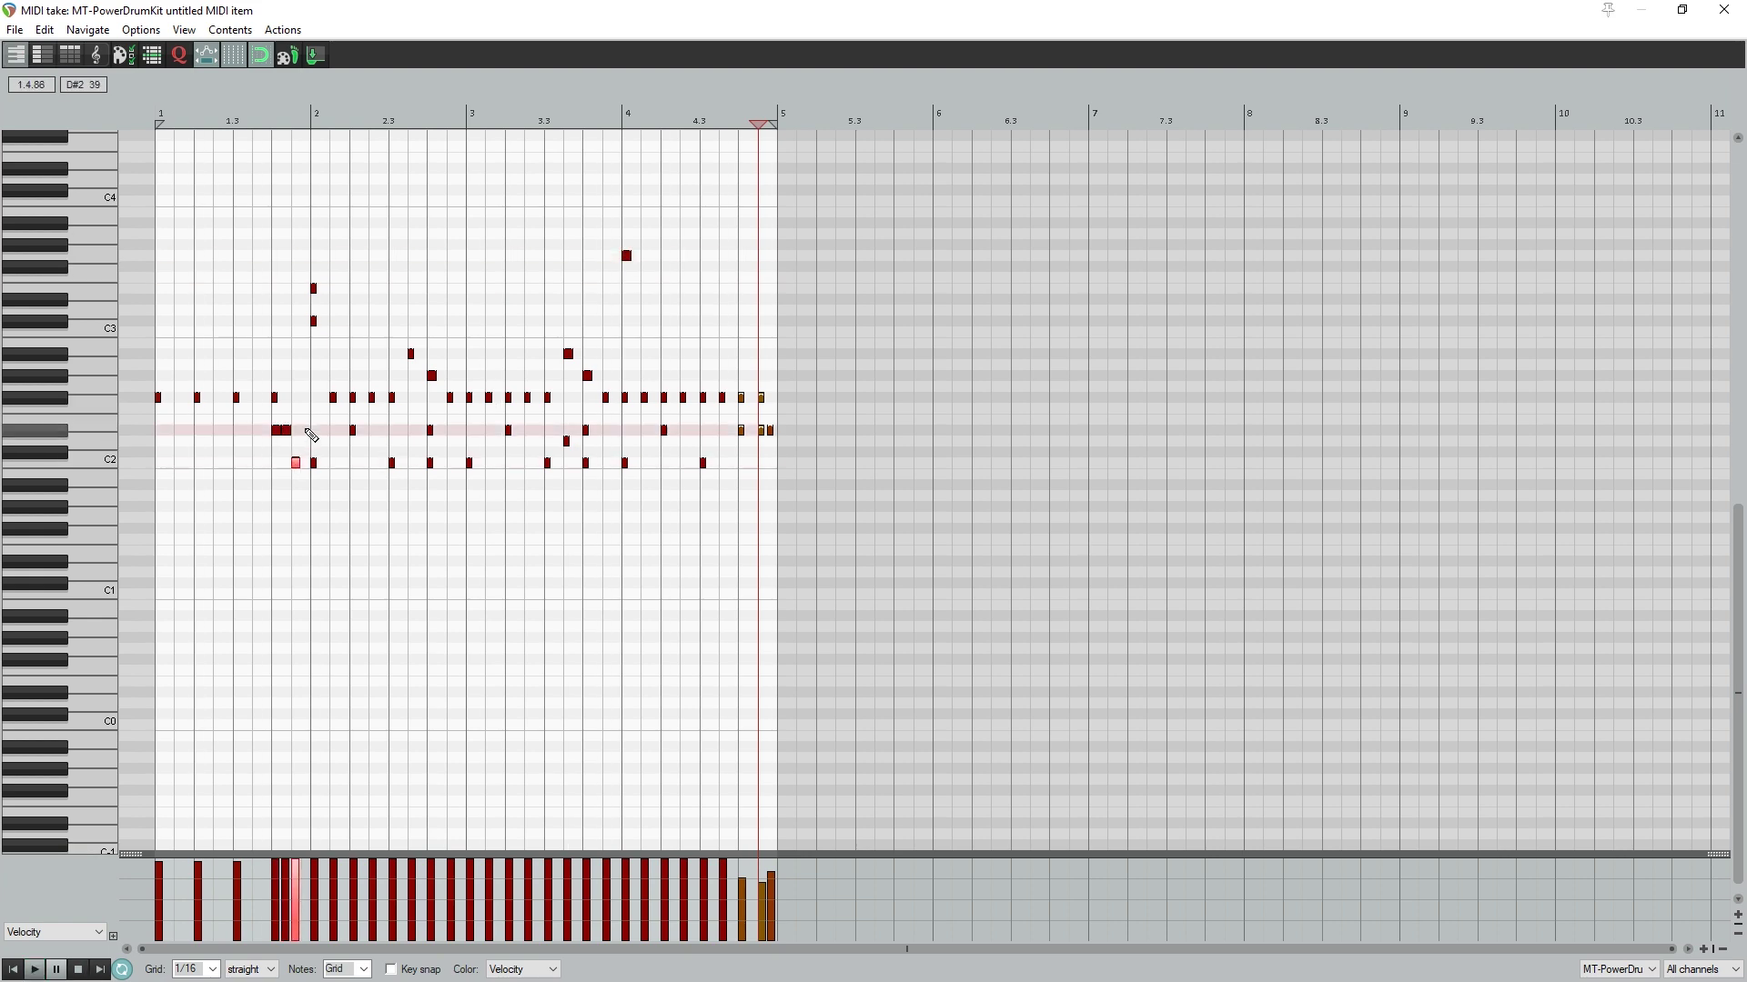
pyautogui.click(266, 429)
pyautogui.click(304, 430)
pyautogui.click(295, 463)
pyautogui.click(257, 429)
# Nudge the C2 note slightly earlier, replay the pattern, and add another C2 hit in bar 1.
pyautogui.press('space')
pyautogui.moveTo(298, 465); pyautogui.dragTo(288, 465)
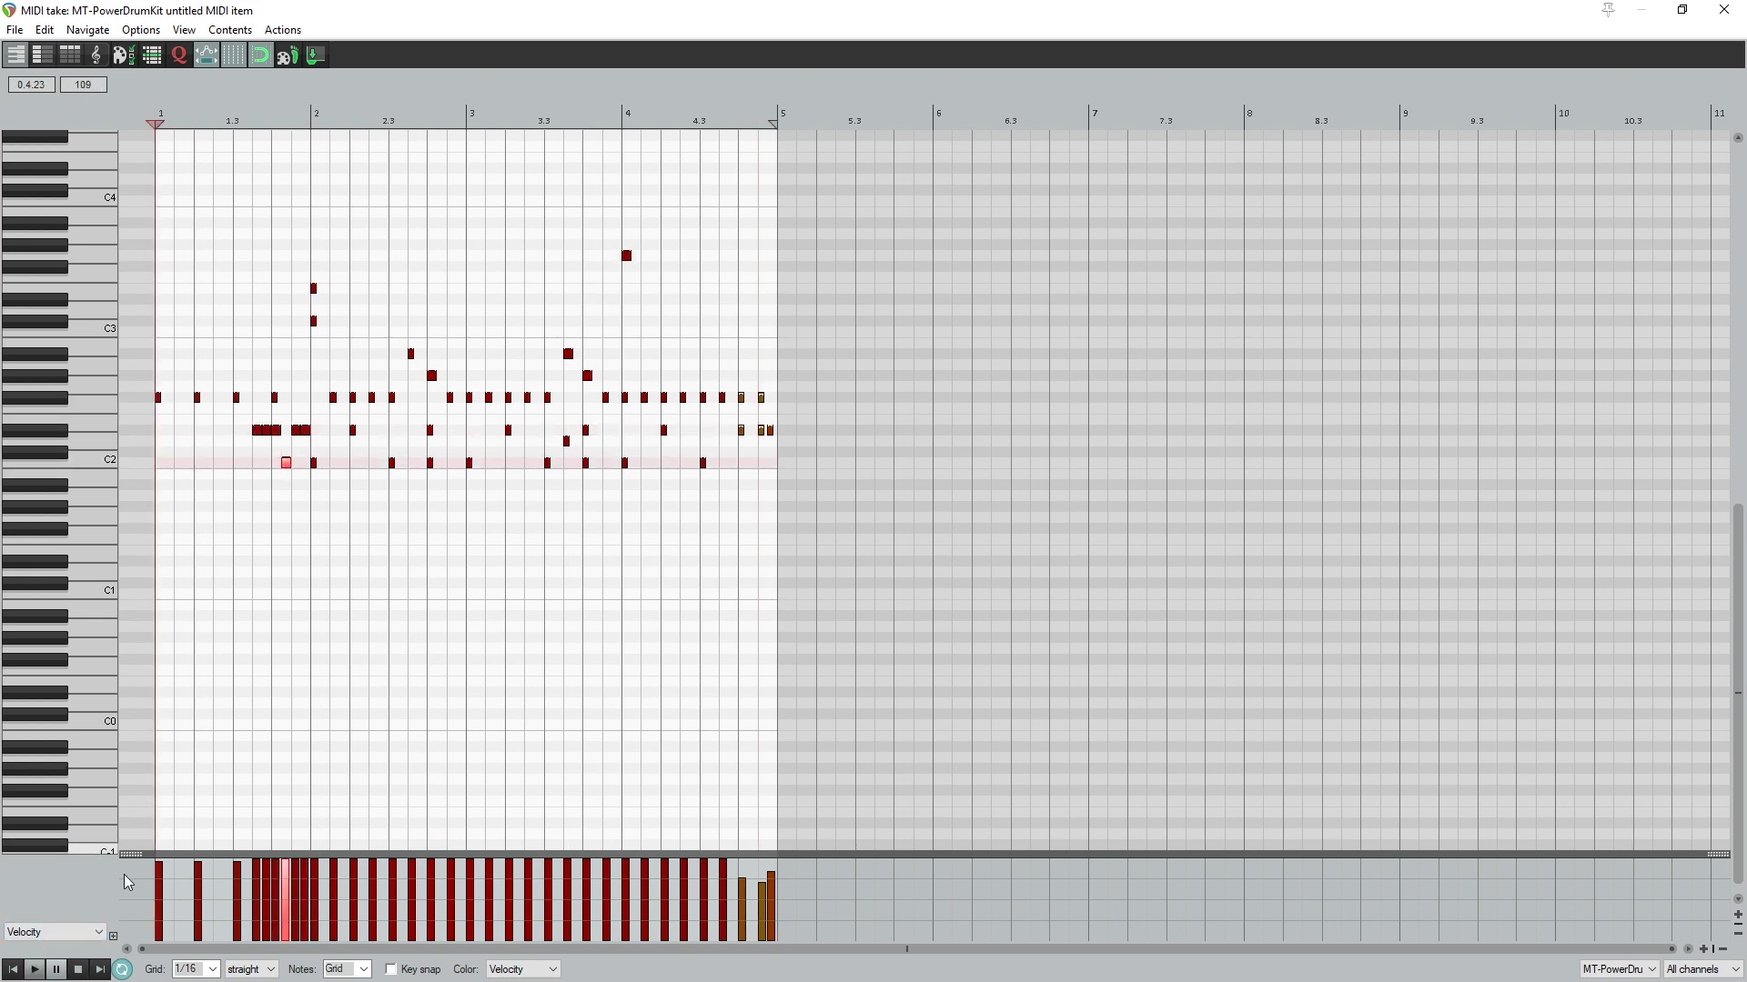
pyautogui.click(31, 971)
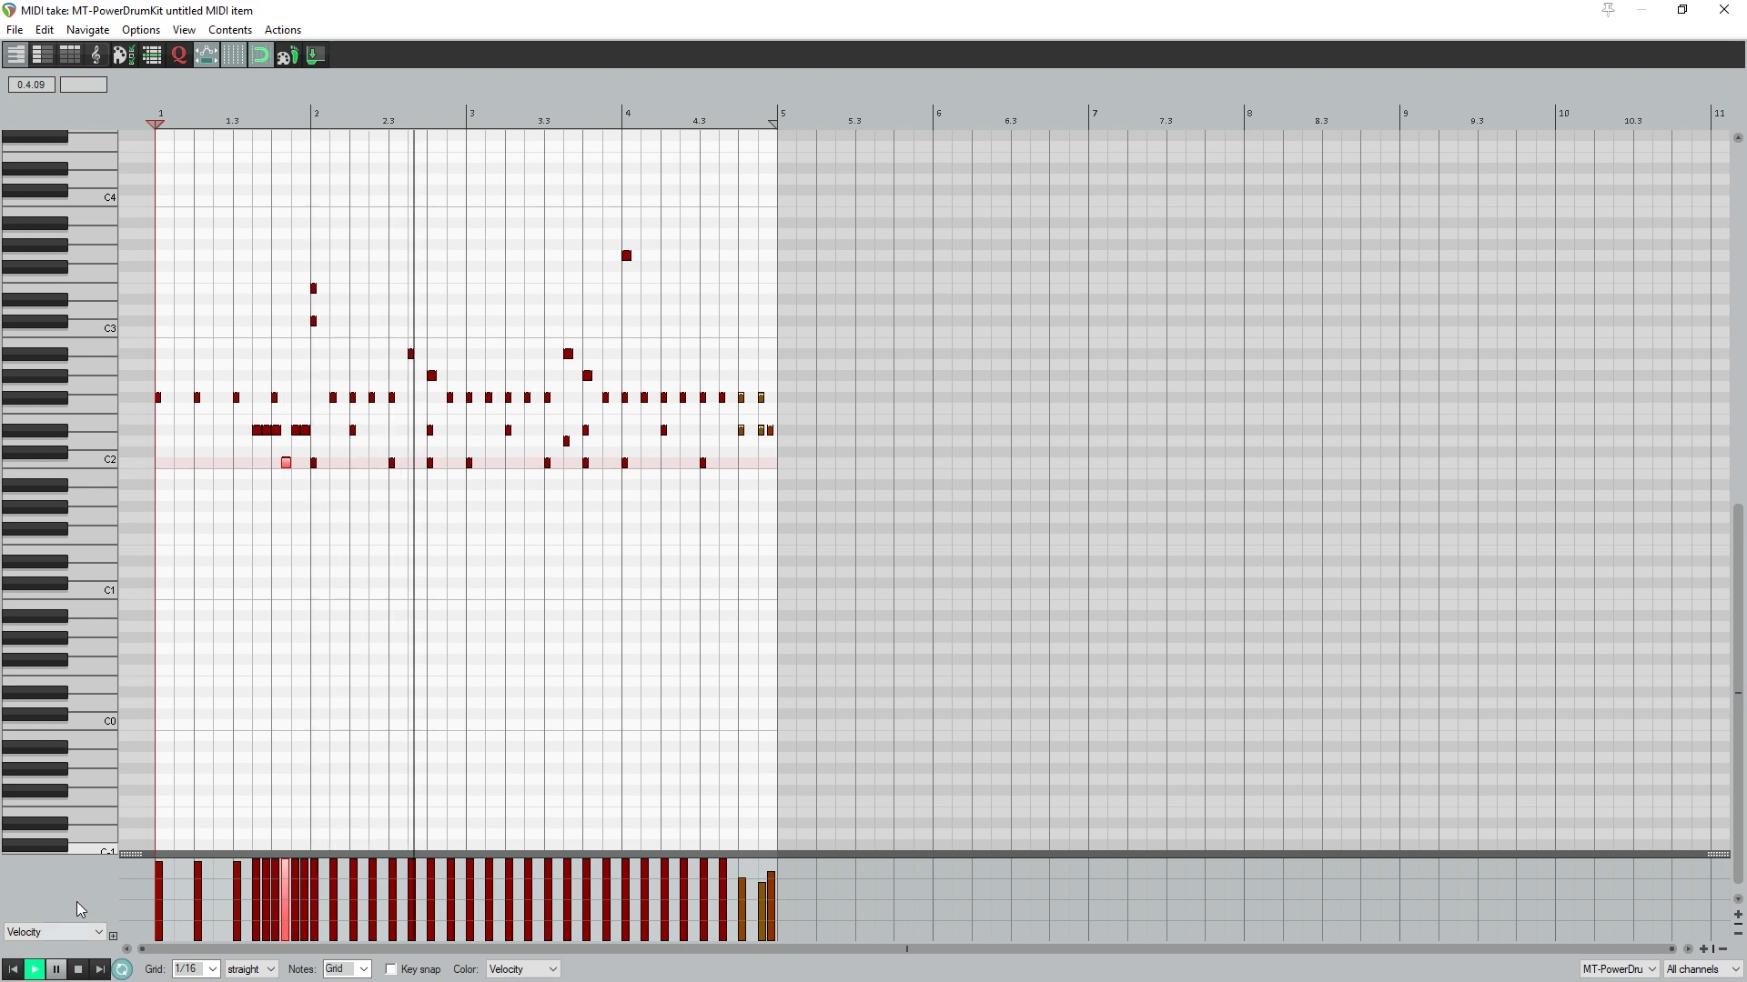
pyautogui.click(257, 464)
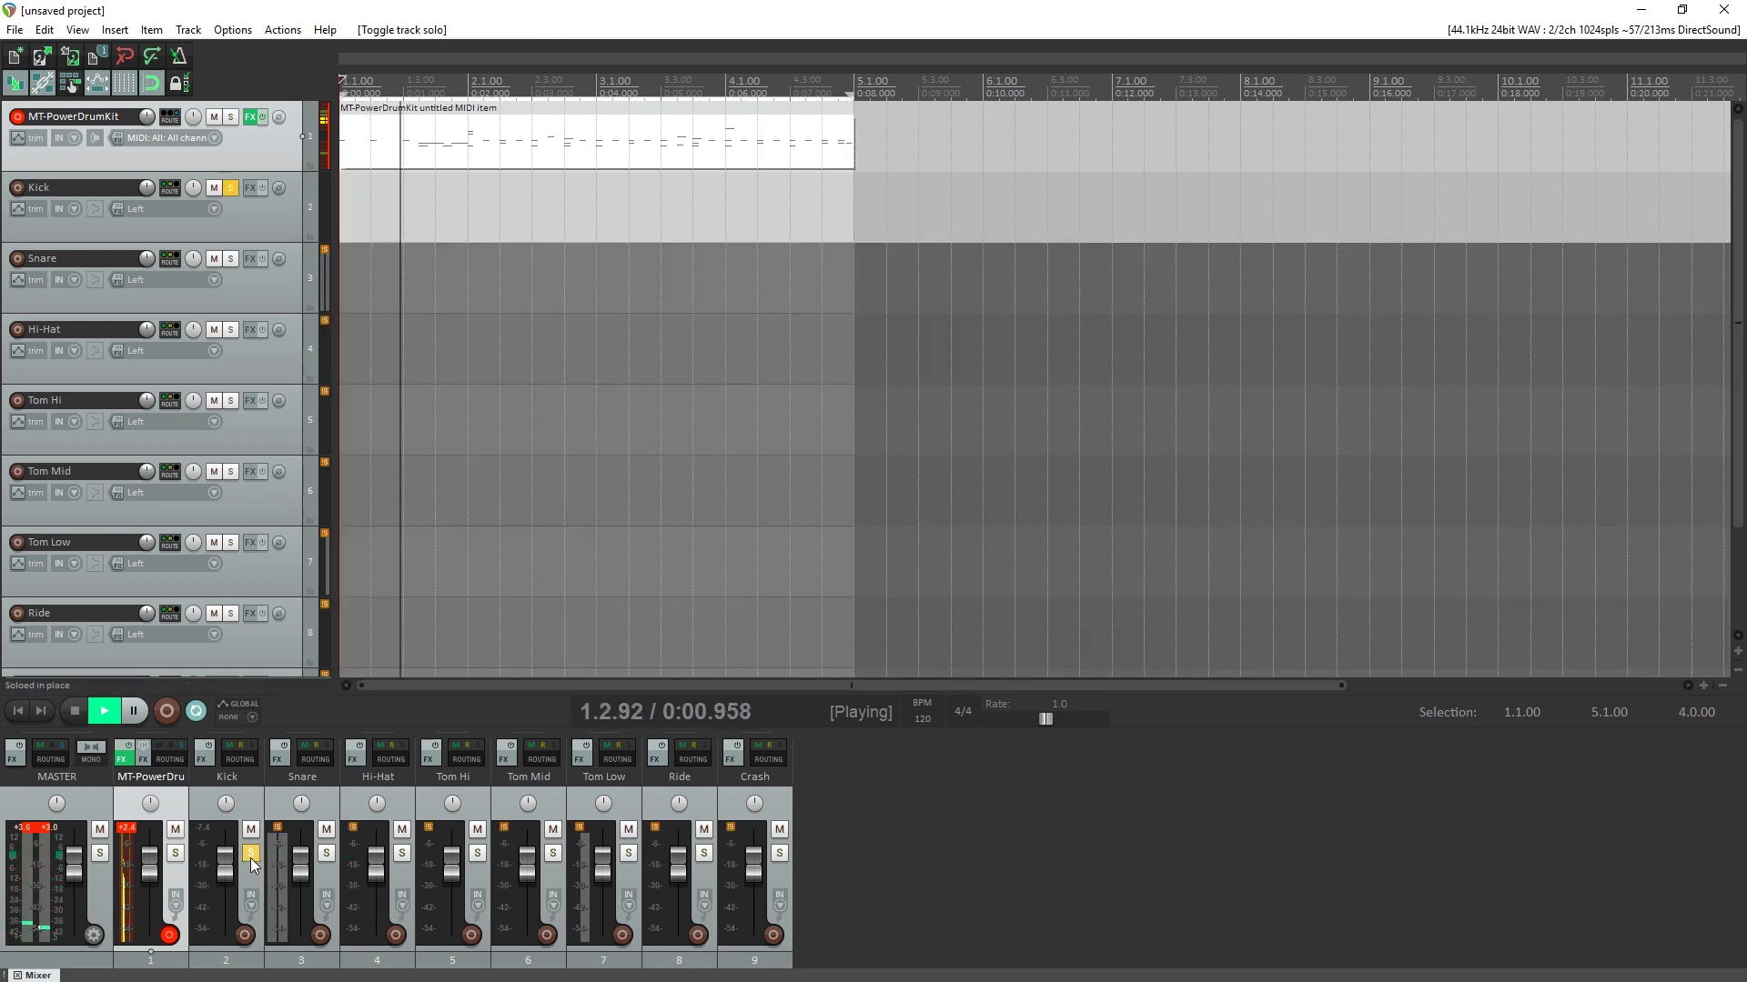
# Solo the Kick track and add ReaComp using the 'stock - Death Metal kick' preset.
pyautogui.click(250, 855)
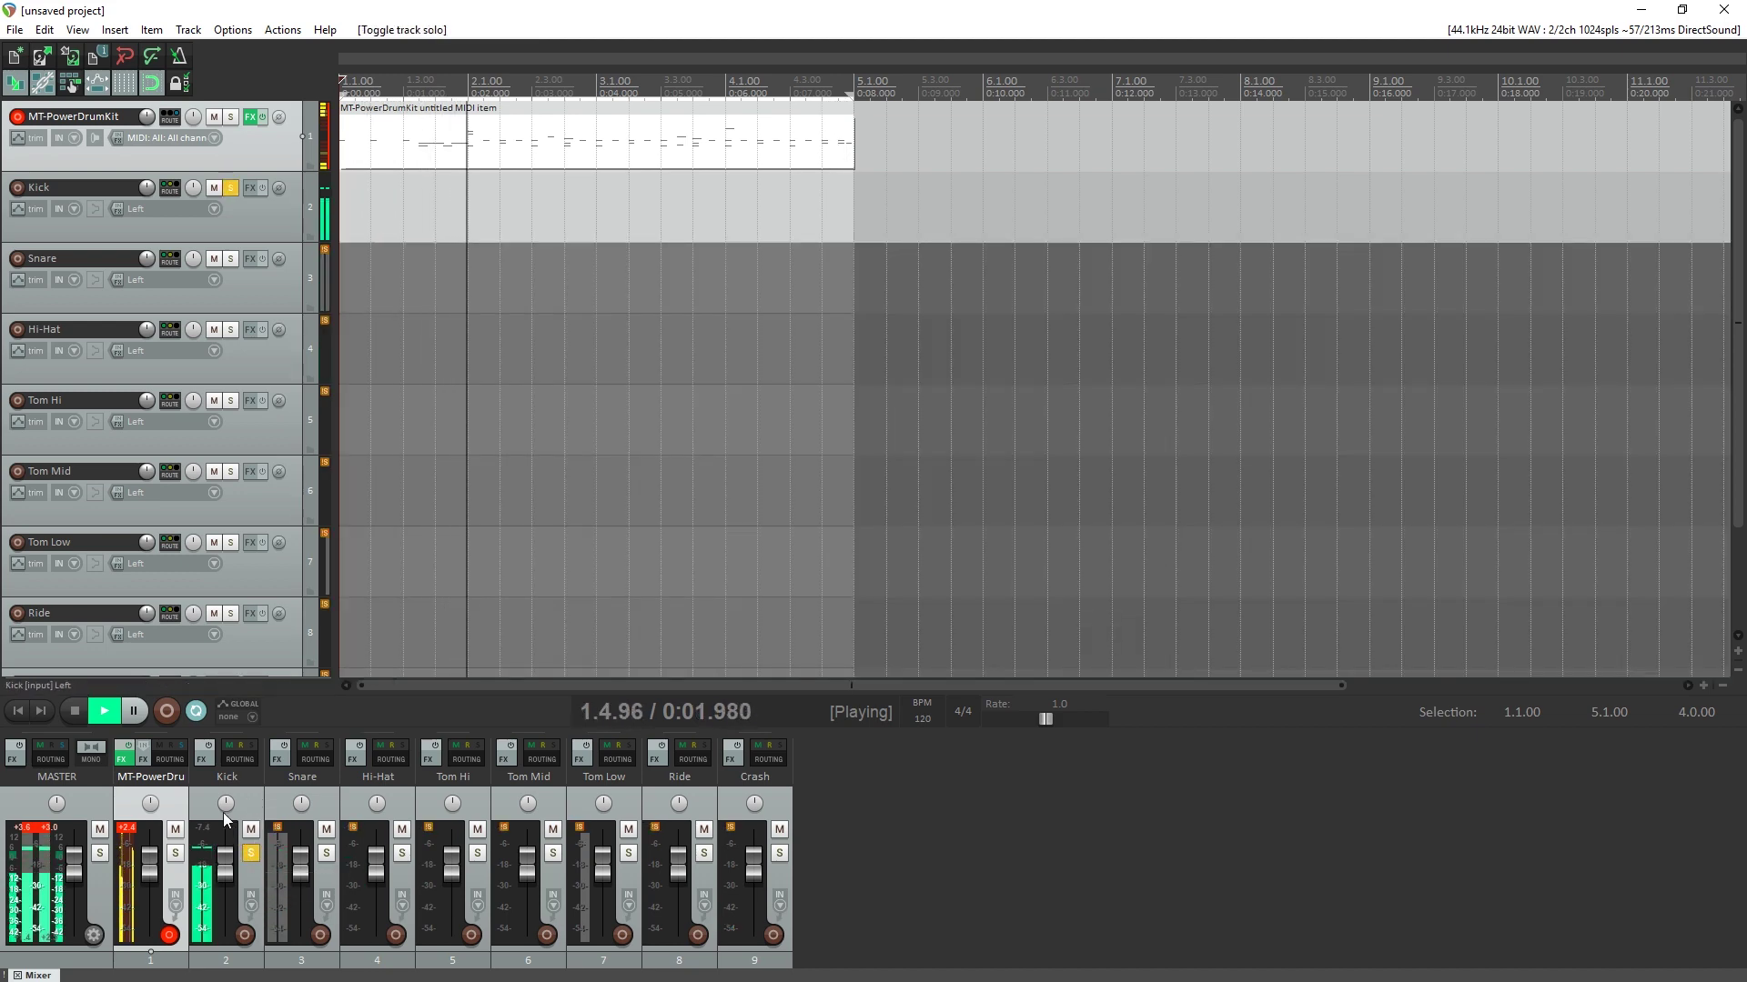
pyautogui.click(202, 759)
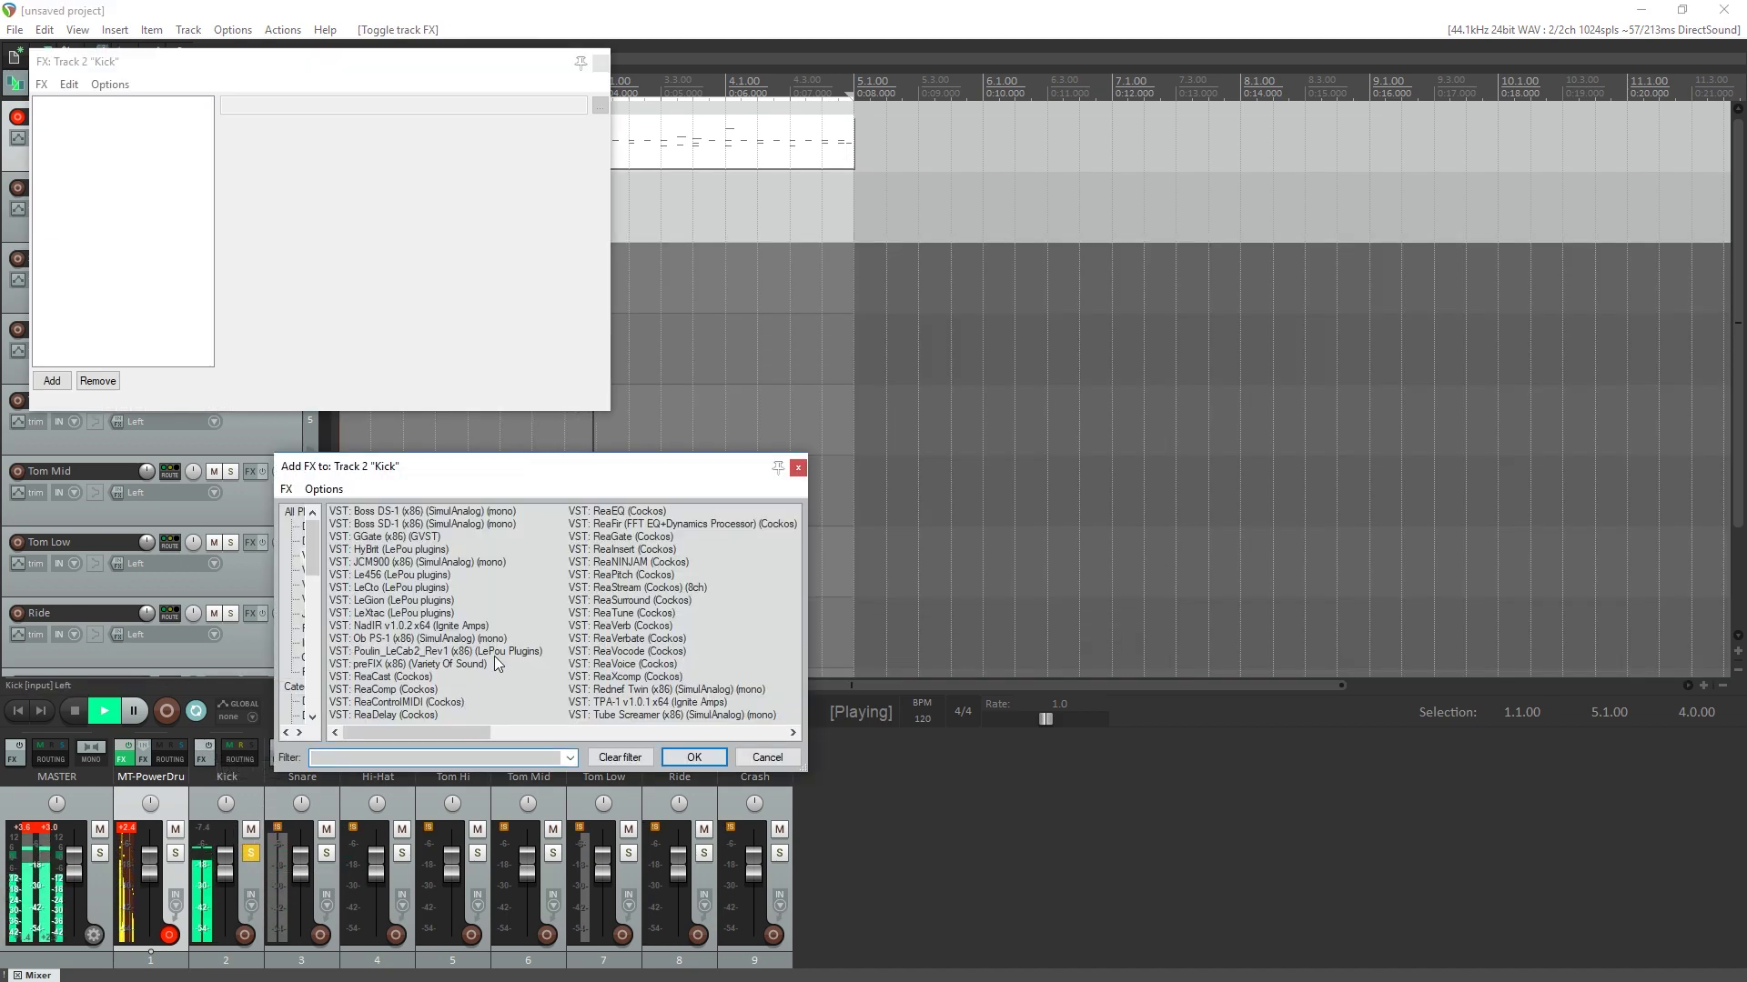
pyautogui.doubleClick(393, 690)
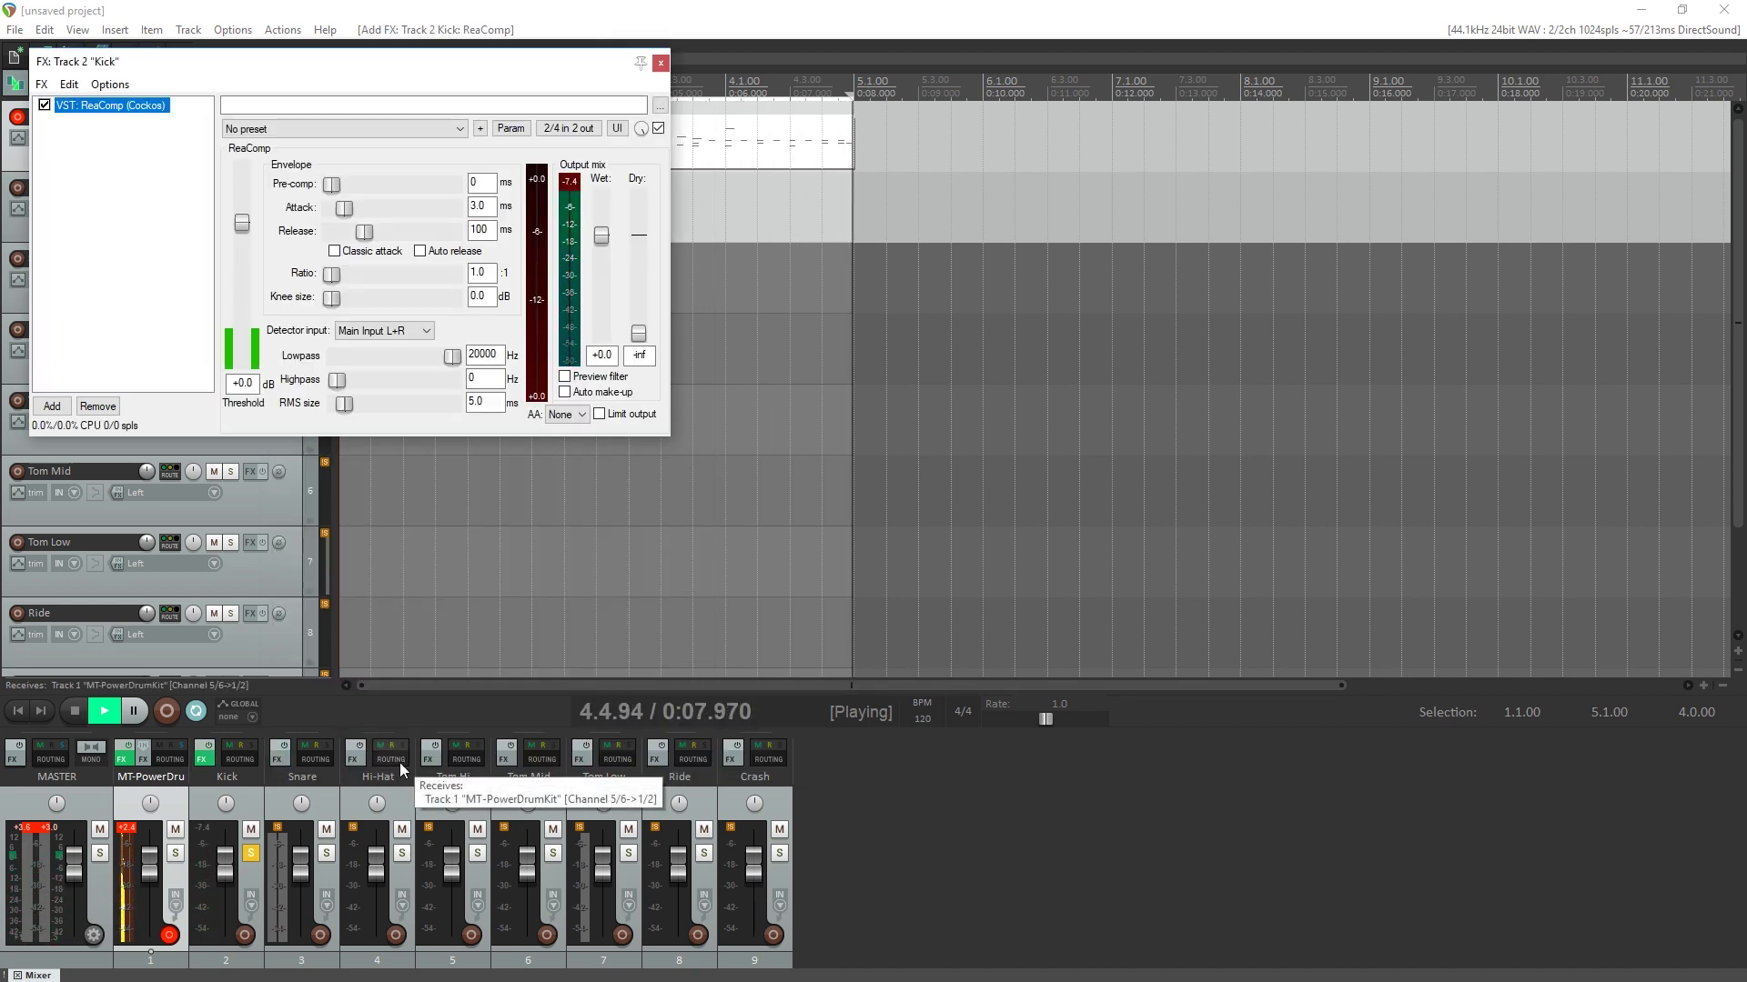
pyautogui.click(391, 131)
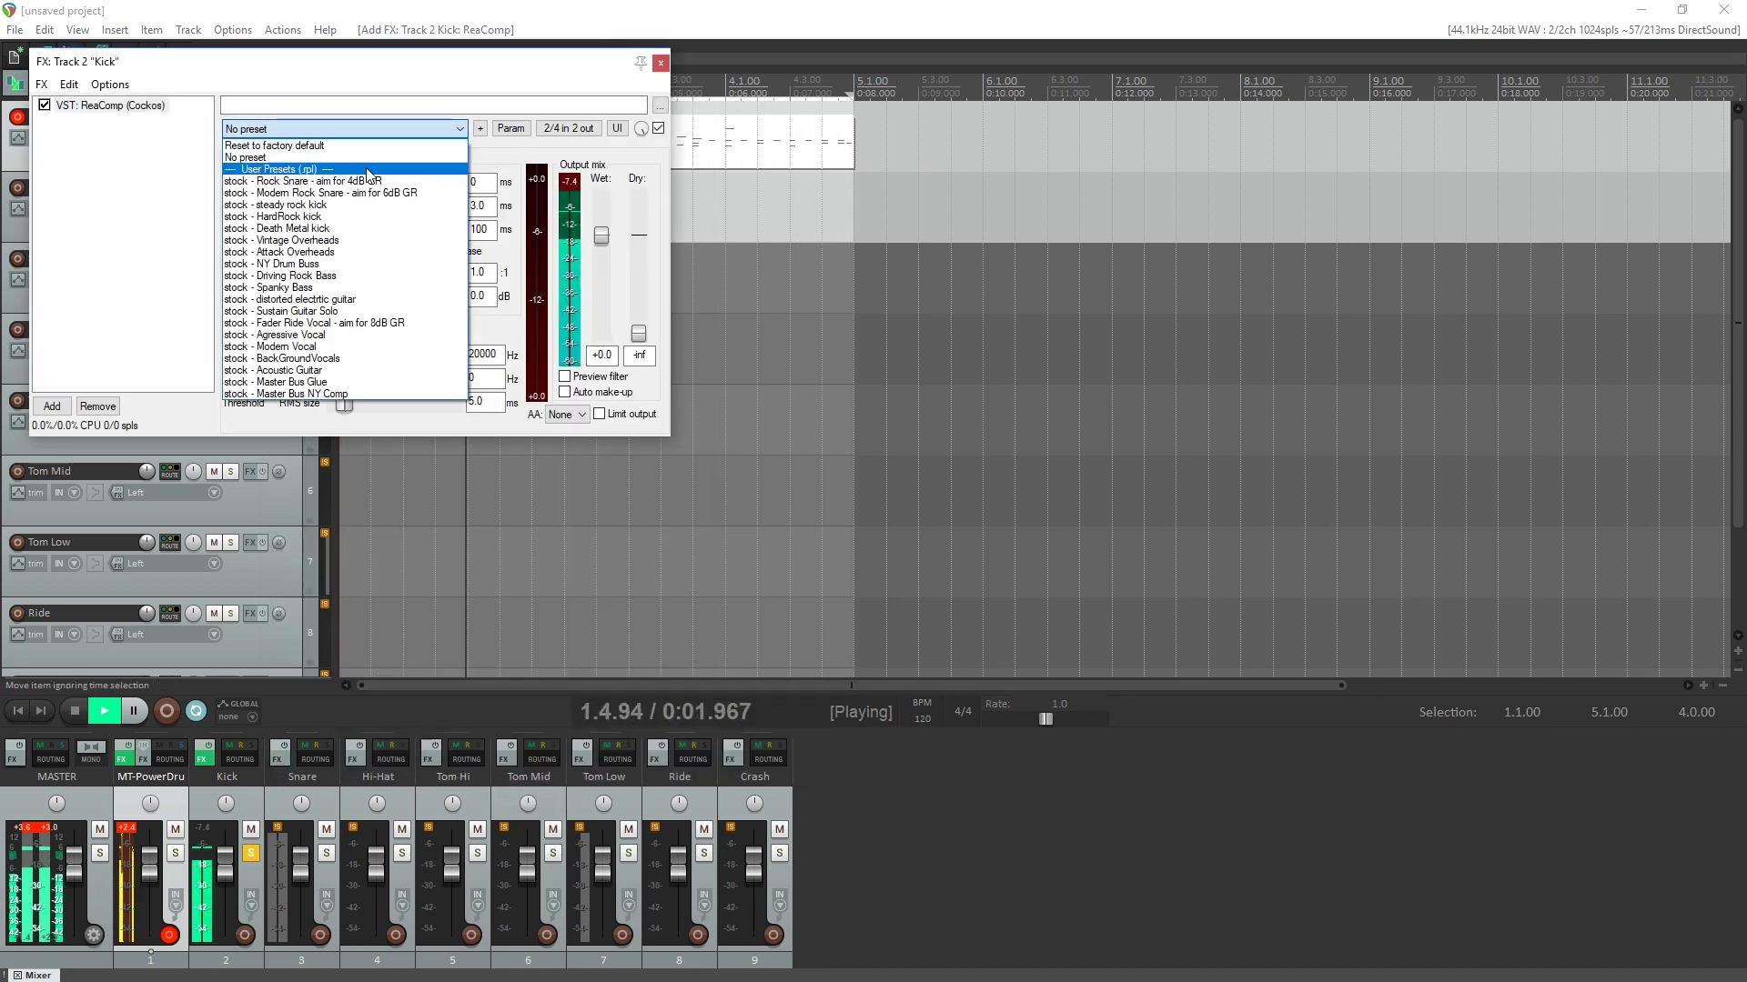
pyautogui.click(352, 227)
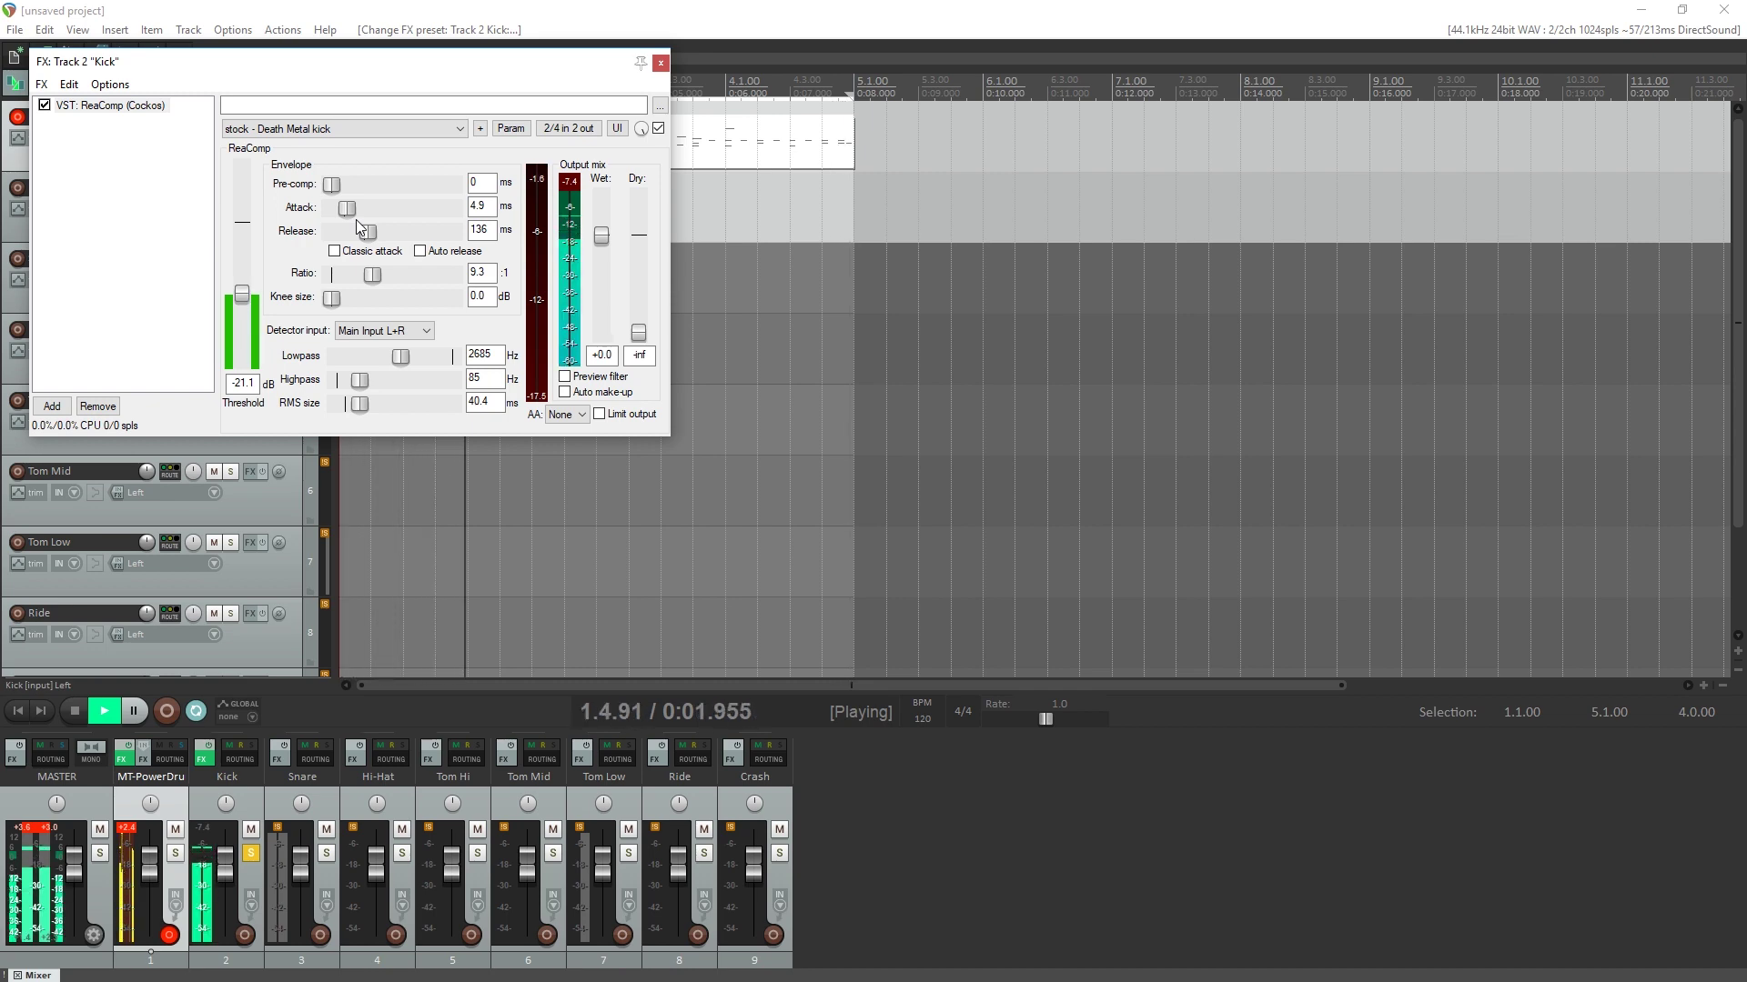
pyautogui.click(661, 63)
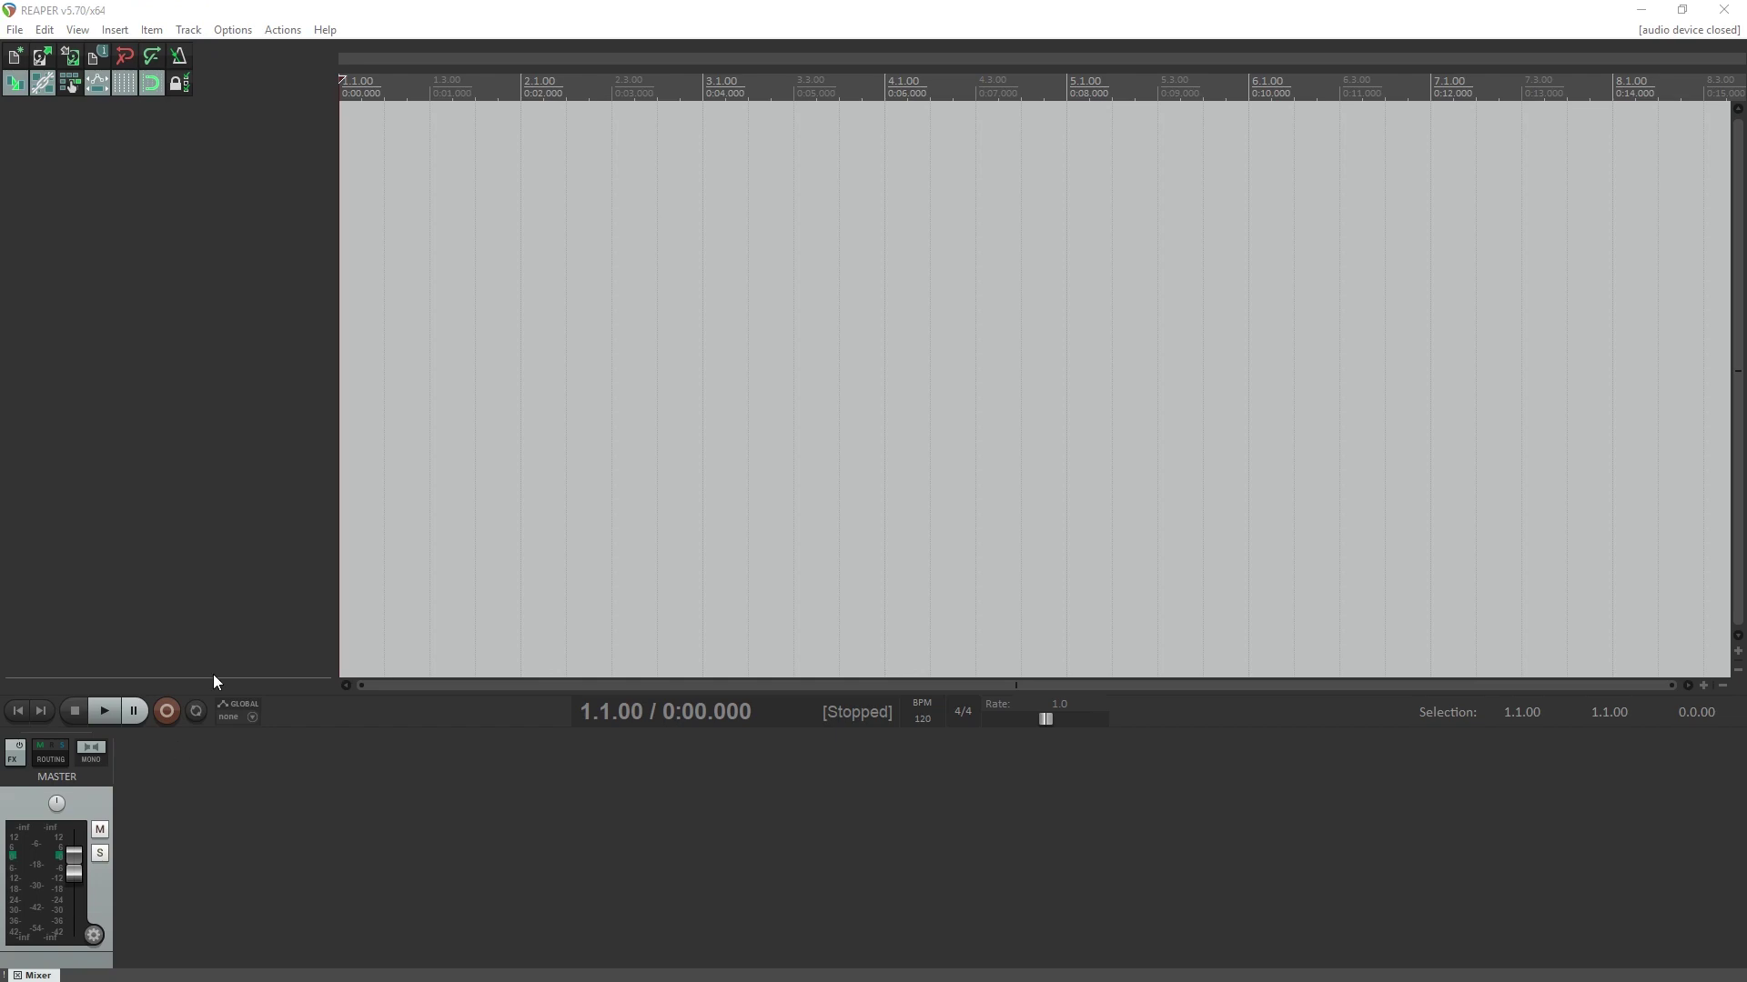
# Insert a new track with the TAL-BassLine virtual instrument.
pyautogui.rightClick(247, 467)
pyautogui.click(339, 524)
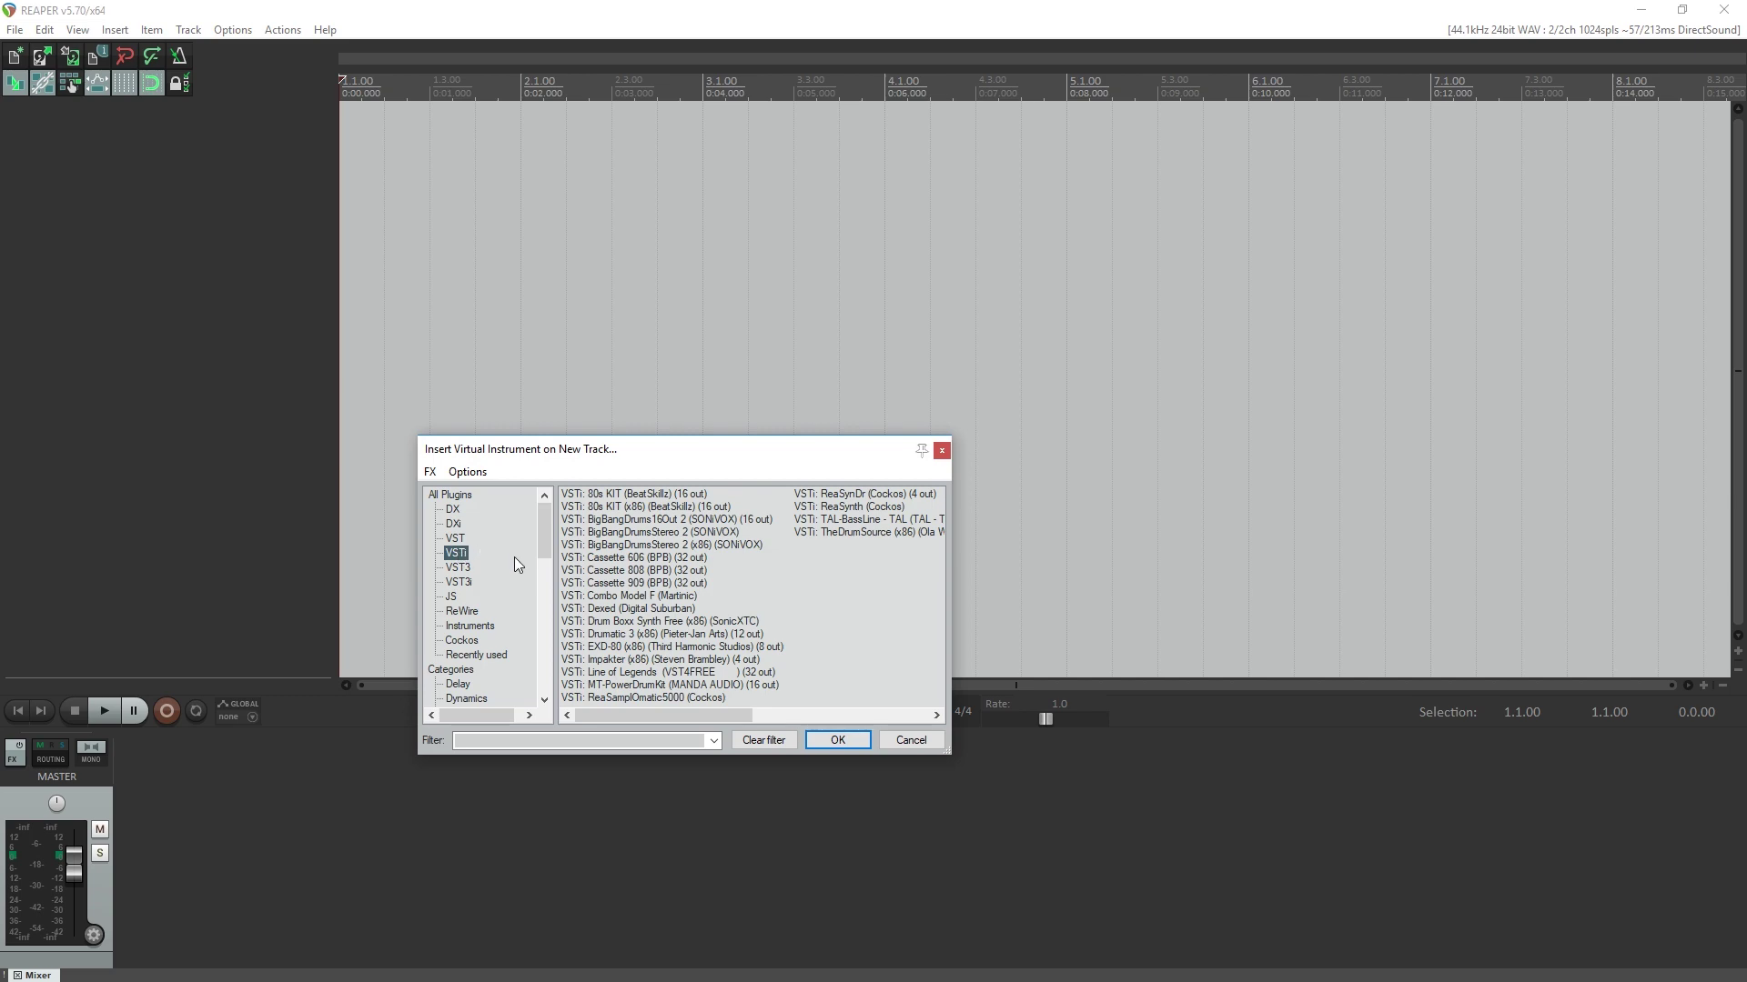
pyautogui.press('Return')
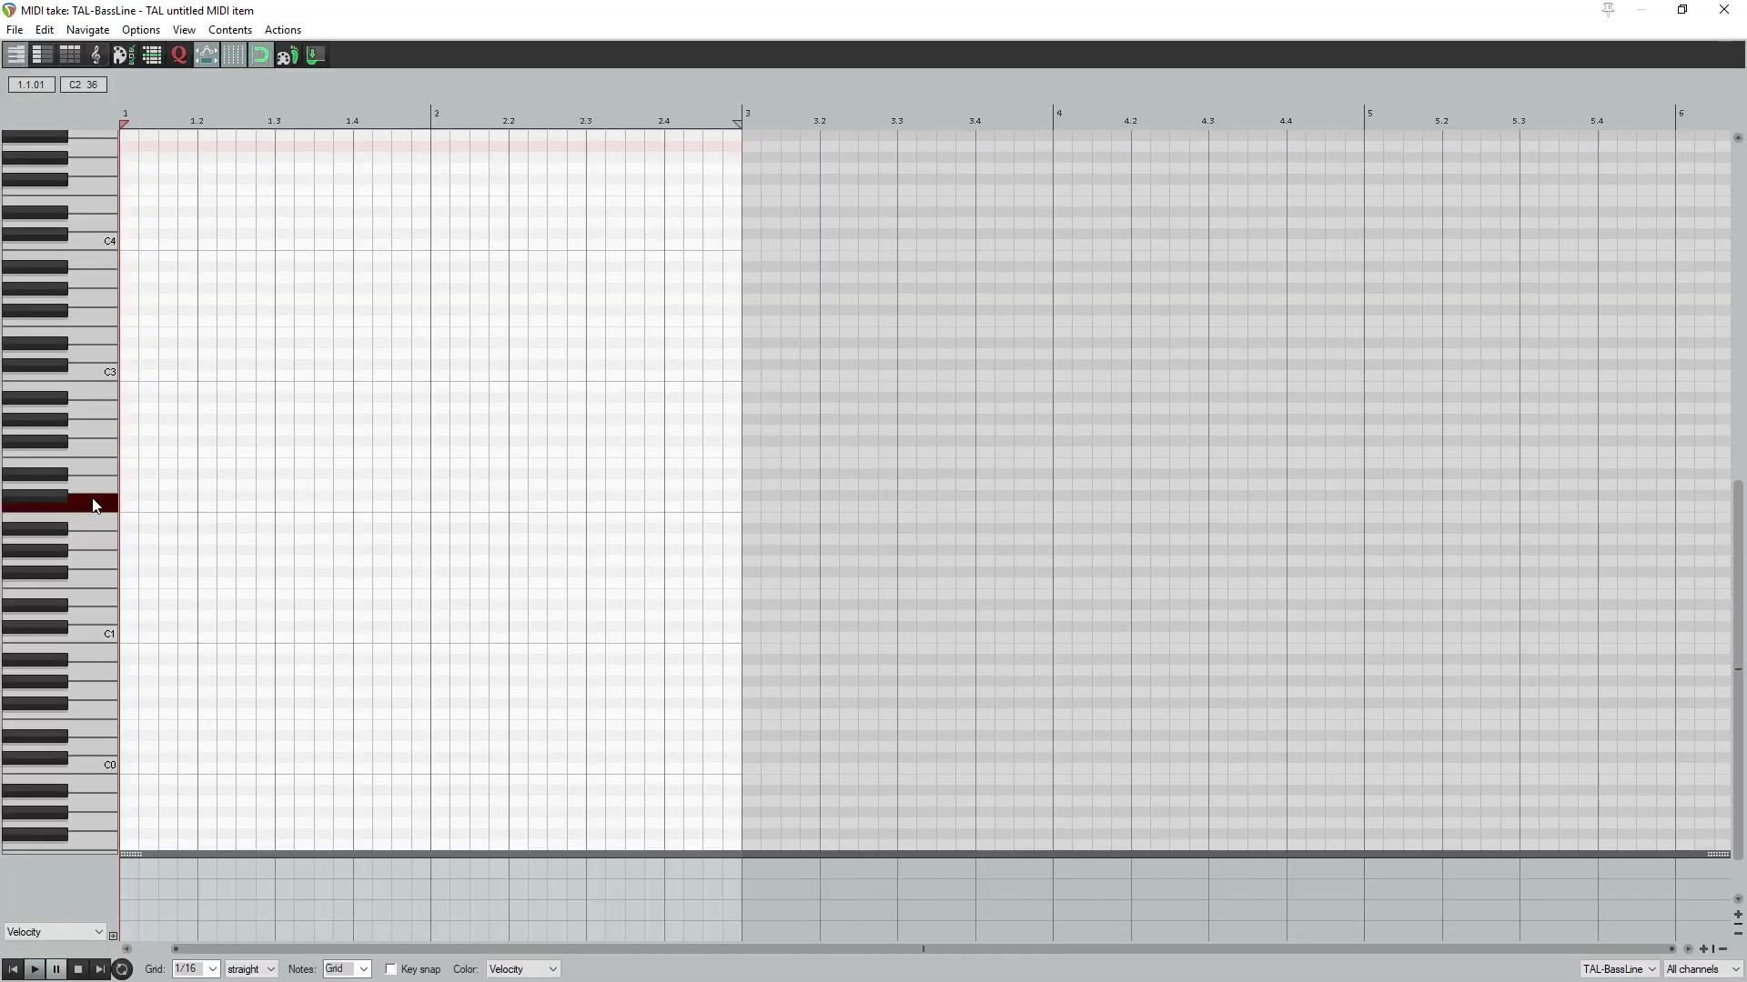
# Draw a lengthened C3 note at bar 1 in the bass MIDI item.
pyautogui.moveTo(96, 505); pyautogui.dragTo(107, 402)
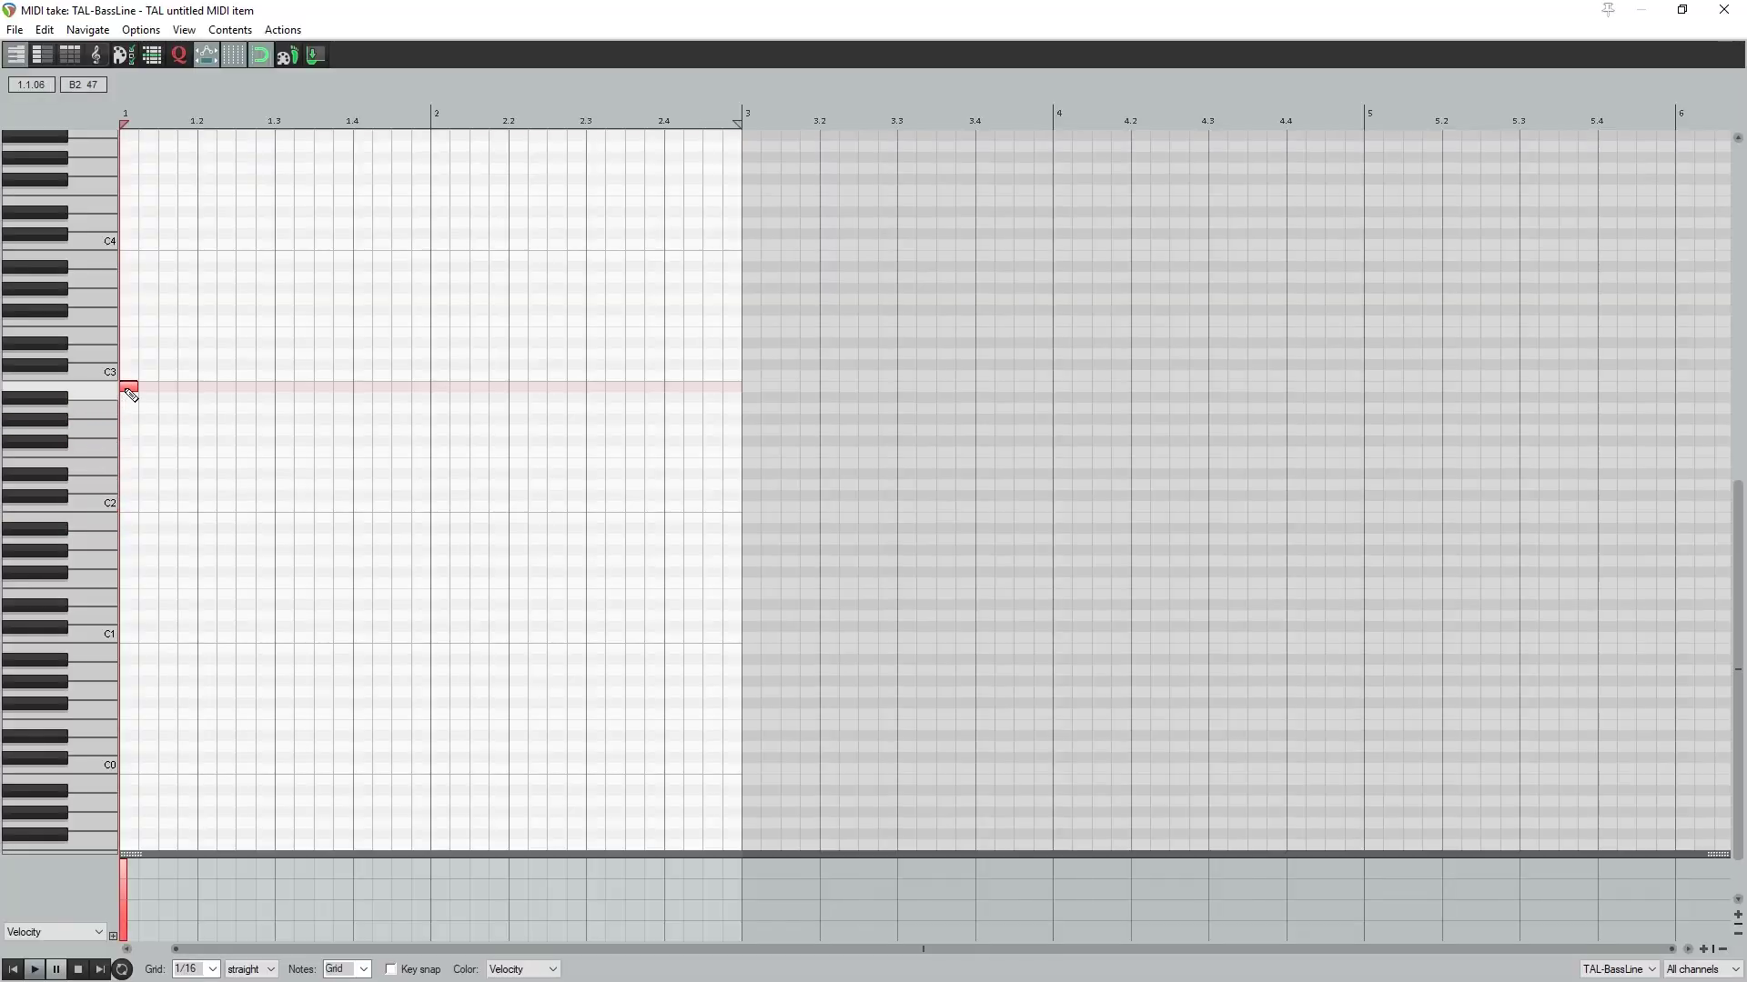
pyautogui.click(128, 376)
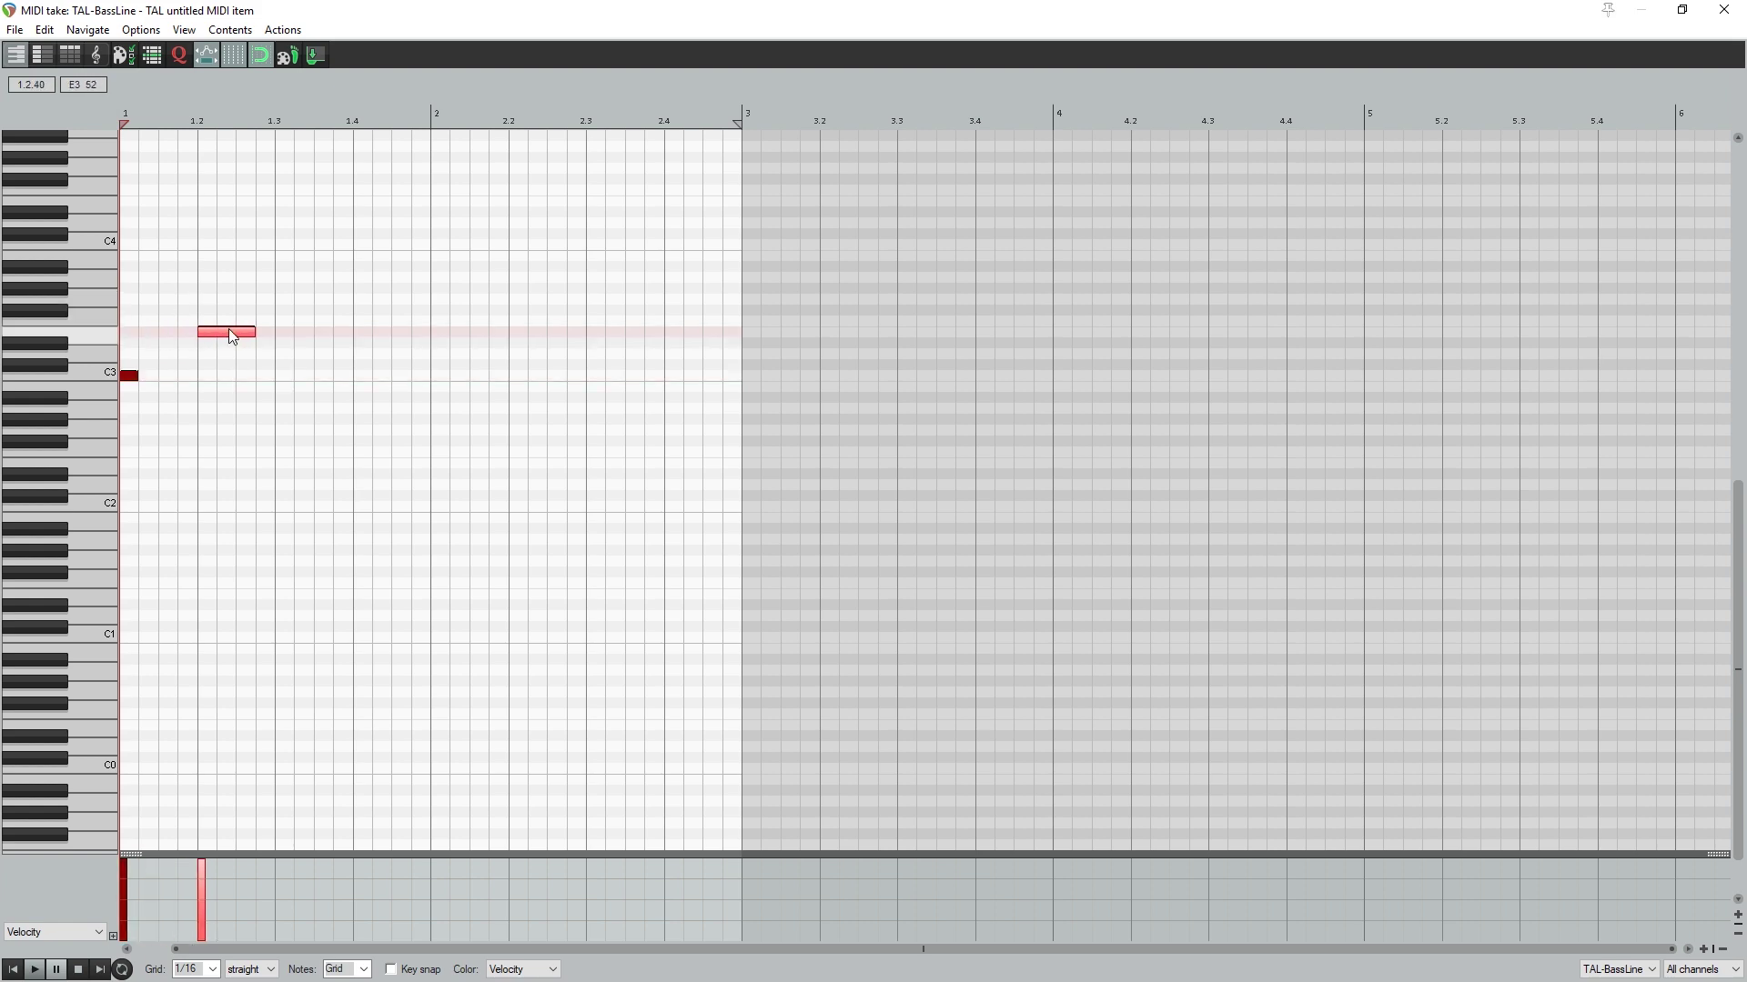
pyautogui.moveTo(136, 375); pyautogui.dragTo(158, 375)
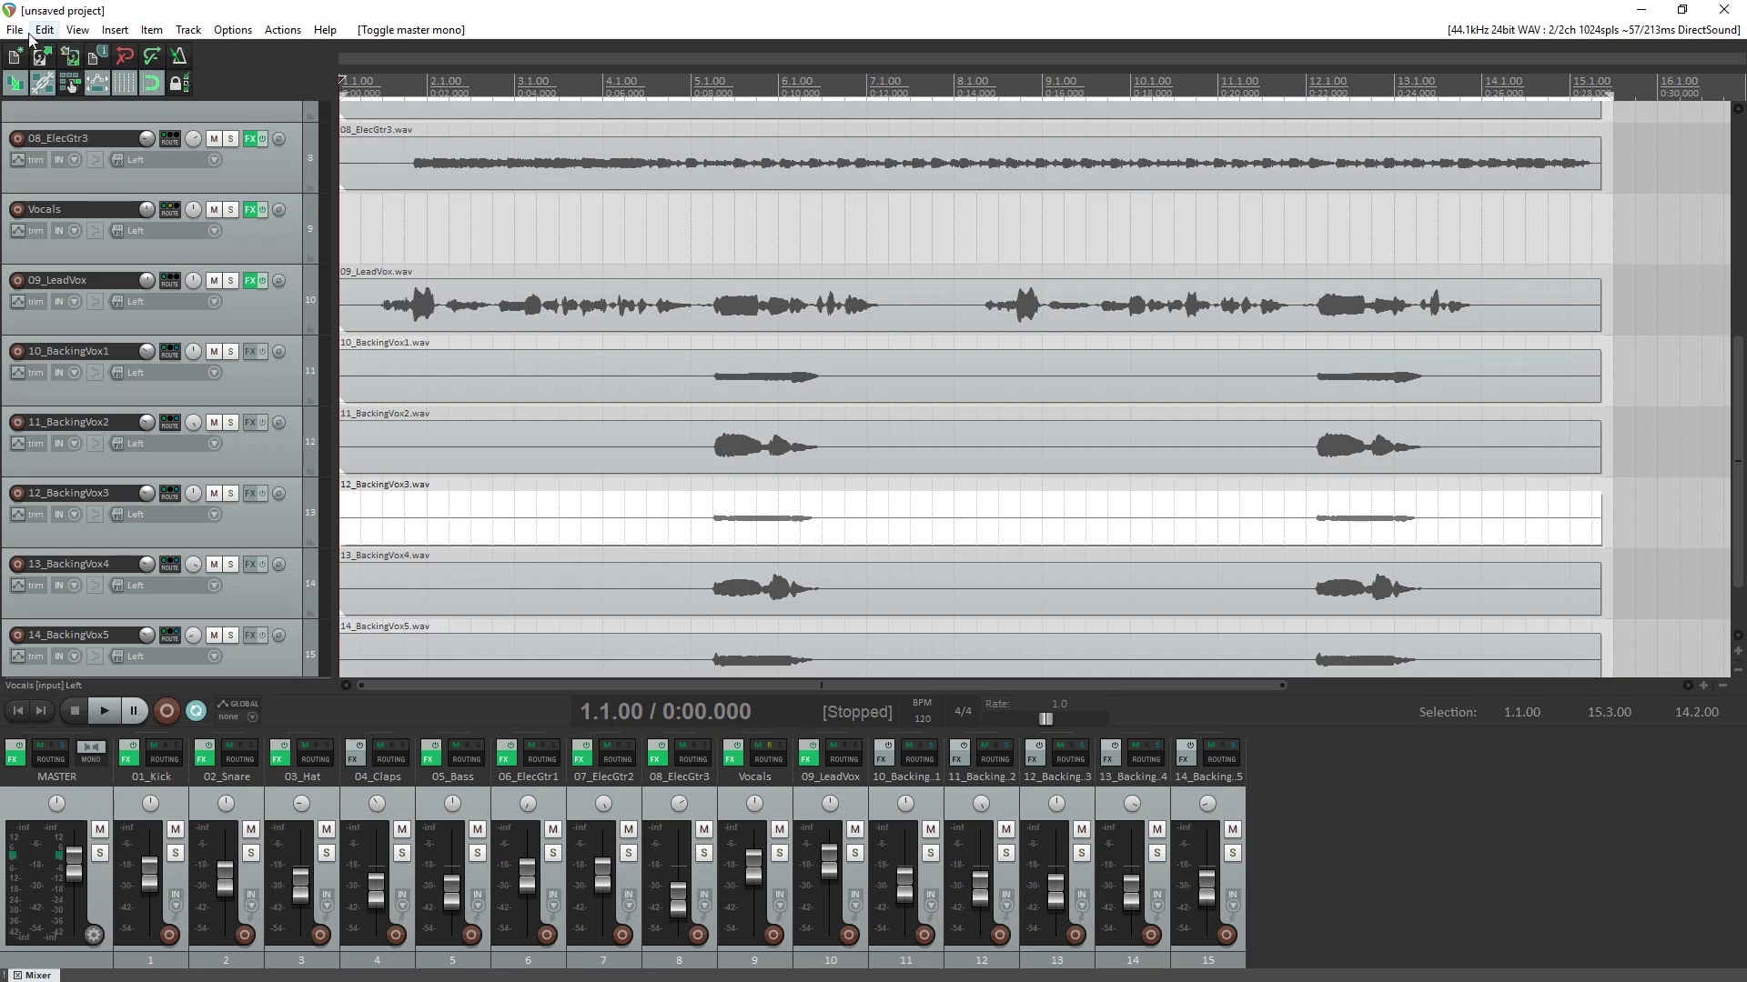
# Render the entire project's master mix to 'Tutorial Track' as 24-bit 44100 Hz stereo WAV.
pyautogui.click(16, 30)
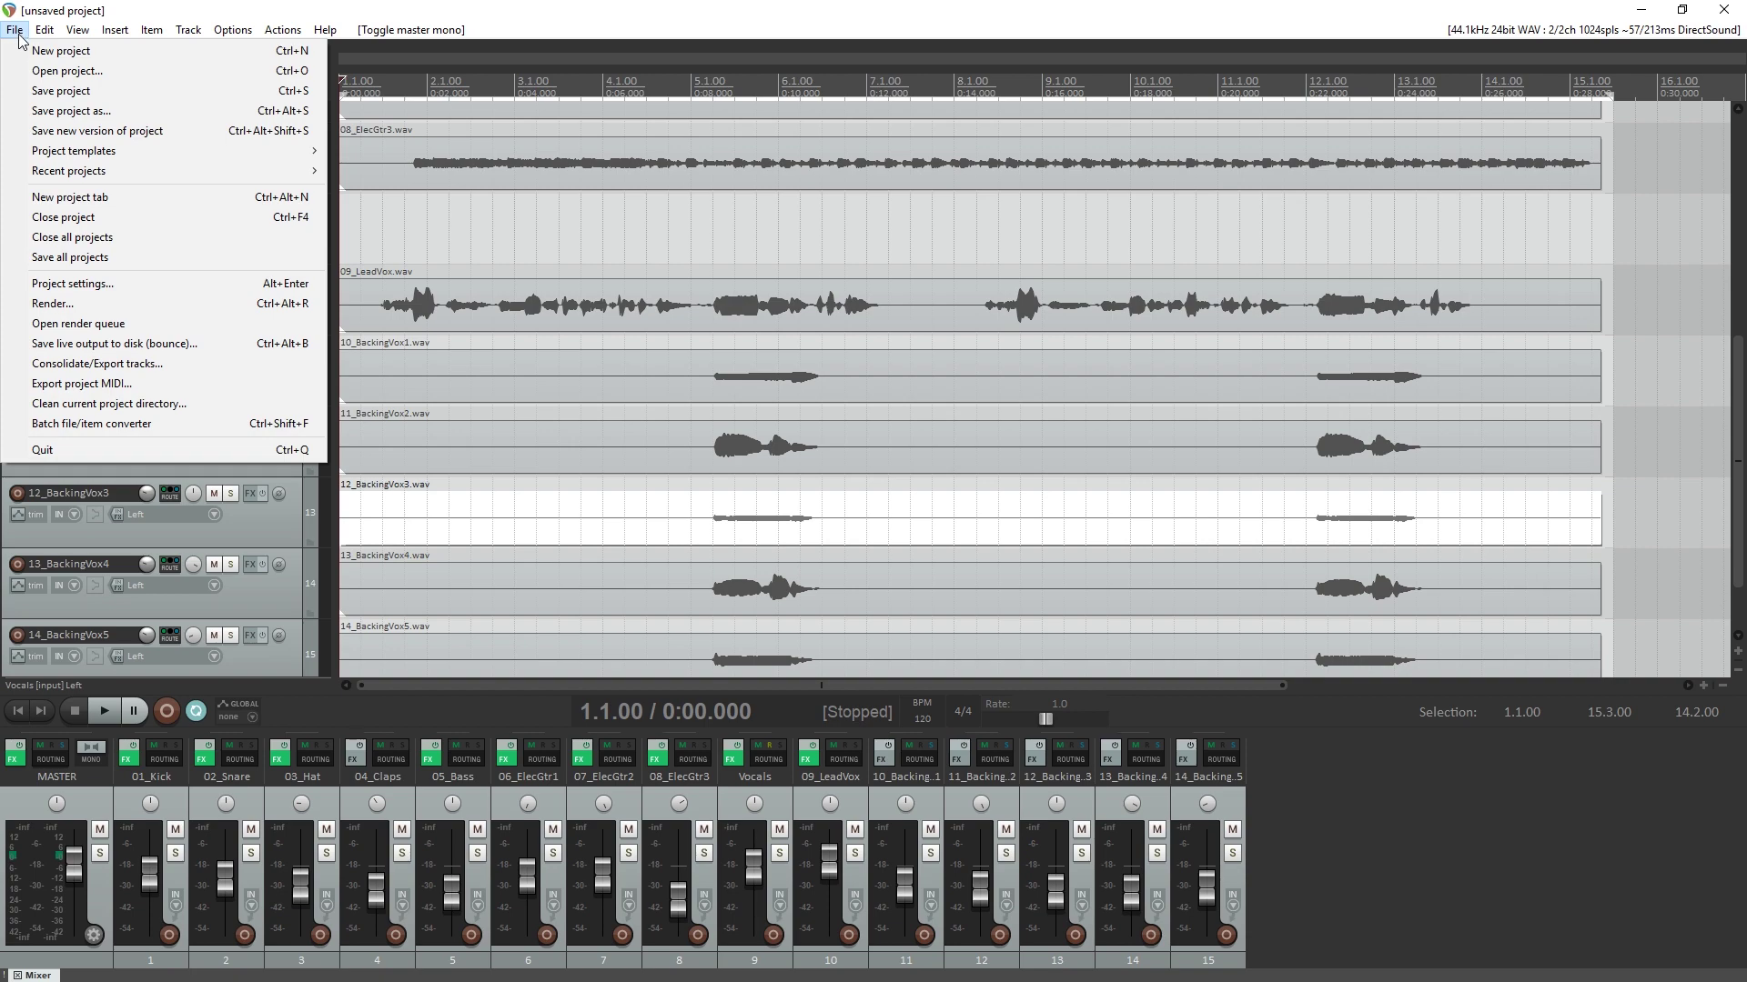
pyautogui.click(100, 303)
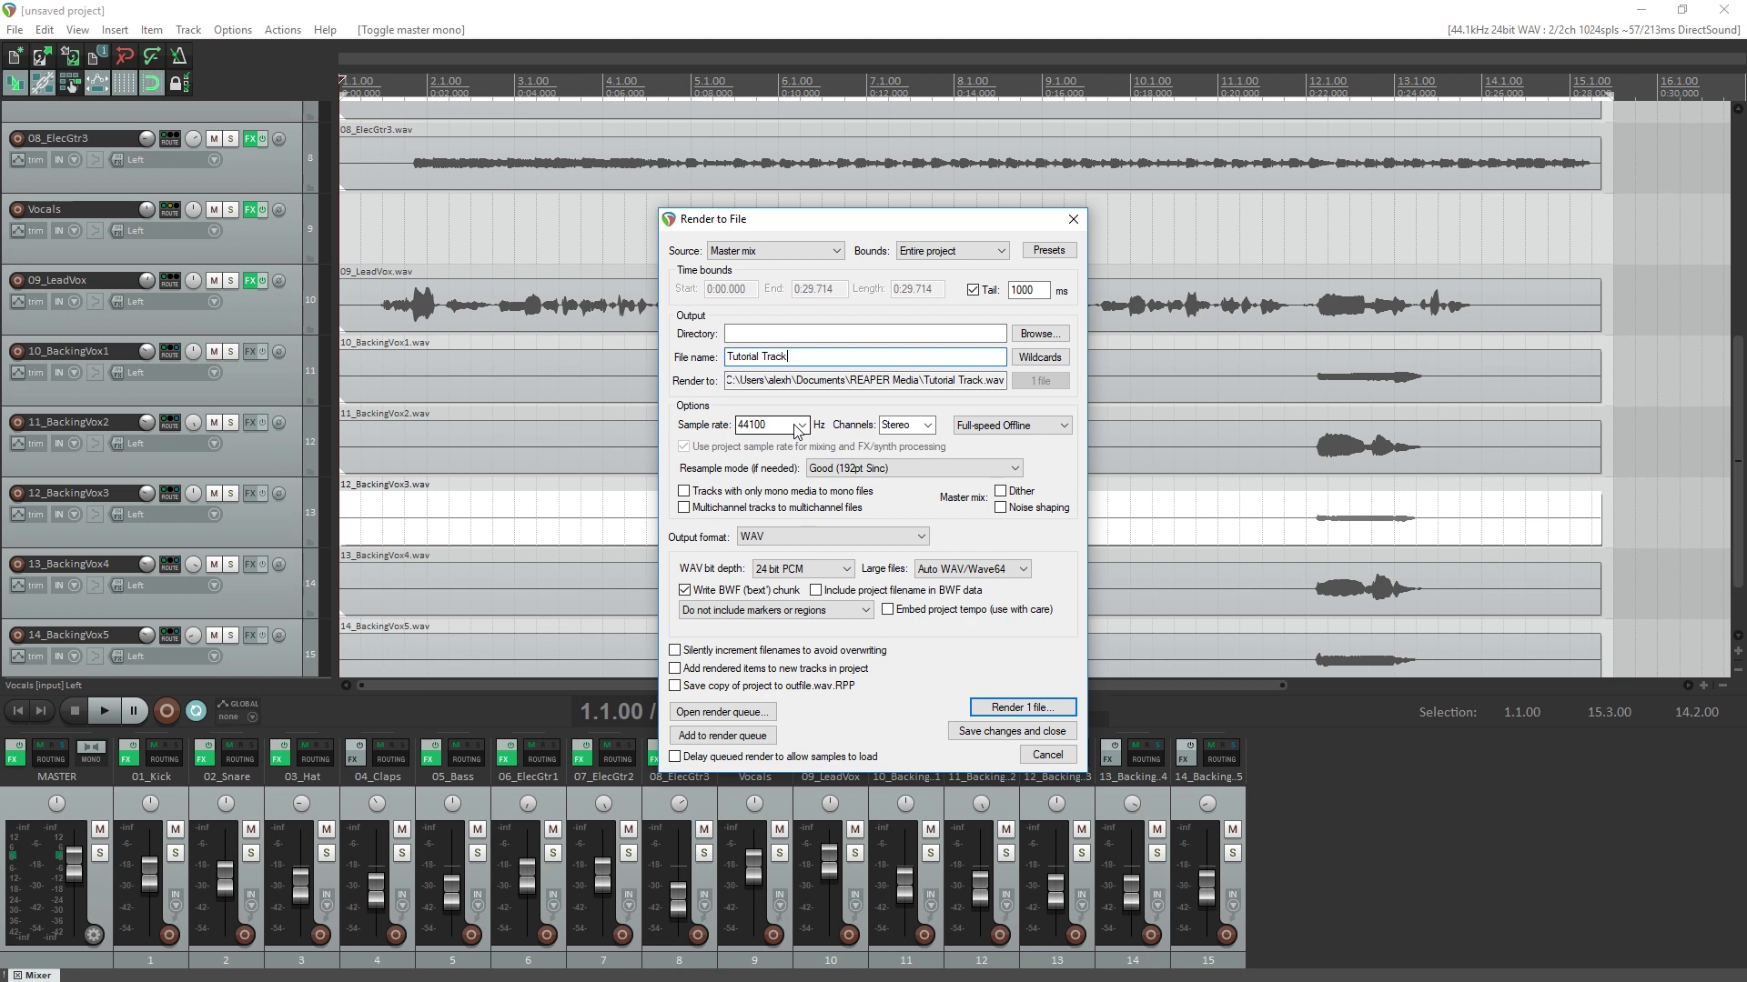
pyautogui.click(978, 711)
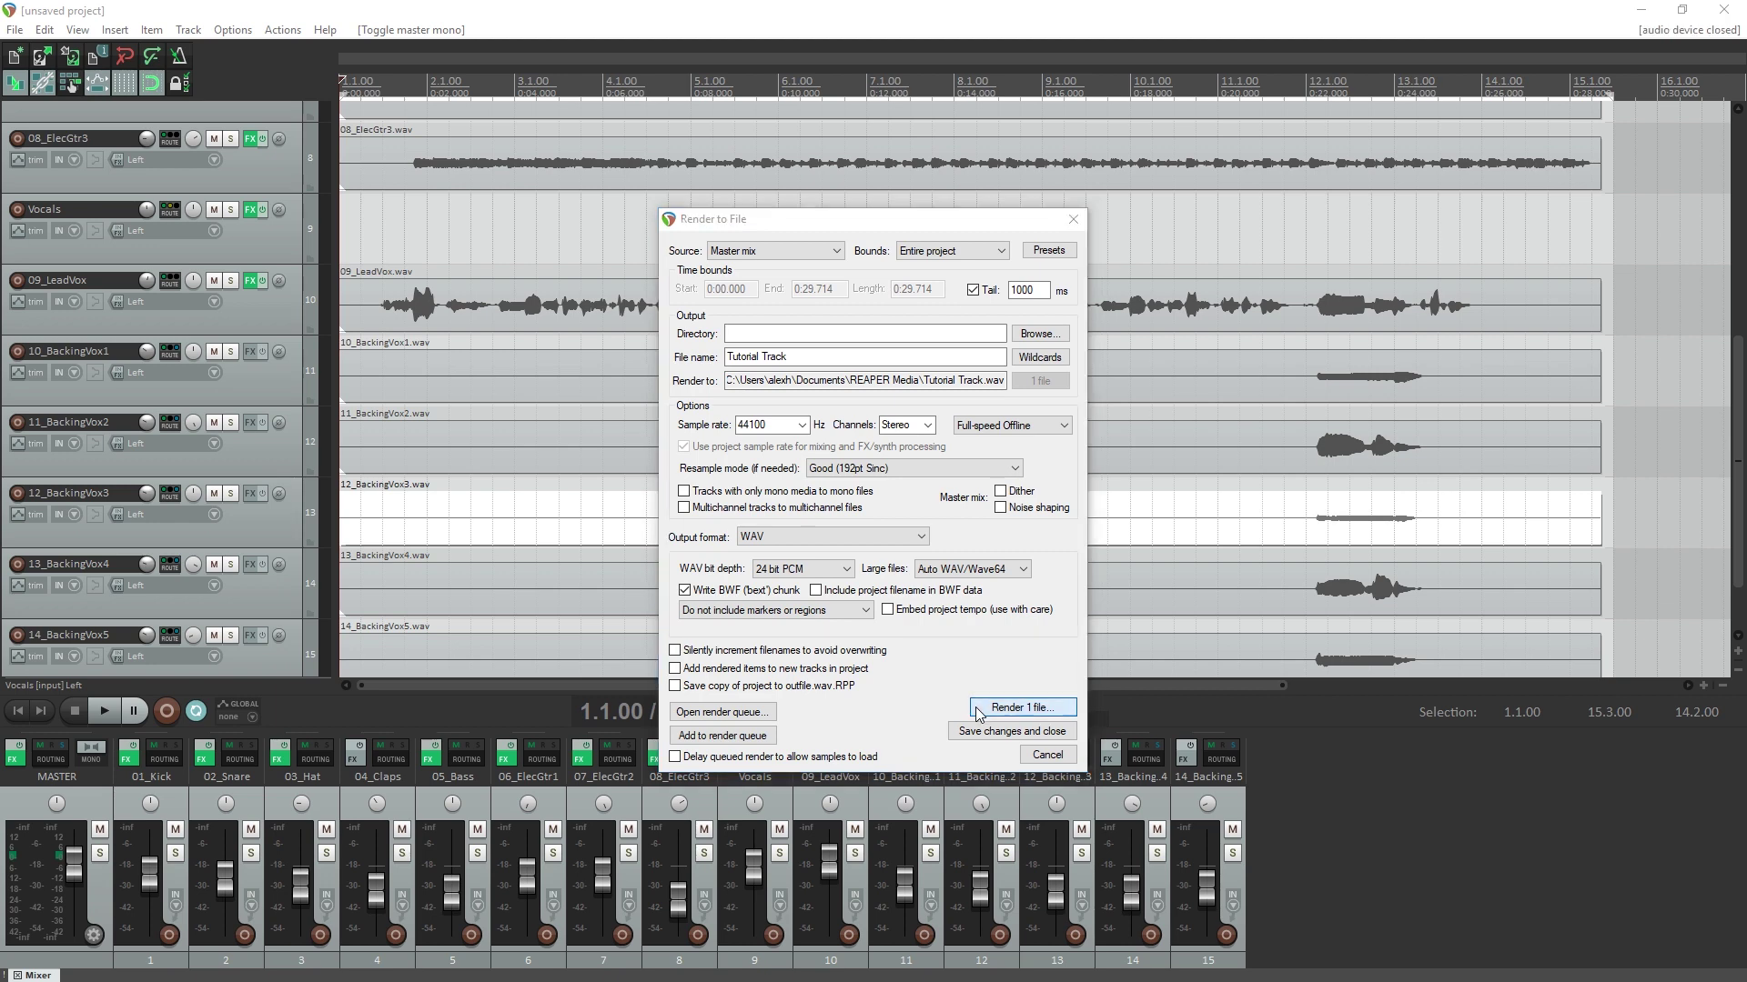